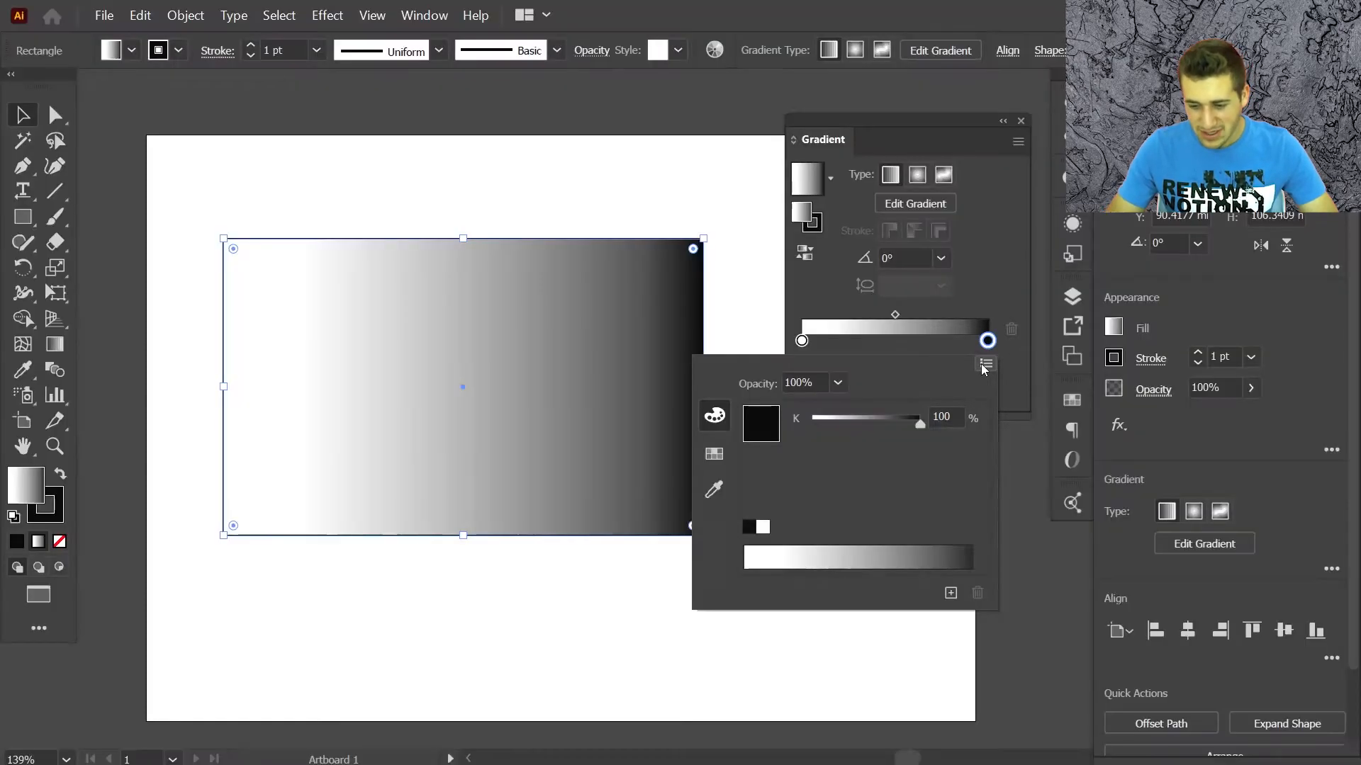
Switch the gradient's black end stop to RGB color mode and make it red with R 255.
click(985, 364)
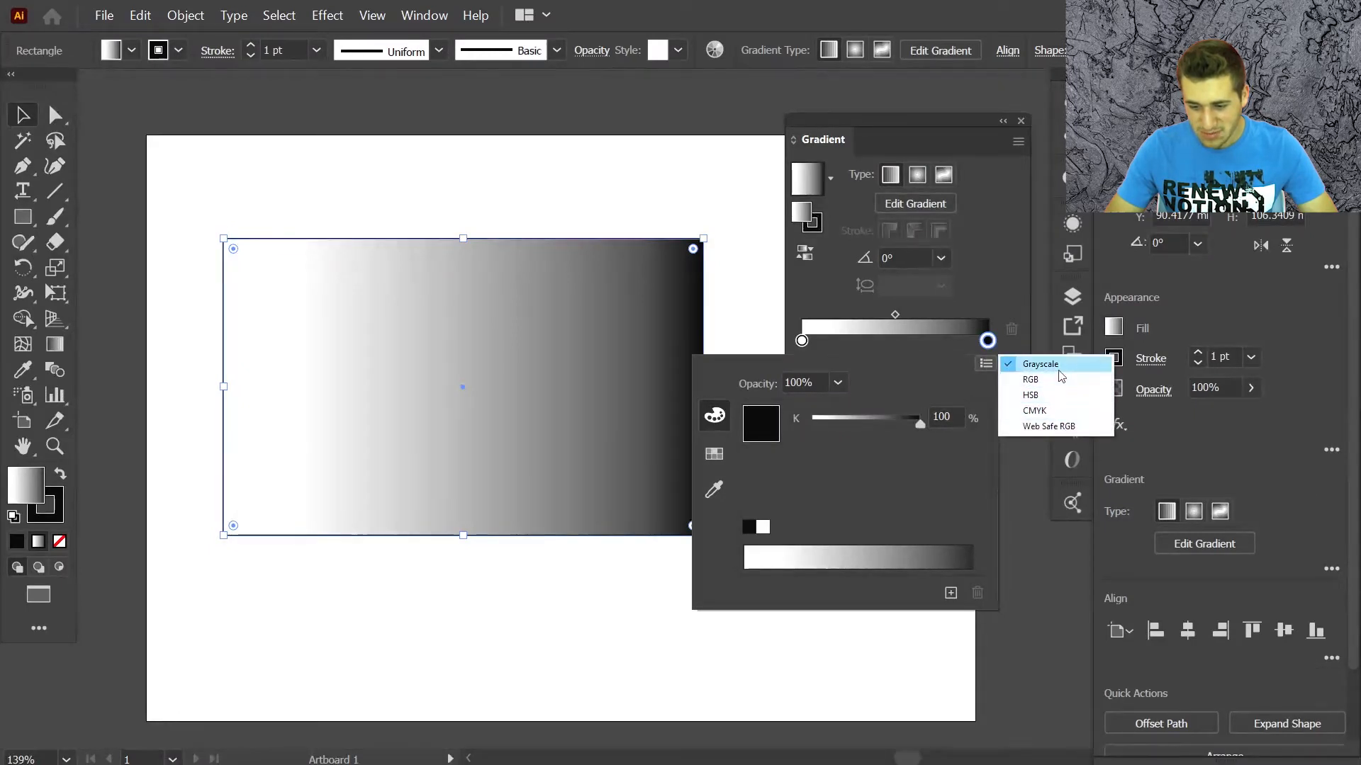
click(1031, 380)
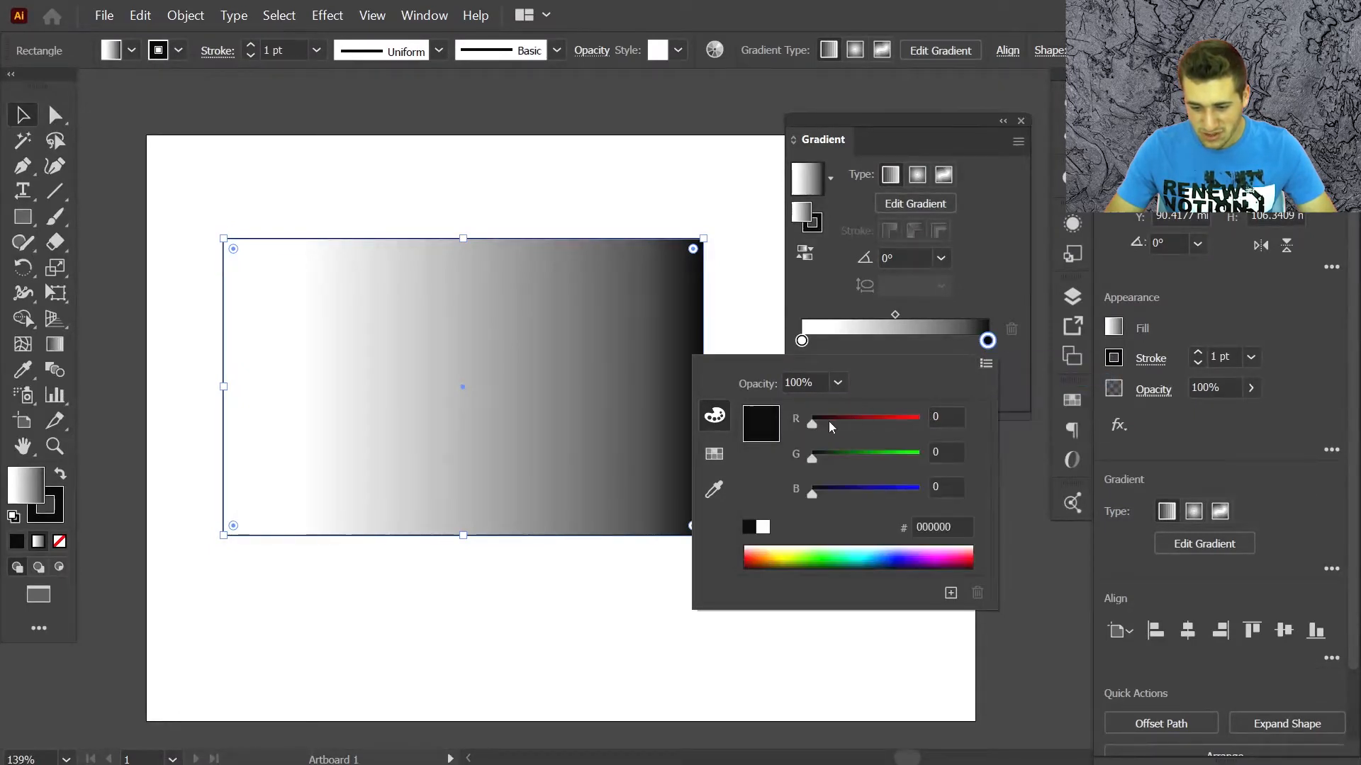
click(829, 424)
drag(829, 424, 951, 427)
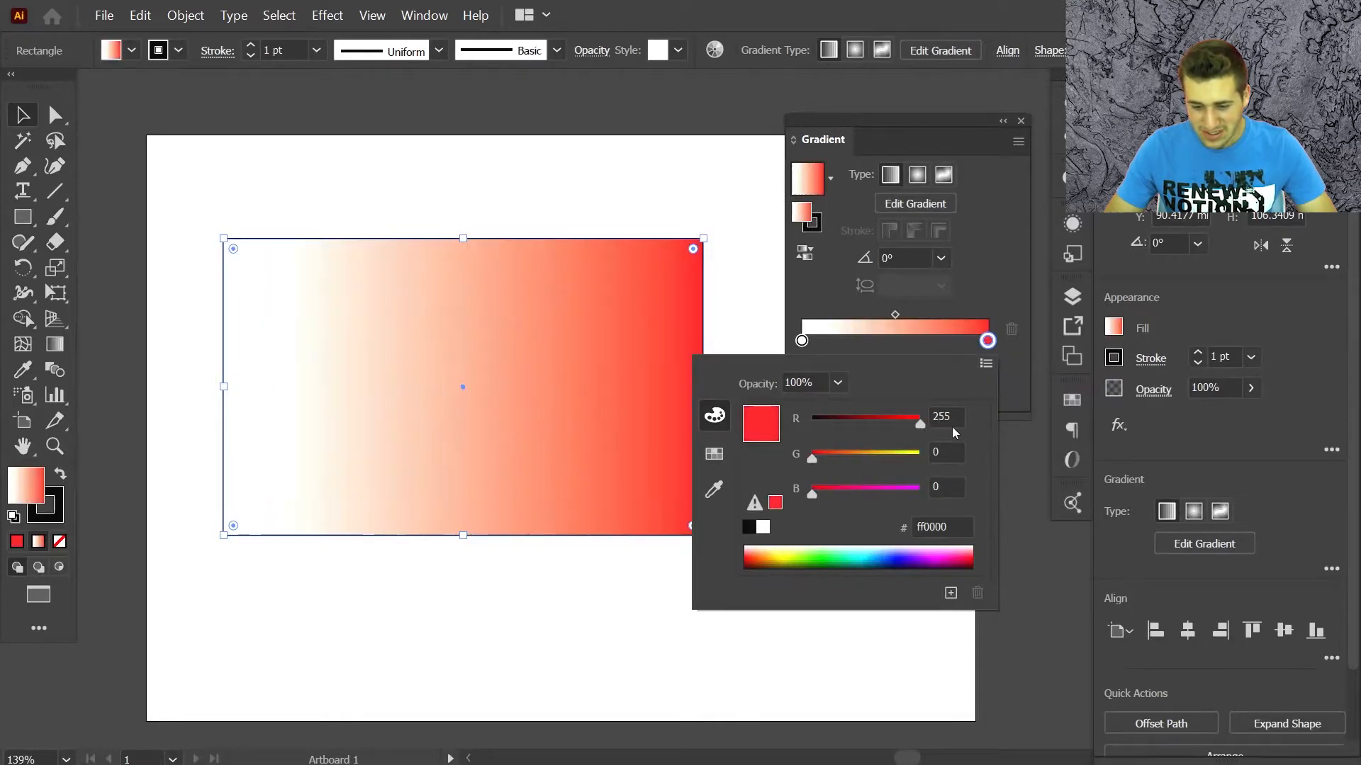
Examine the swatch and eyedropper color options for the red end stop, leaving its color as is.
click(714, 454)
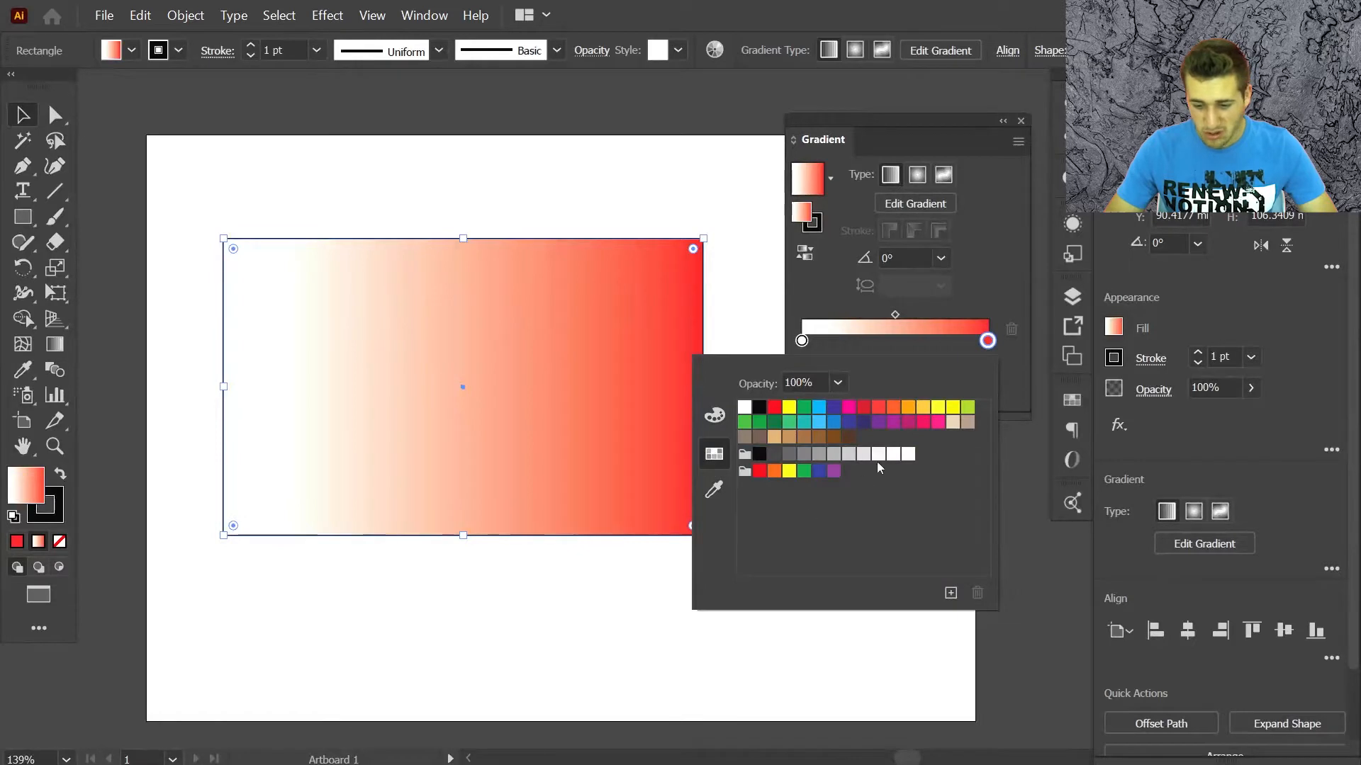
click(714, 490)
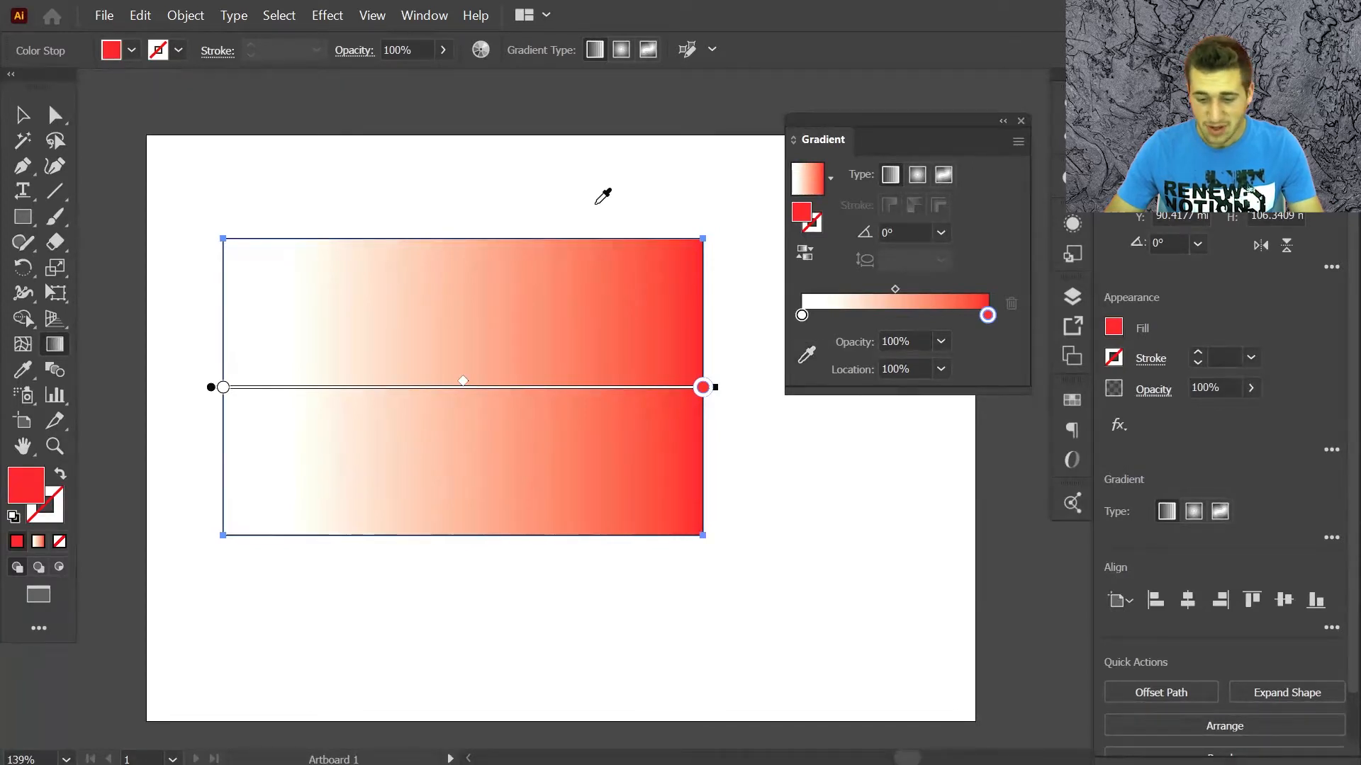
key(v)
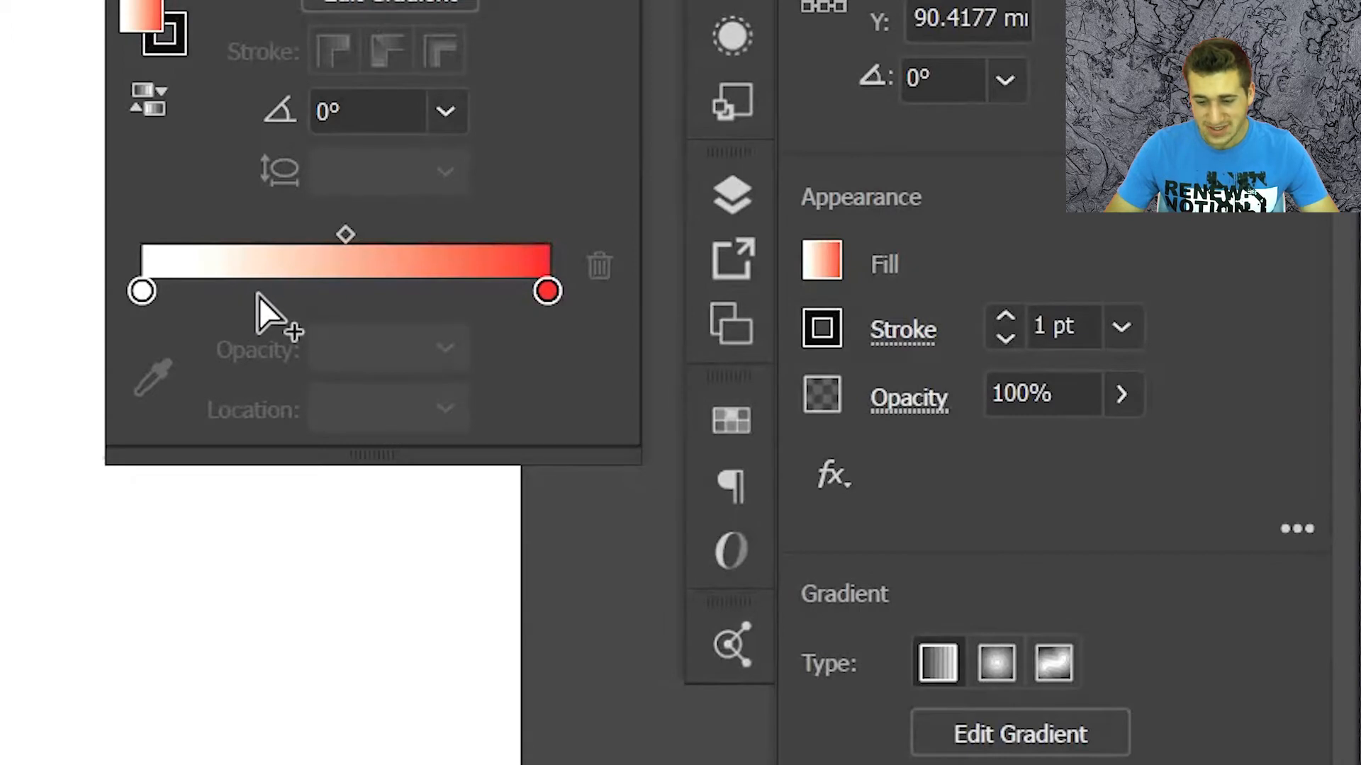
Add a color stop at about 27% on the gradient and give it the magenta-pink swatch color.
click(252, 299)
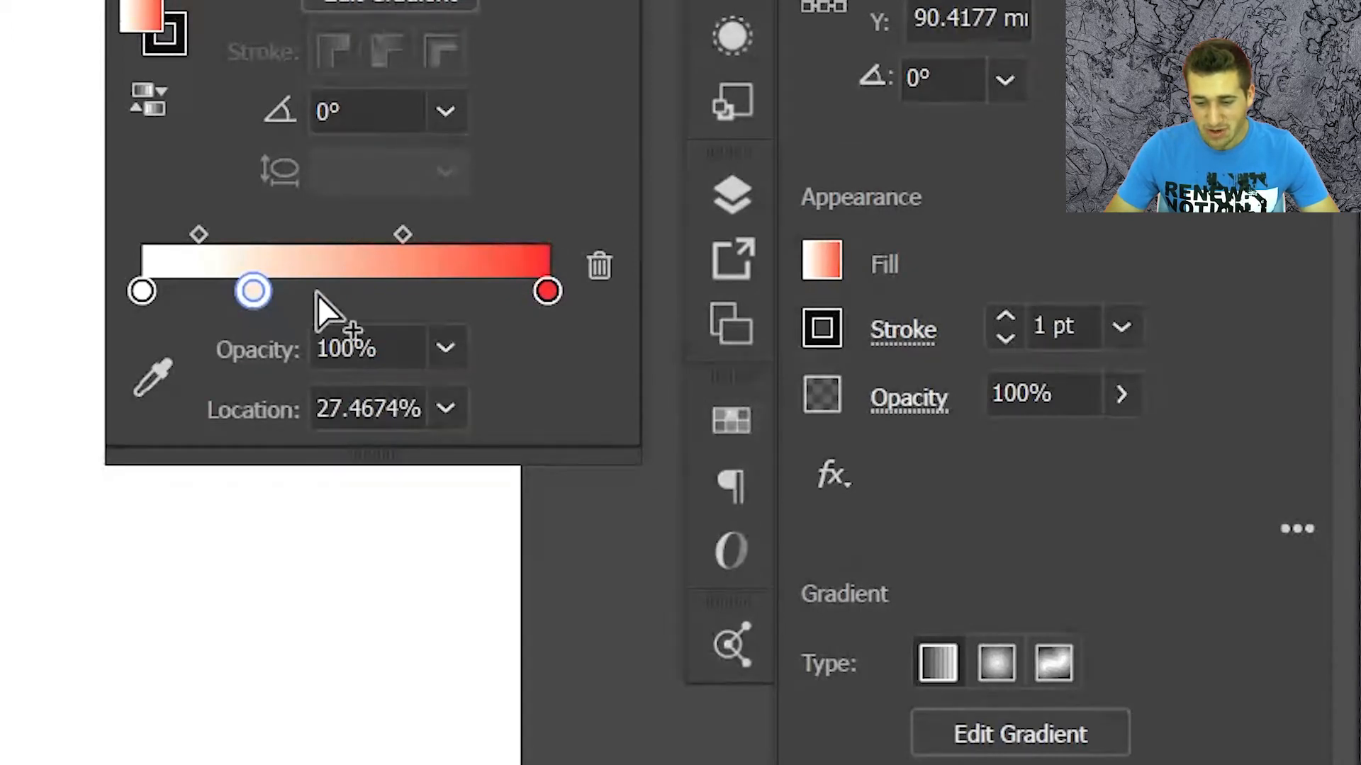
double_click(254, 295)
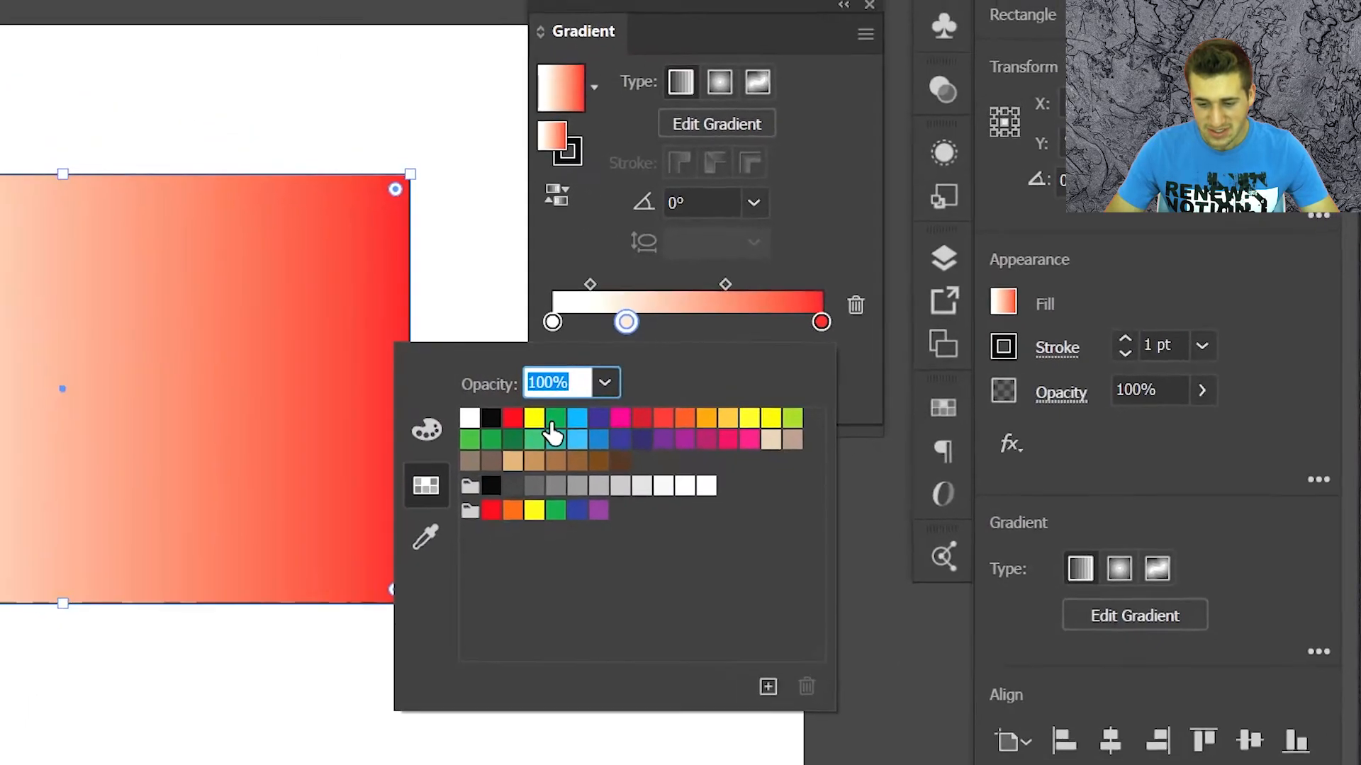
click(389, 428)
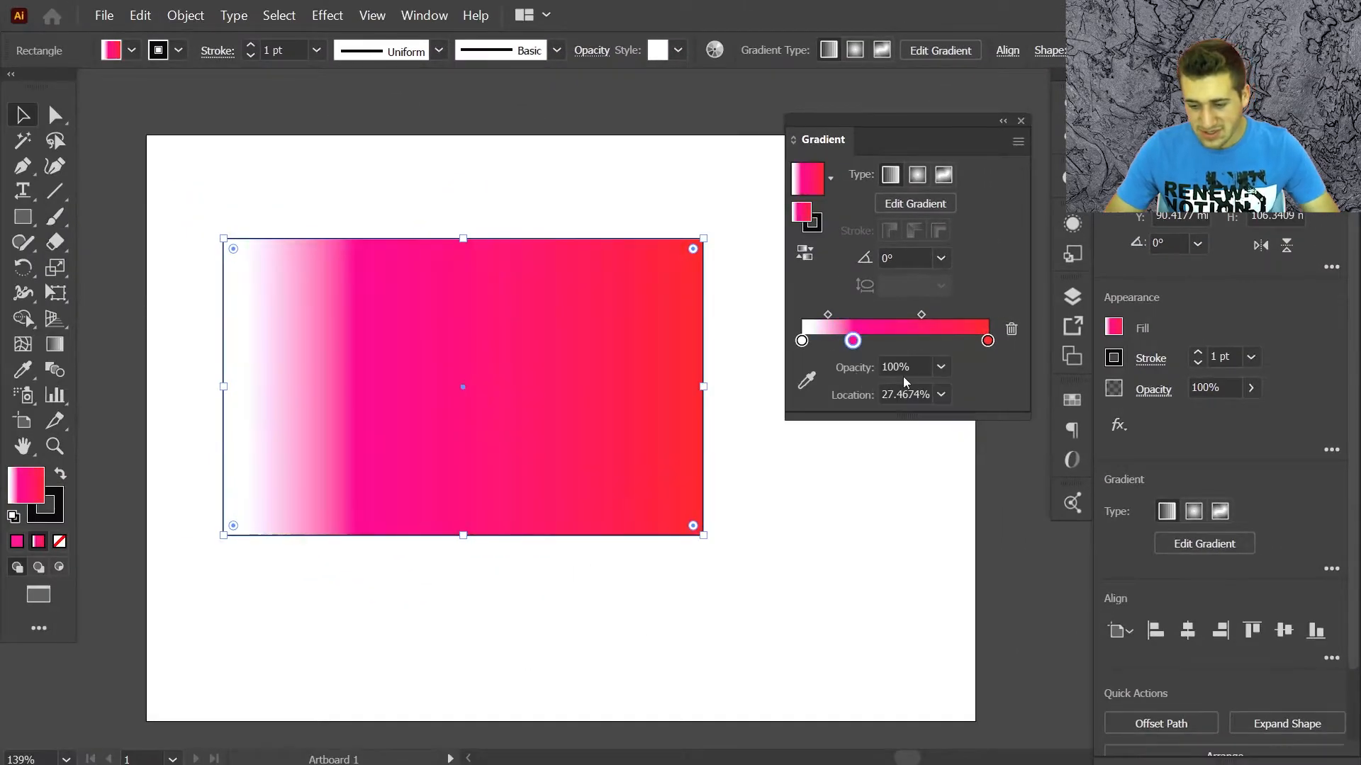
Review the pink stop's opacity choices and set its location to 45%.
click(941, 367)
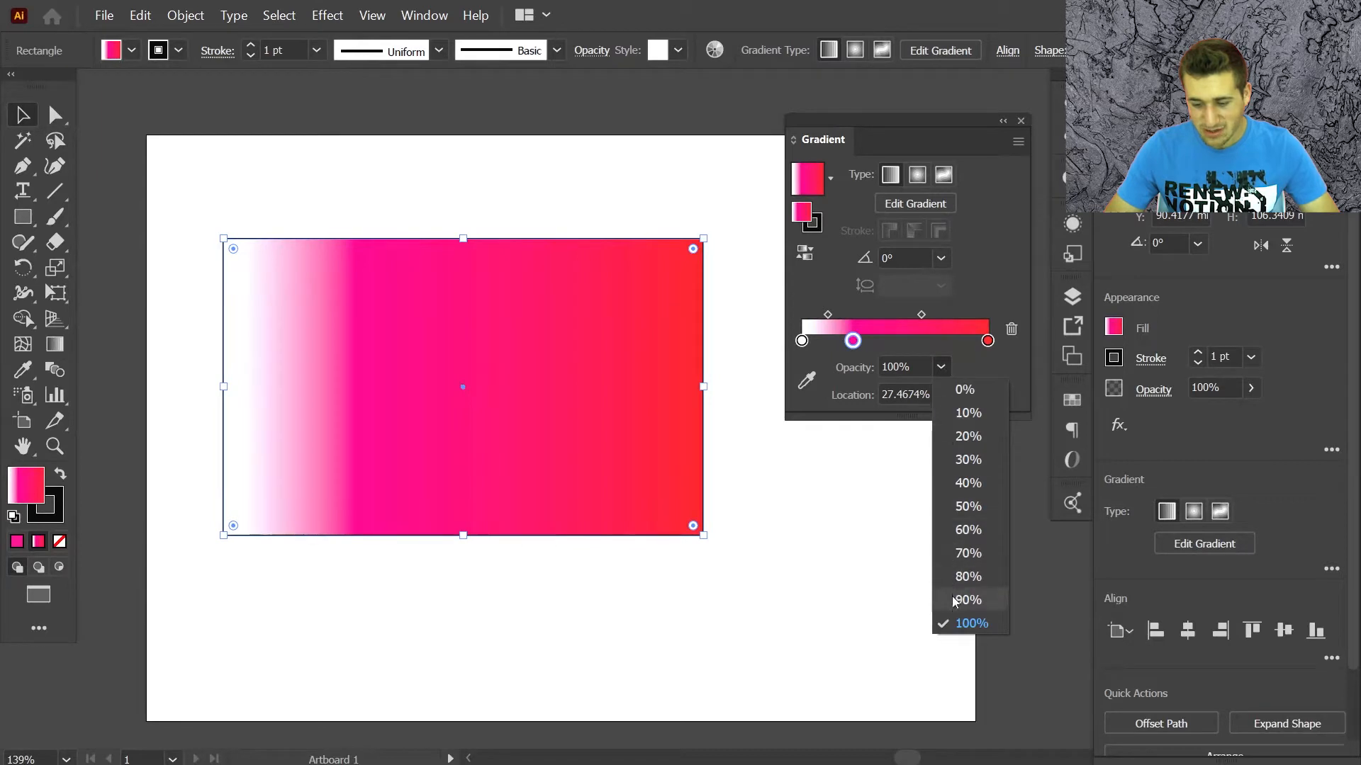
click(943, 366)
drag(853, 341, 885, 343)
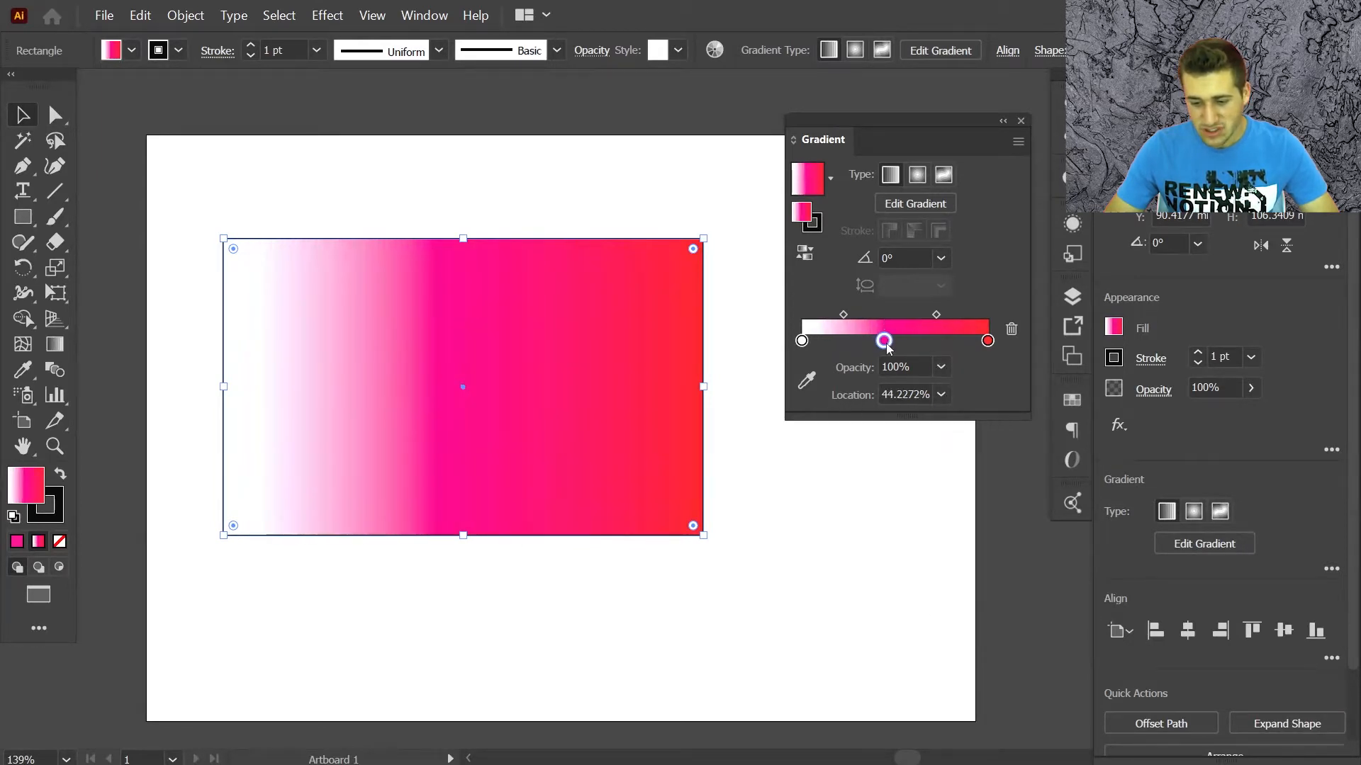
click(907, 394)
text(45)
key(Return)
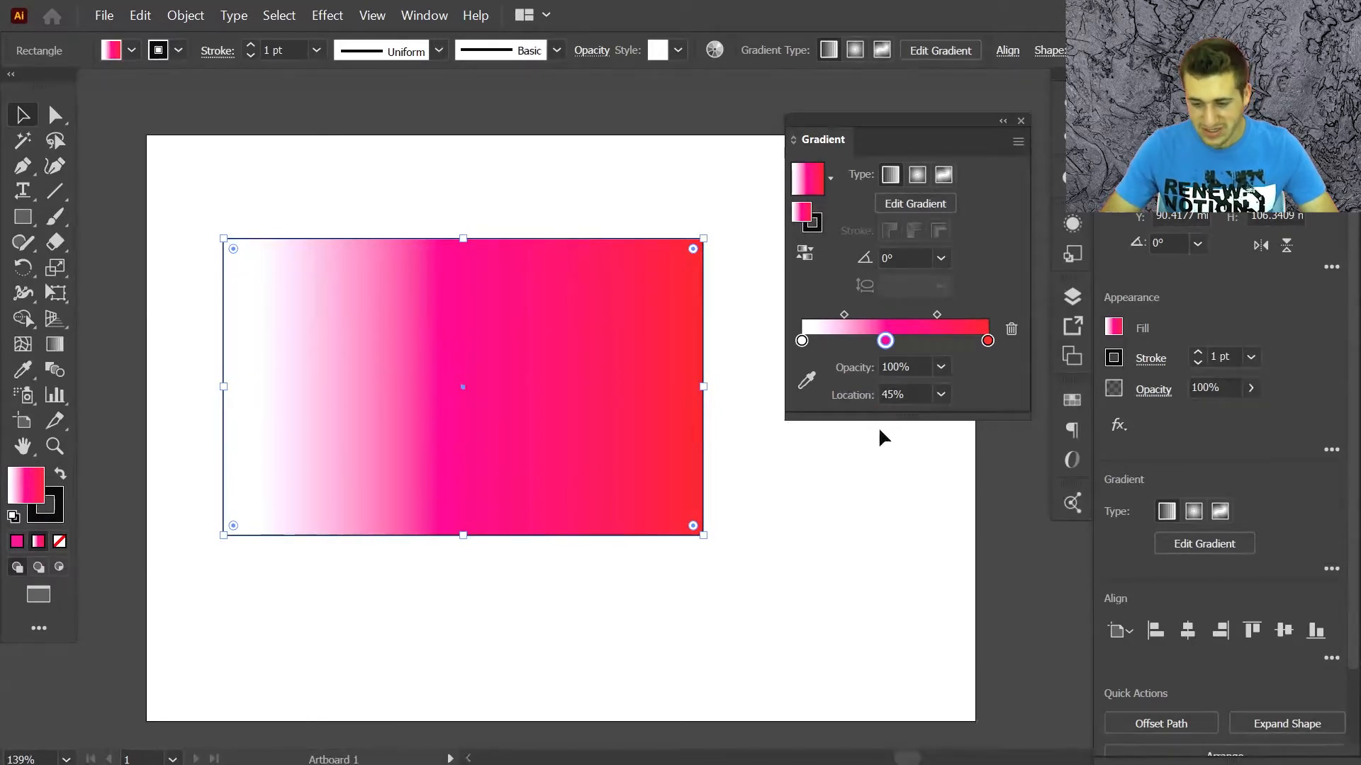
Move the midpoint between the pink and red stops to 13%.
click(937, 314)
mouse_move(937, 314)
mouse_down()
mouse_move(972, 314)
mouse_move(913, 311)
mouse_up()
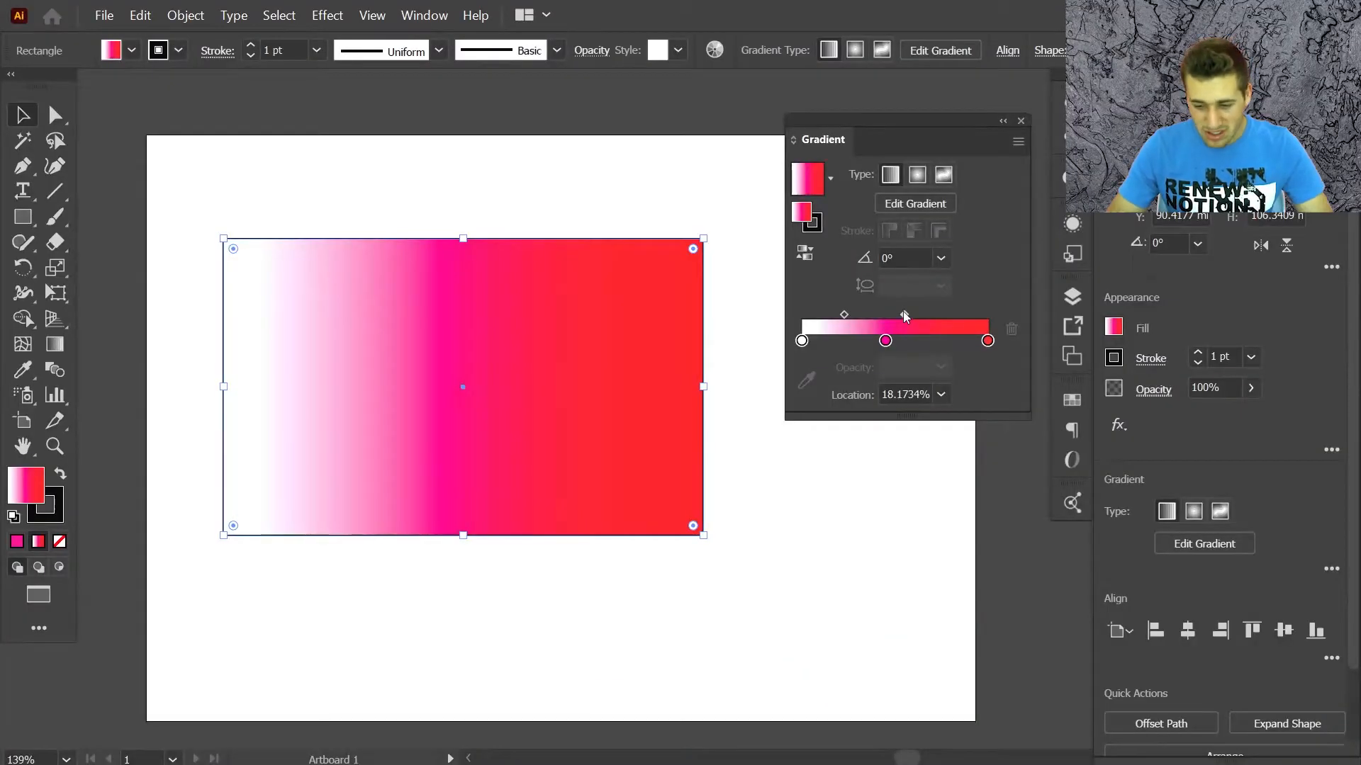
mouse_move(904, 315)
mouse_down()
mouse_move(947, 317)
mouse_move(888, 322)
mouse_up()
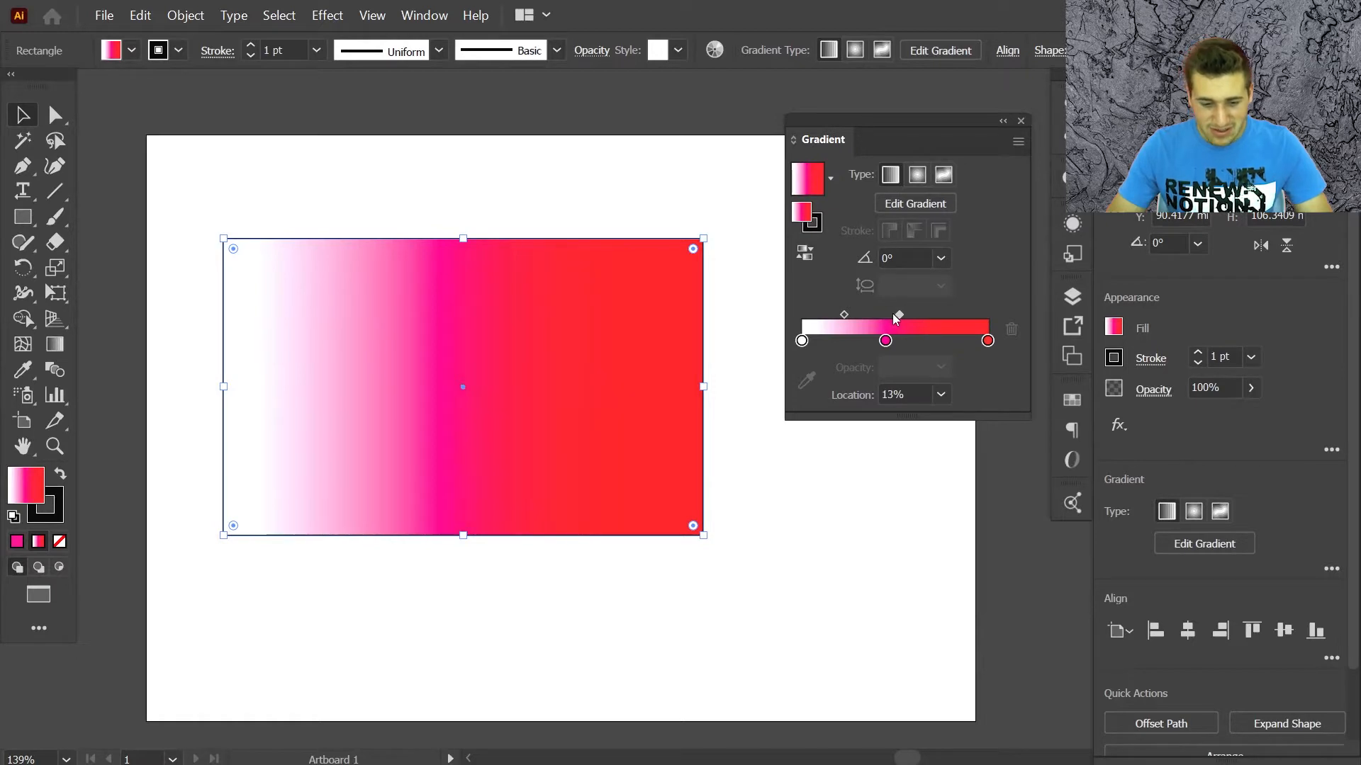
Adjust the midpoint between the white and pink stops, settling it at about 46%.
drag(844, 314, 875, 315)
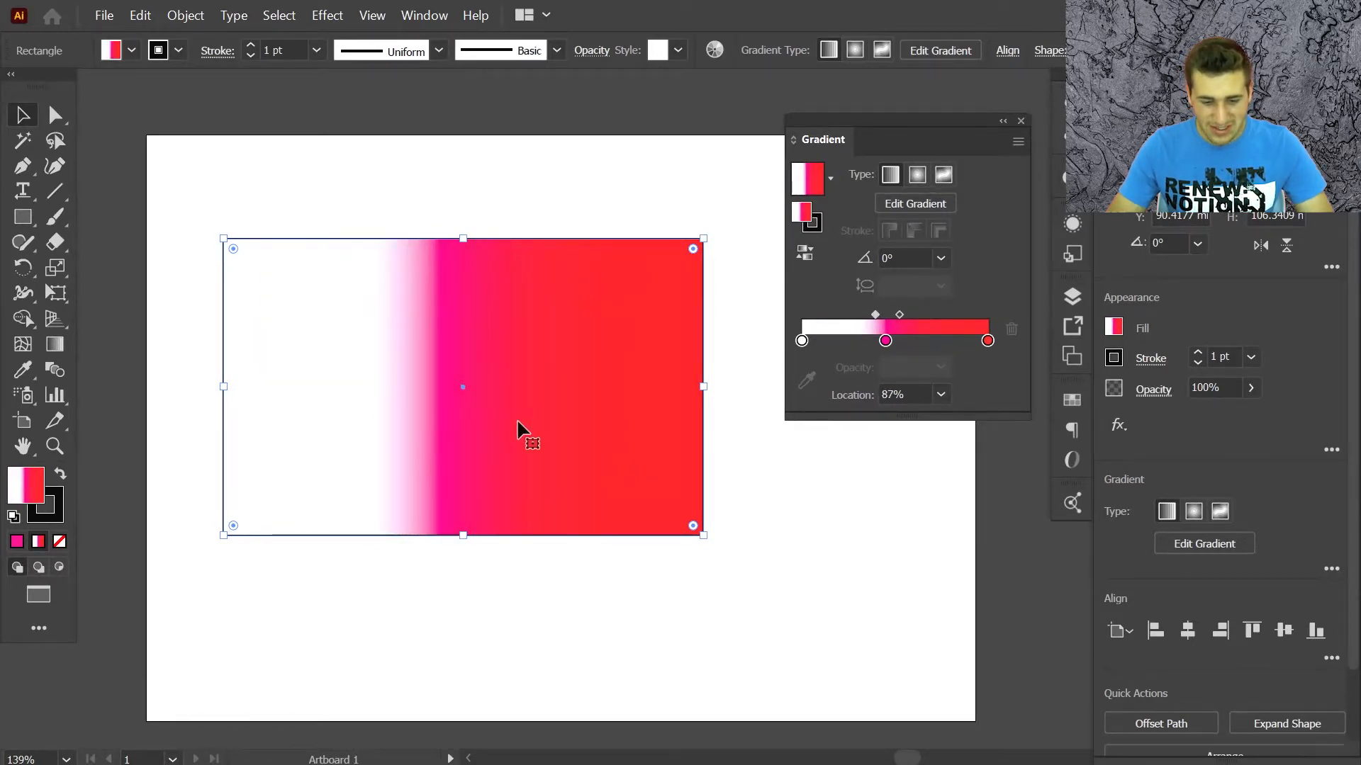
drag(875, 315, 826, 314)
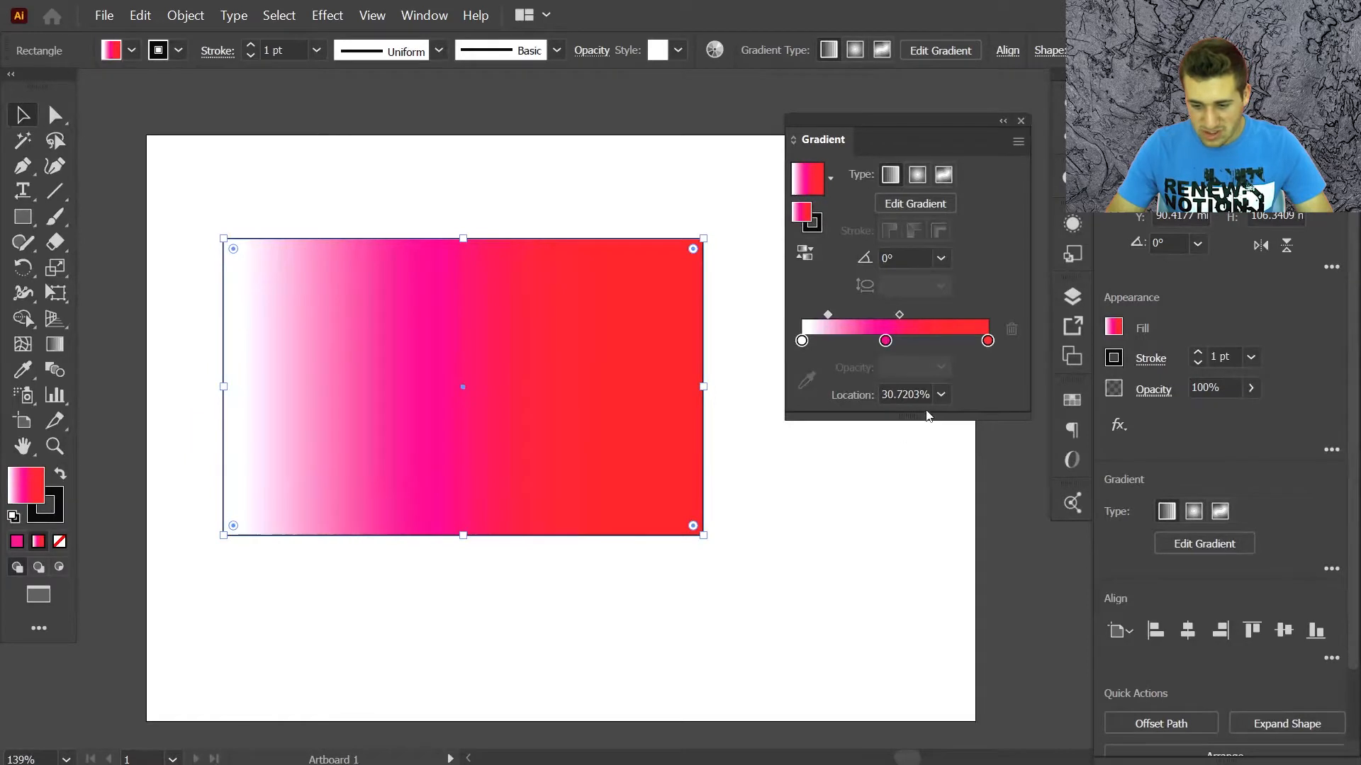
drag(827, 314, 841, 314)
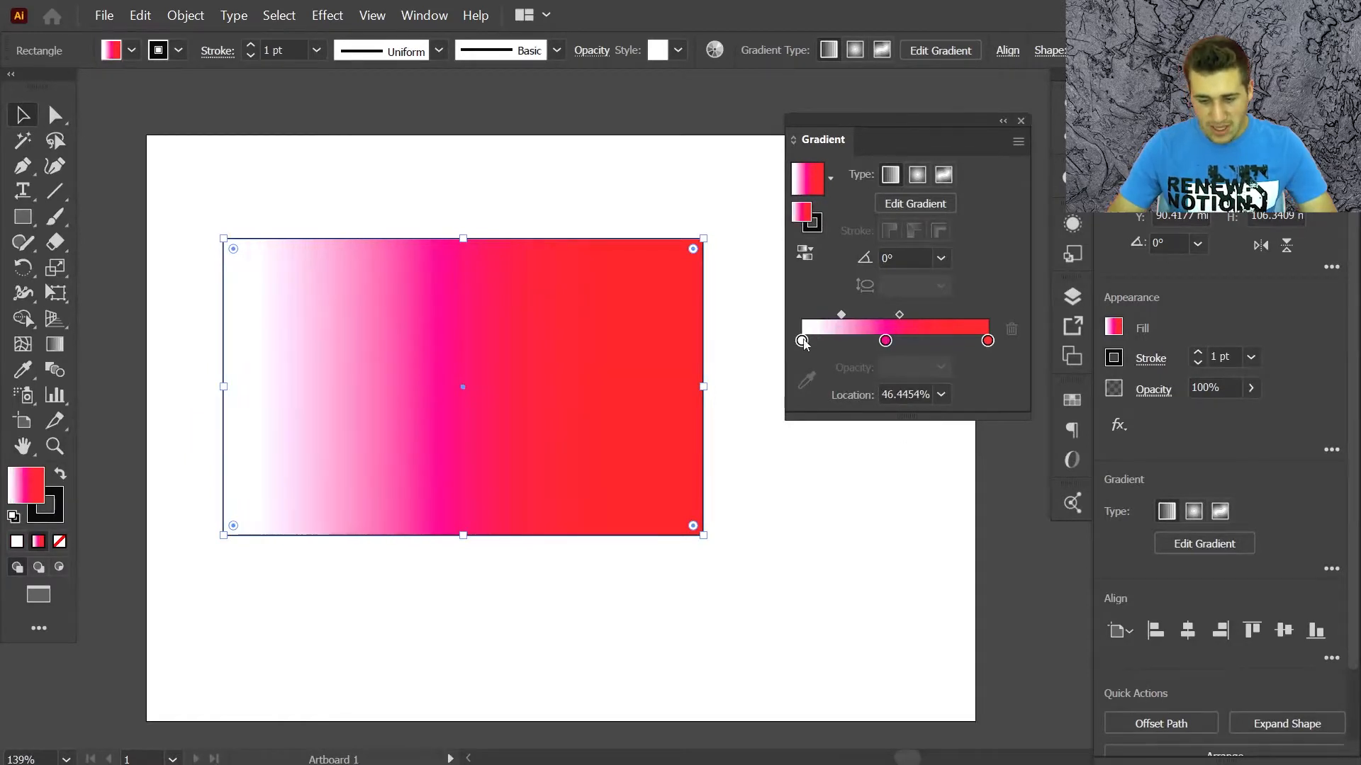
Set the opacity of the white start stop to 0%.
click(802, 341)
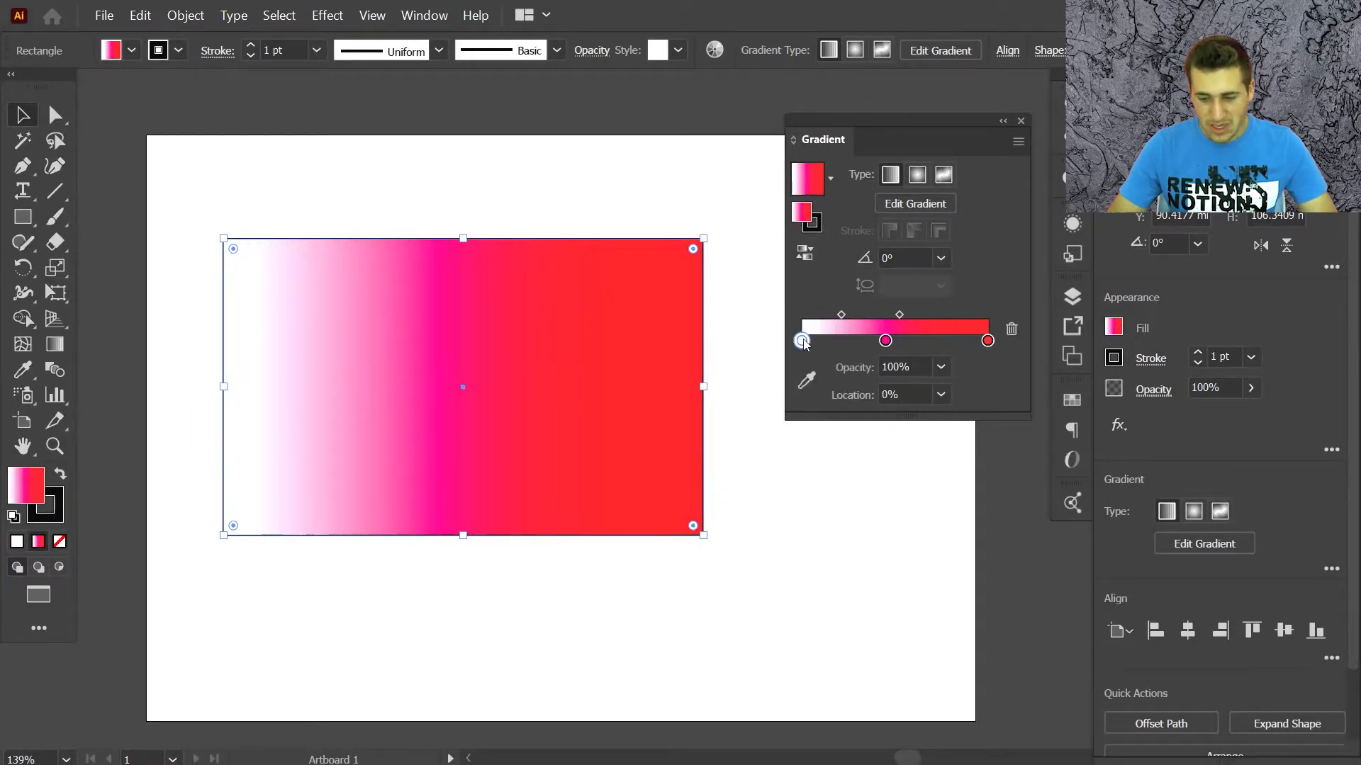
click(944, 367)
click(963, 390)
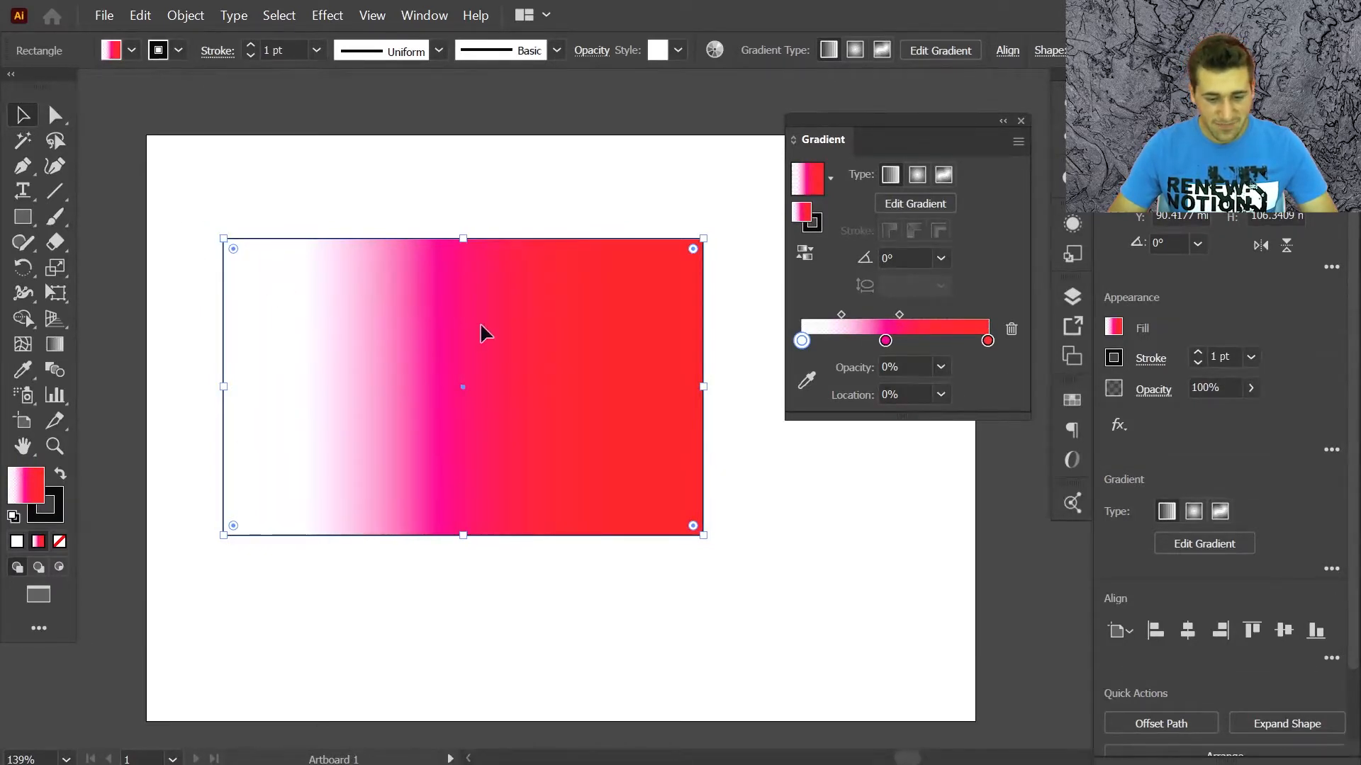
Move the rectangle partly beyond the artboard's left edge to check the gradient's transparent end against the dark canvas.
drag(457, 332, 287, 302)
scroll(287, 301, left, 5)
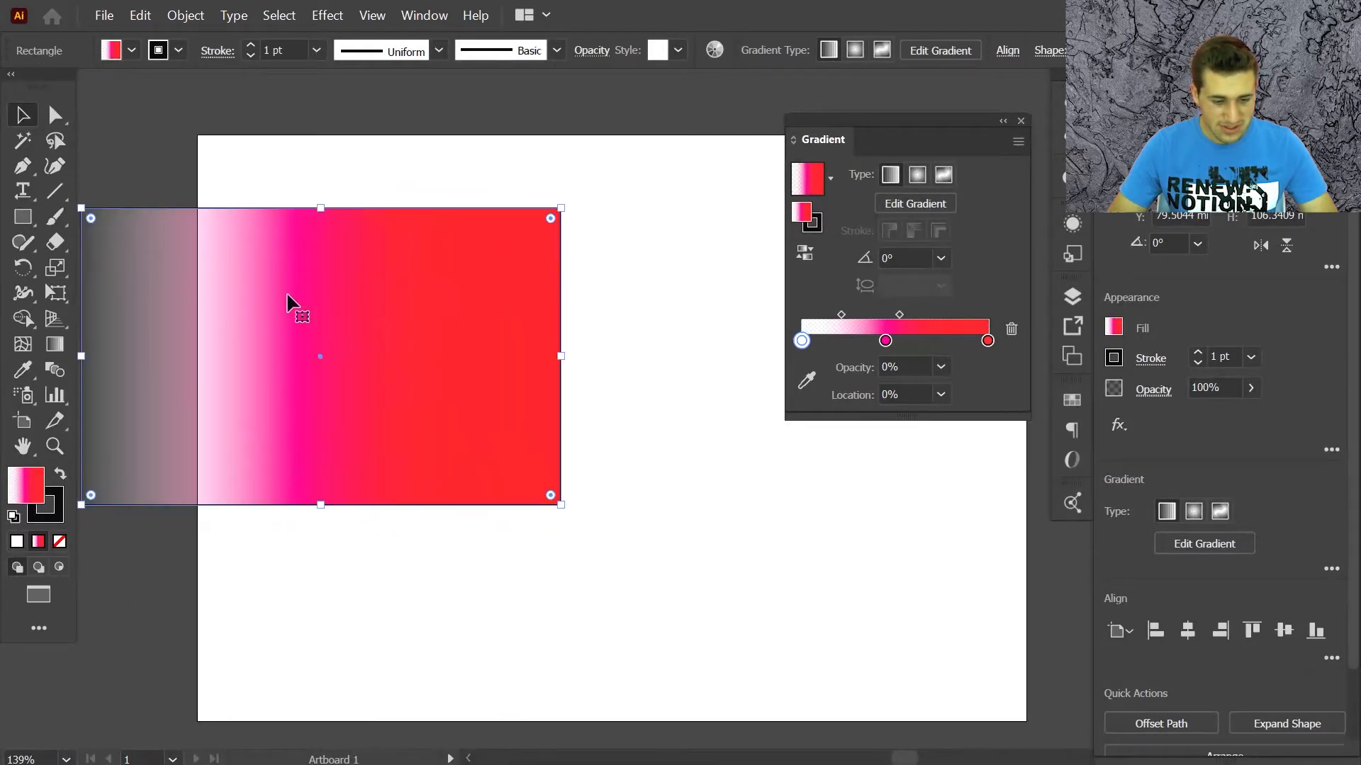
drag(604, 359, 350, 337)
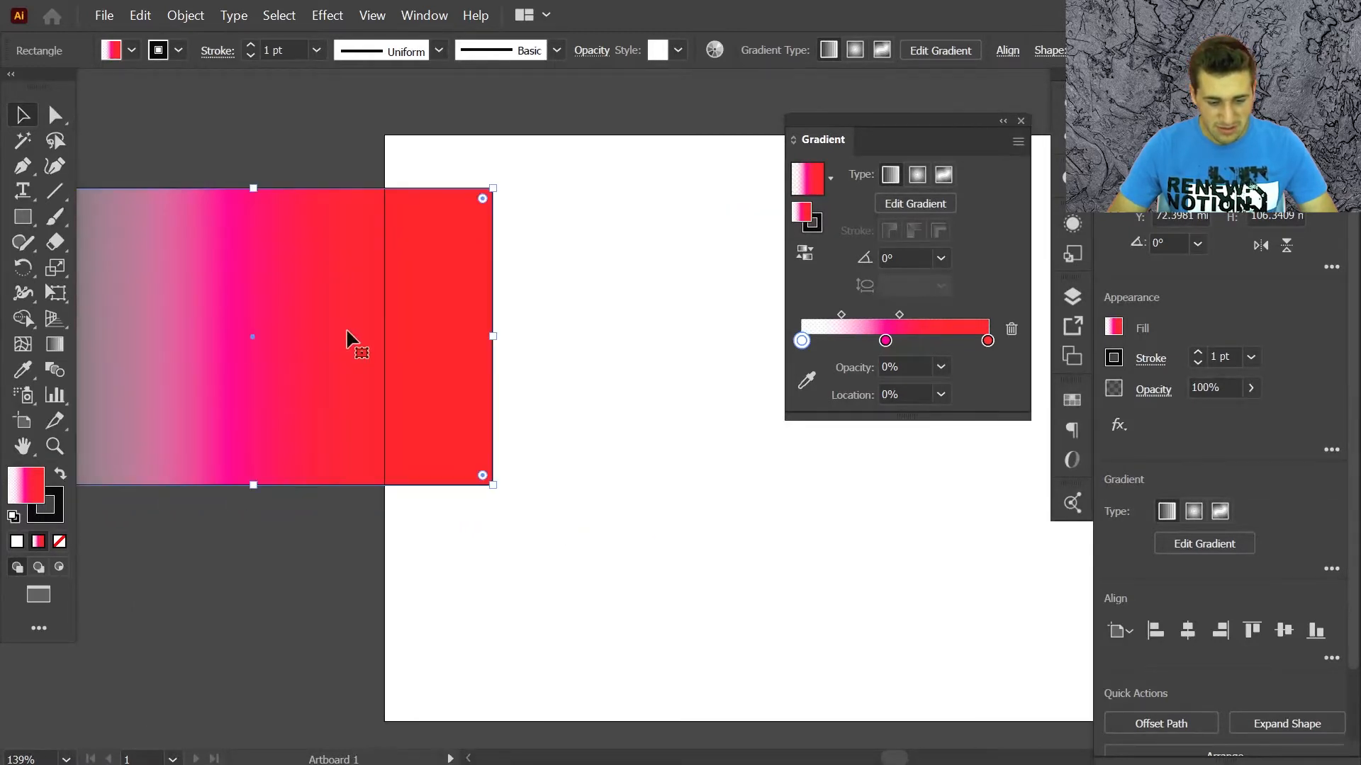
scroll(350, 340, left, 5)
scroll(346, 330, left, 2)
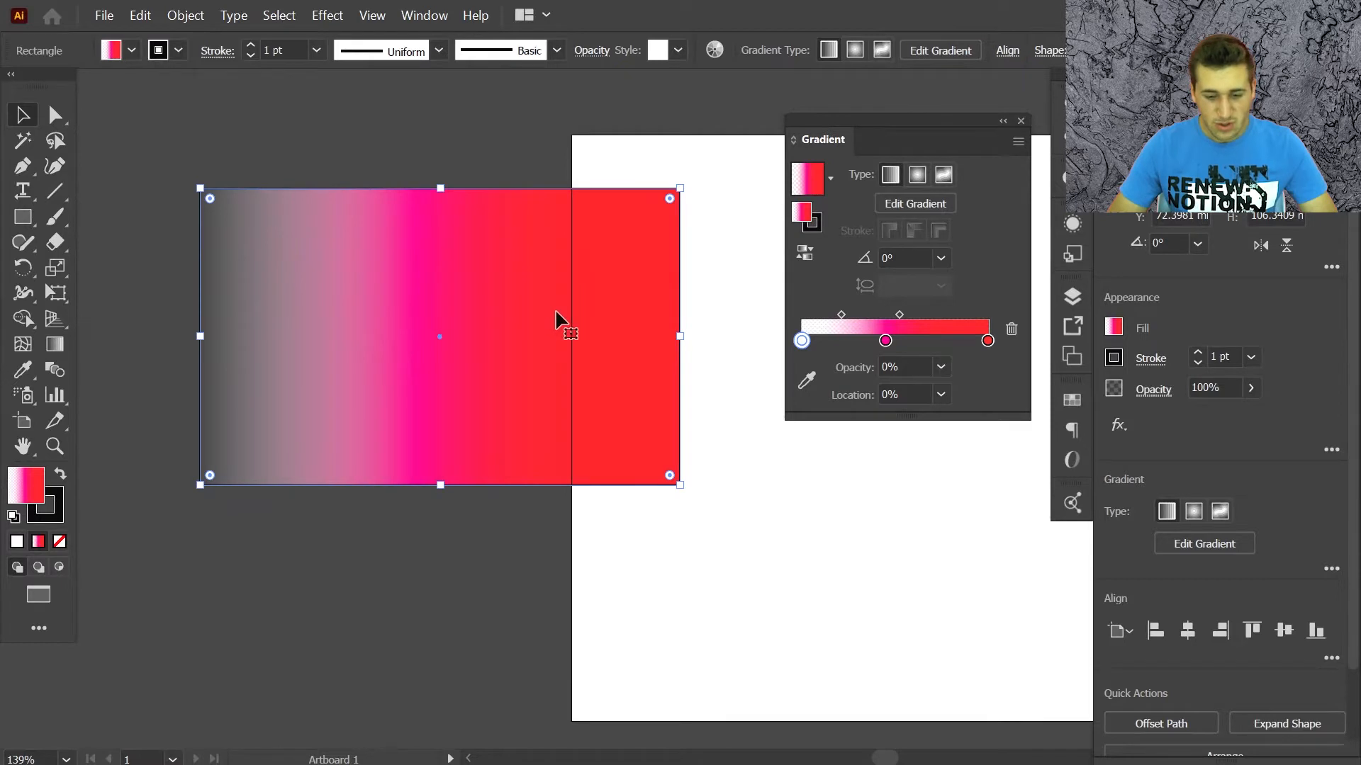
Move the gradient rectangle back fully onto the artboard.
click(725, 452)
drag(724, 453, 991, 385)
drag(991, 384, 549, 402)
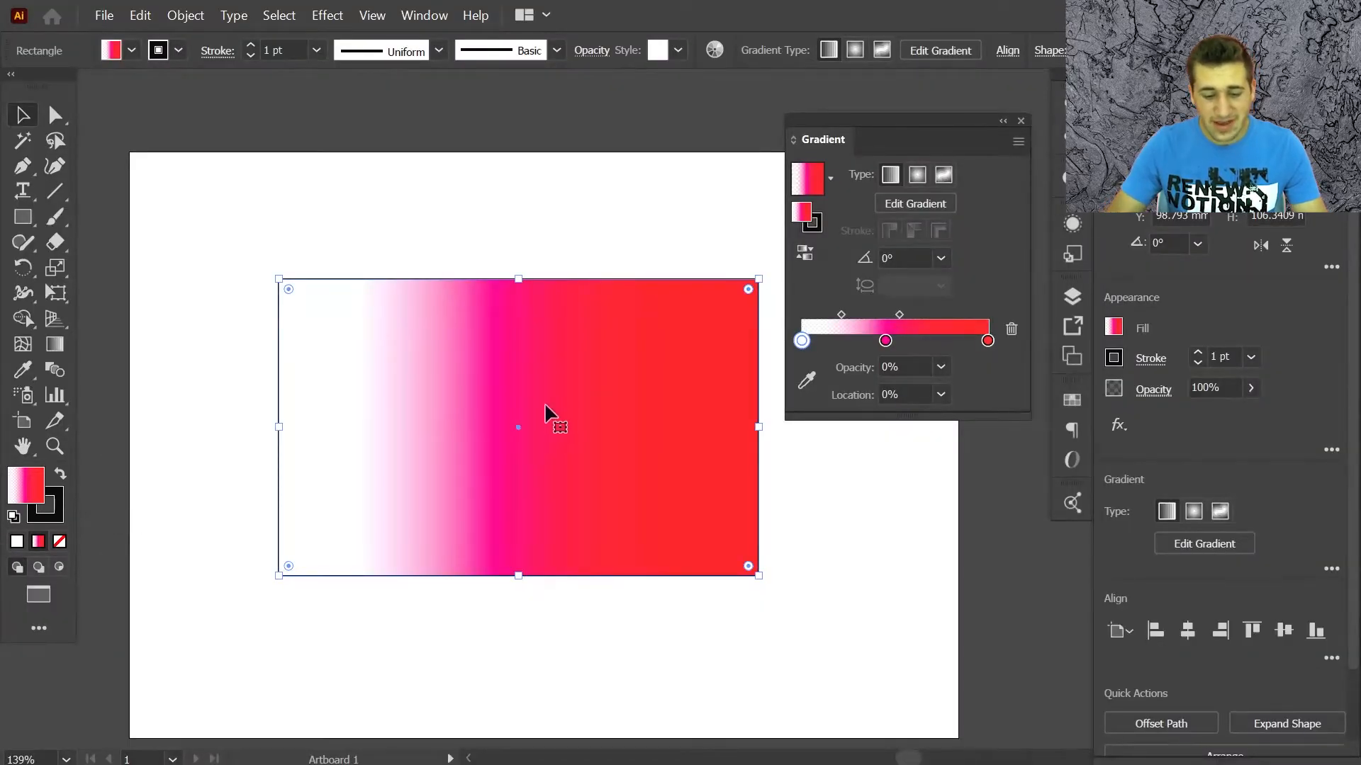
Replace the rectangle's gradient fill with solid white.
click(61, 504)
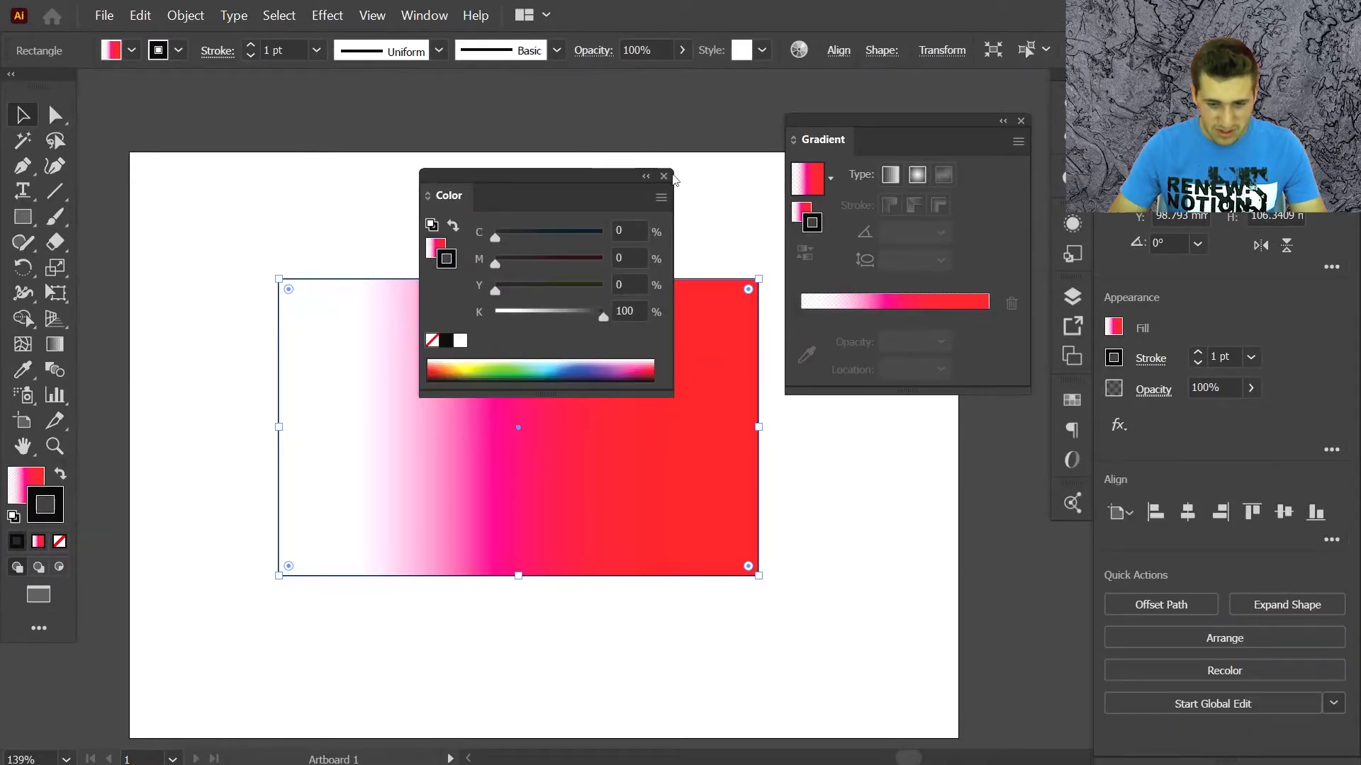
key(x)
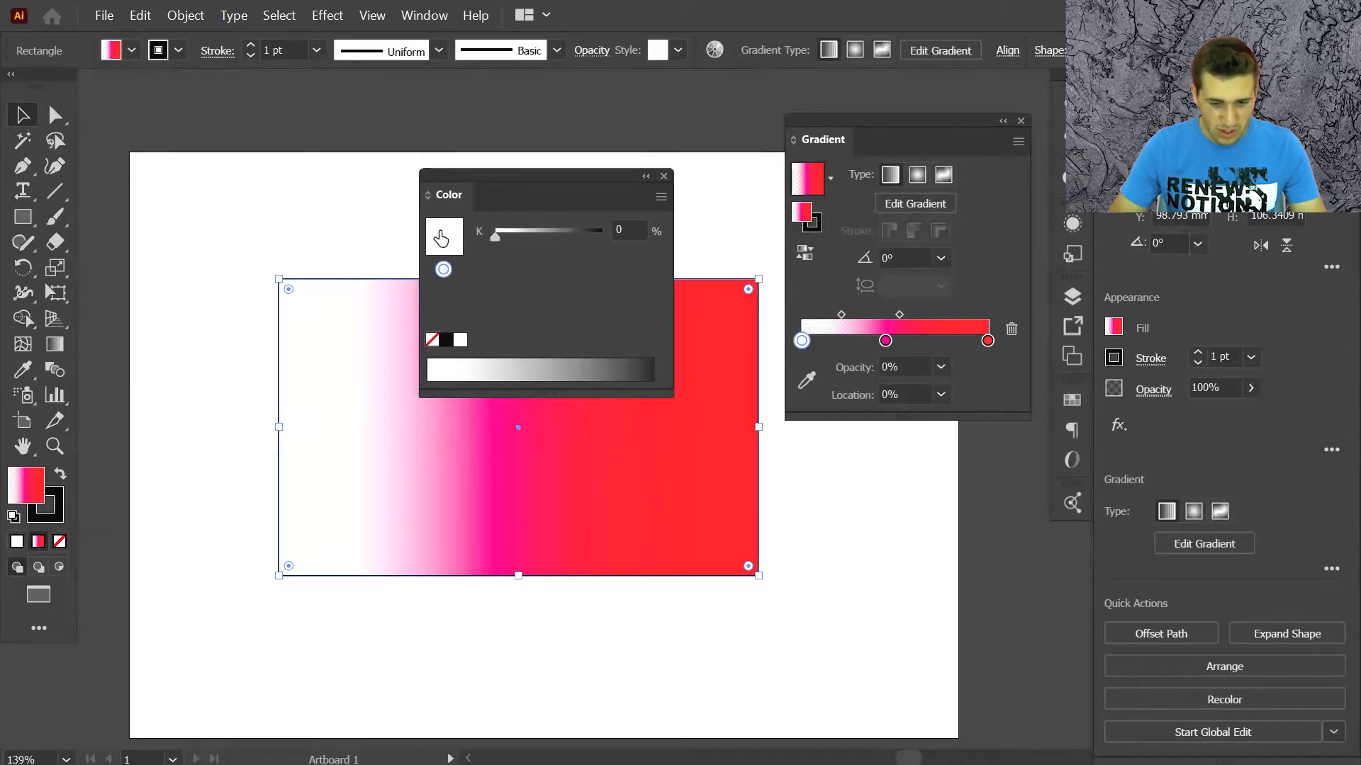
click(441, 239)
click(17, 542)
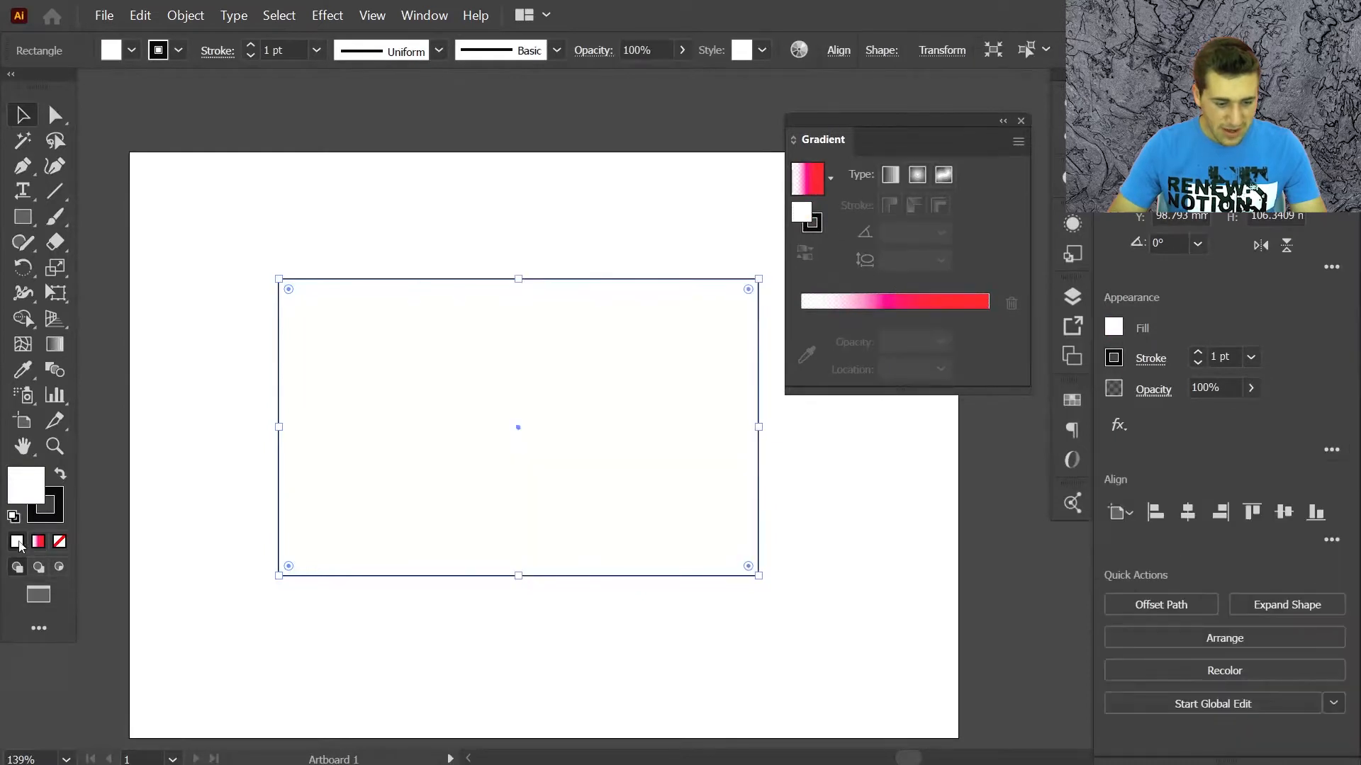
Apply the white, pink and red gradient to the rectangle's stroke.
click(54, 517)
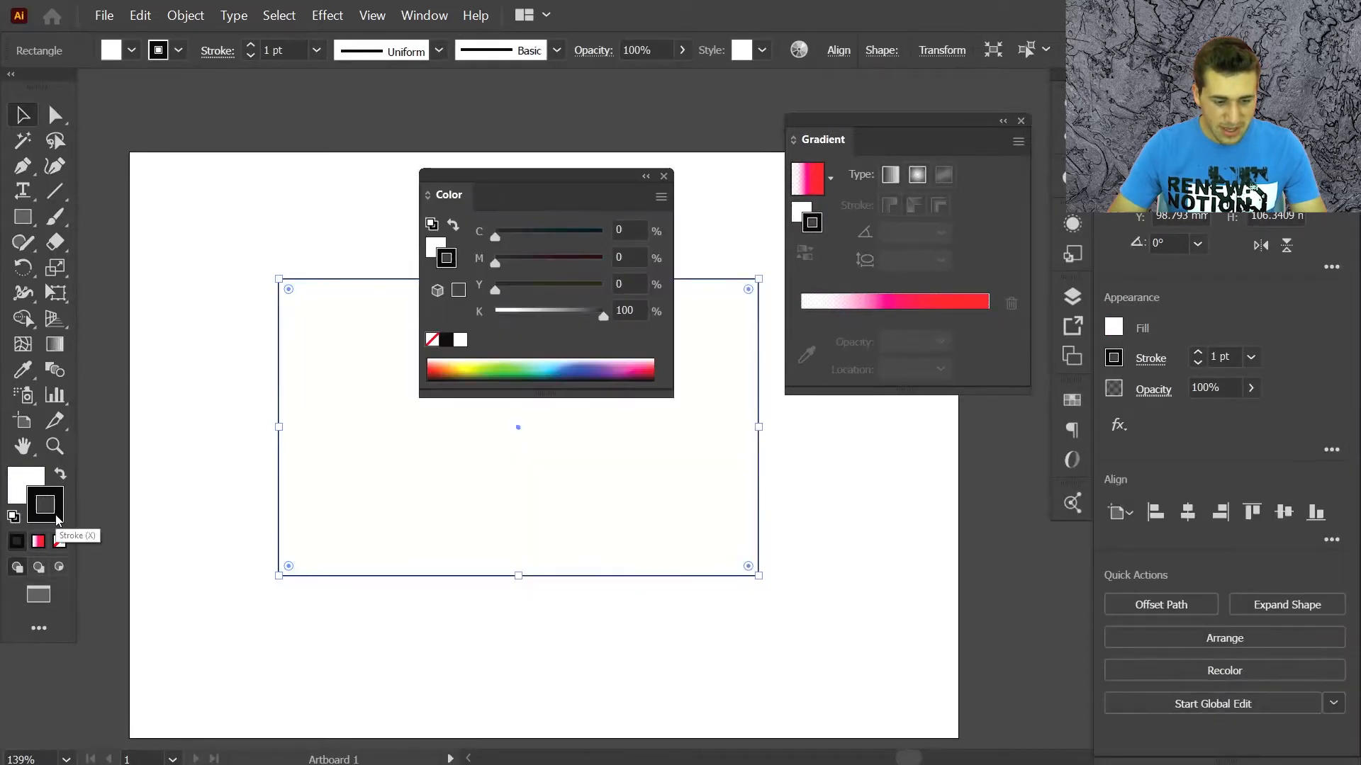
click(664, 176)
click(809, 183)
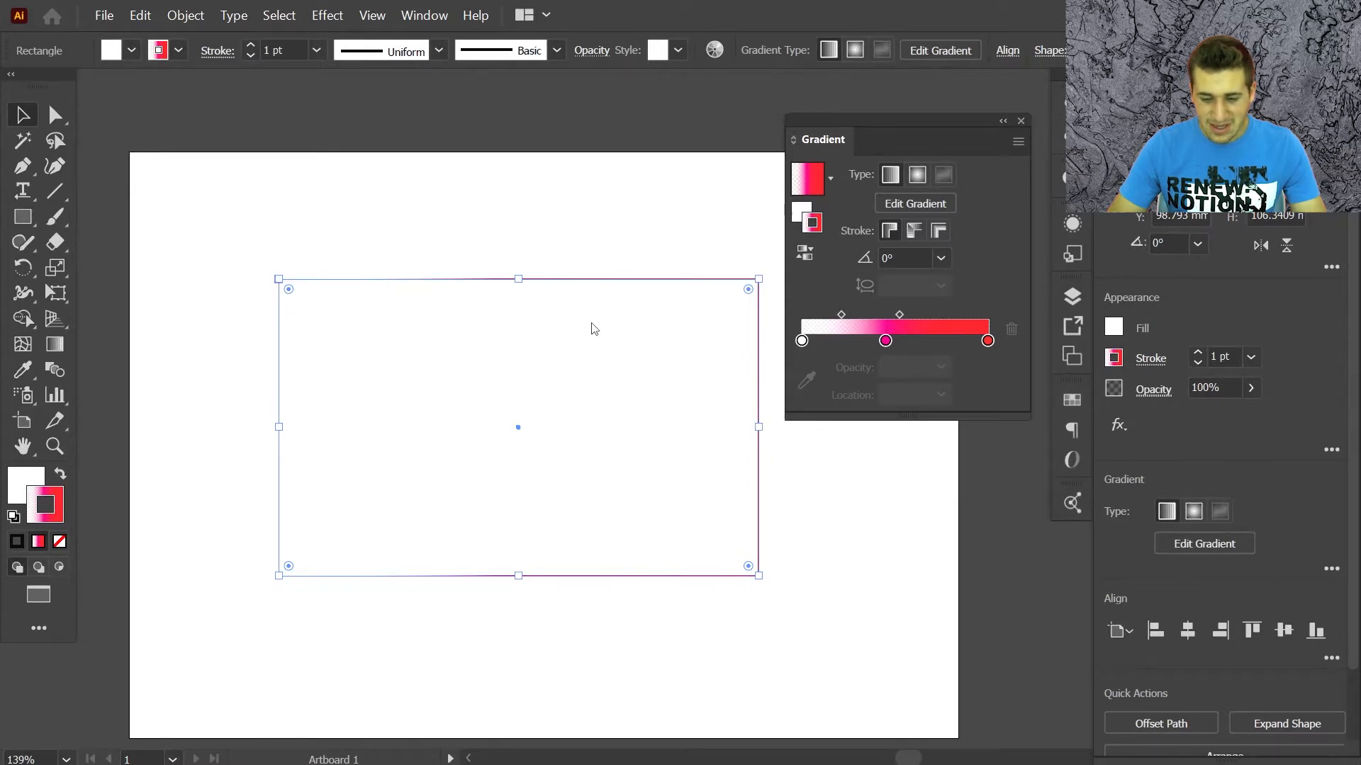
scroll(497, 441, left, 1)
scroll(497, 442, right, 7)
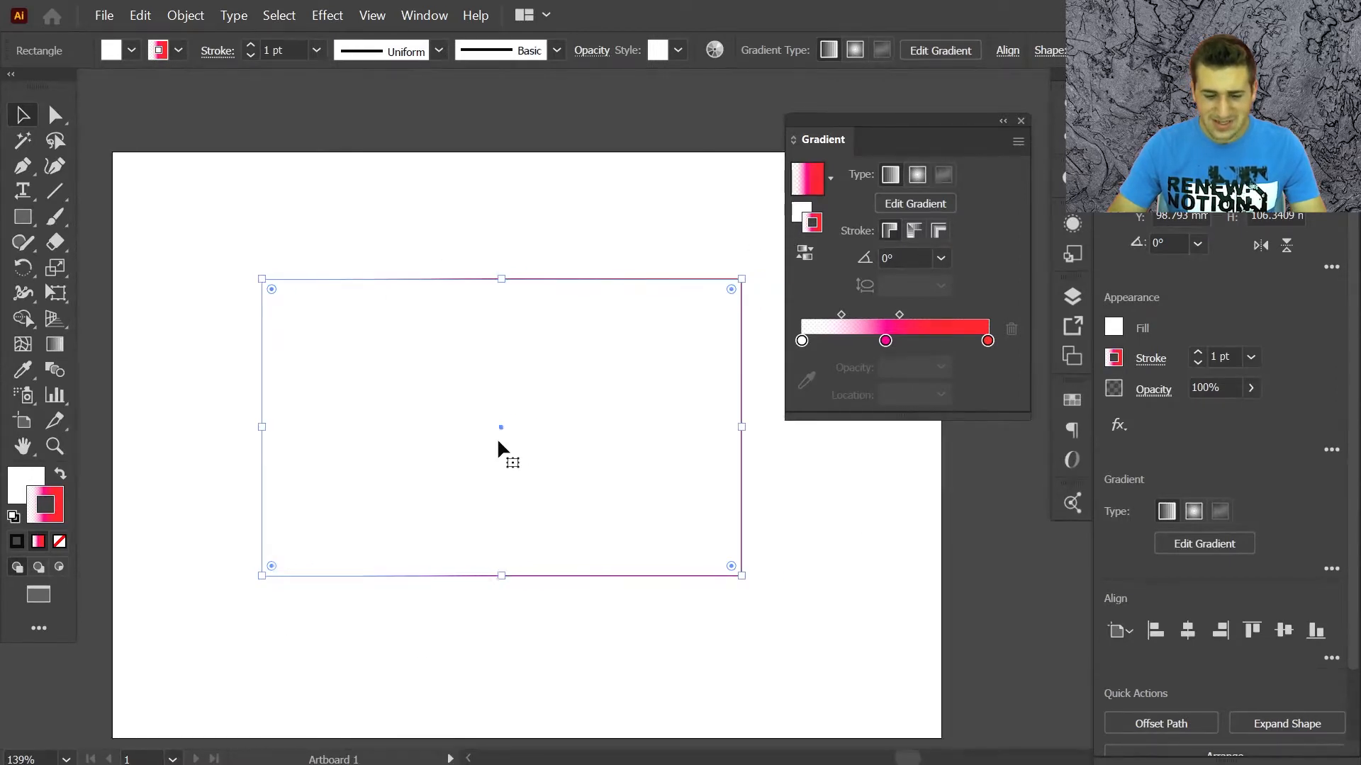
Restore the rectangle's gradient fill and its black stroke.
click(21, 485)
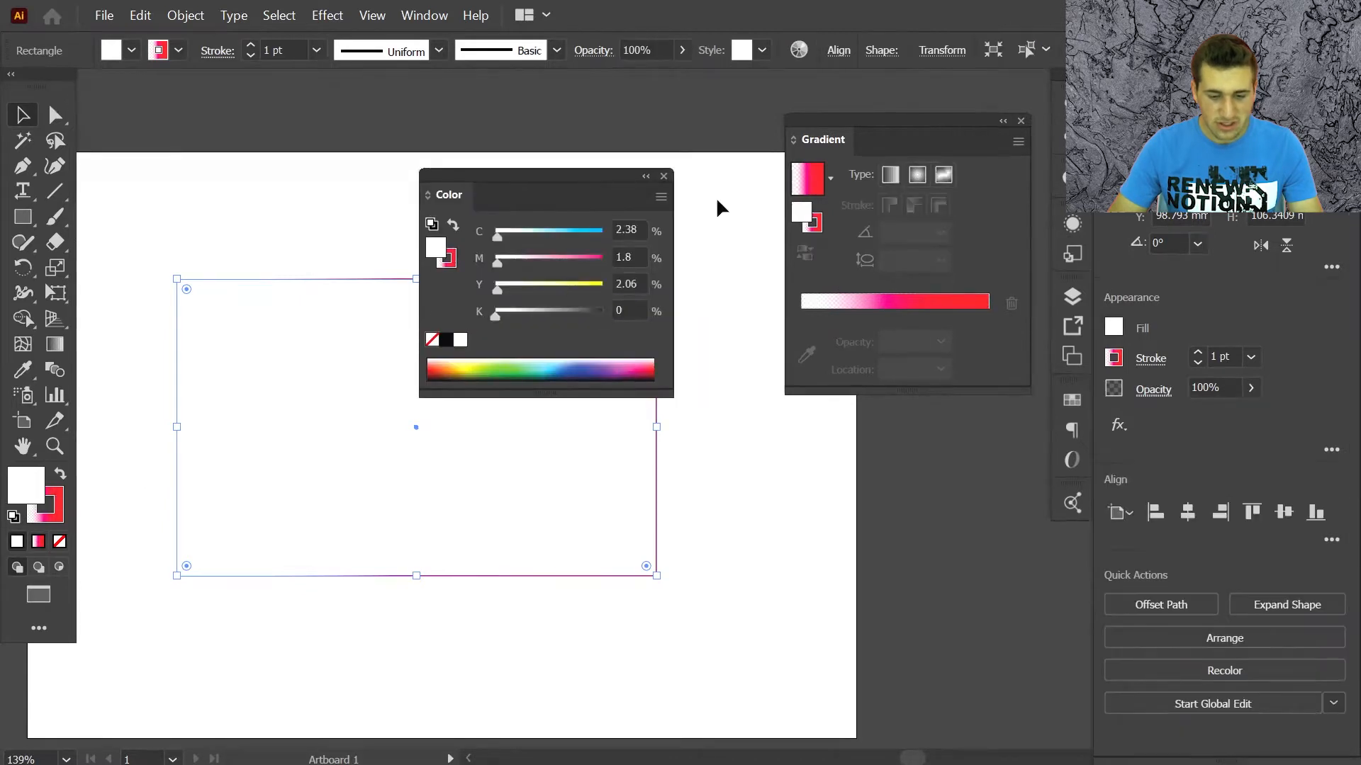
click(664, 175)
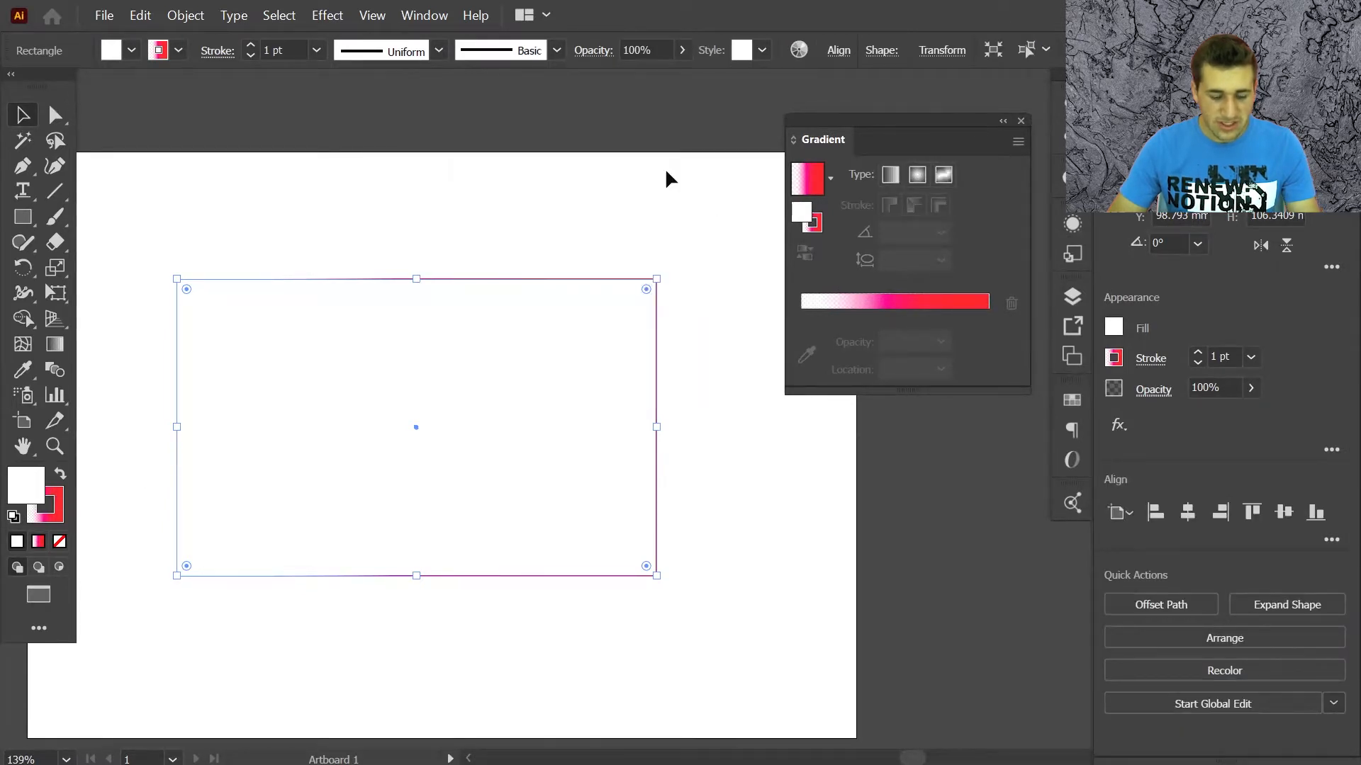
key(period)
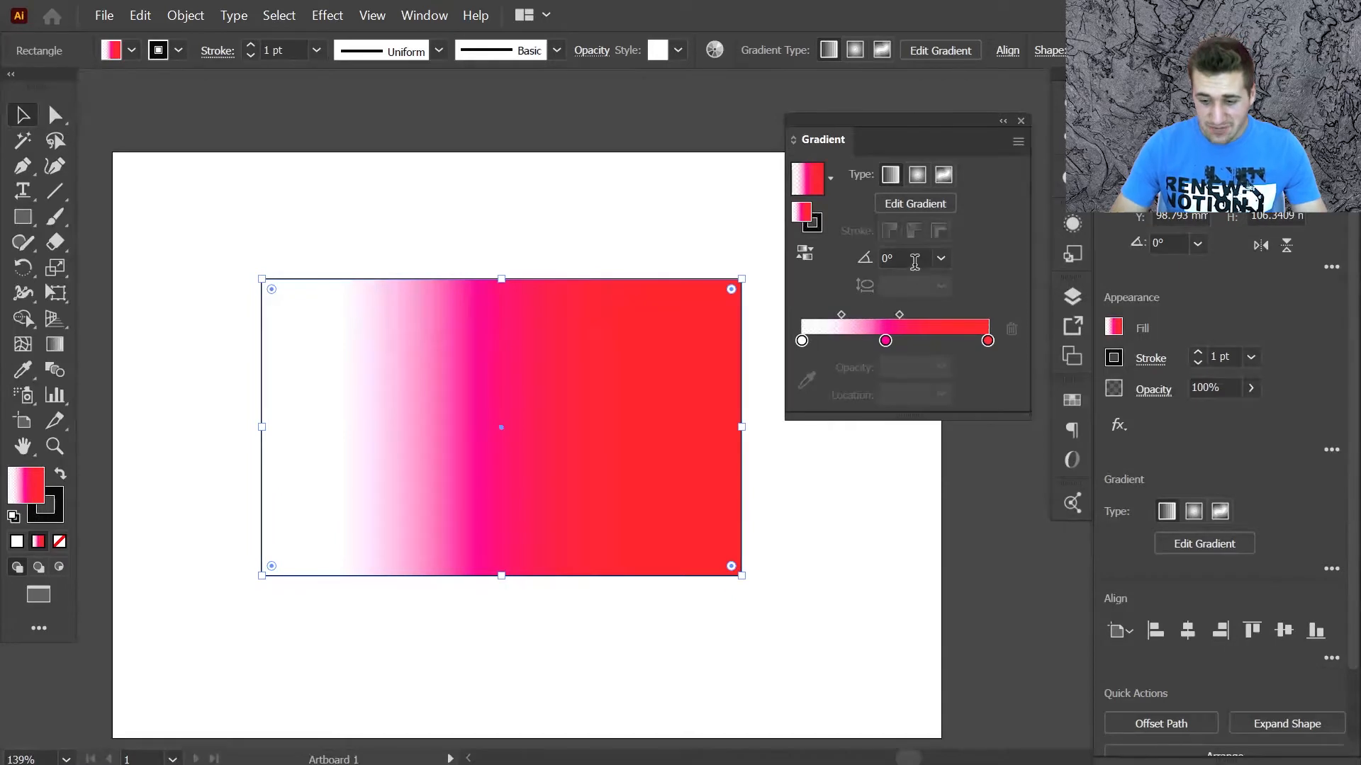
Rotate the rectangle's linear gradient fill, trying 90° before setting its angle to 37°.
click(945, 257)
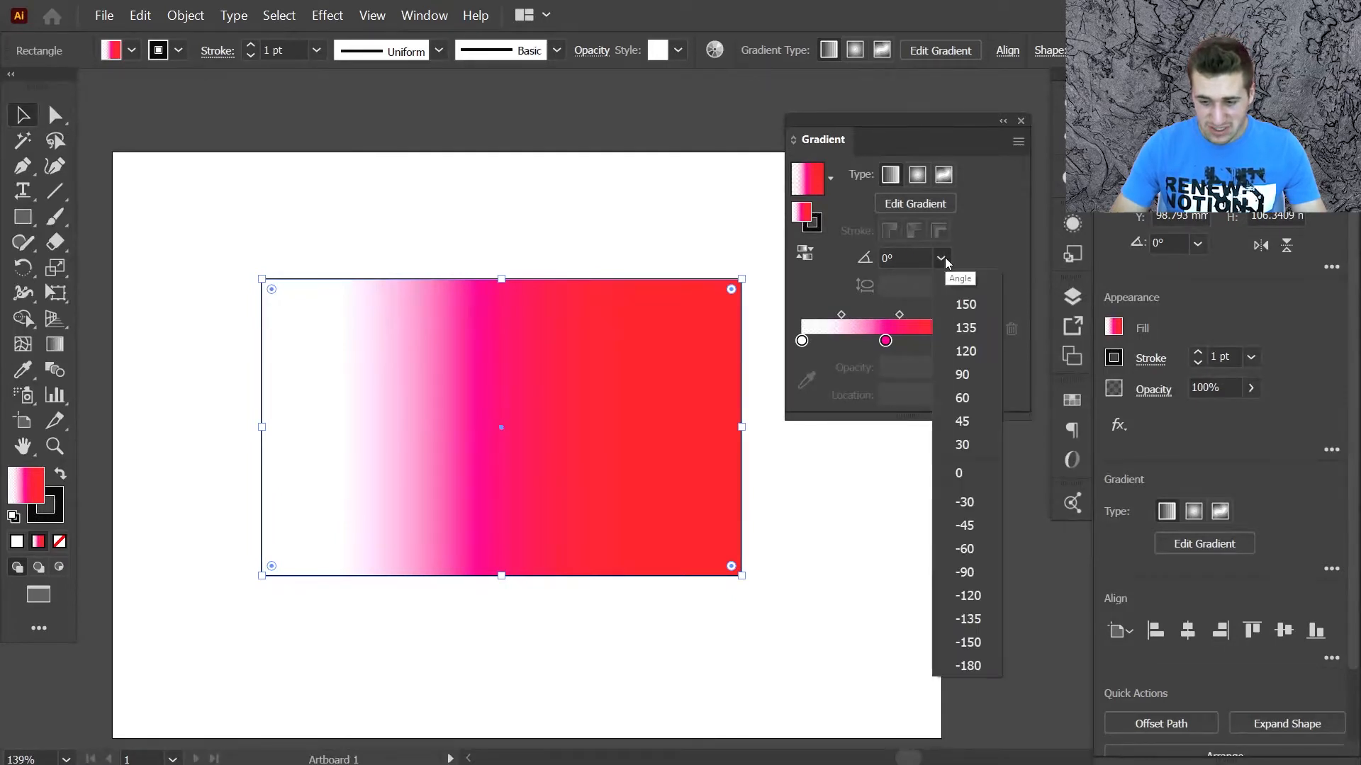
click(951, 364)
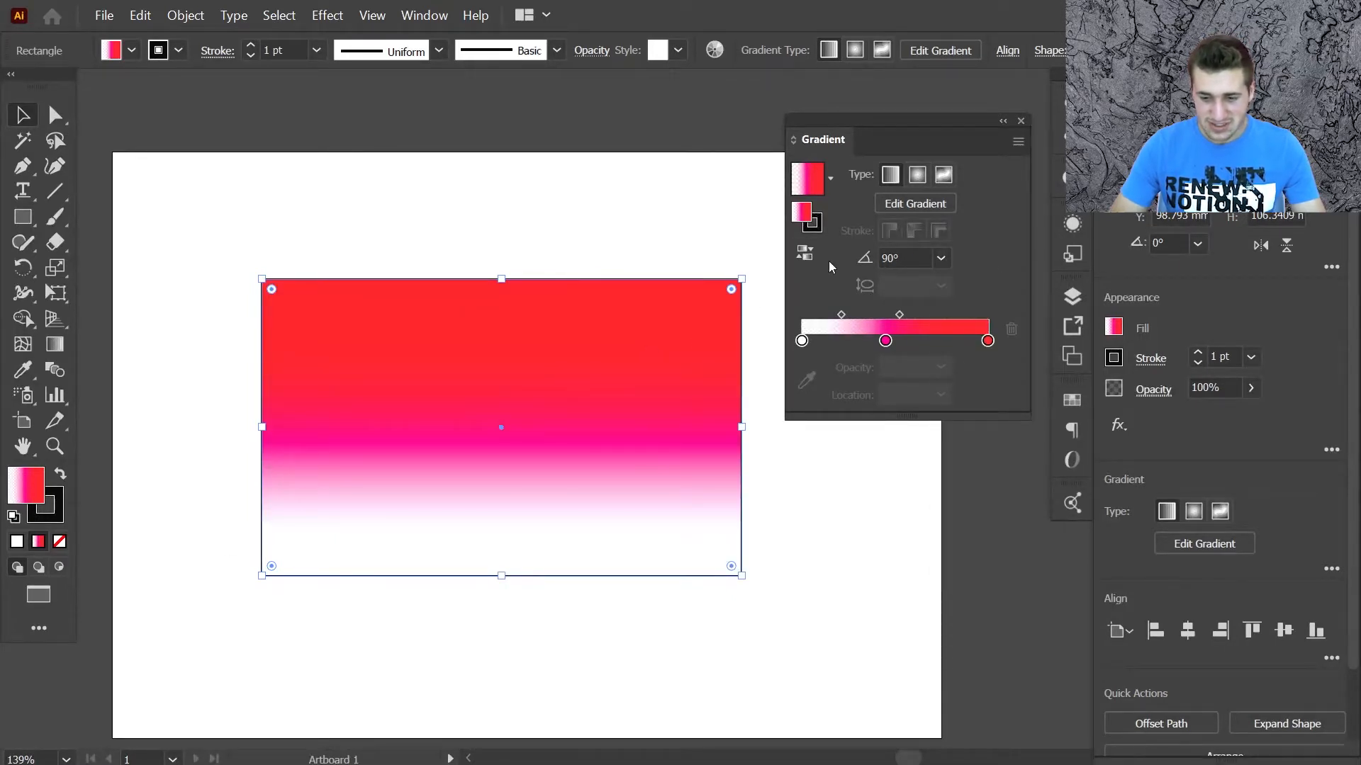
click(906, 259)
scroll(906, 259, up, 9)
scroll(906, 259, down, 20)
scroll(906, 259, down, 14)
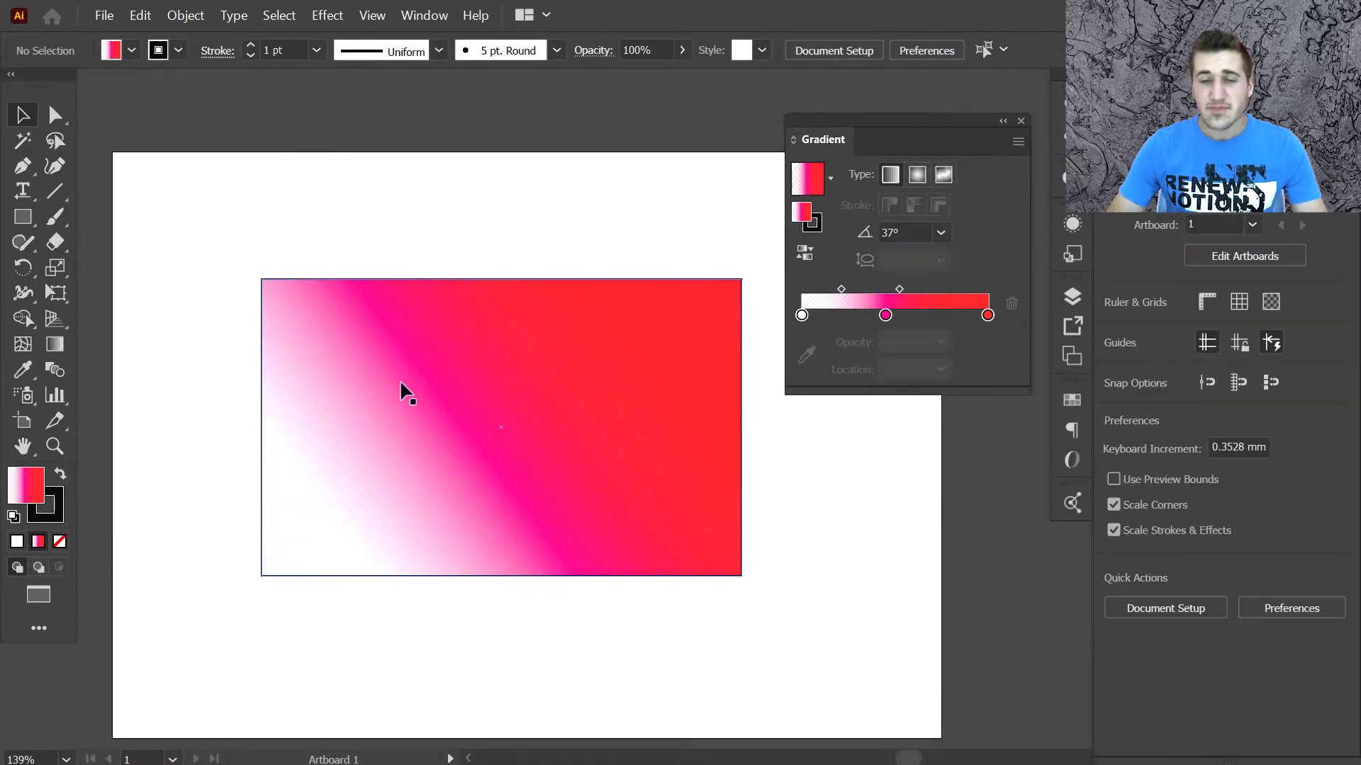
Change the rectangle's fill to a radial gradient and move its pink stop to about 37.55%.
click(401, 384)
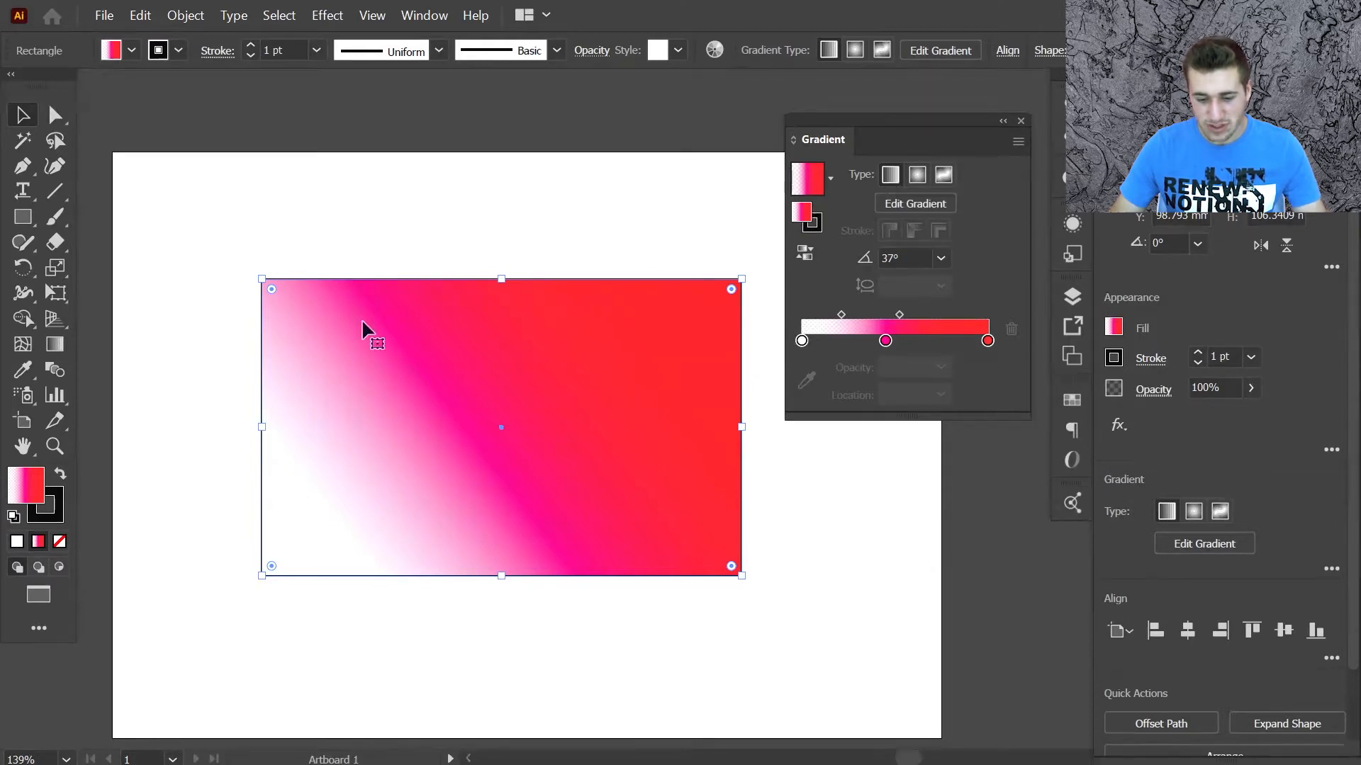
click(917, 175)
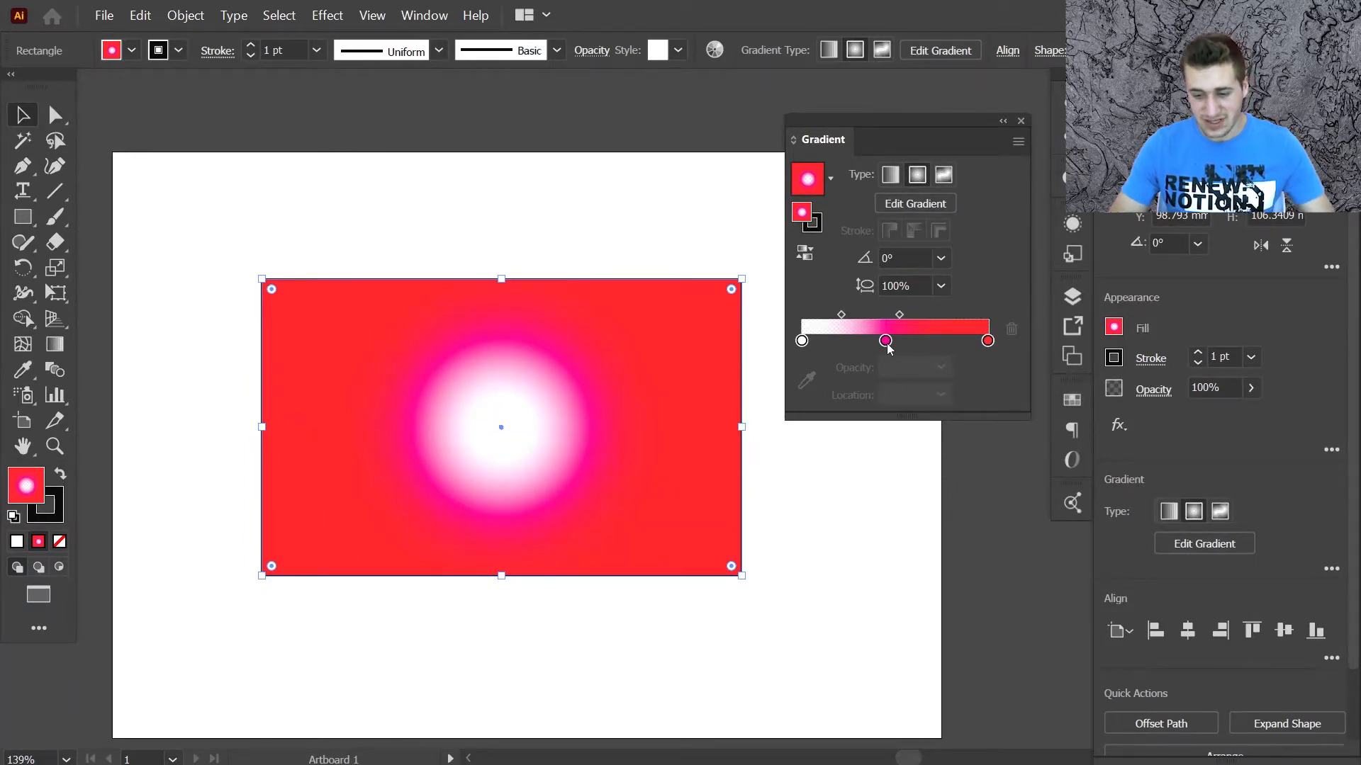
mouse_move(886, 341)
mouse_down()
mouse_move(842, 342)
mouse_move(912, 343)
mouse_move(872, 342)
mouse_up()
Add an orange stop between the pink and red stops of the radial gradient and place it at about 63.22%.
click(930, 342)
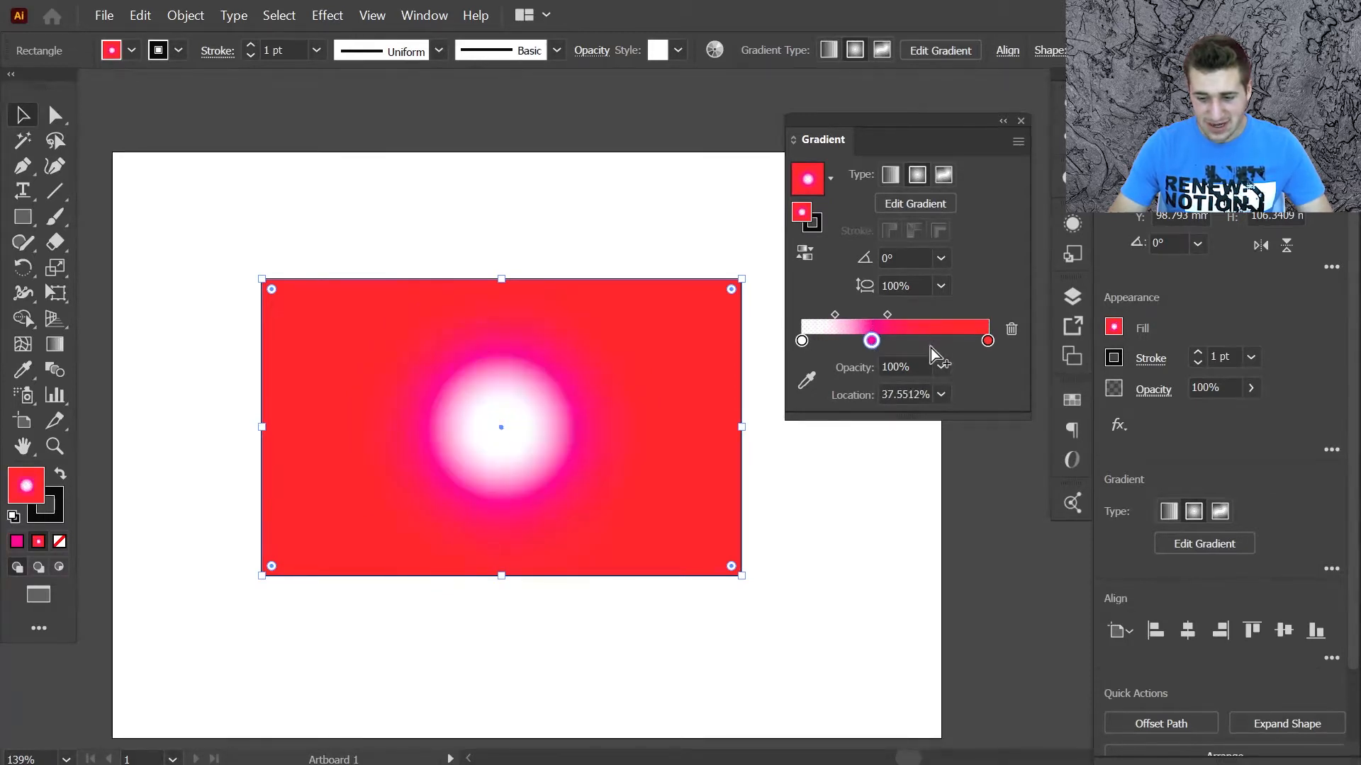
double_click(929, 342)
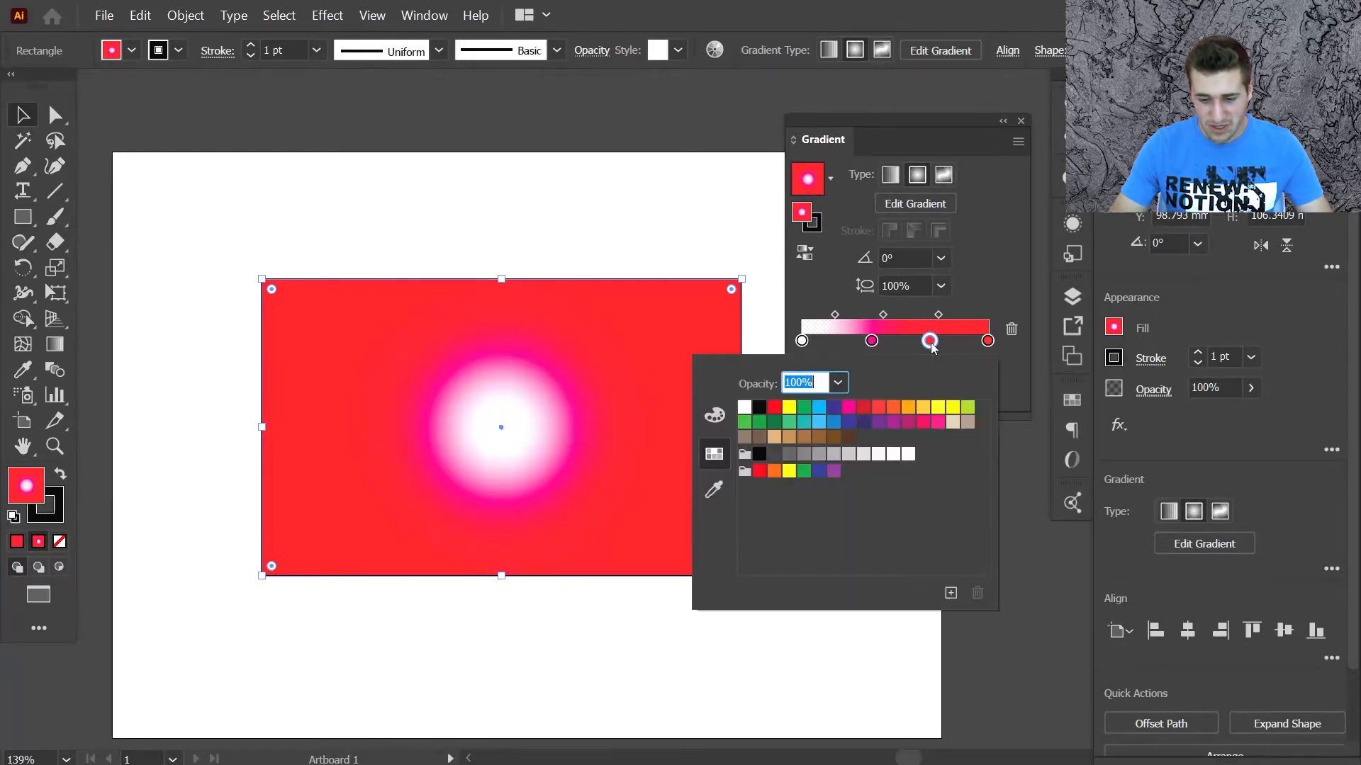
click(769, 447)
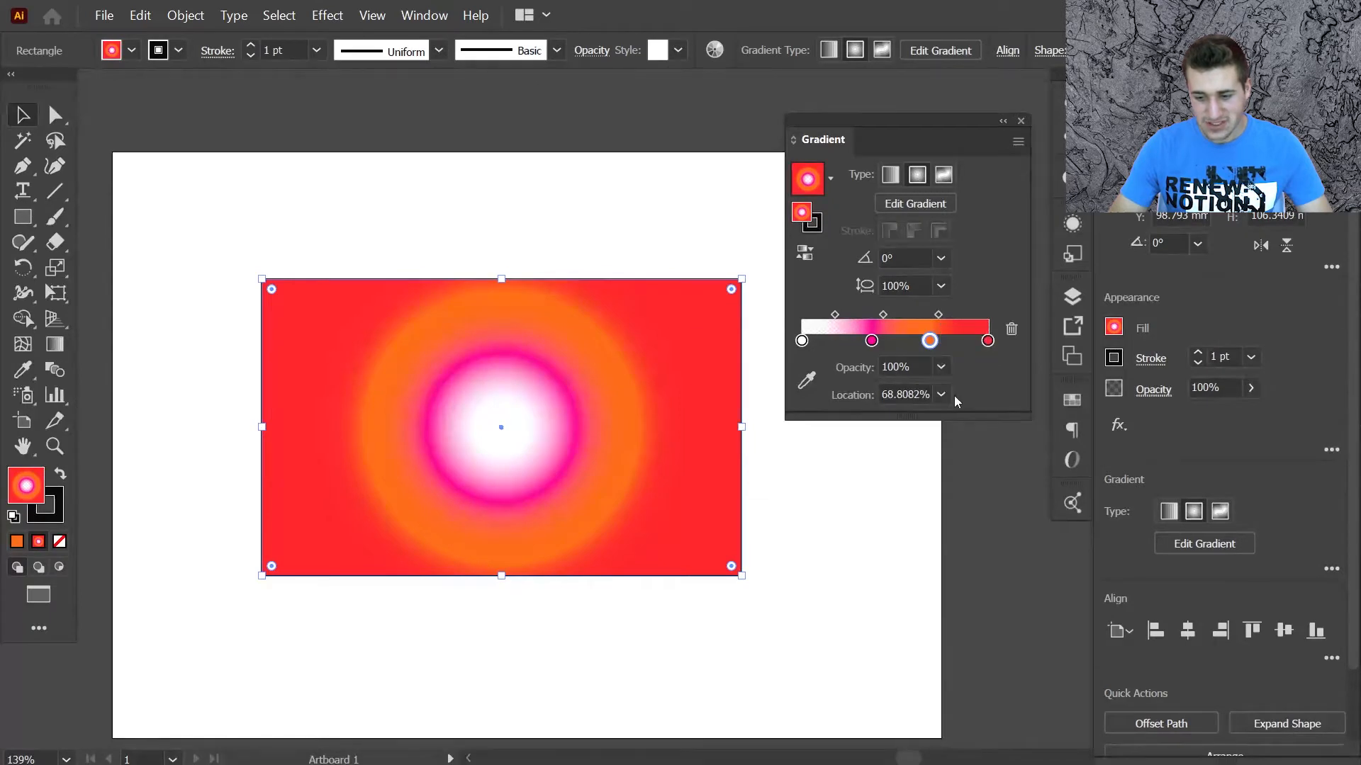
click(872, 341)
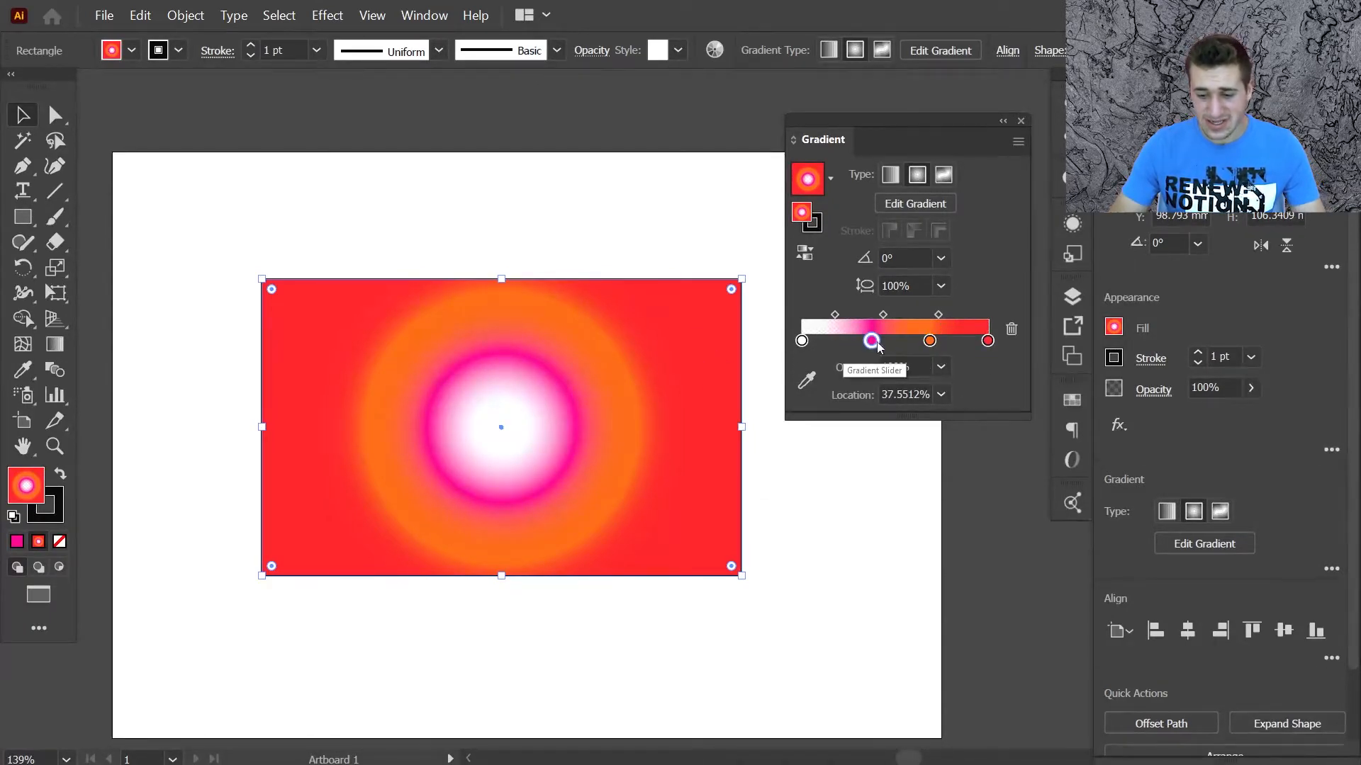
click(929, 341)
drag(930, 341, 919, 341)
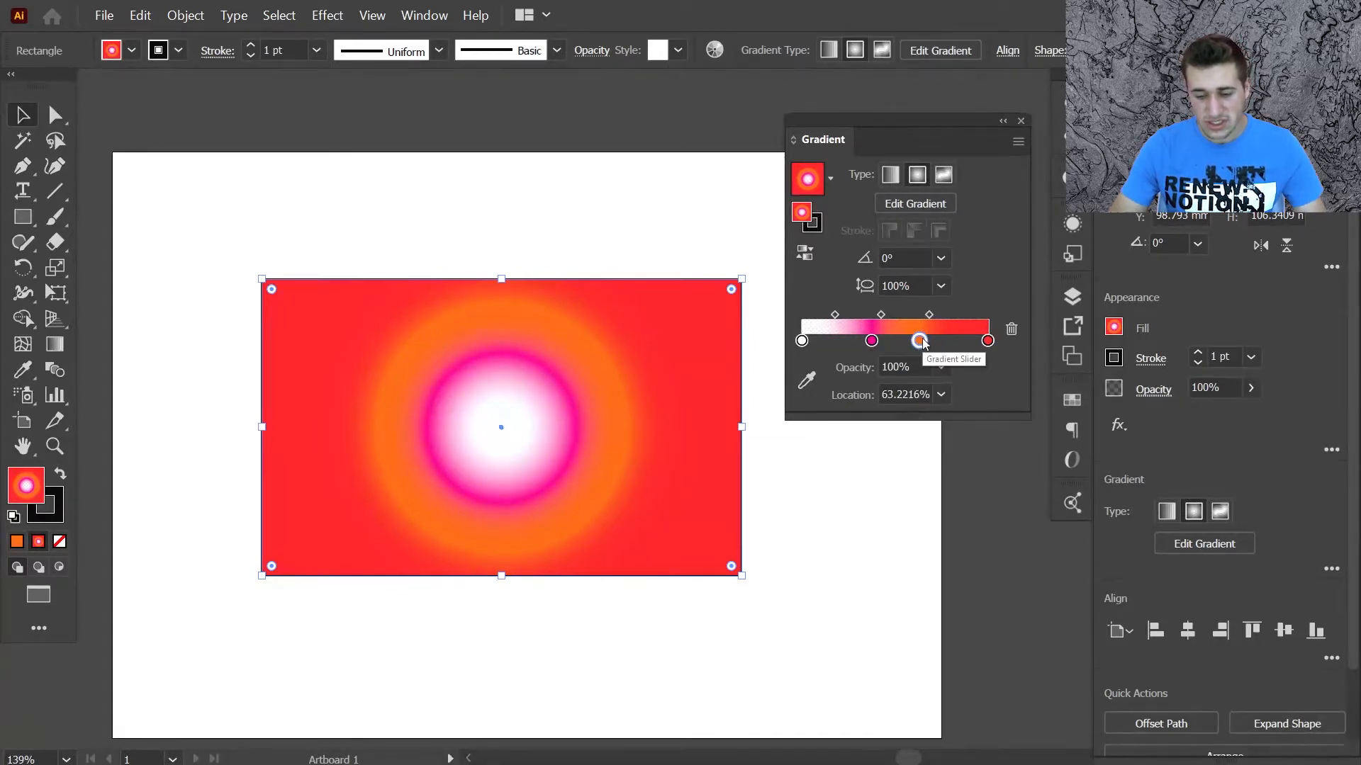
Try deleting the orange stop from the radial gradient and undo the deletion.
click(1011, 329)
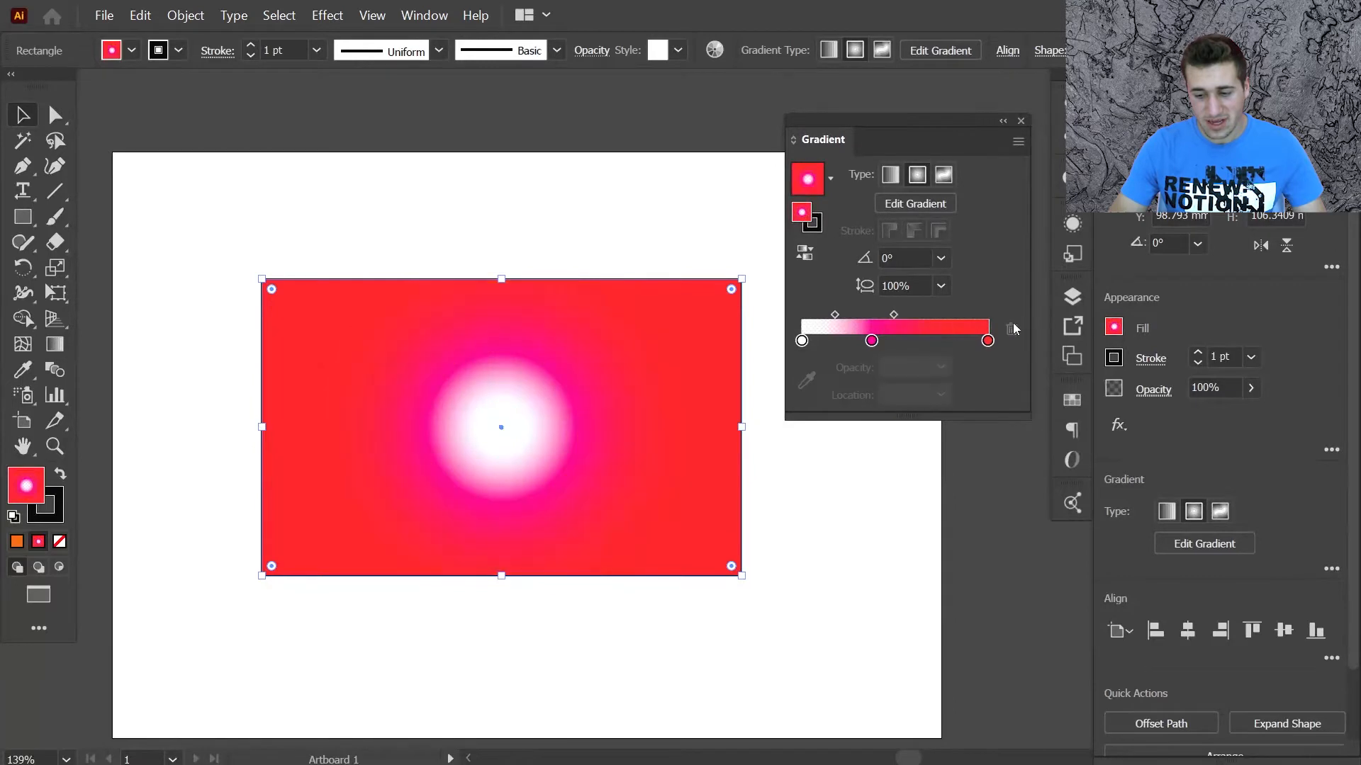
key(ctrl+z)
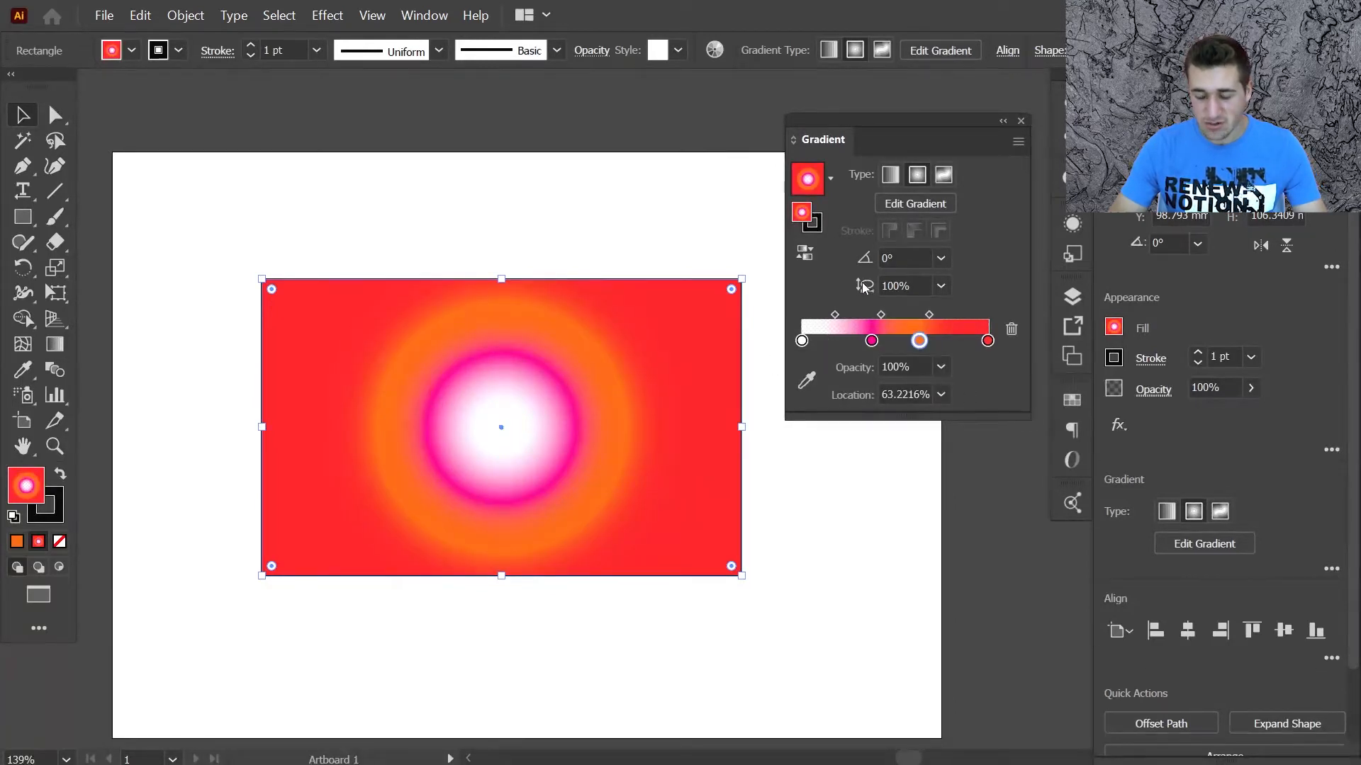
Set the radial gradient's angle to -4° and reduce its aspect ratio to 49%.
click(915, 257)
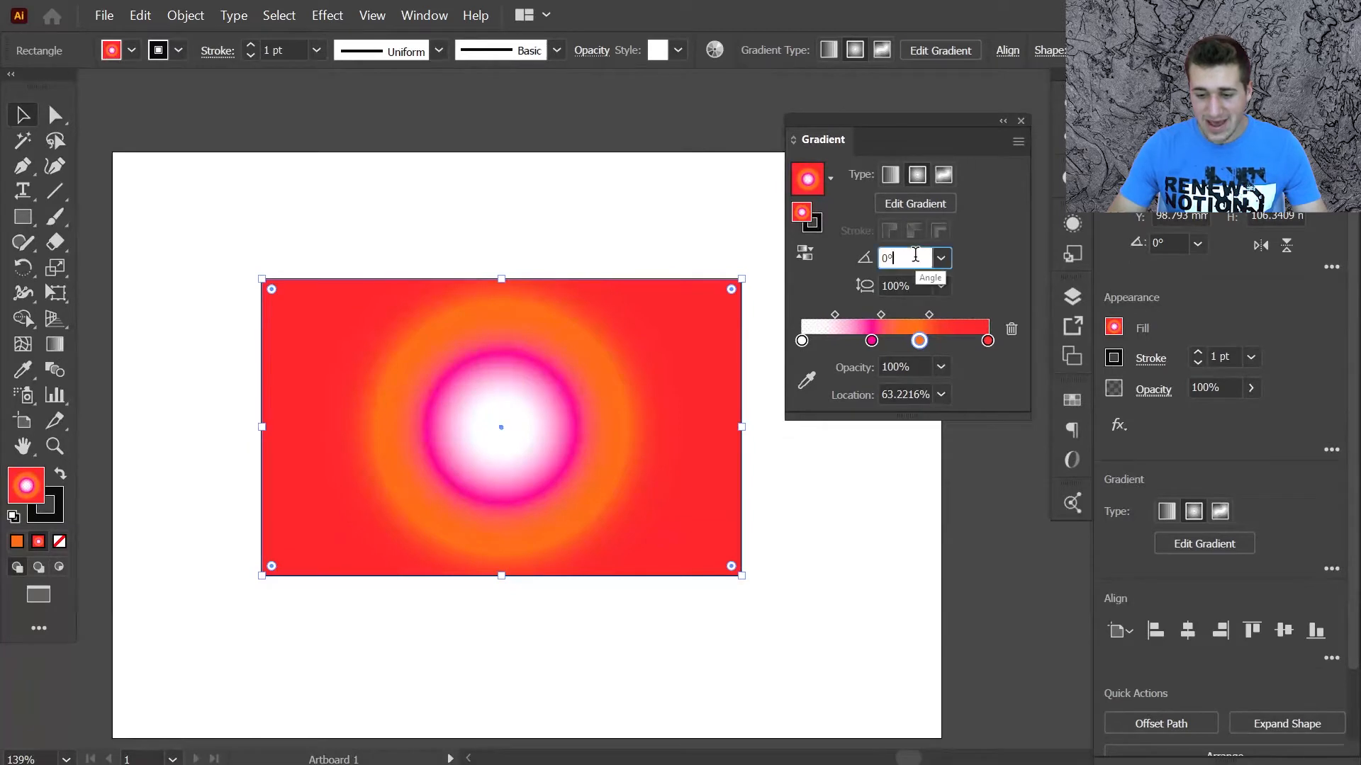
key(Down)
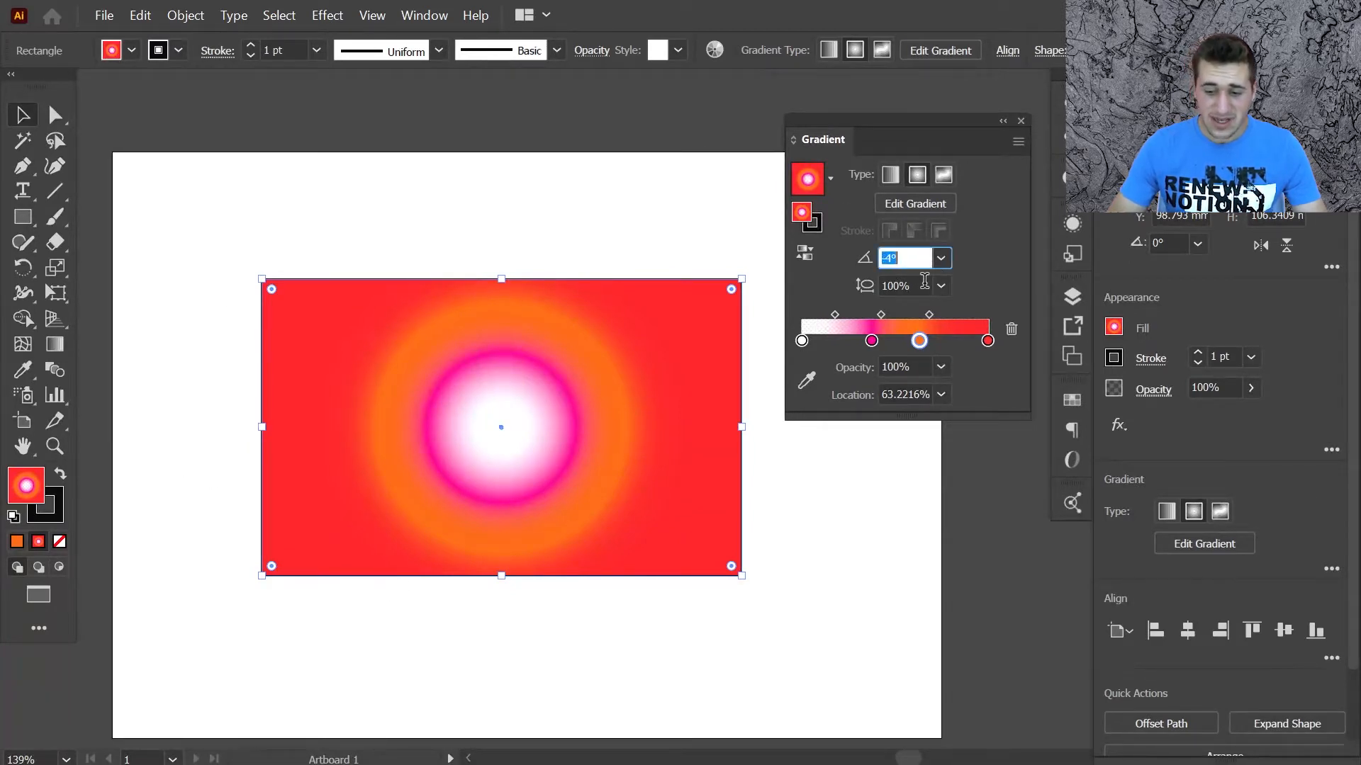
click(923, 283)
text(88)
key(Return)
key(Down)
key(Down)
key(Down)
key(Down)
key(Down)
key(Down)
key(Down)
key(Down)
key(Down)
key(Down)
key(Down)
key(Down)
key(Down)
key(Down)
key(Down)
key(Down)
key(Down)
key(Down)
key(Down)
key(Down)
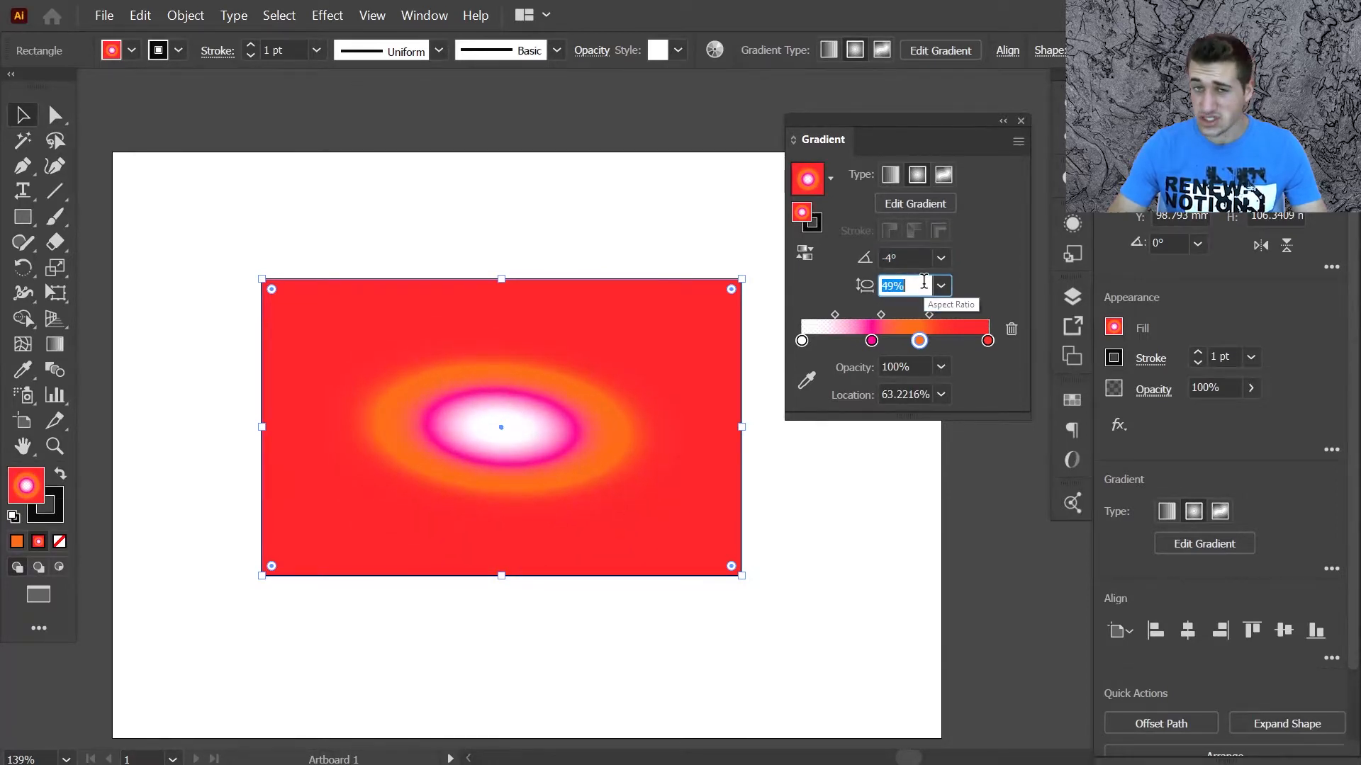
Rotate the elliptical radial gradient to an angle of -147°.
click(910, 257)
key(Down)
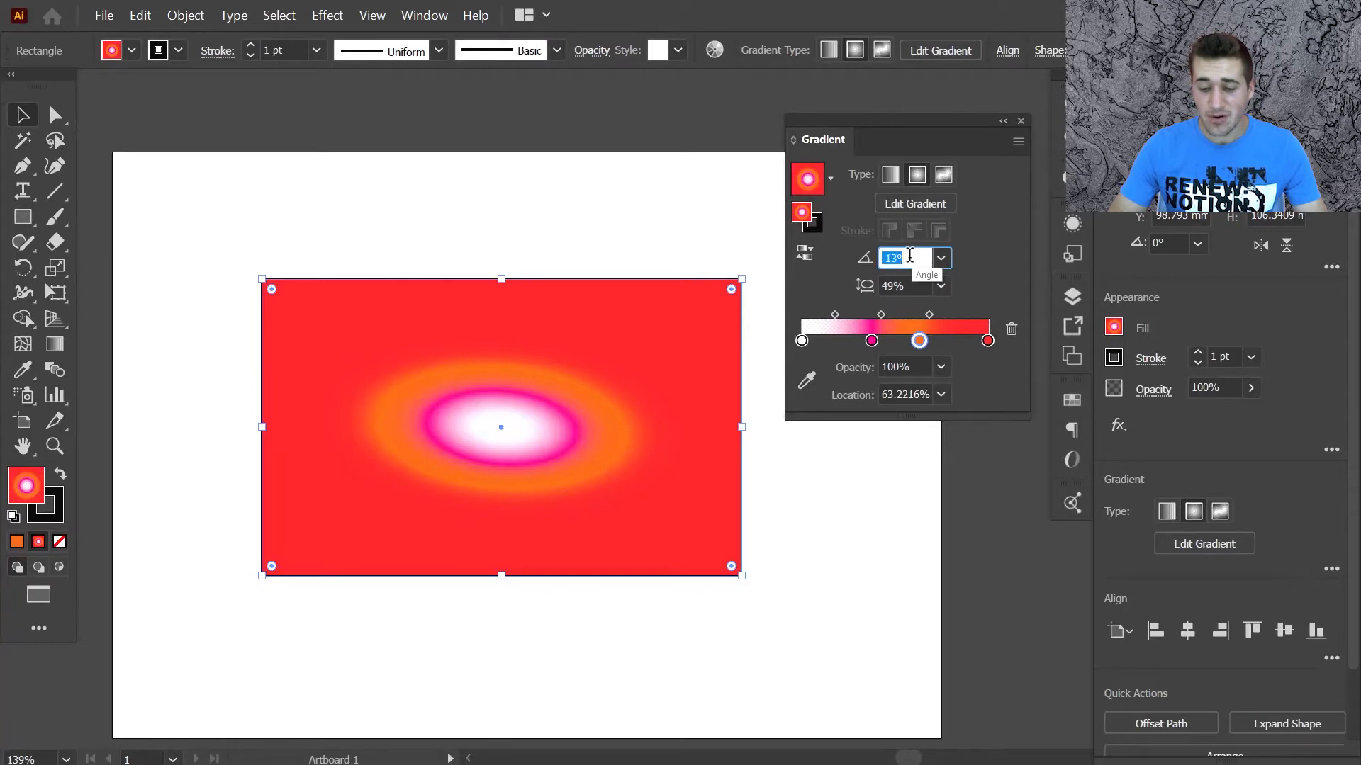
key(Down)
key(Down)
key(Down)
key(Down)
key(Down)
key(Down)
key(Down)
key(Down)
key(Down)
key(Down)
key(Down)
key(Down)
key(Down)
key(Down)
key(Down)
key(Down)
key(Down)
key(Down)
key(Down)
key(Down)
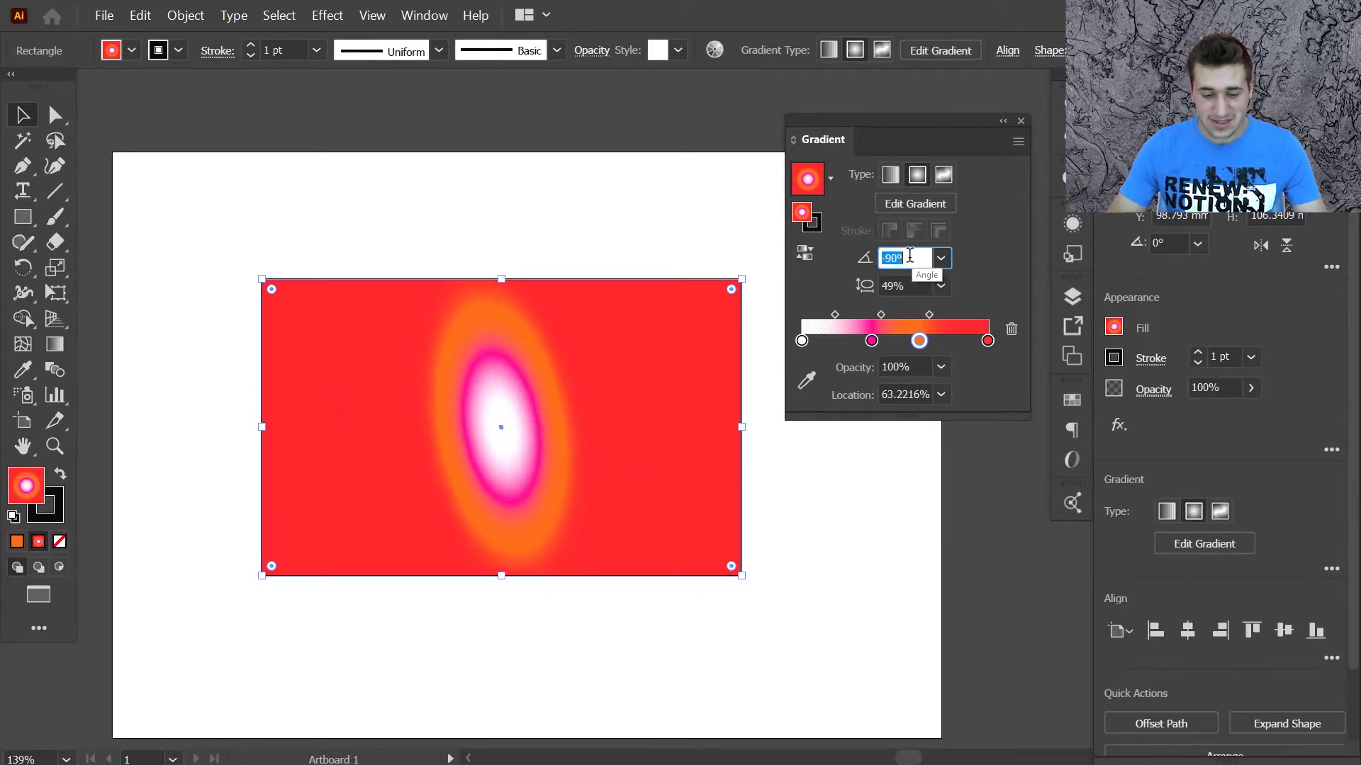
key(Down)
key(Down)
key(Down)
key(Down)
key(Down)
key(Down)
key(Down)
key(Down)
key(Down)
key(Down)
key(Down)
key(Down)
key(Down)
key(Down)
key(Down)
key(Down)
key(Down)
key(Down)
key(Down)
key(Down)
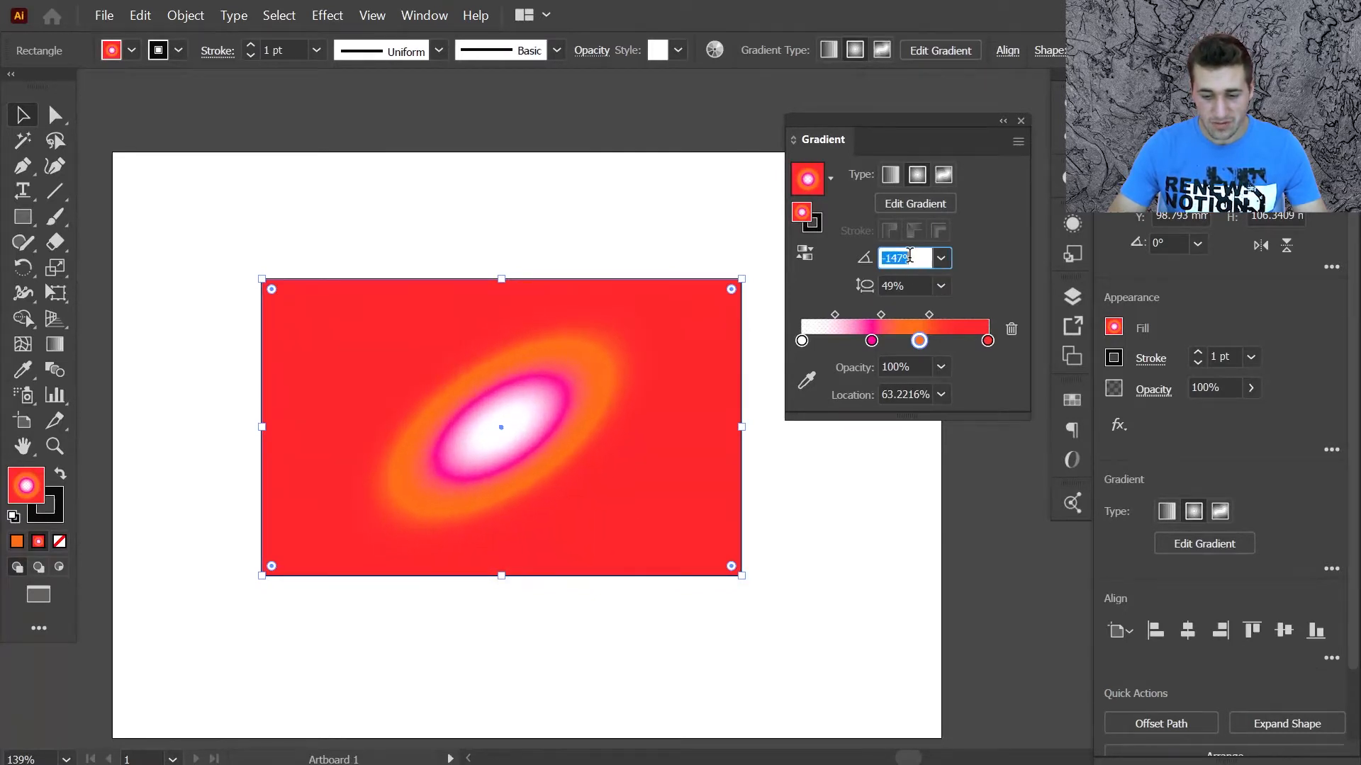
Reverse the radial gradient's color order and reverse it back.
click(798, 257)
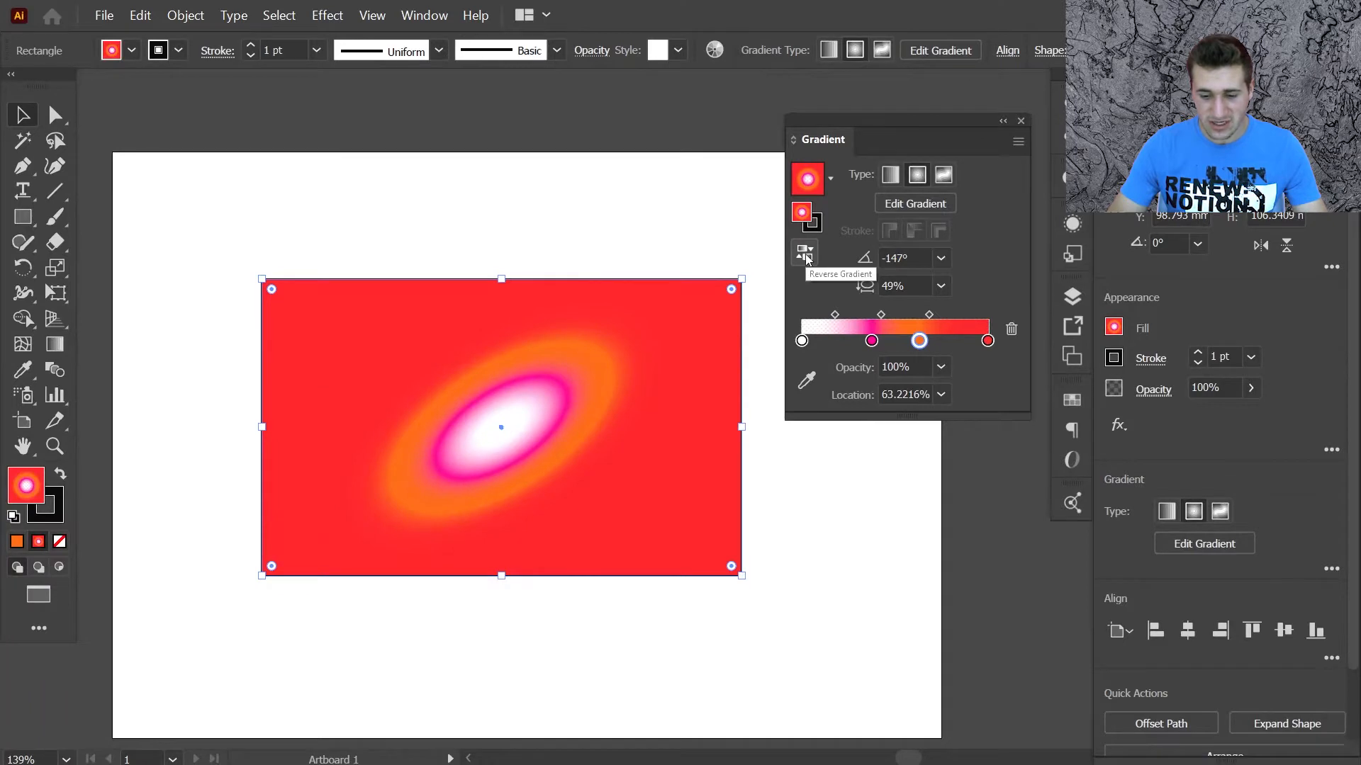
click(806, 259)
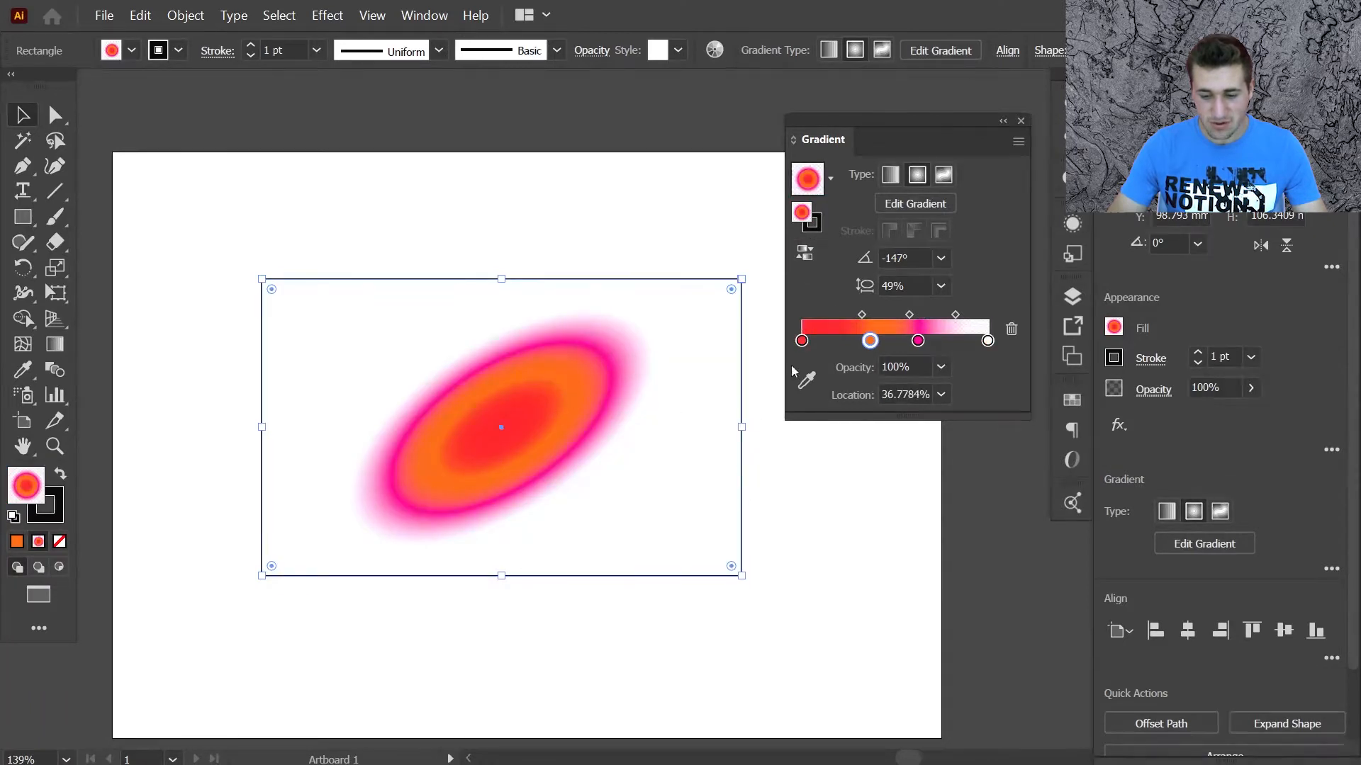
click(806, 255)
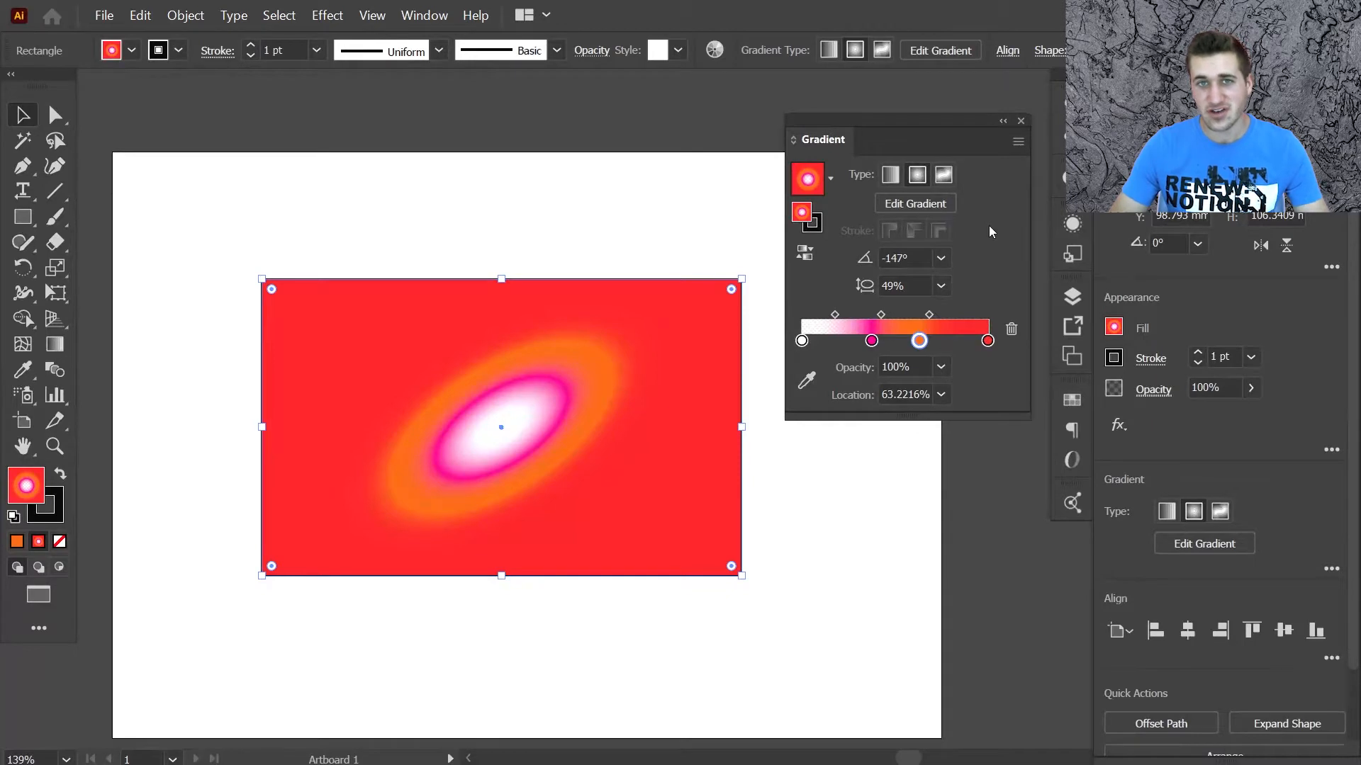
Change the rectangle's fill to a freeform gradient and move its upper-left color point inward toward the center.
click(944, 175)
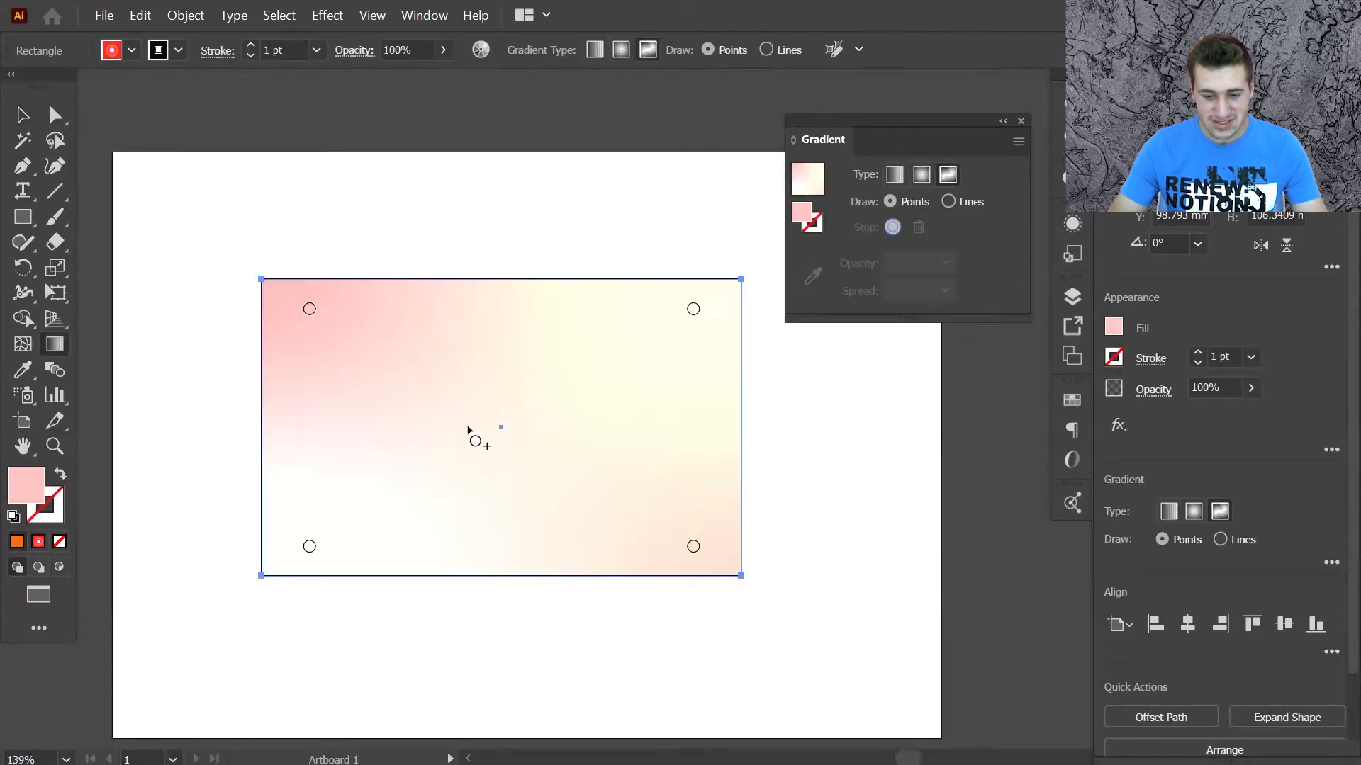
scroll(467, 430, down, 1)
scroll(468, 430, down, 2)
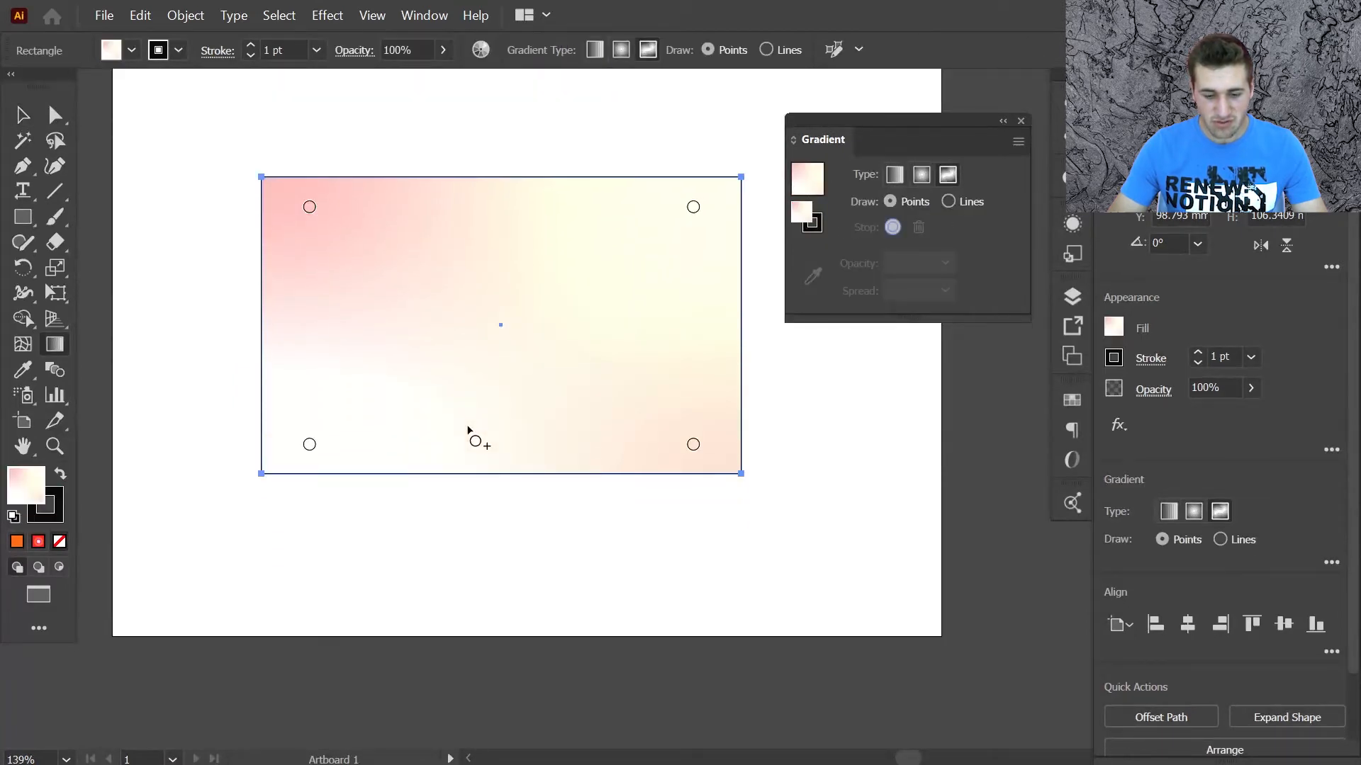
click(310, 210)
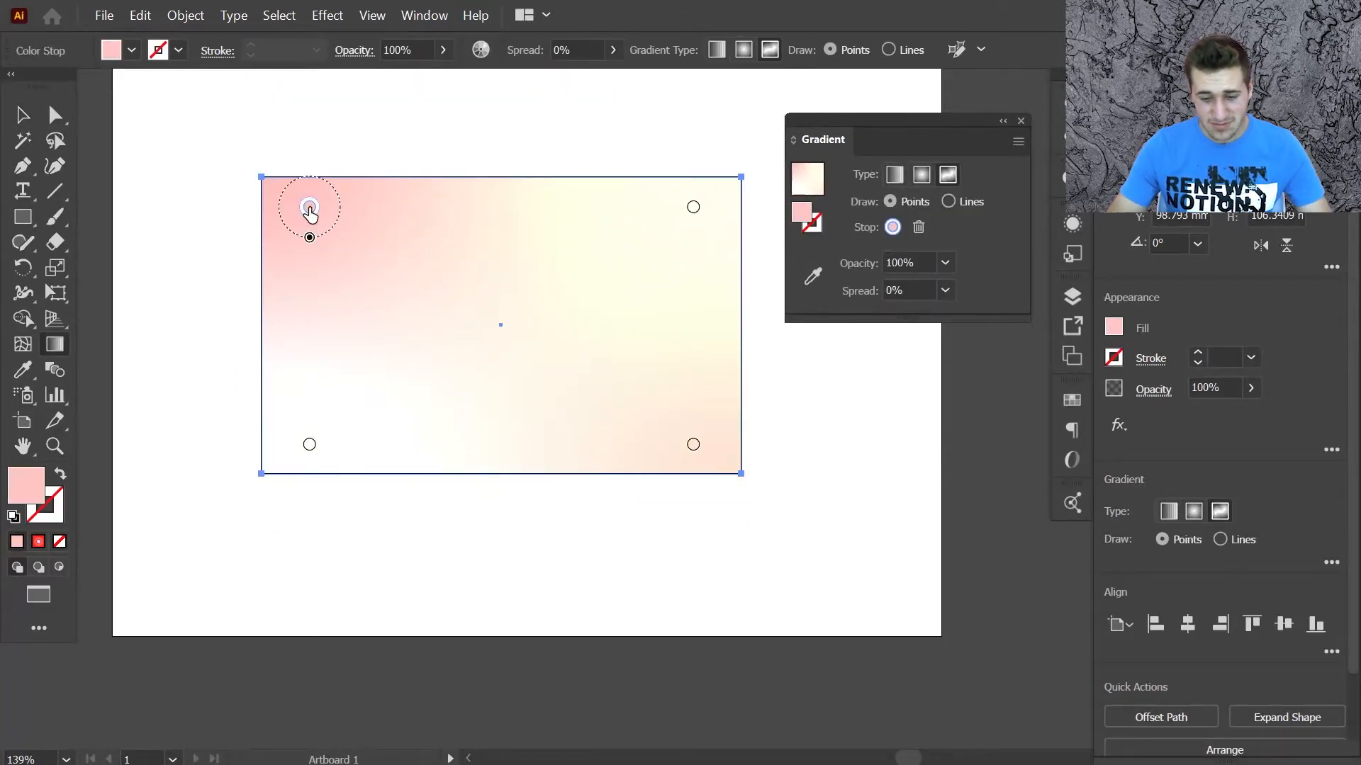
drag(310, 208, 383, 266)
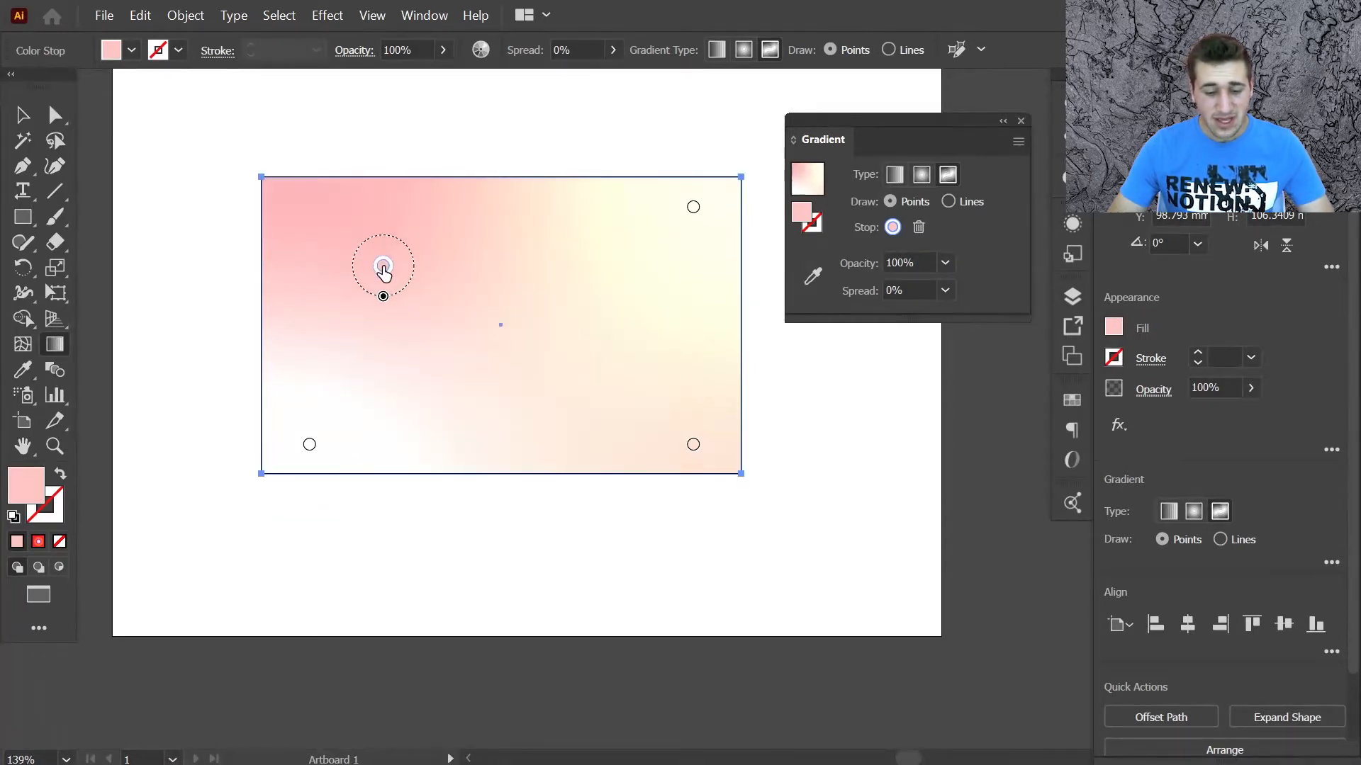
Color the freeform gradient's upper-left point red and its upper-right point light blue.
double_click(383, 268)
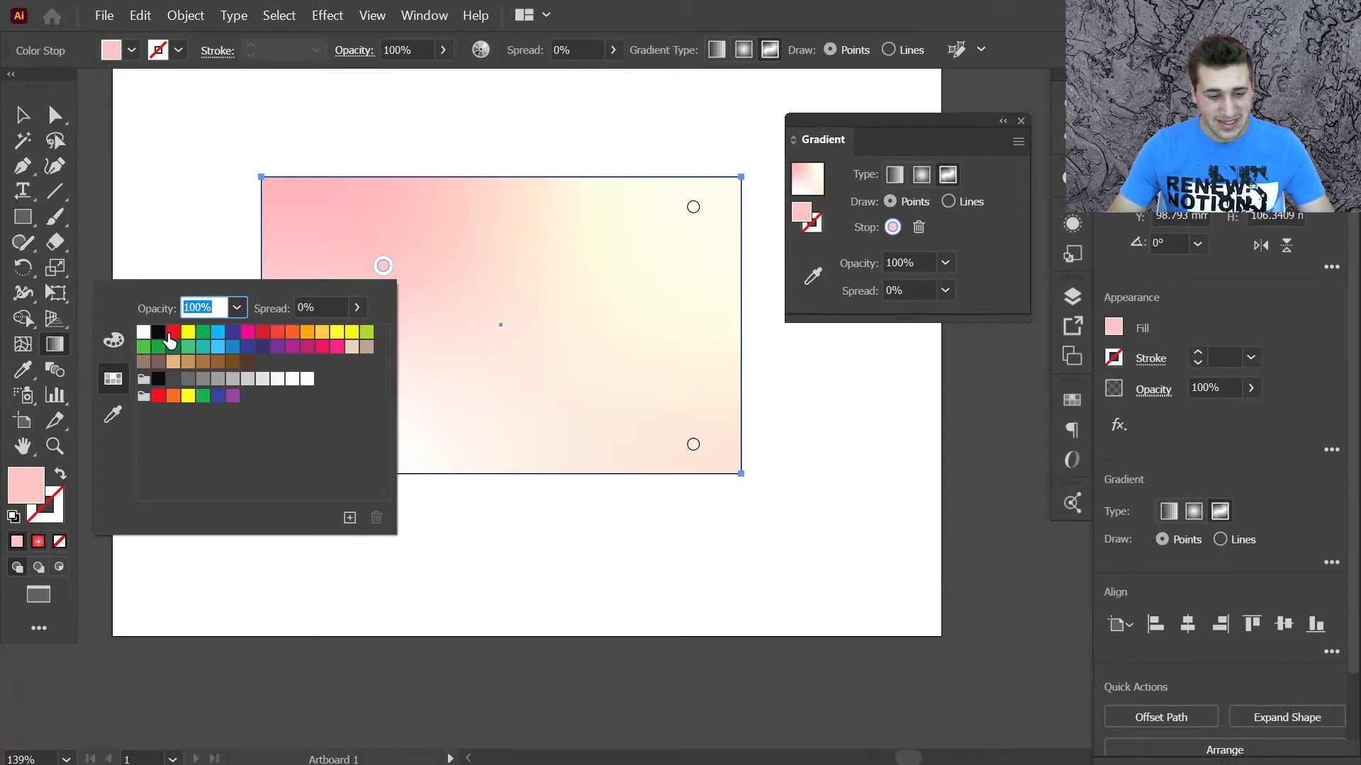
click(172, 333)
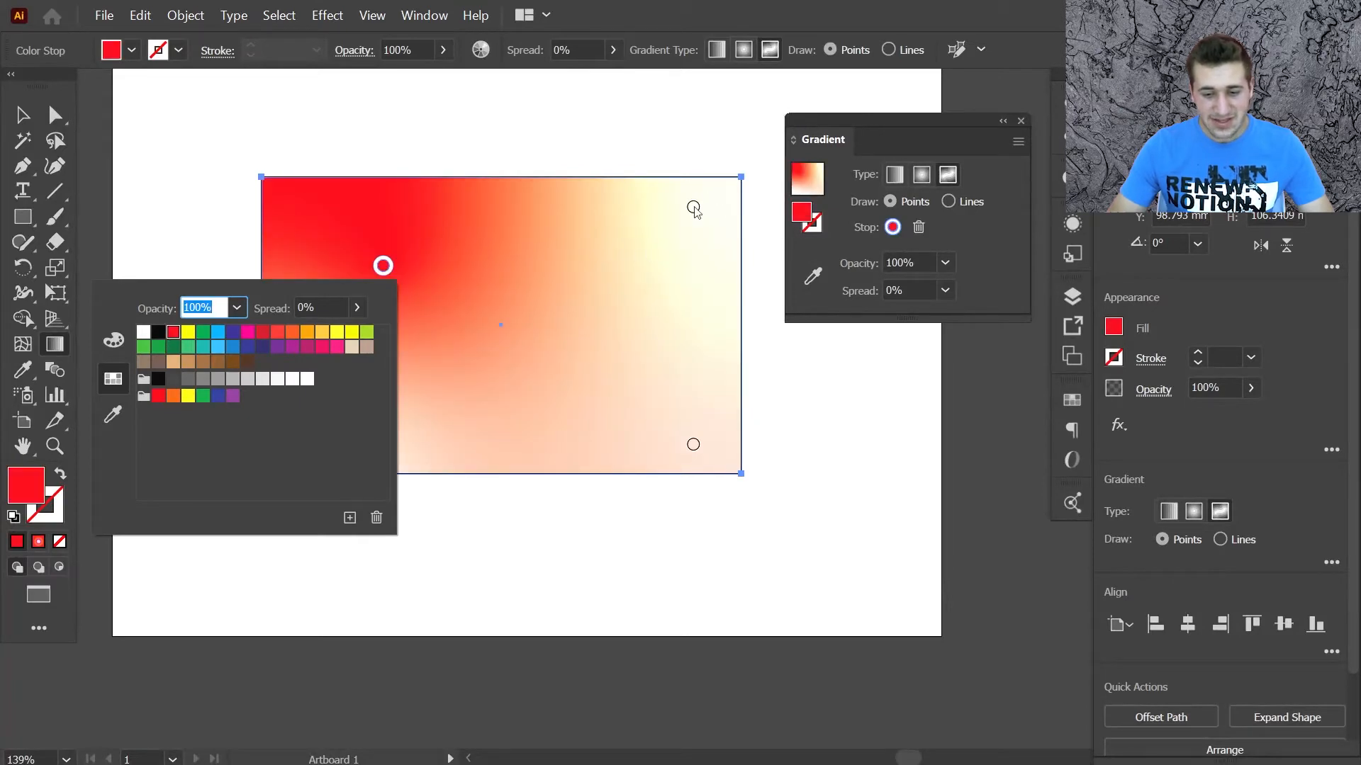
click(695, 210)
click(693, 210)
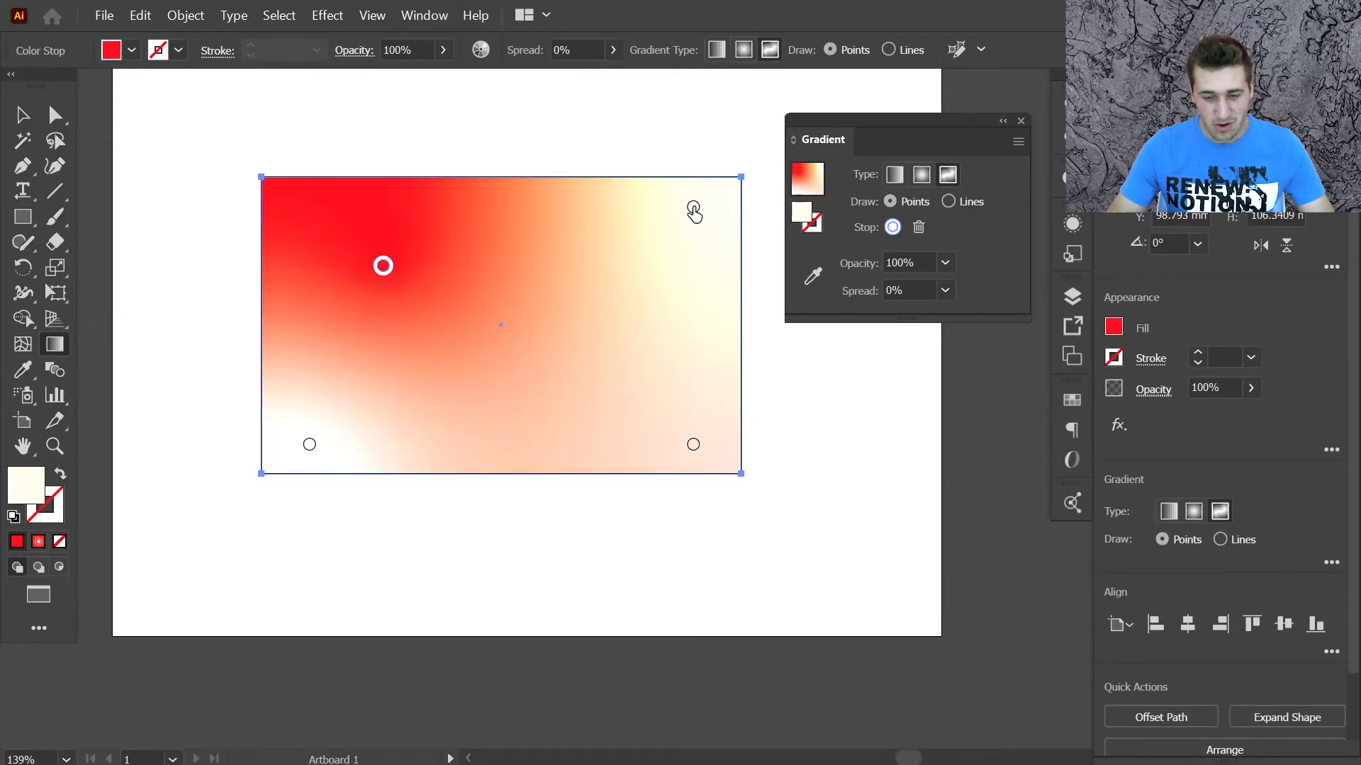
double_click(694, 210)
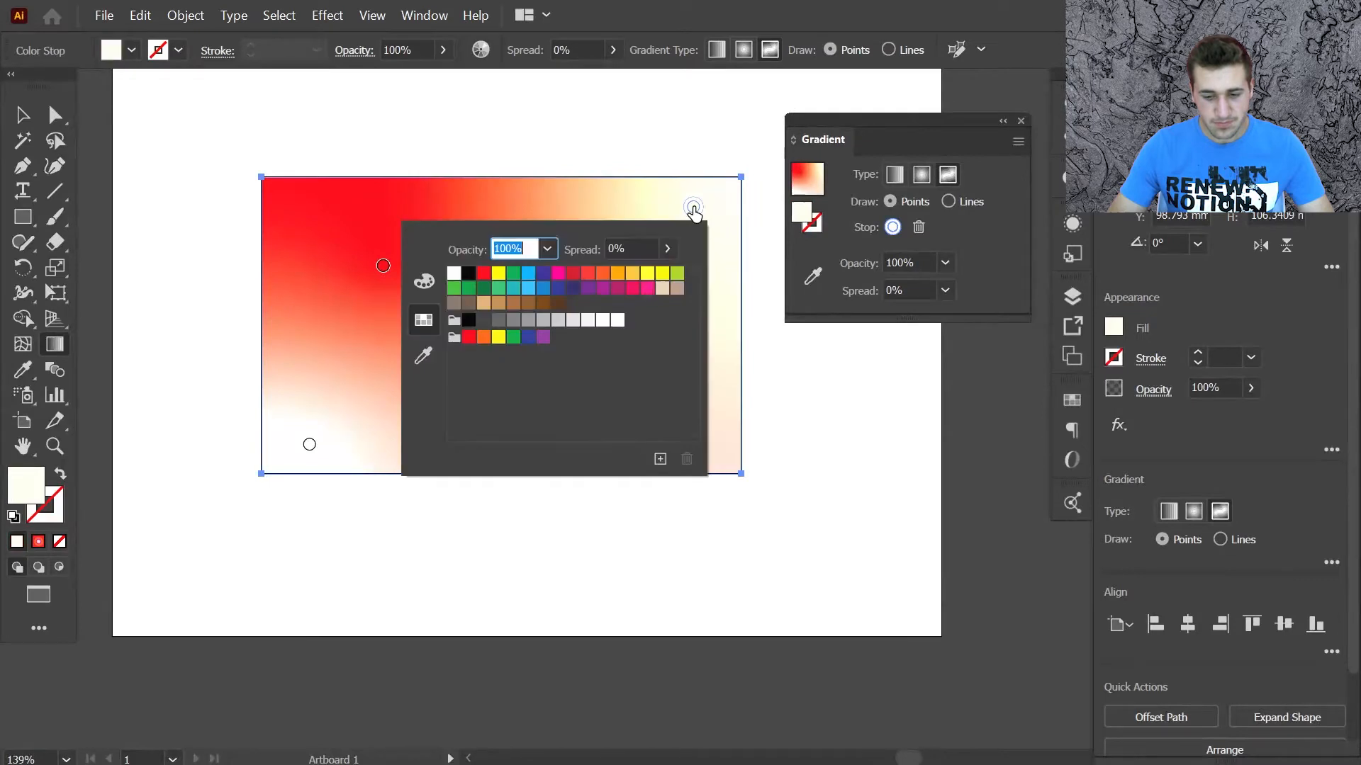
click(541, 274)
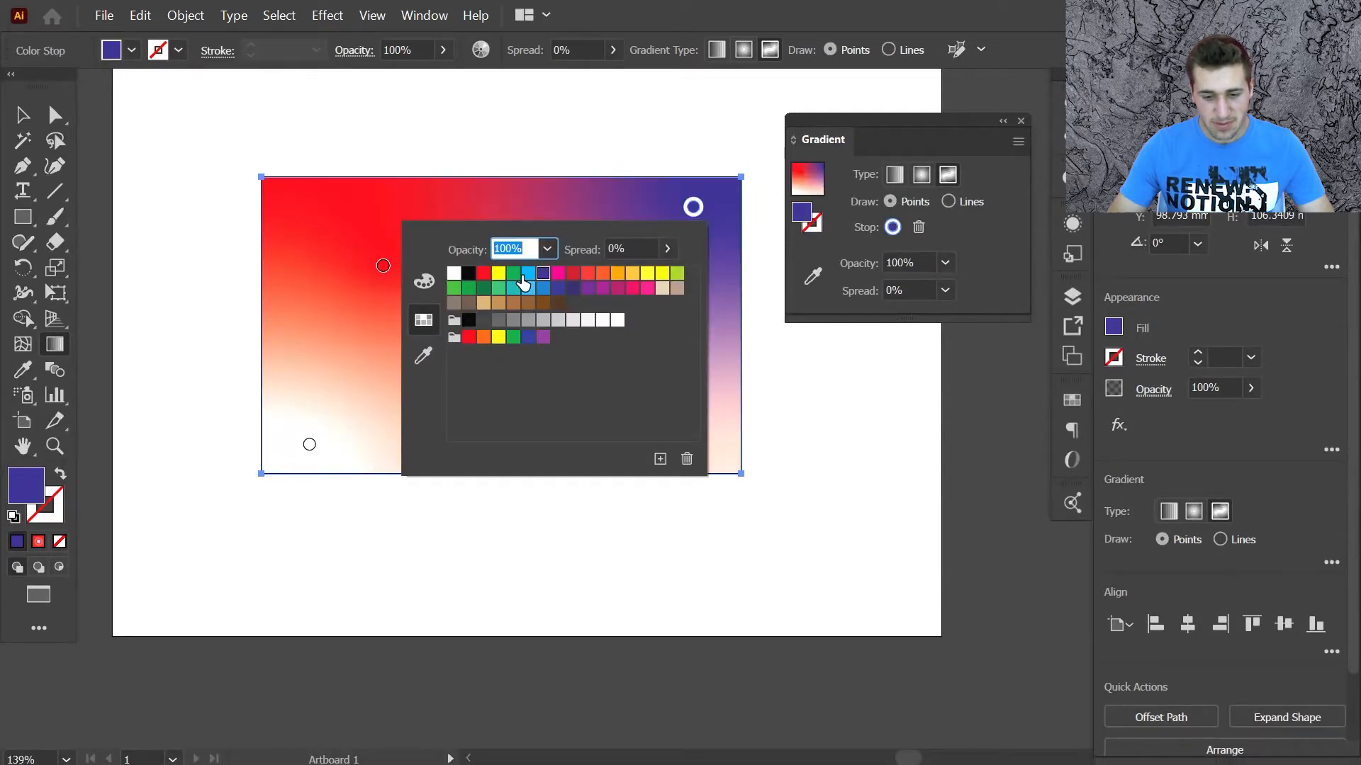
click(528, 274)
Color the freeform gradient's lower-right point light blue and its lower-left point yellow.
click(693, 445)
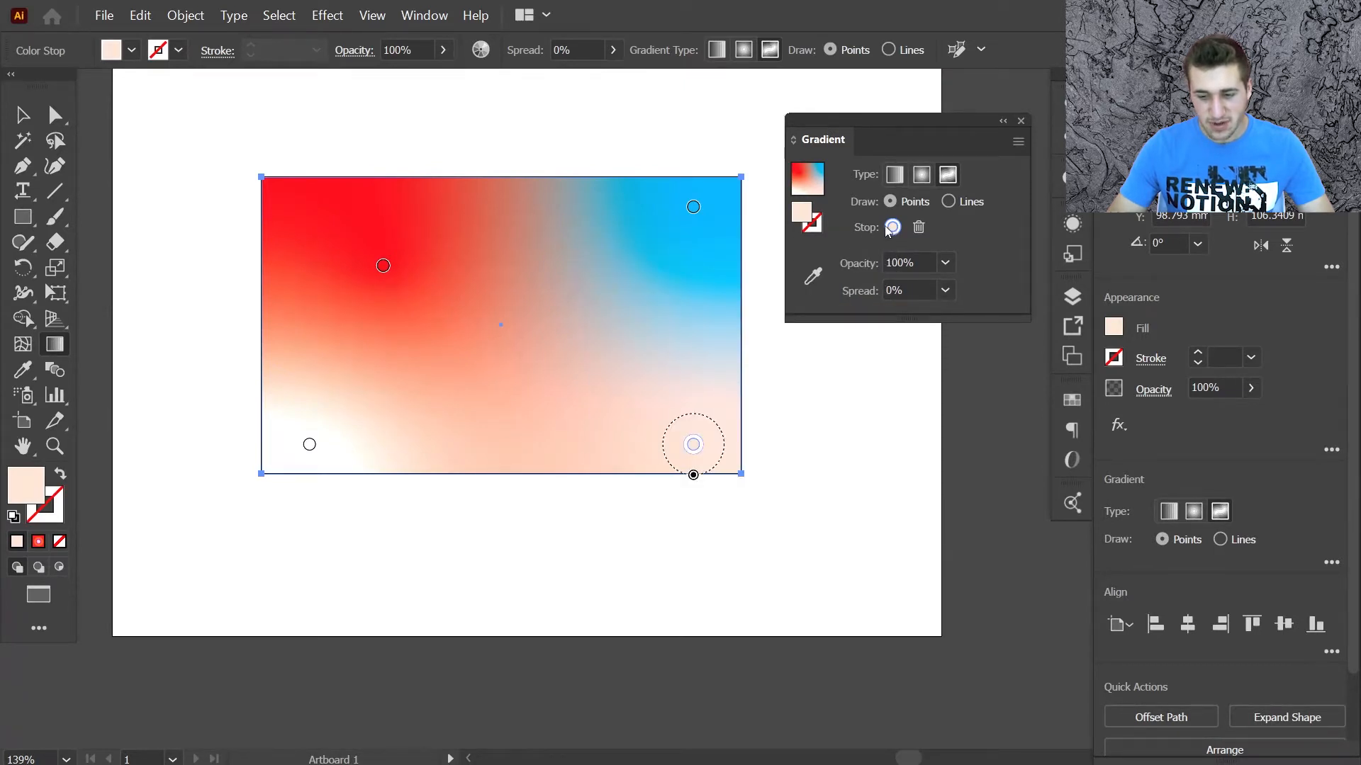
click(892, 228)
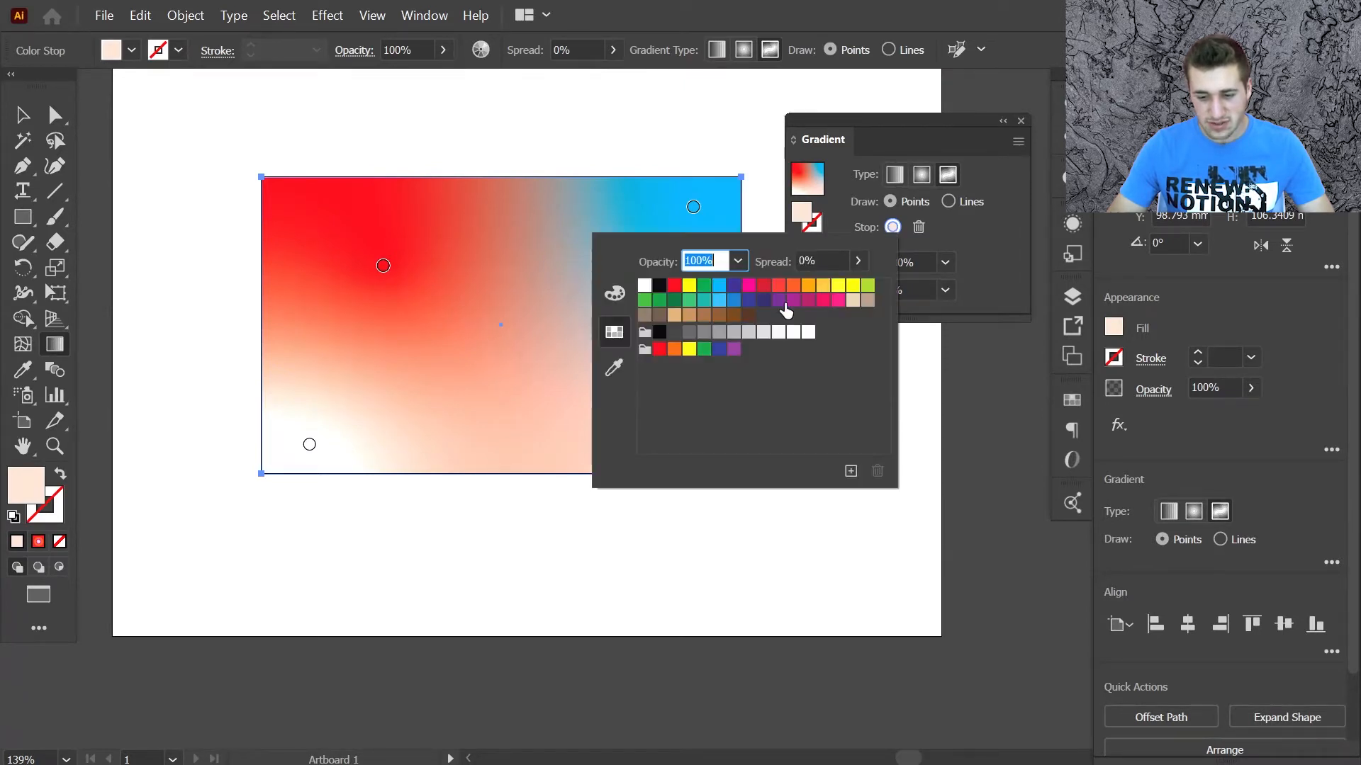
click(734, 304)
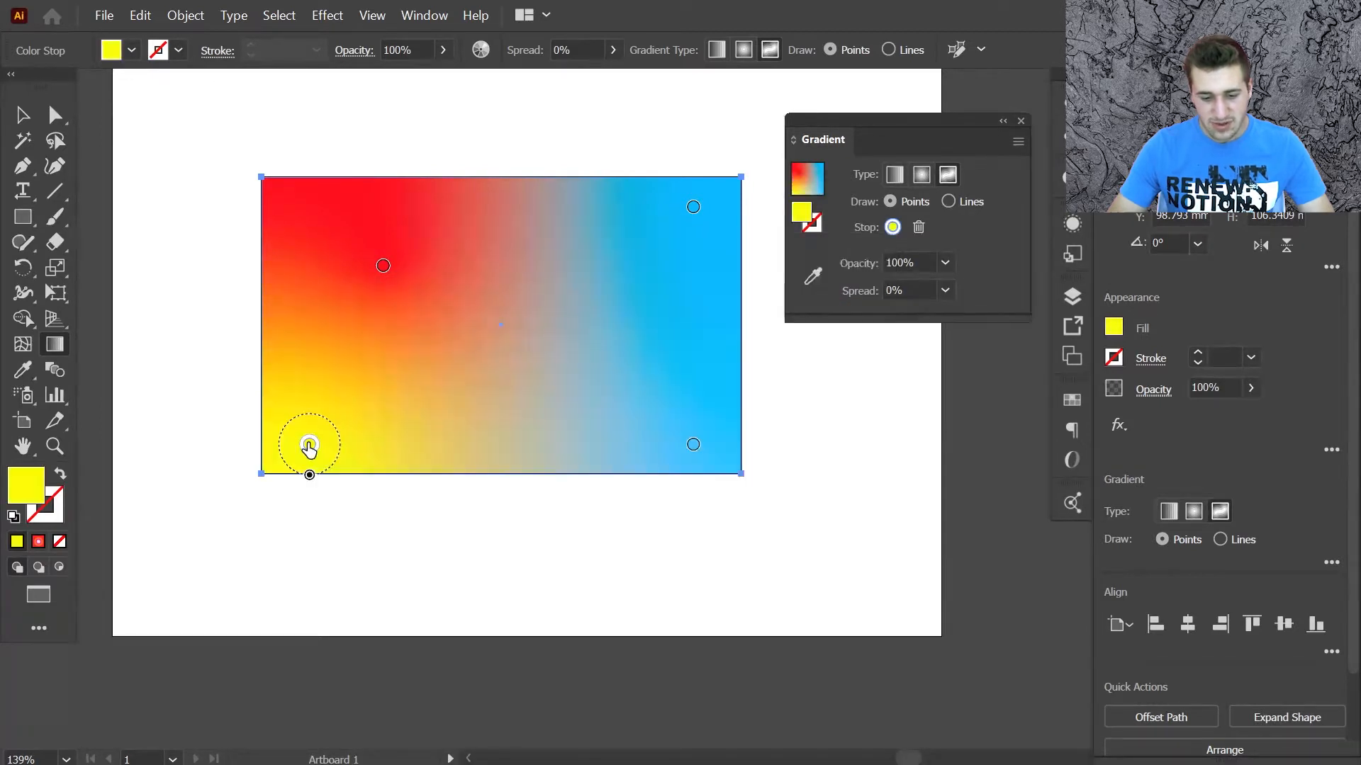
Move the yellow point to just above and right of the rectangle's center, and add another yellow point in the lower-left area.
drag(482, 343, 526, 355)
drag(531, 405, 527, 351)
drag(523, 303, 522, 305)
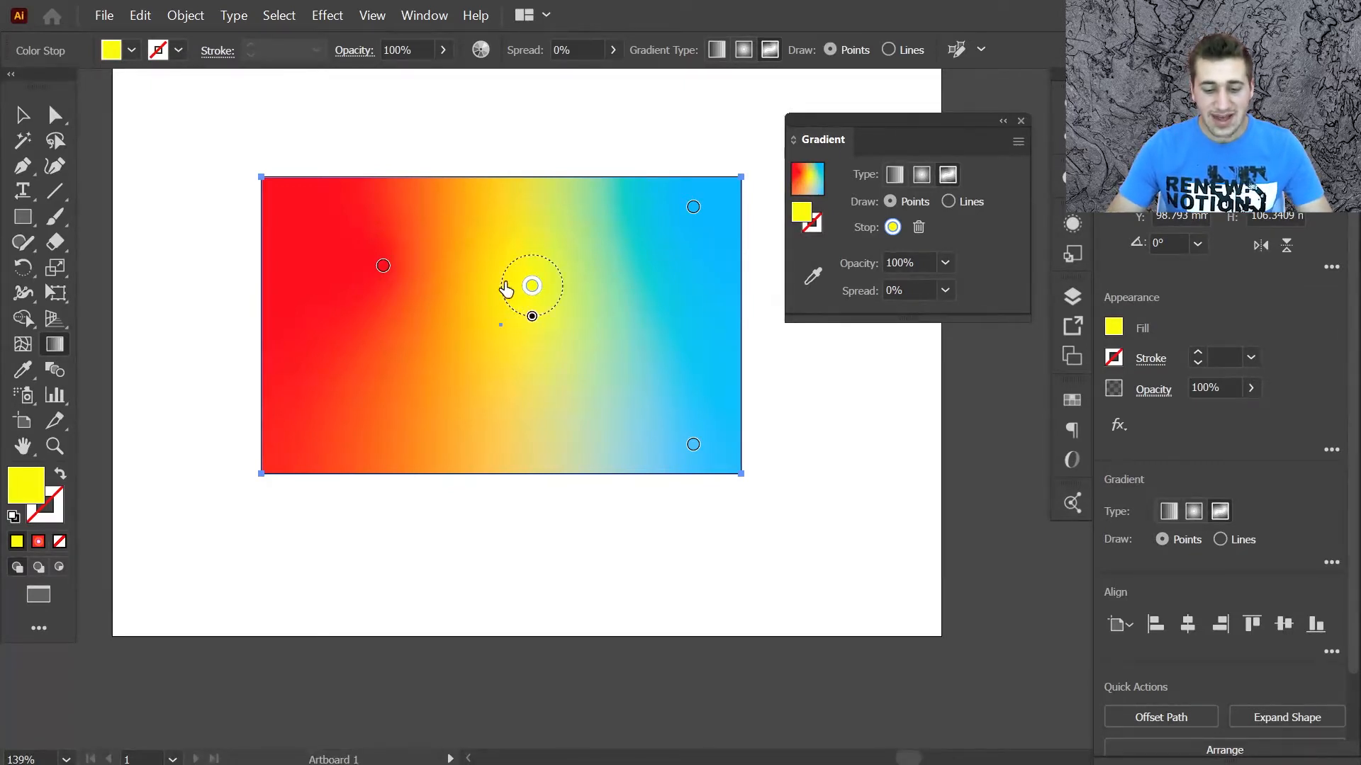
click(378, 382)
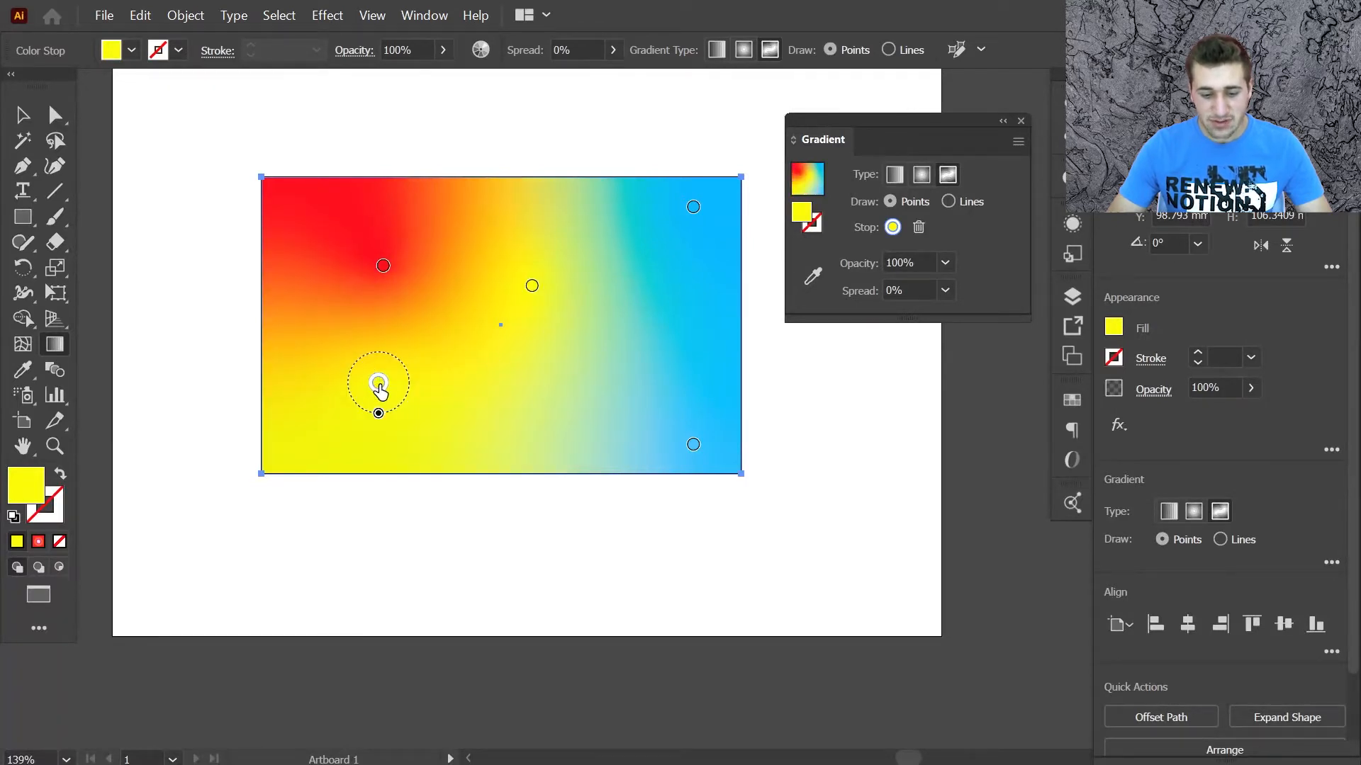
Try widening the spread of the yellow point near the rectangle's center and undo it.
click(532, 290)
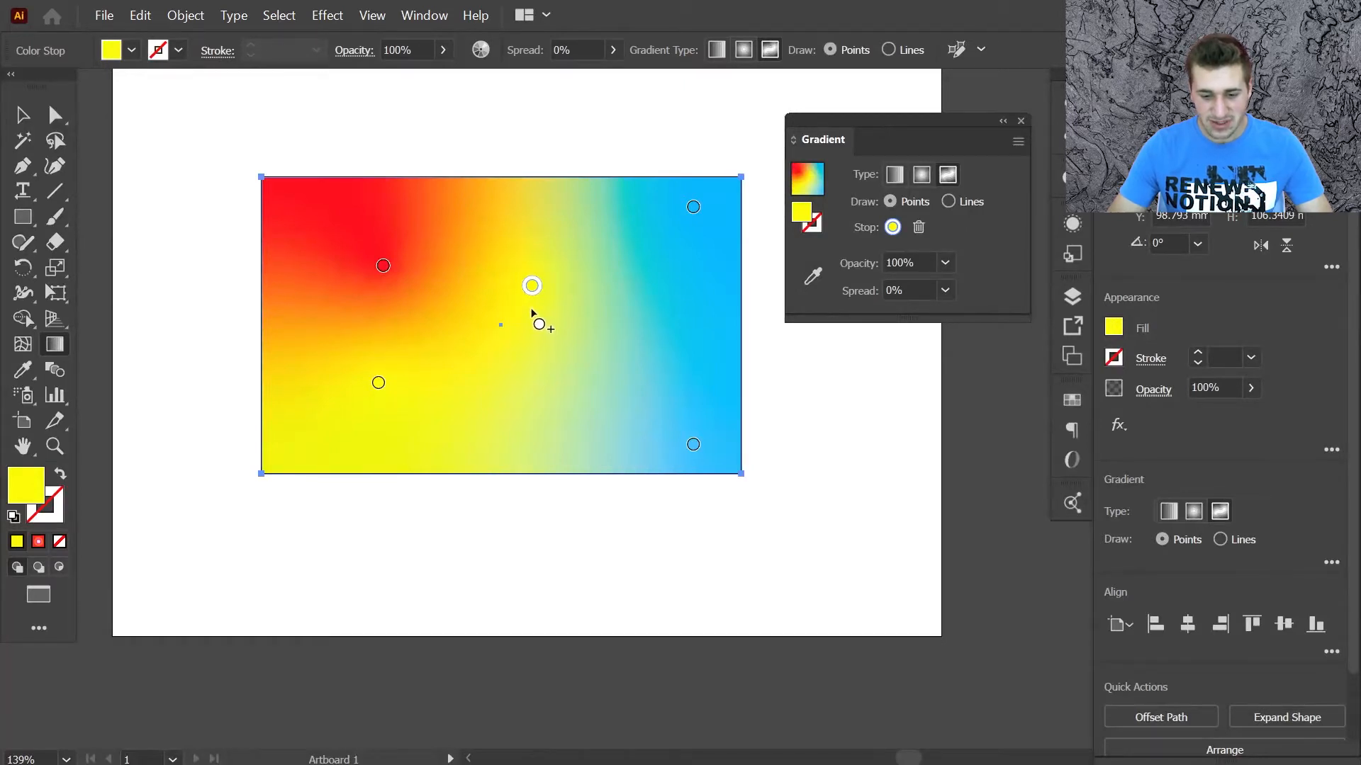
drag(533, 315, 532, 380)
key(ctrl+z)
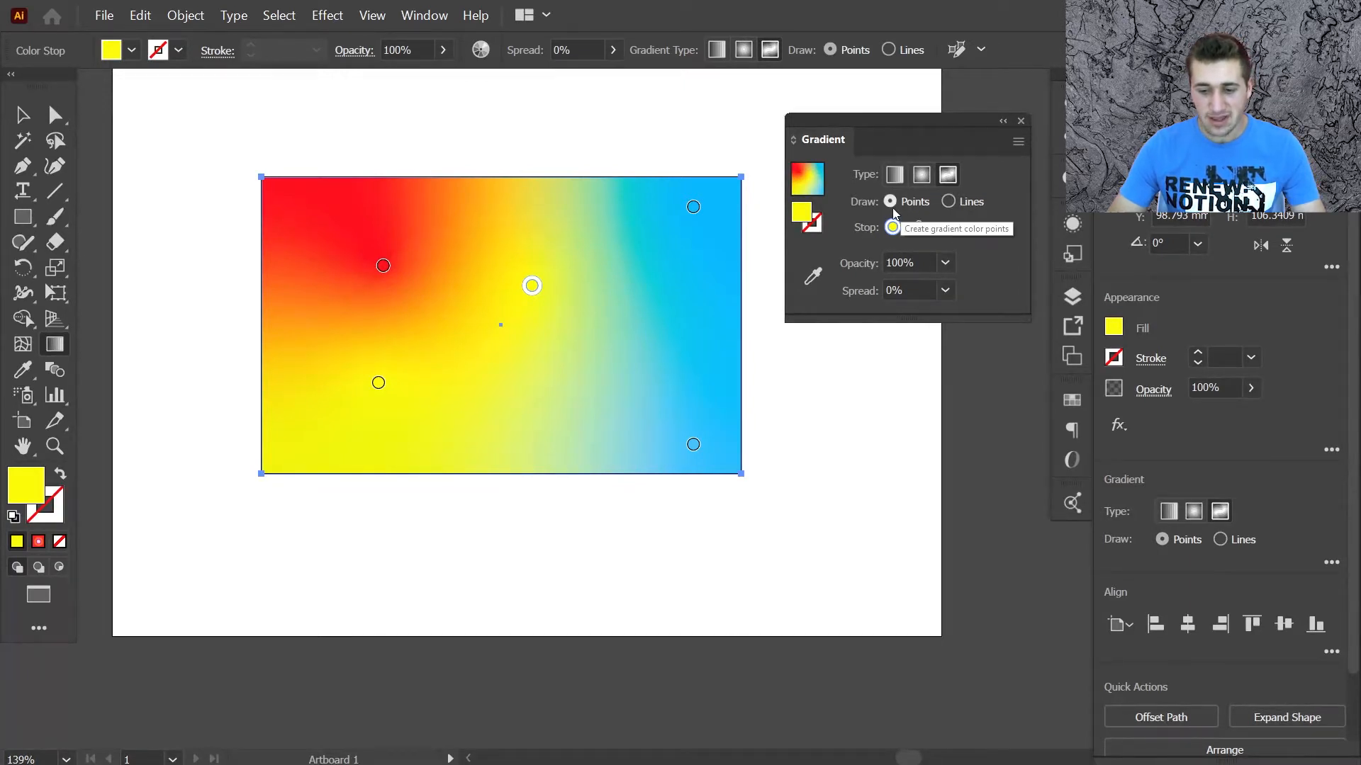
Draw a curved freeform gradient line of six white stops winding from the rectangle's upper-left corner around to its lower-left area.
click(962, 201)
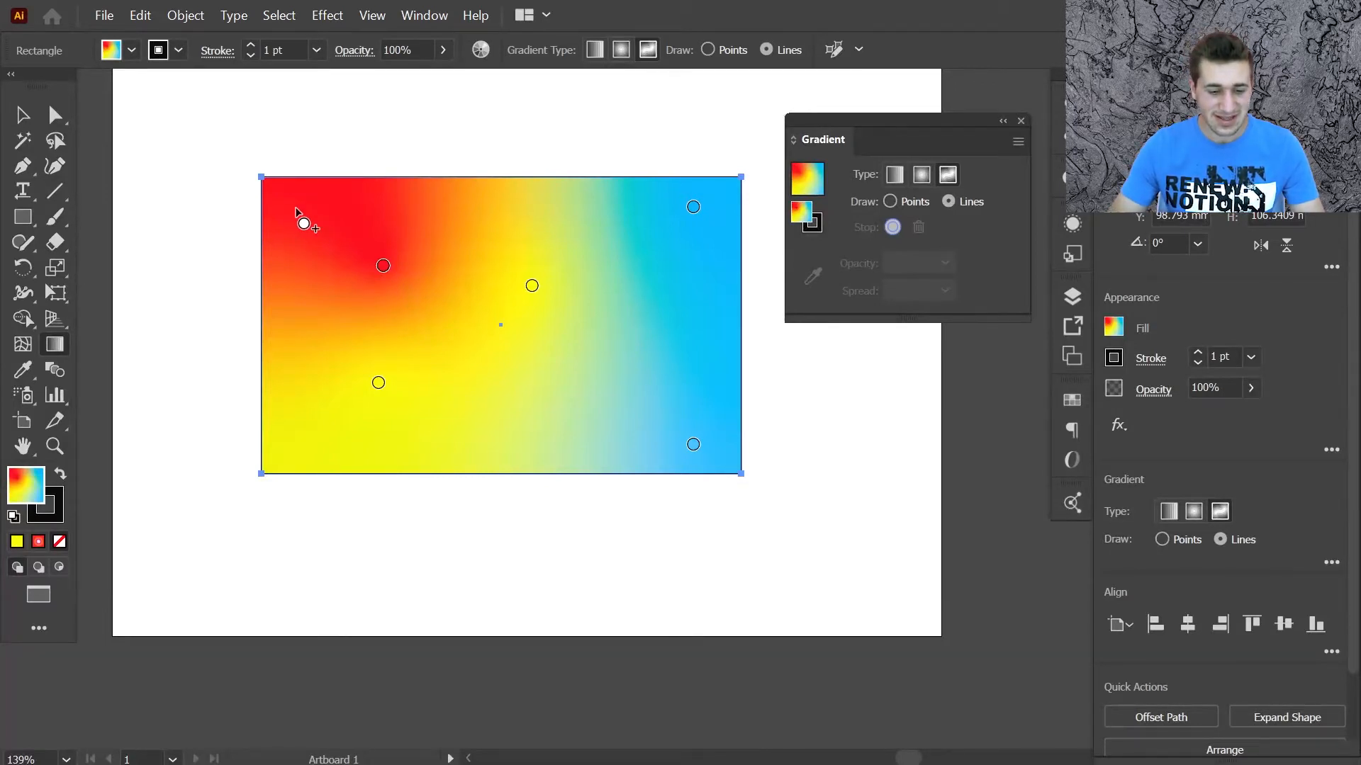
click(292, 207)
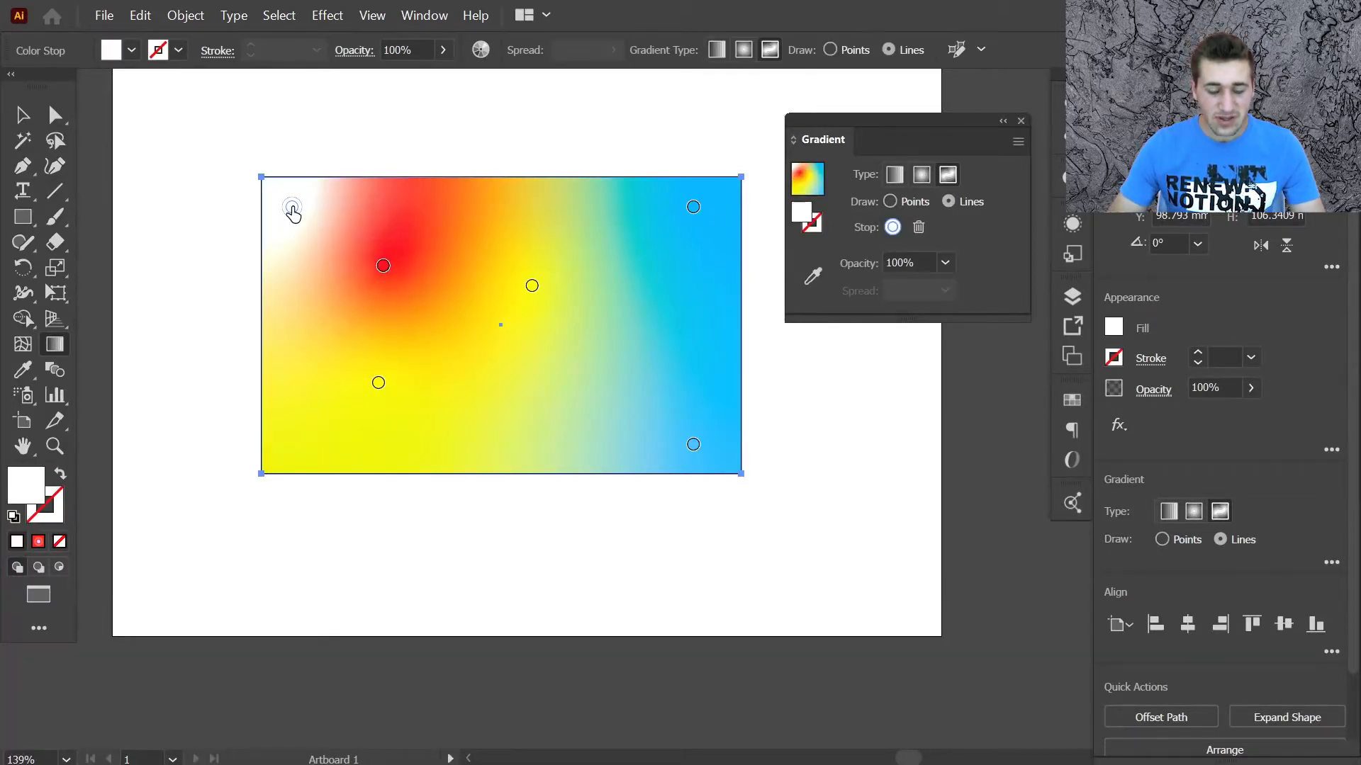
click(406, 316)
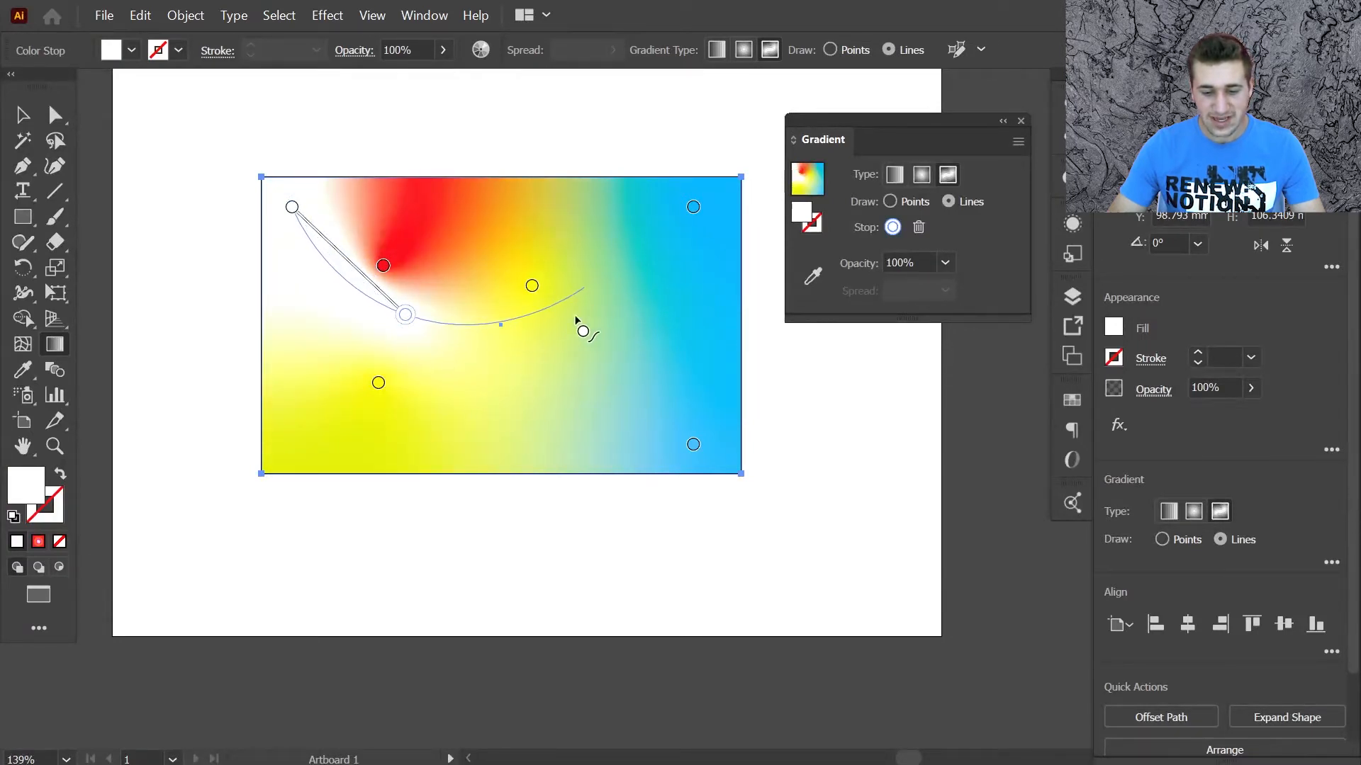
click(518, 228)
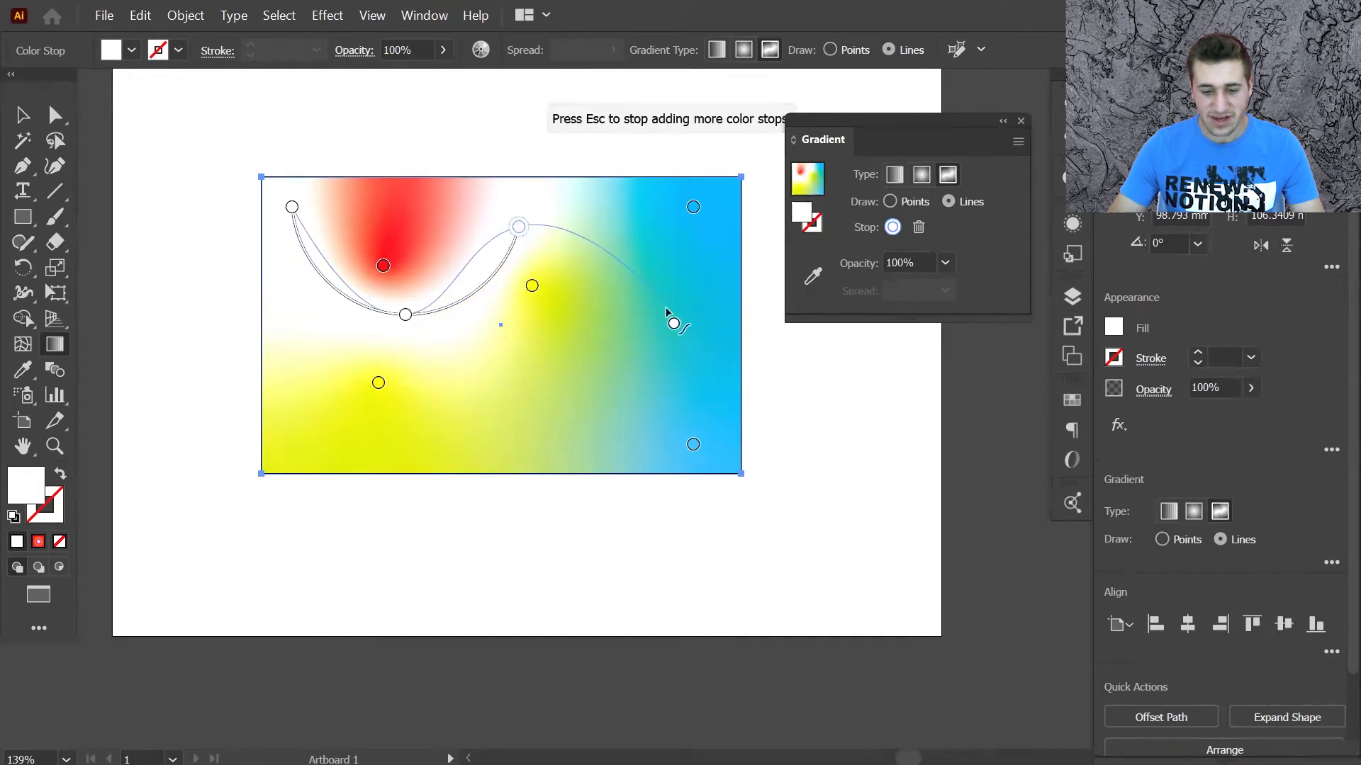
click(670, 349)
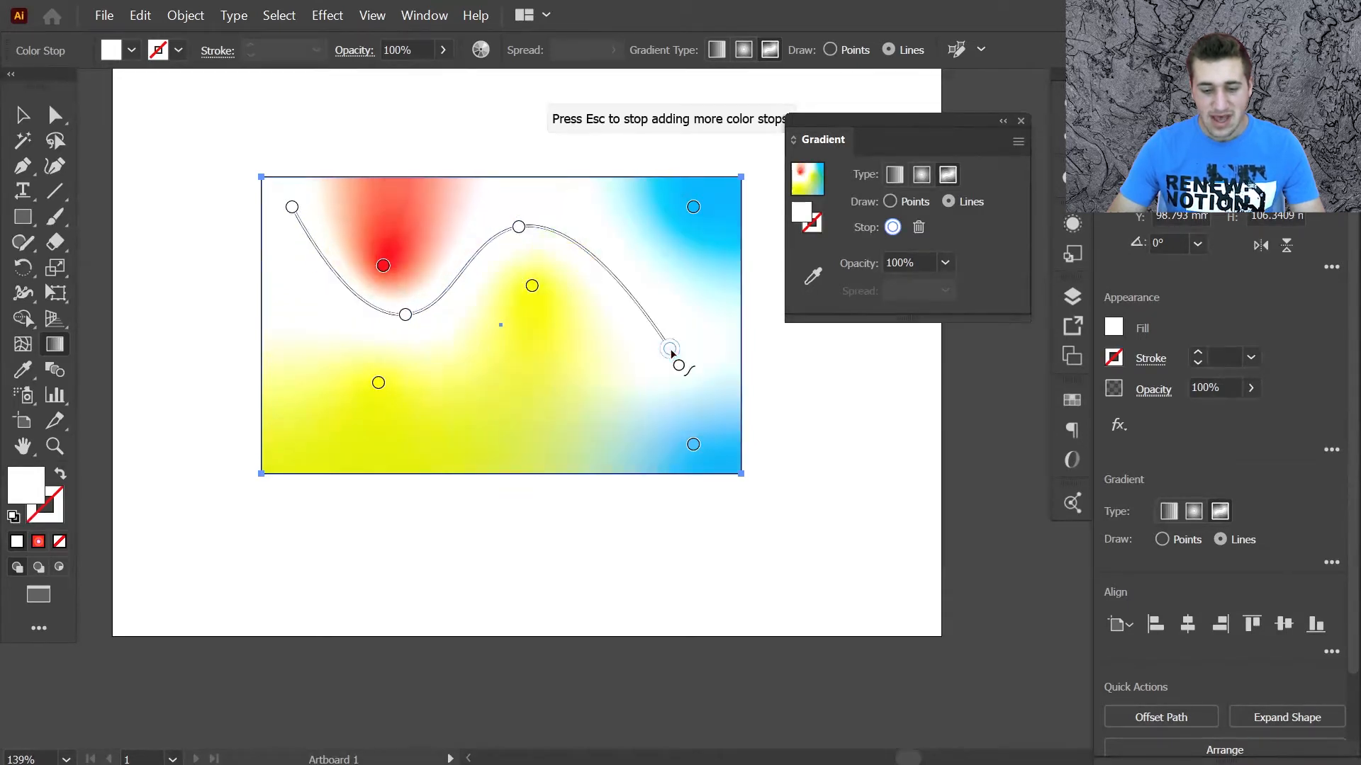
click(530, 446)
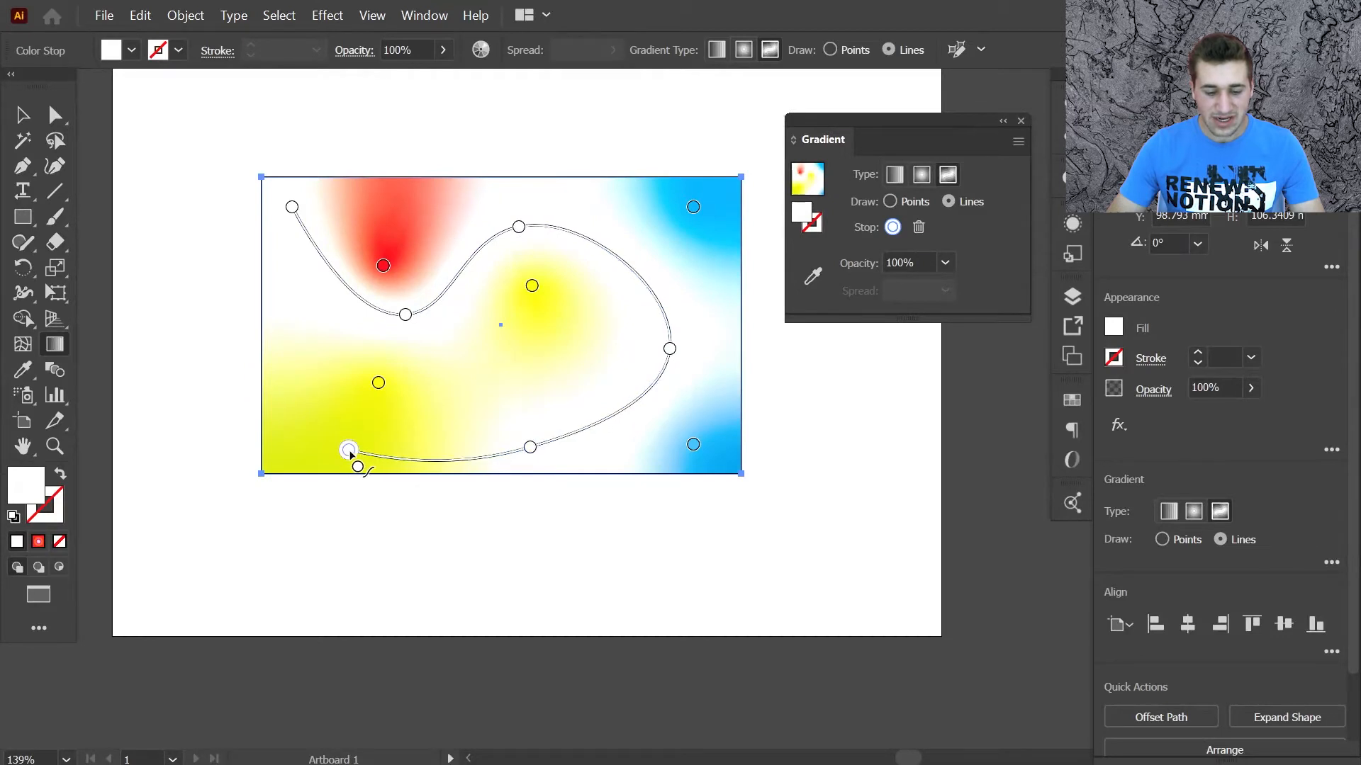
click(348, 449)
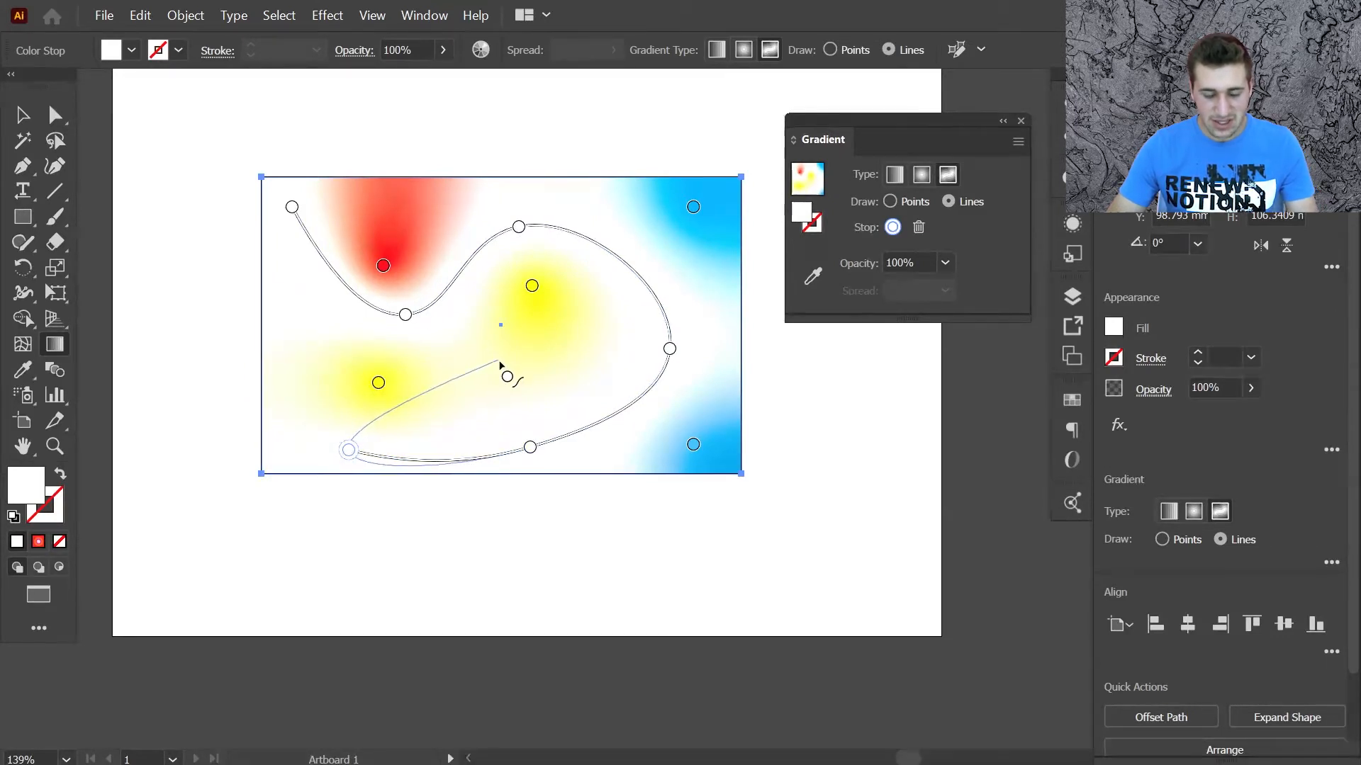
key(Escape)
Color the gradient line's lower-left end stop red and the neighboring lower-middle stop light blue.
click(348, 452)
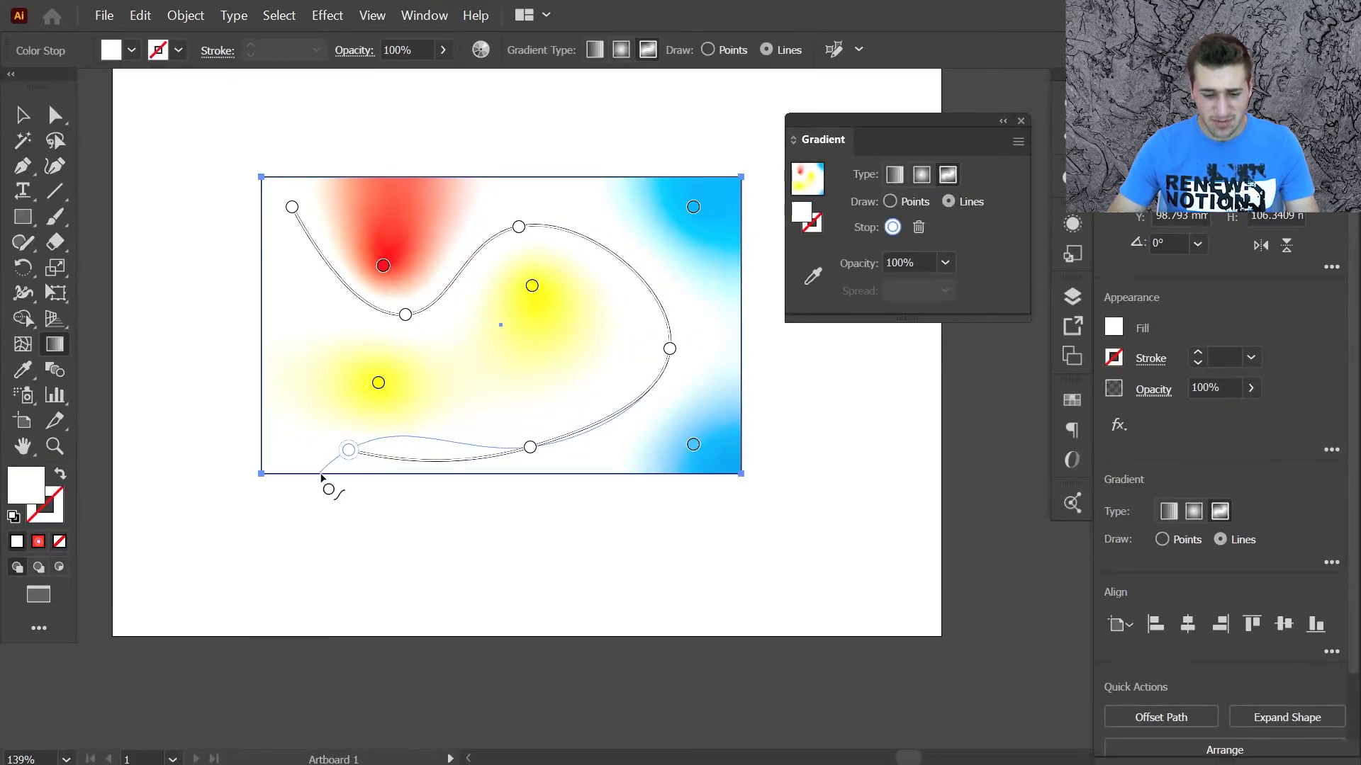
double_click(348, 451)
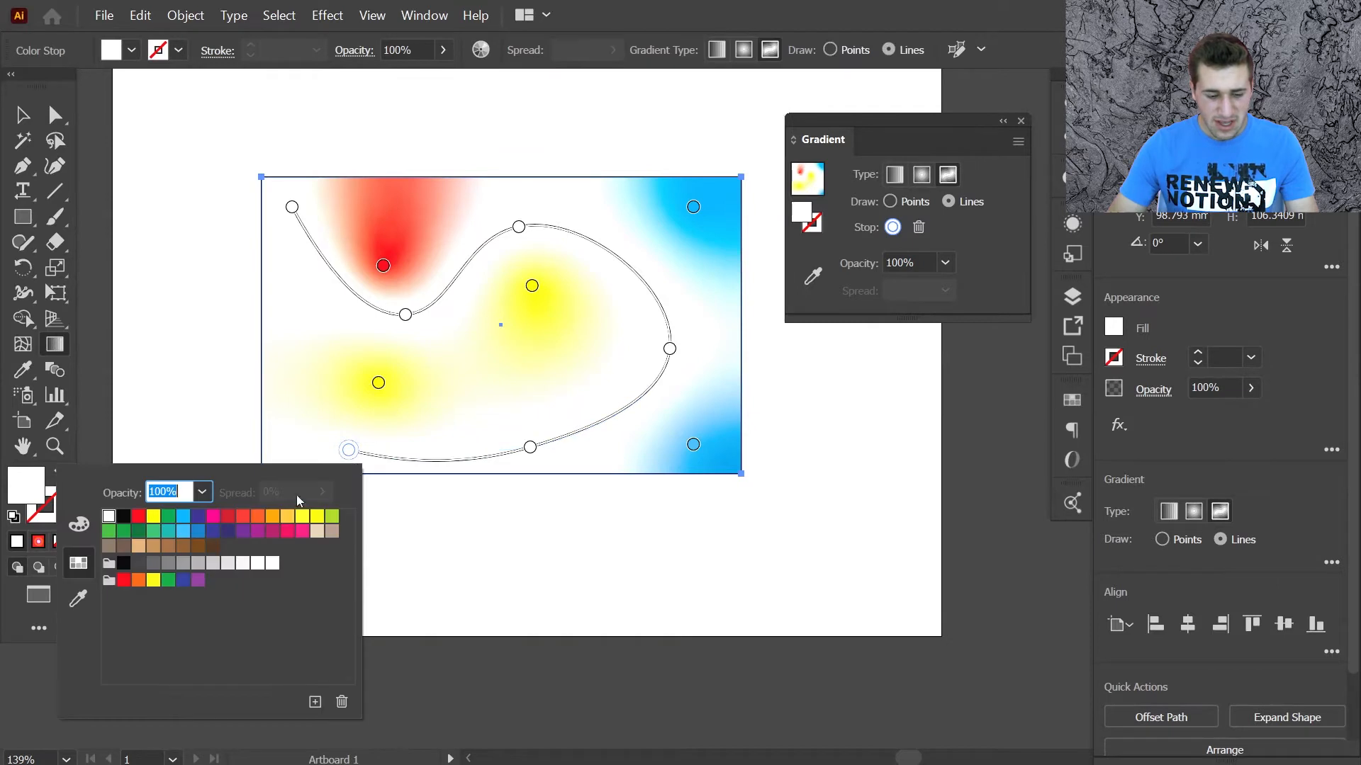
click(257, 516)
double_click(530, 447)
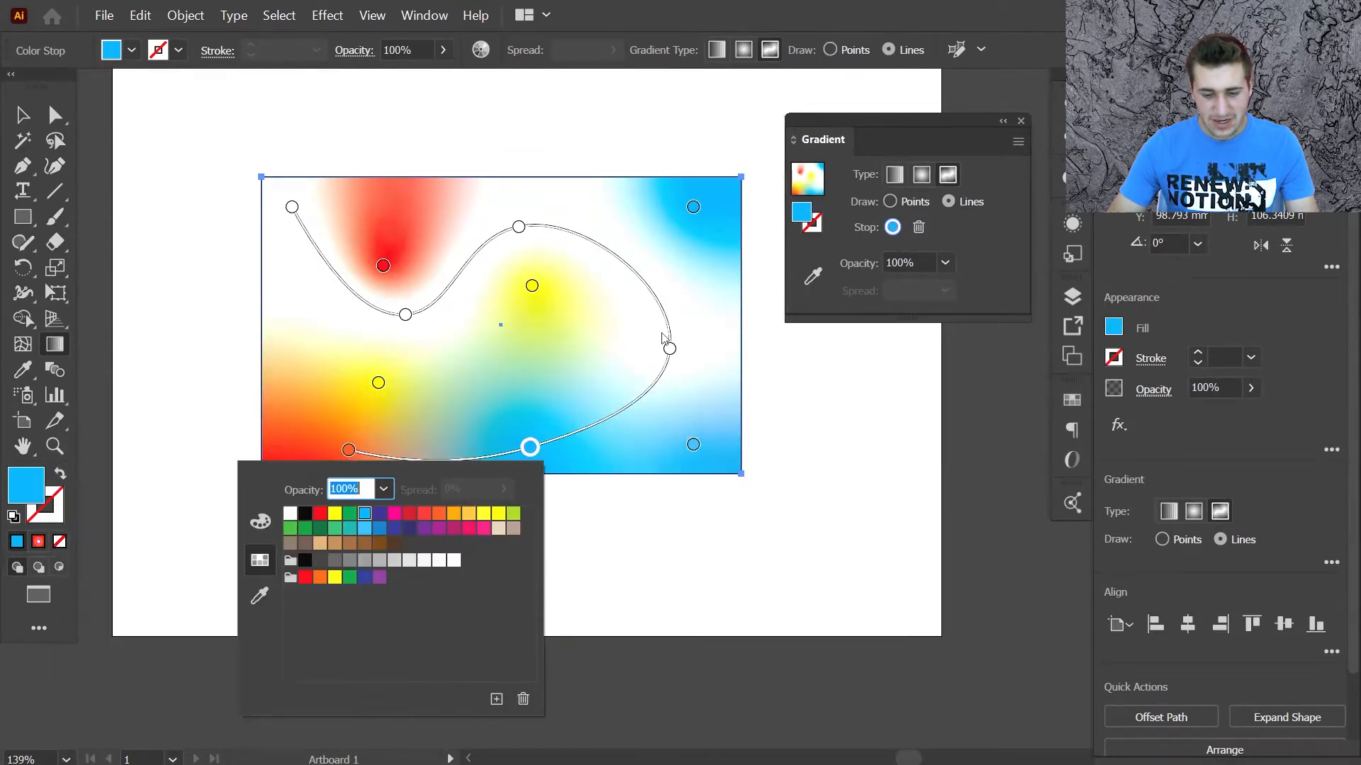
Color the gradient line's rightmost stop light orange and deselect the rectangle.
click(668, 350)
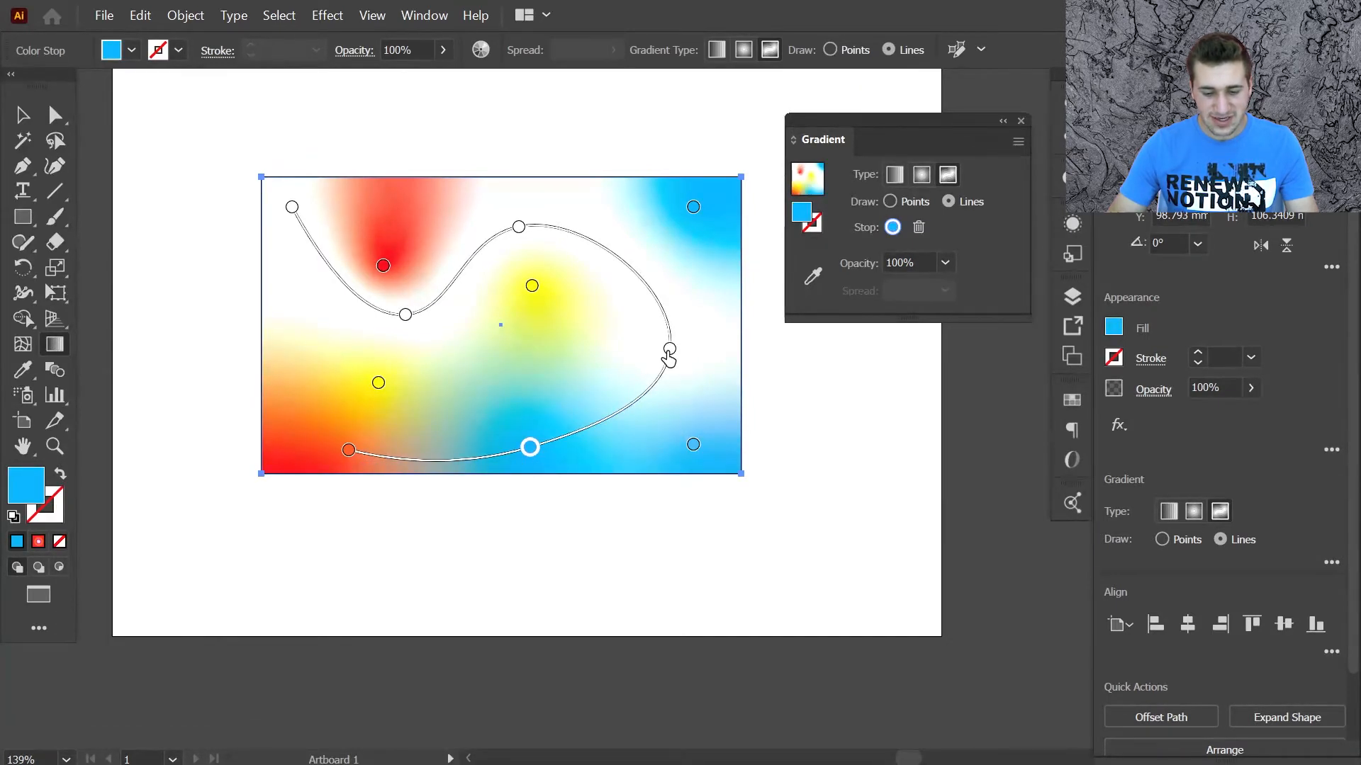
click(668, 350)
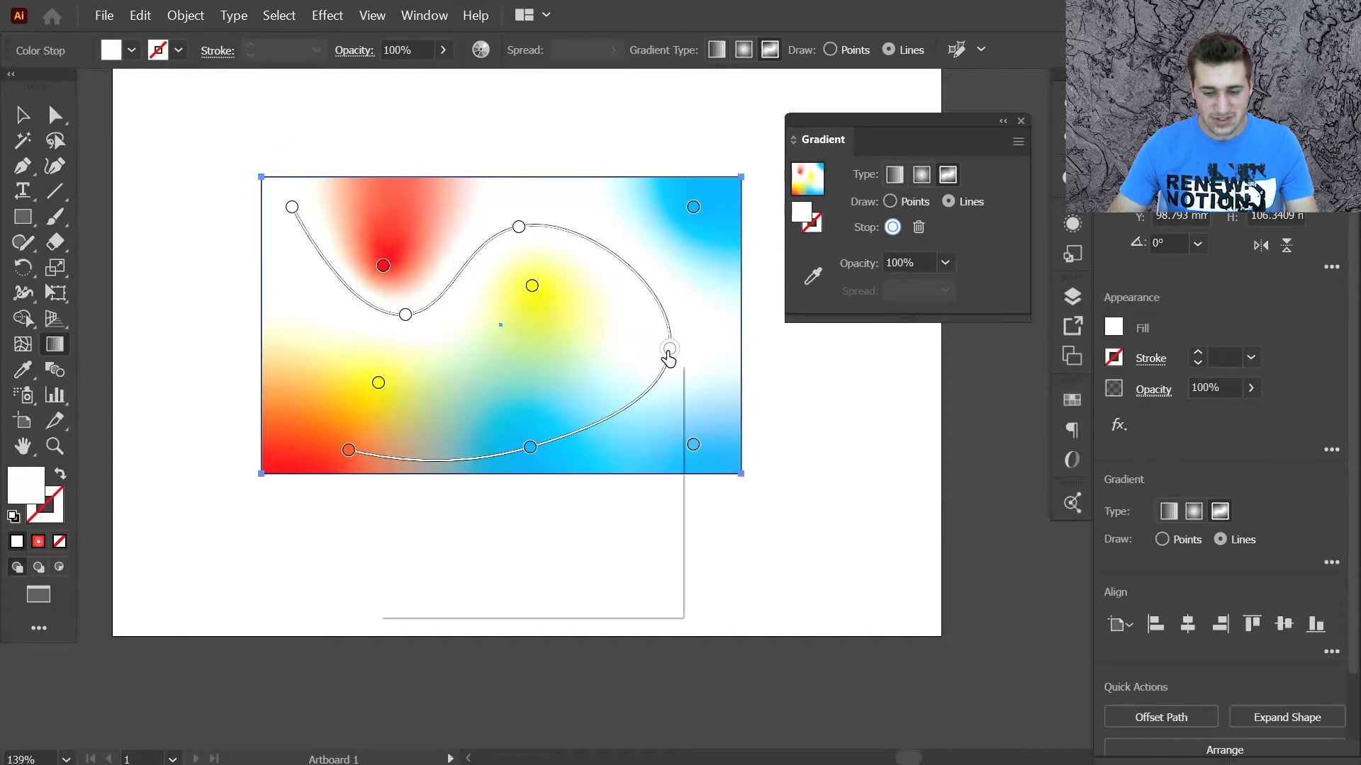
double_click(669, 350)
click(608, 415)
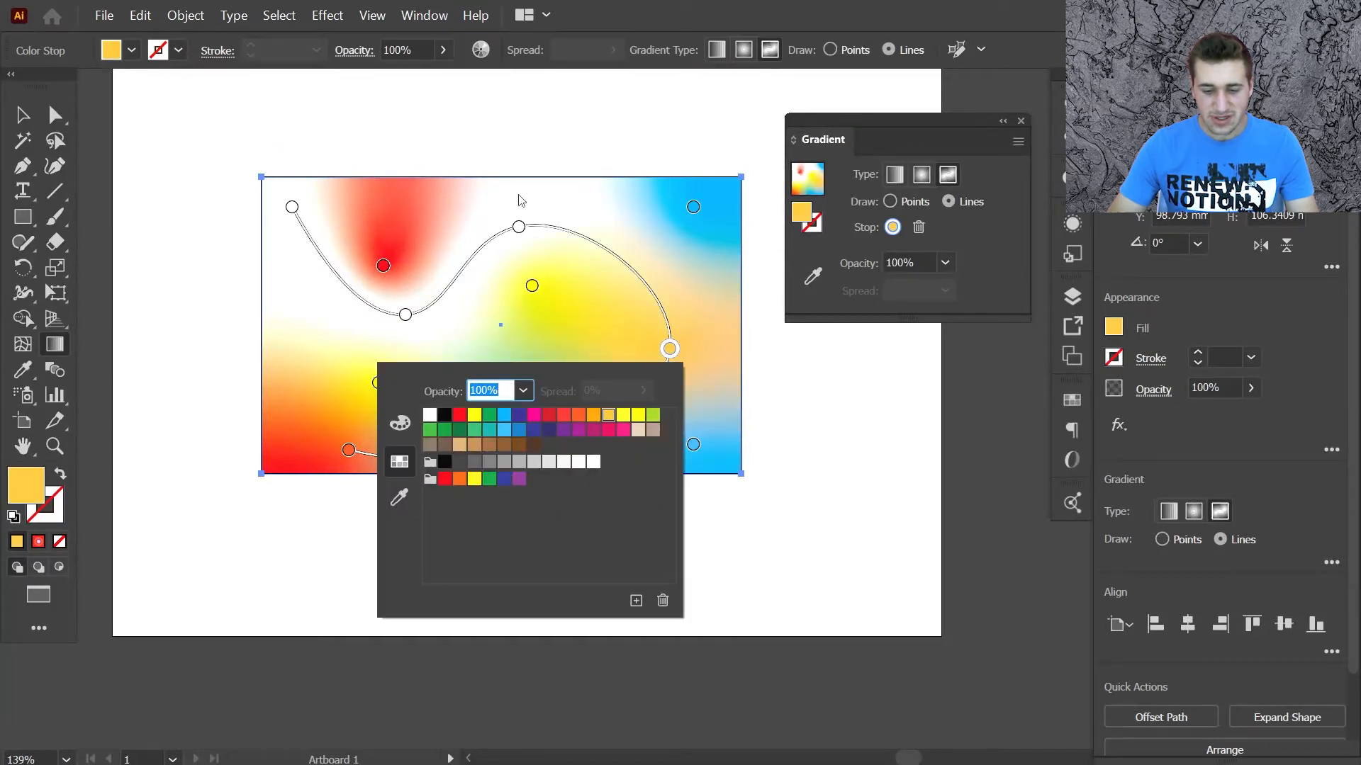
key(Escape)
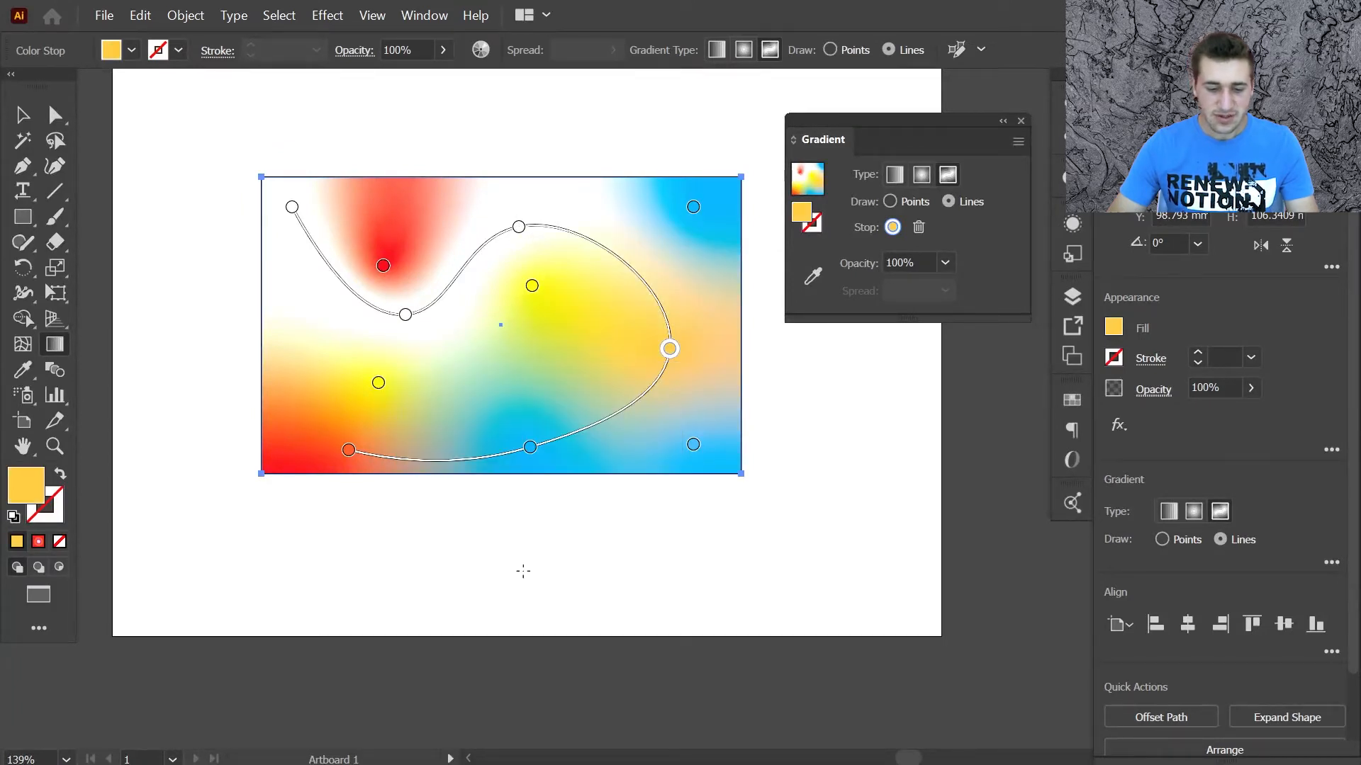
ctrl+click(571, 537)
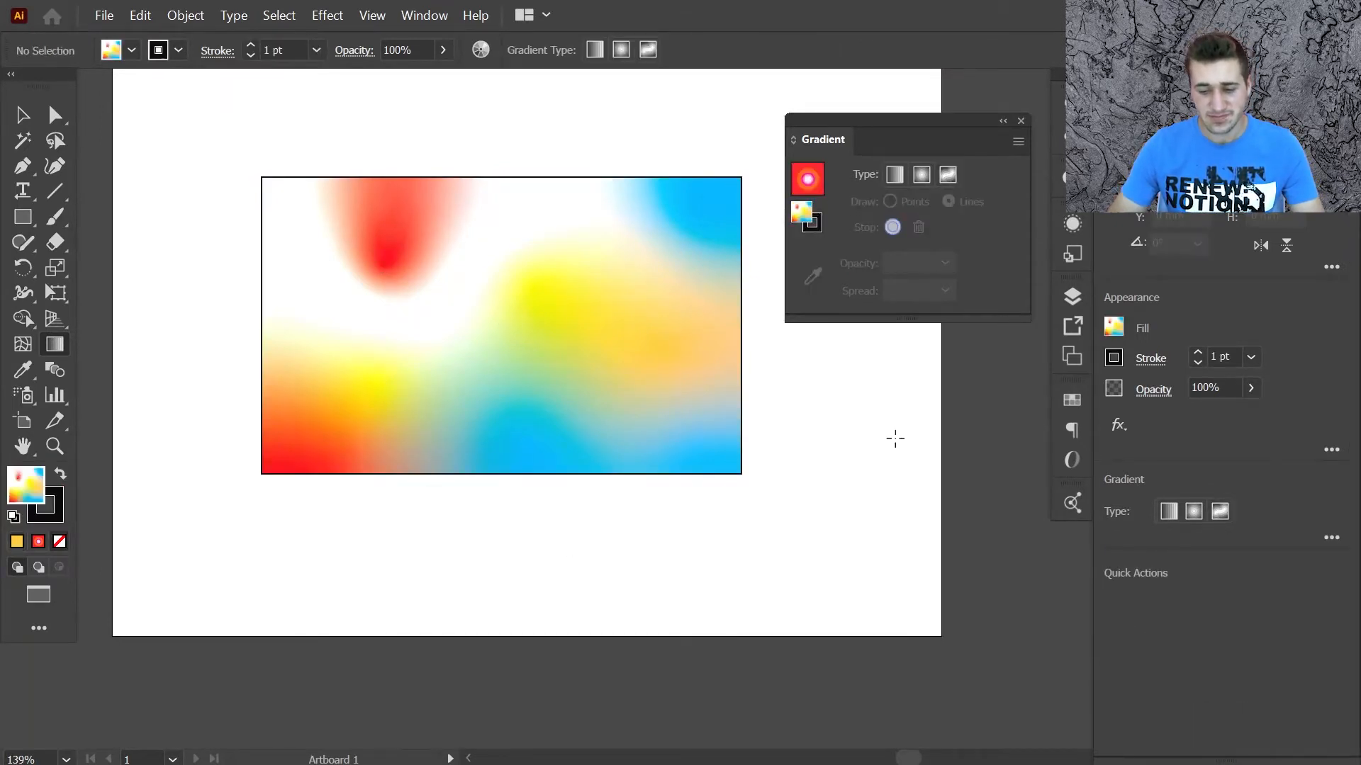
Draw a second gradient line of white stops along the rectangle's upper edge and undo all but its first two stops.
click(358, 221)
click(355, 216)
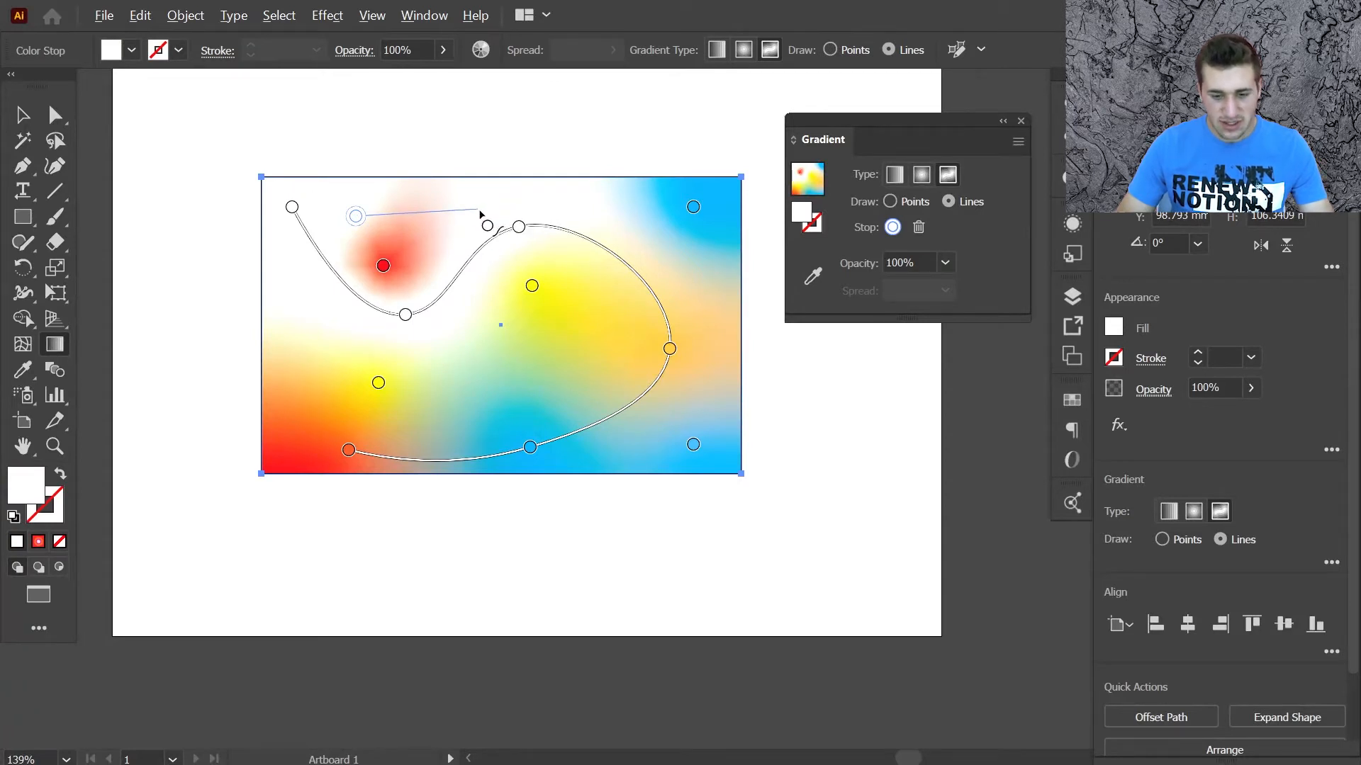
click(486, 209)
click(646, 210)
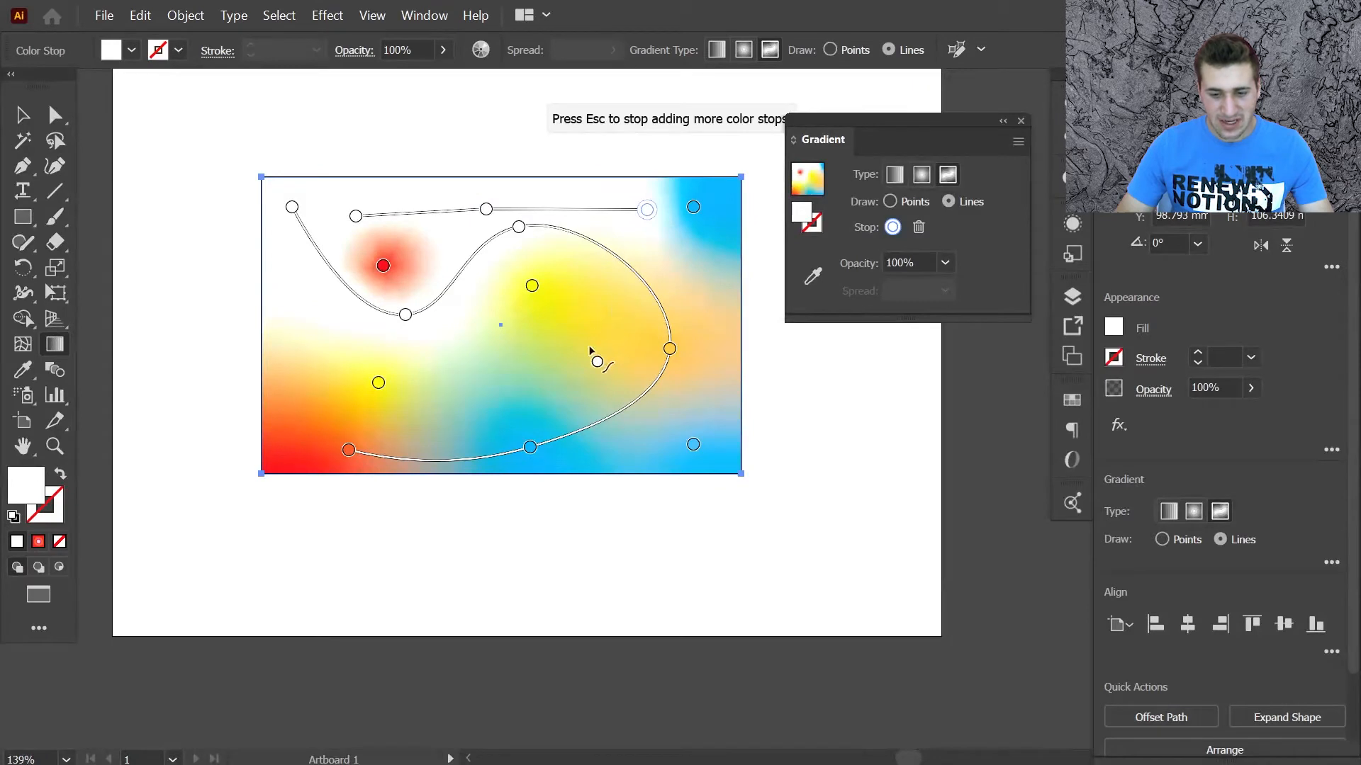
click(708, 313)
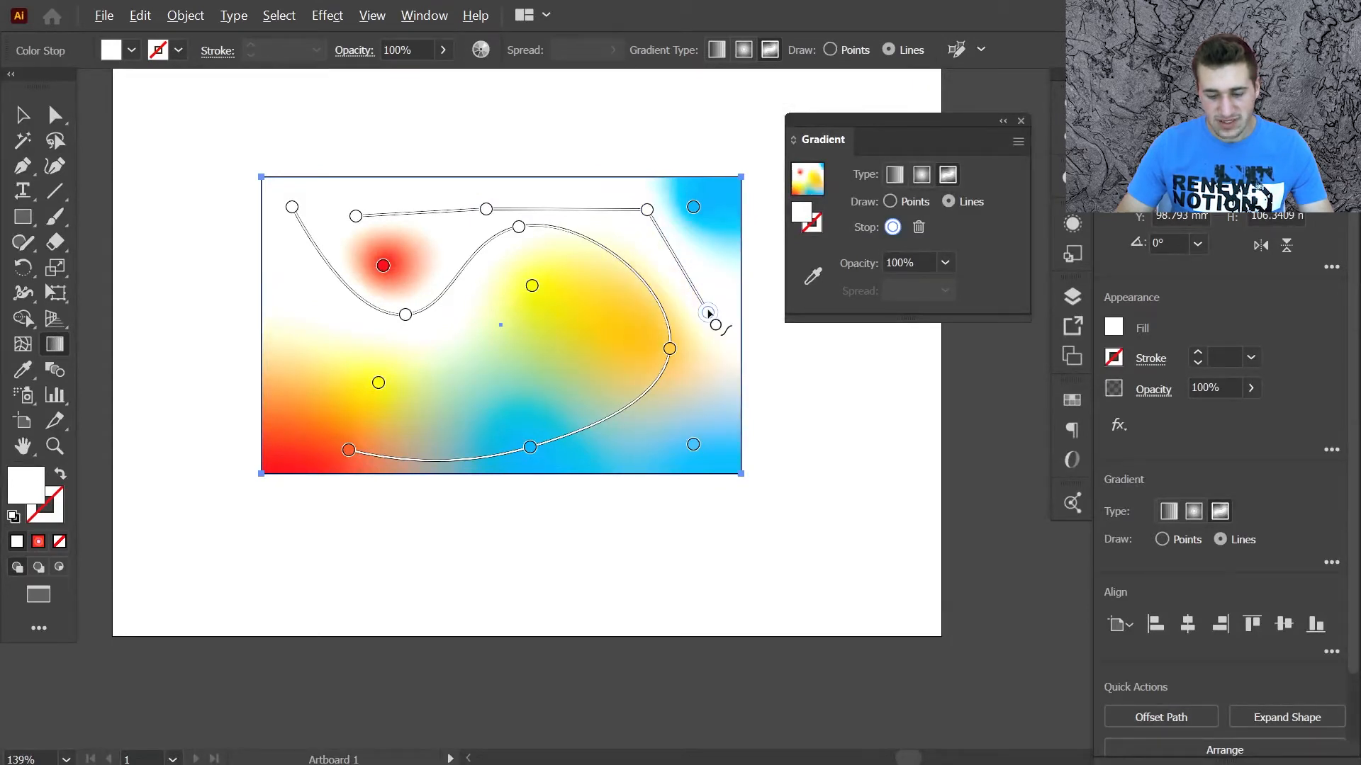
click(693, 444)
key(ctrl+z)
Try to draw a gradient line from the lower-left yellow point to the yellow point near the center.
click(379, 383)
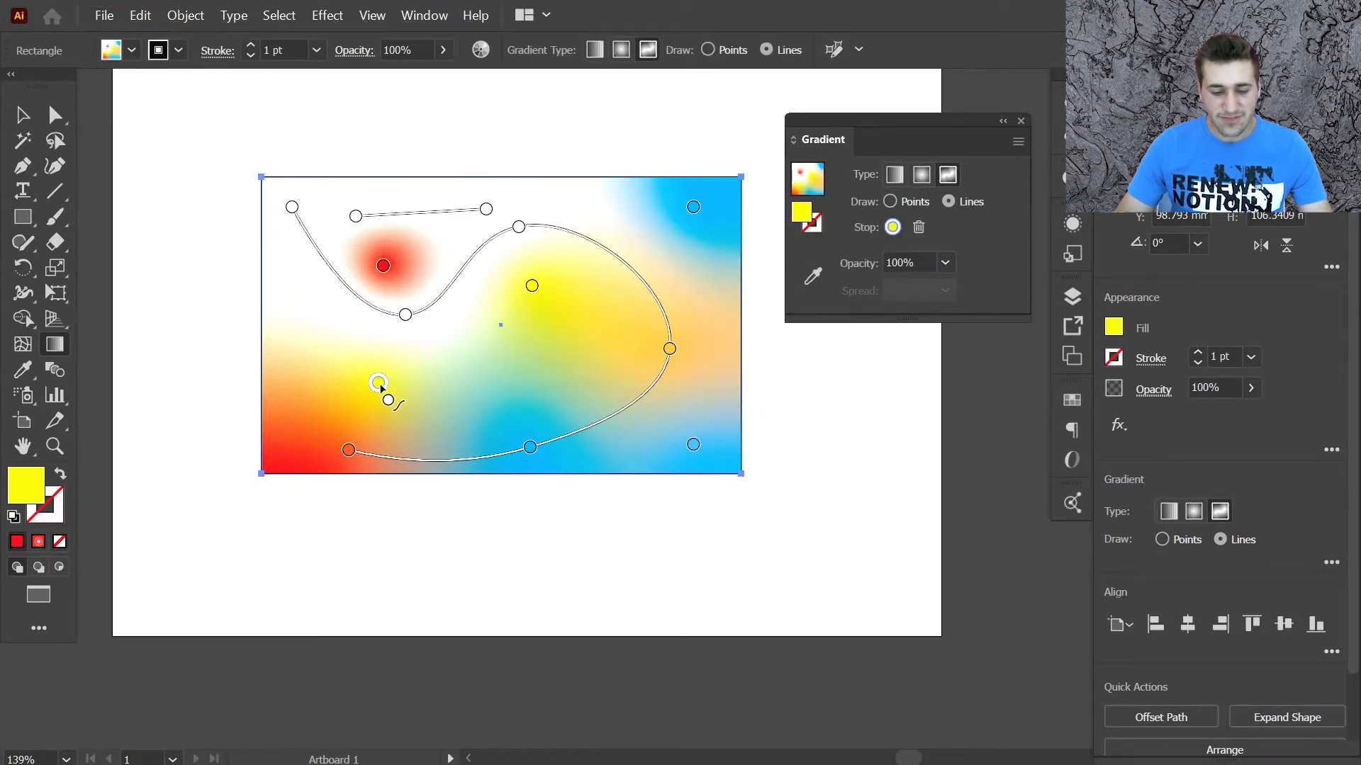
click(532, 286)
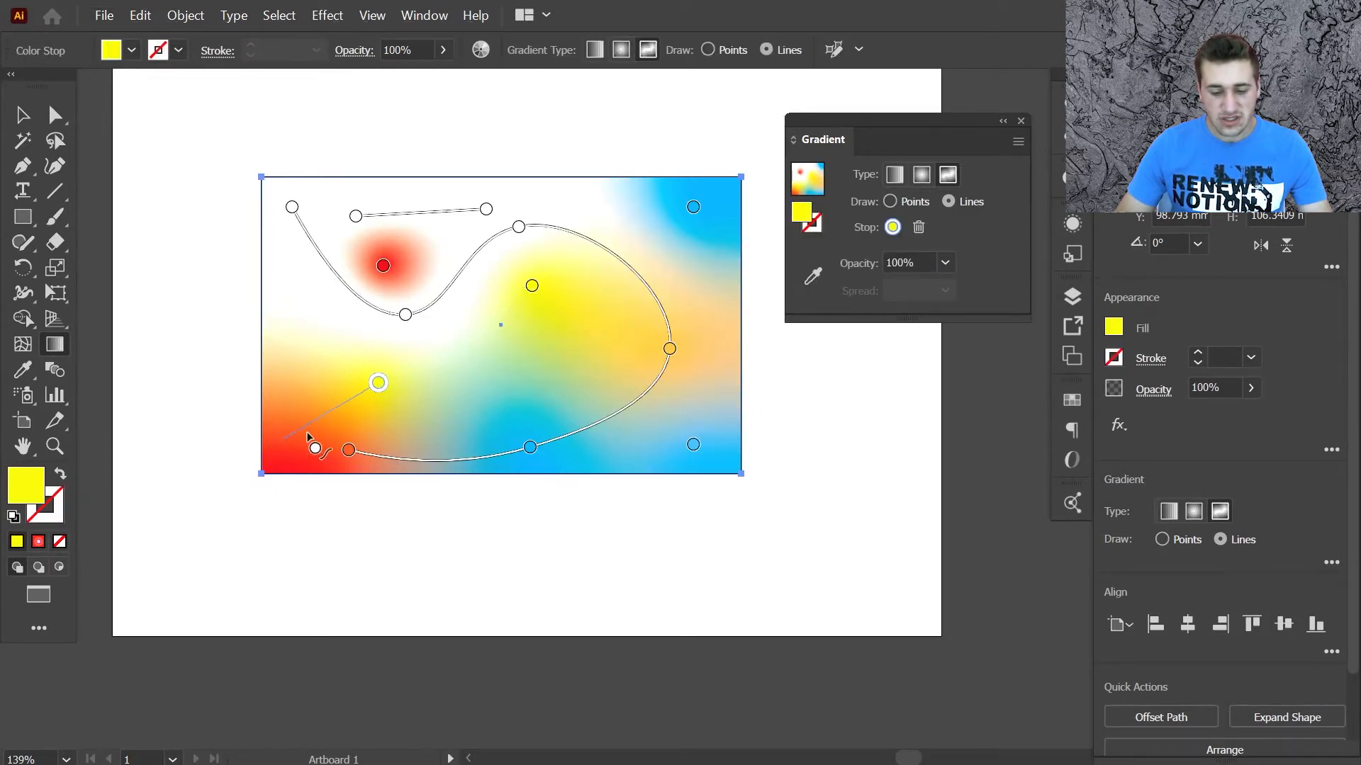
click(379, 383)
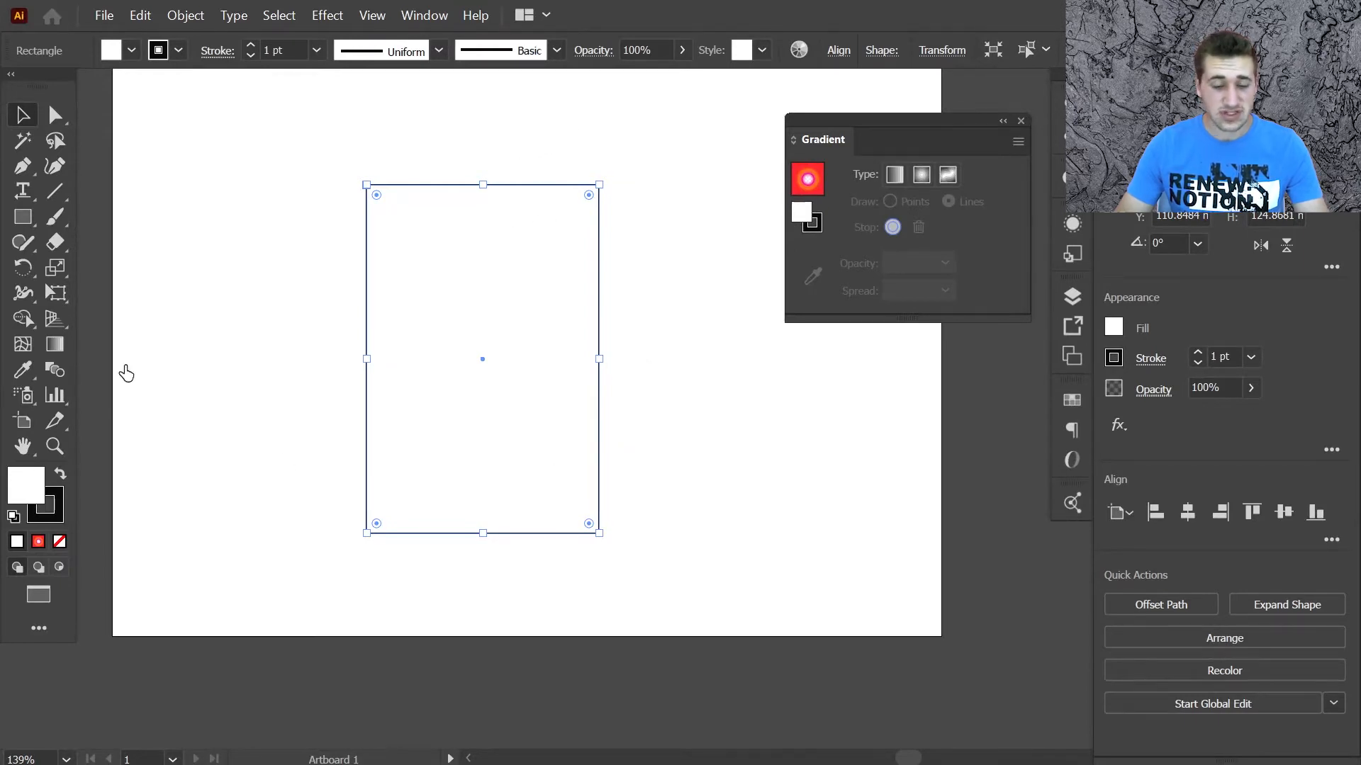
Make the stroke of the new white rectangle active, raise its weight to 80 pt and apply the red-orange radial gradient to it.
click(60, 510)
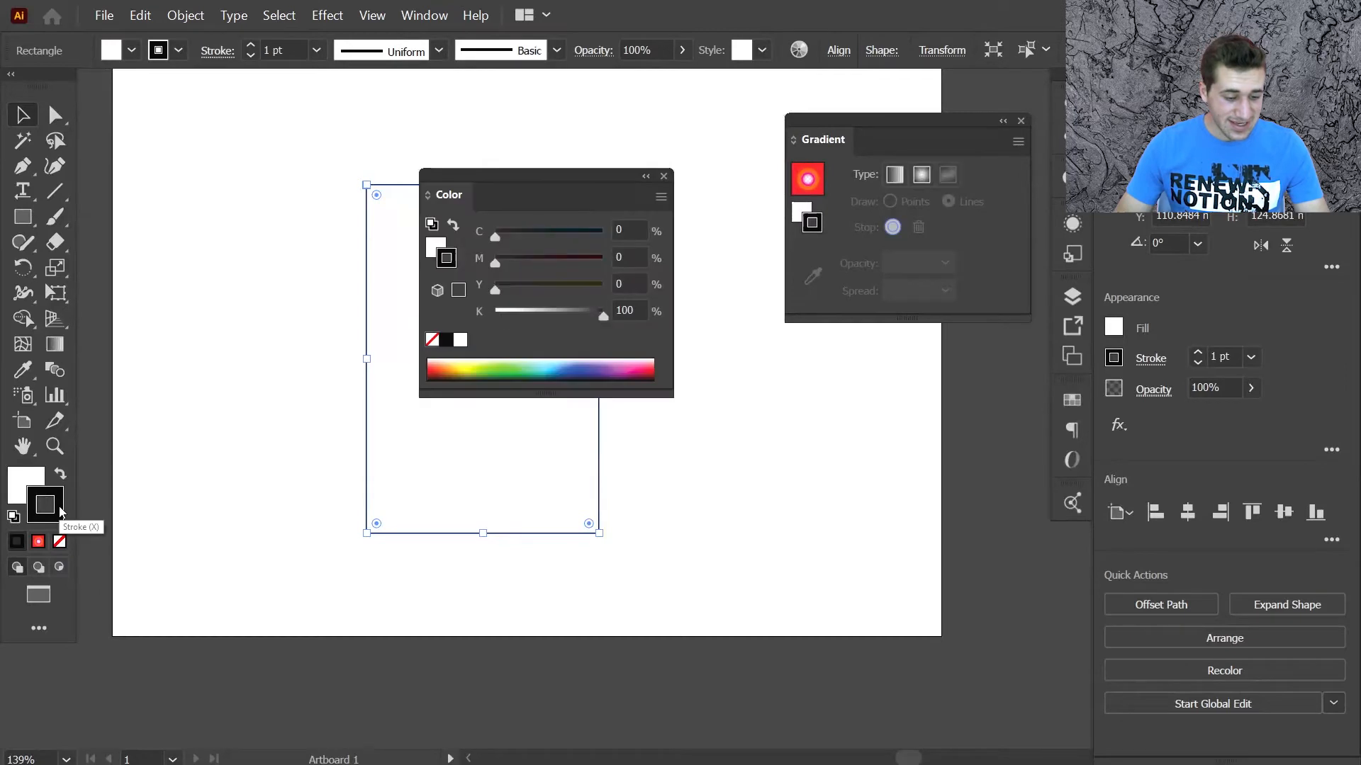
click(664, 176)
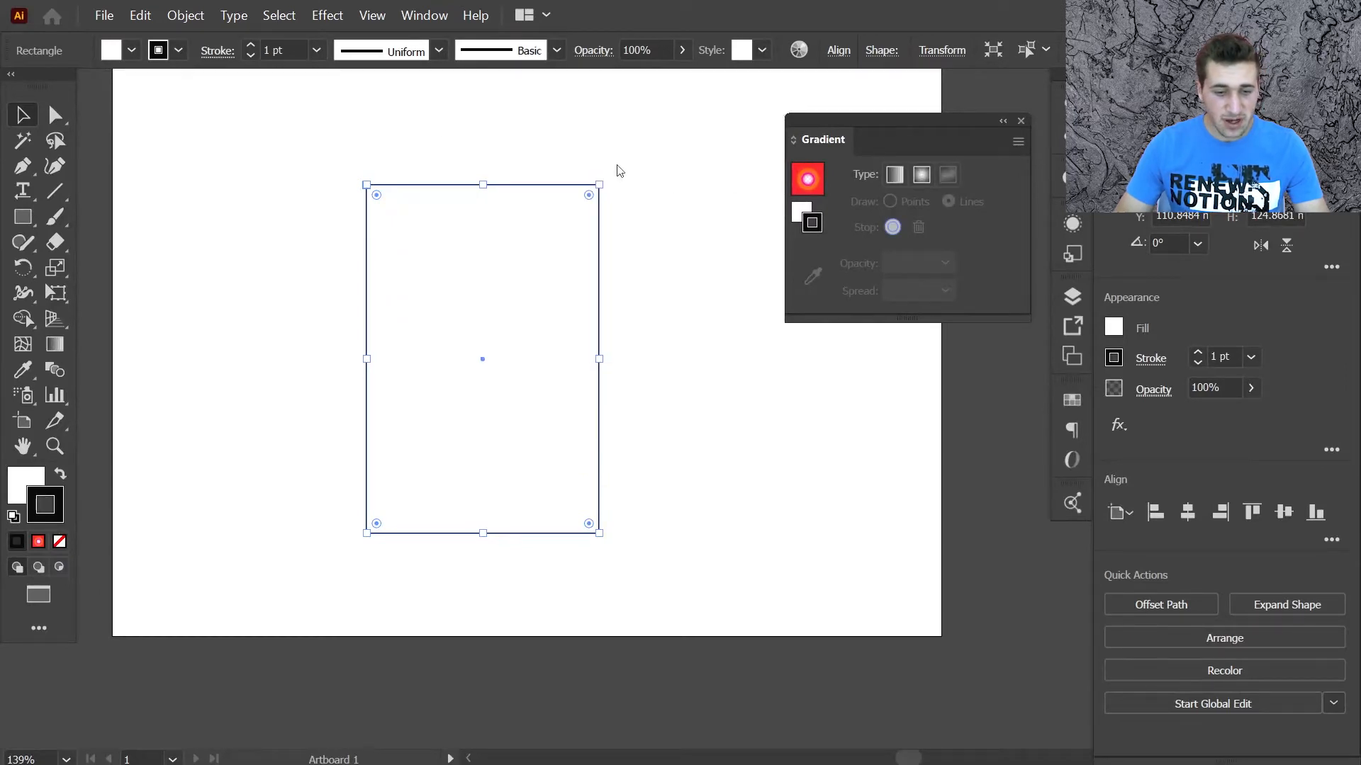
click(250, 47)
click(251, 47)
click(251, 47)
click(251, 47)
click(251, 47)
click(251, 47)
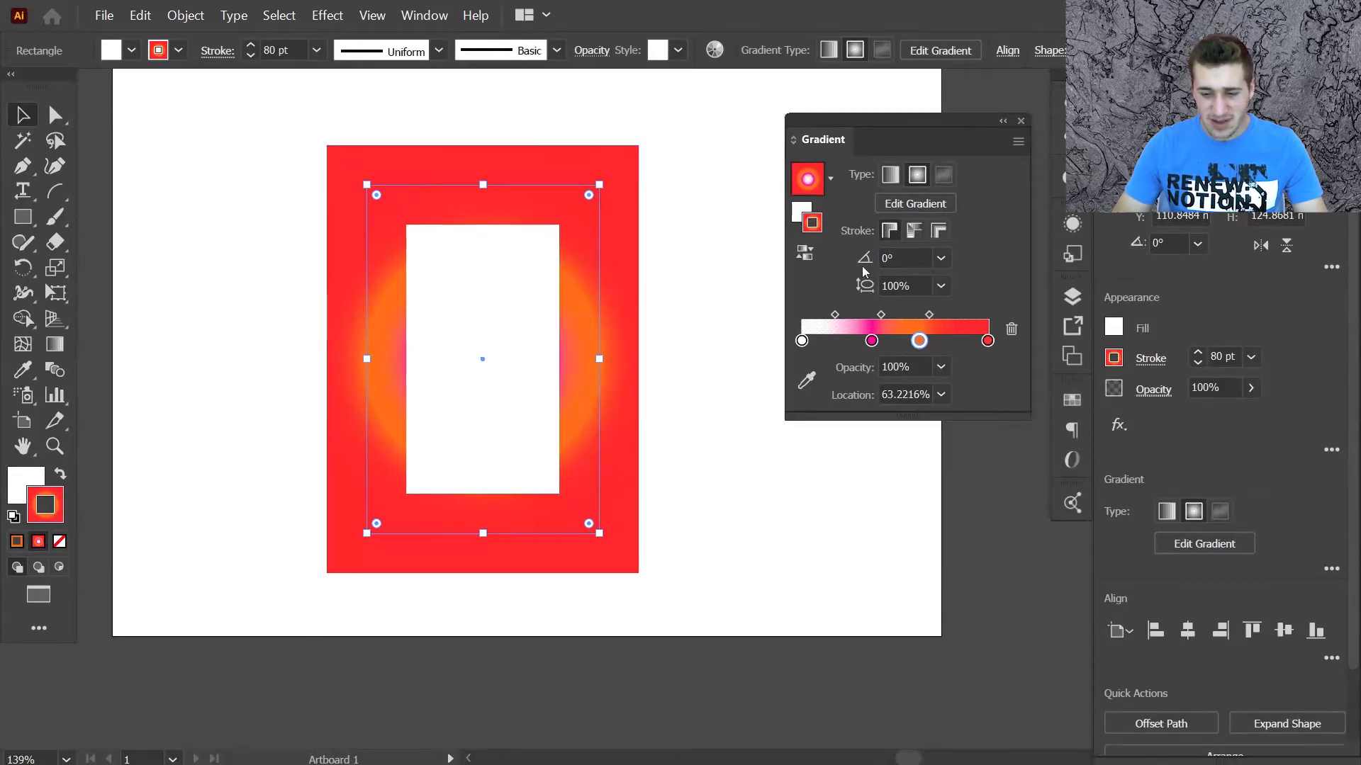
Try the gradient along the stroke, apply it across the stroke instead, and move the pink stop to about 24% location.
click(911, 235)
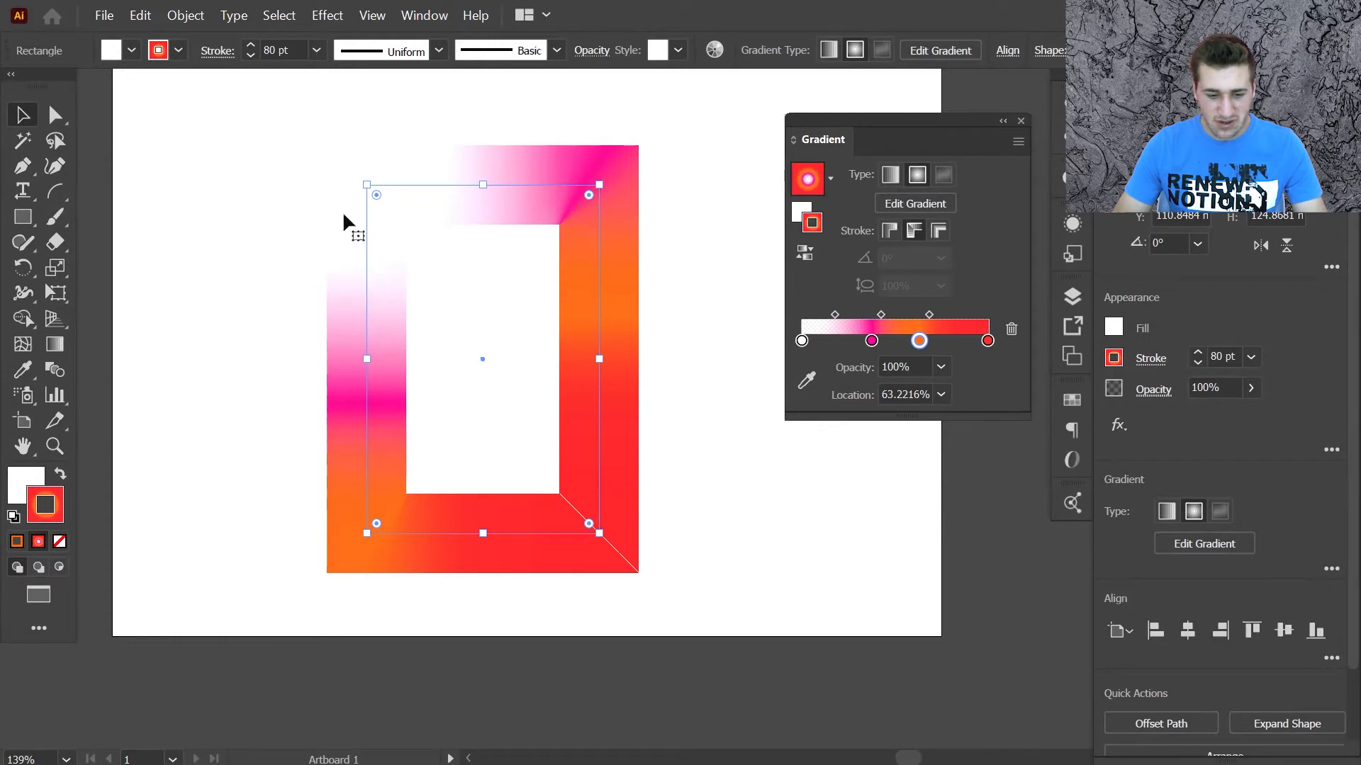
click(939, 232)
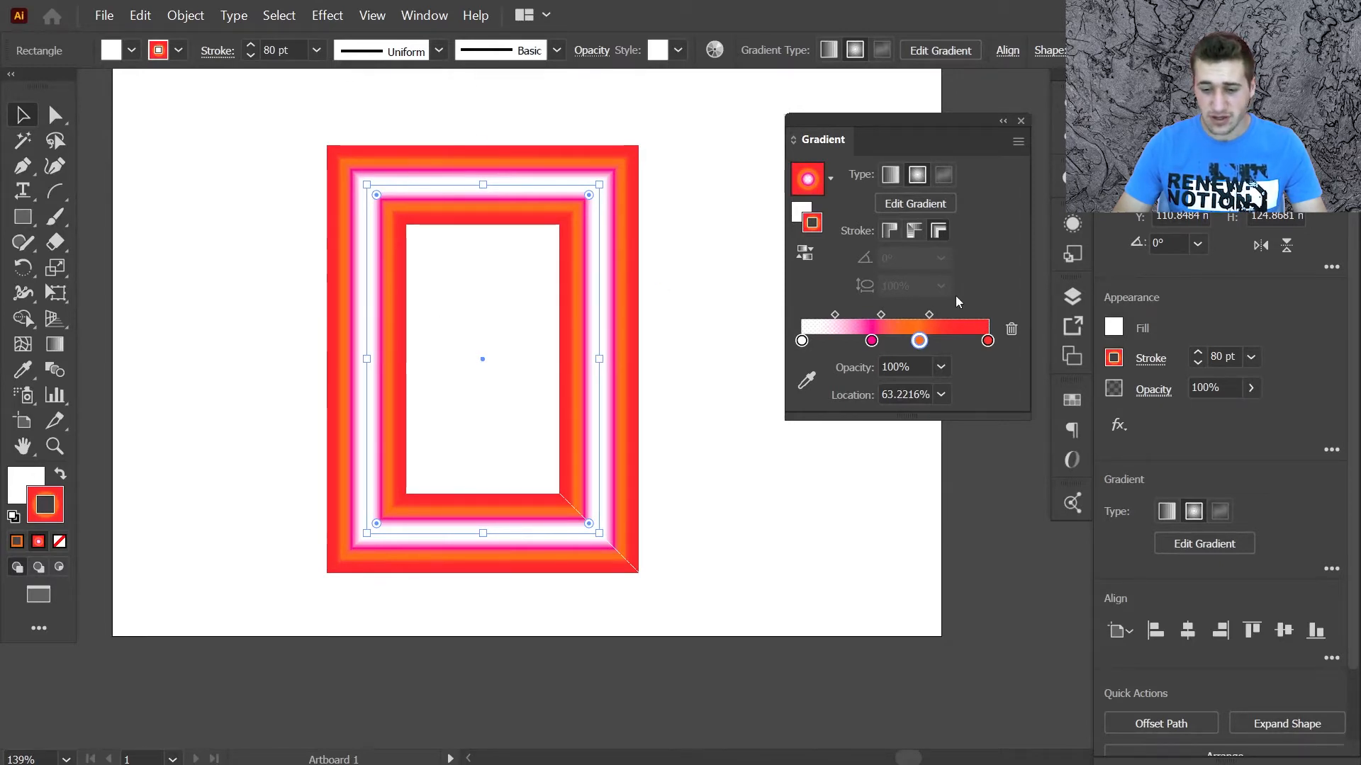
click(913, 235)
click(938, 232)
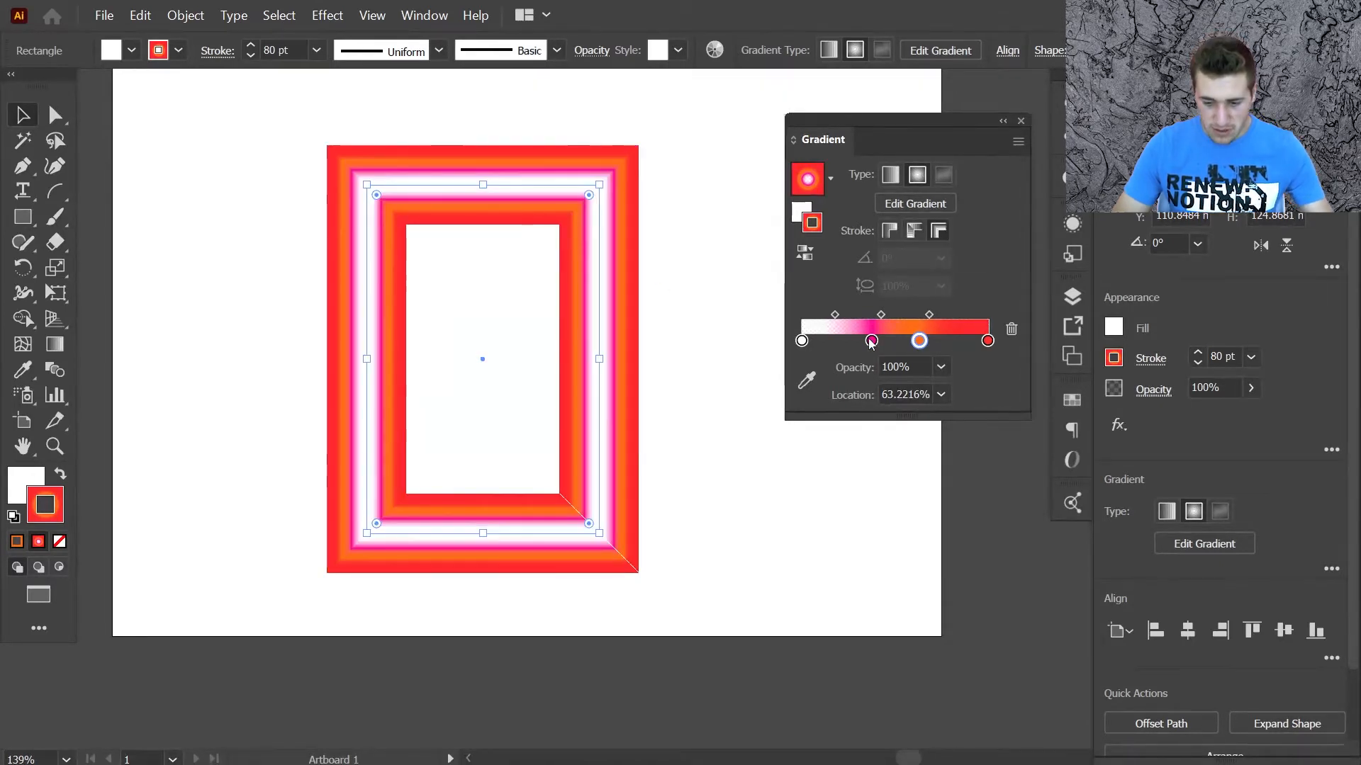
drag(871, 342, 844, 346)
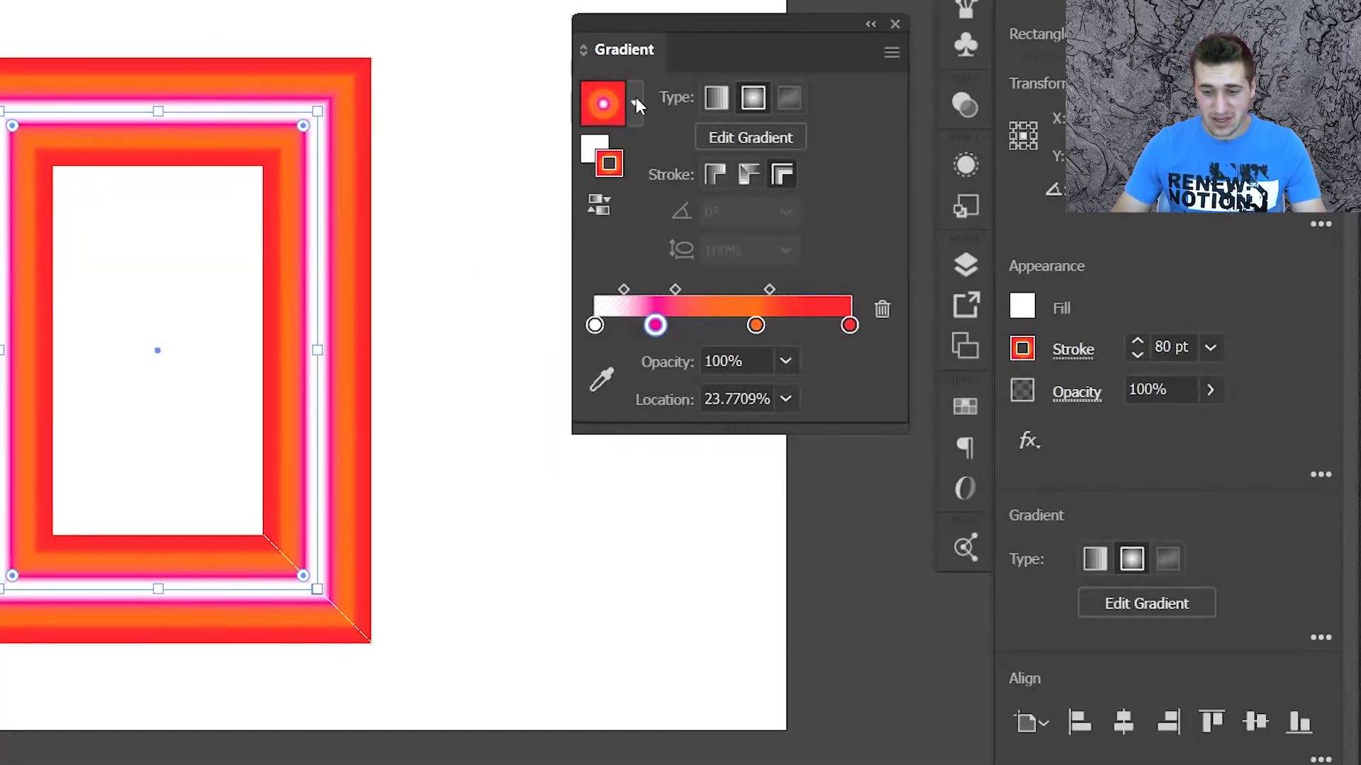
Look through the gradient presets, show the Swatches panel and save the stroke's gradient as New Gradient Swatch.
click(636, 103)
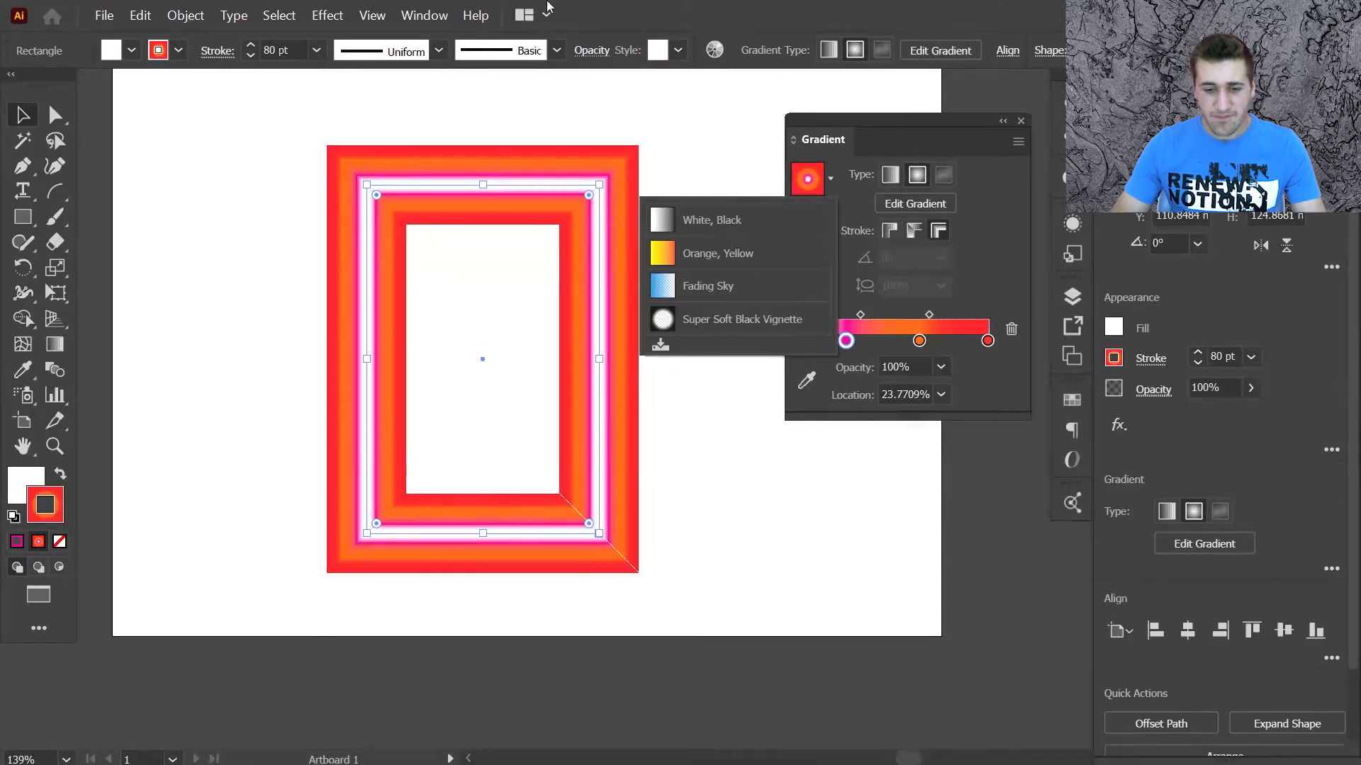
click(429, 8)
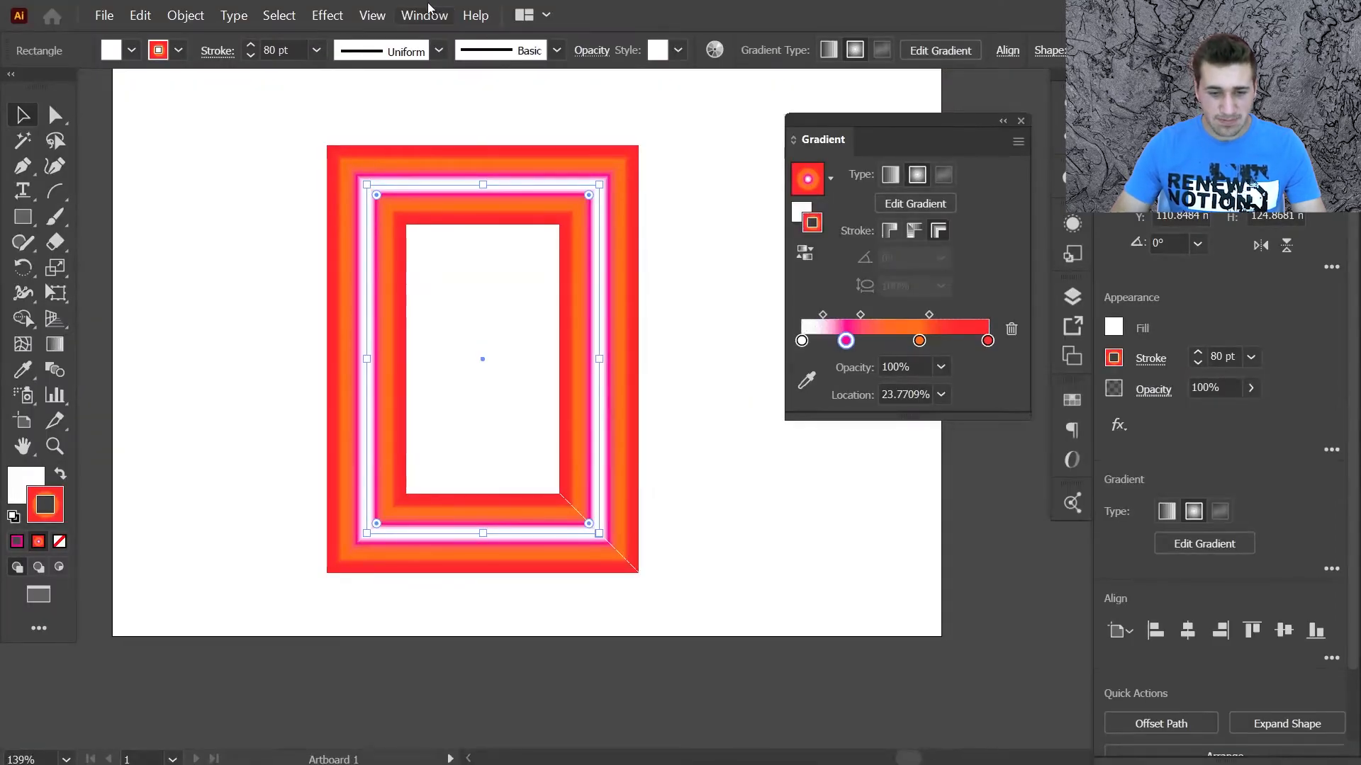
click(429, 9)
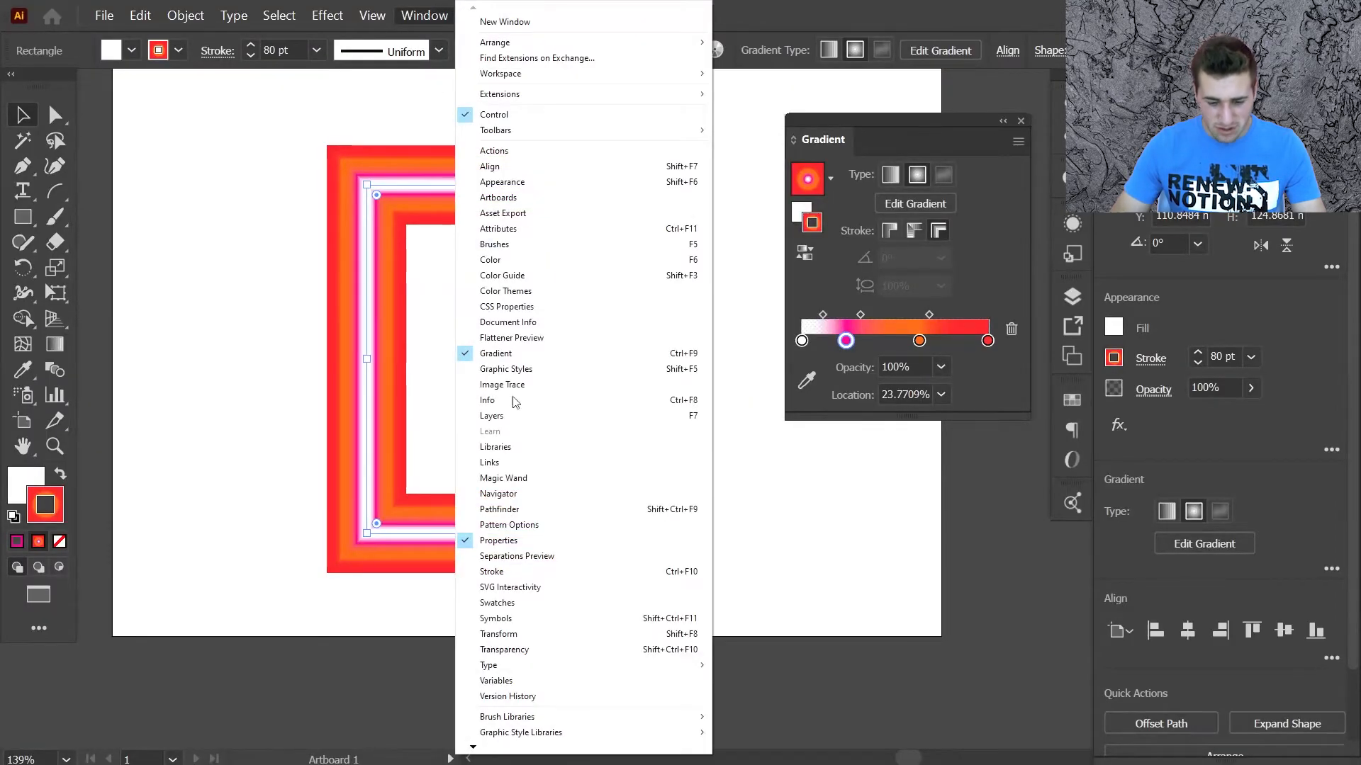
click(560, 603)
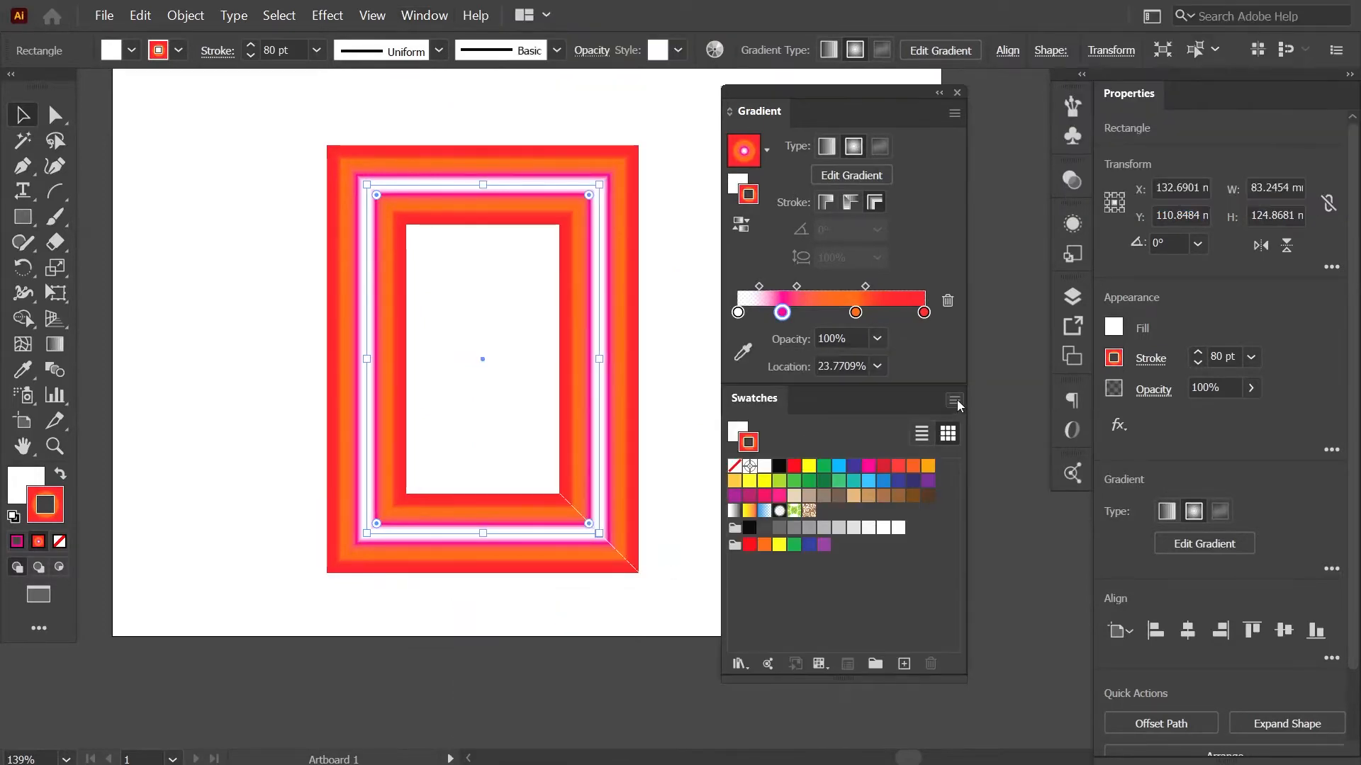
click(954, 400)
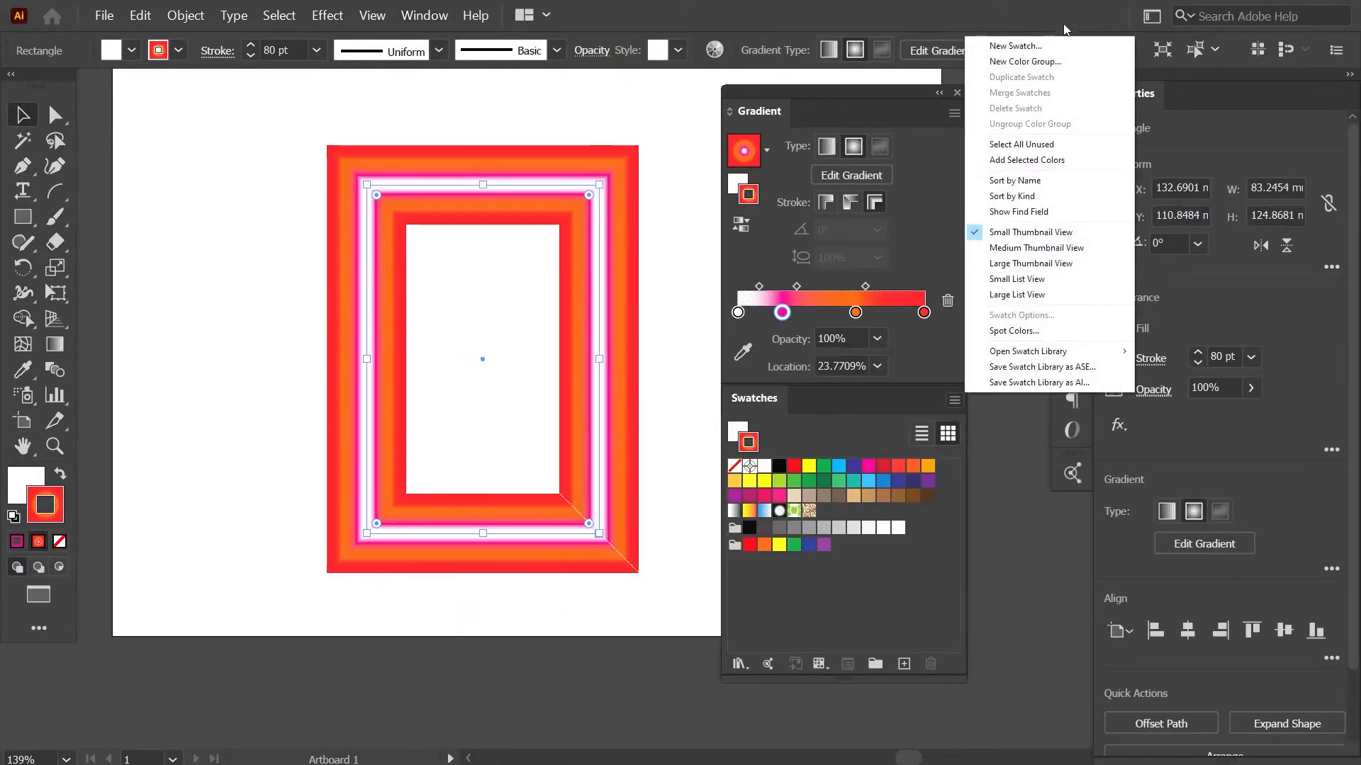
click(1027, 46)
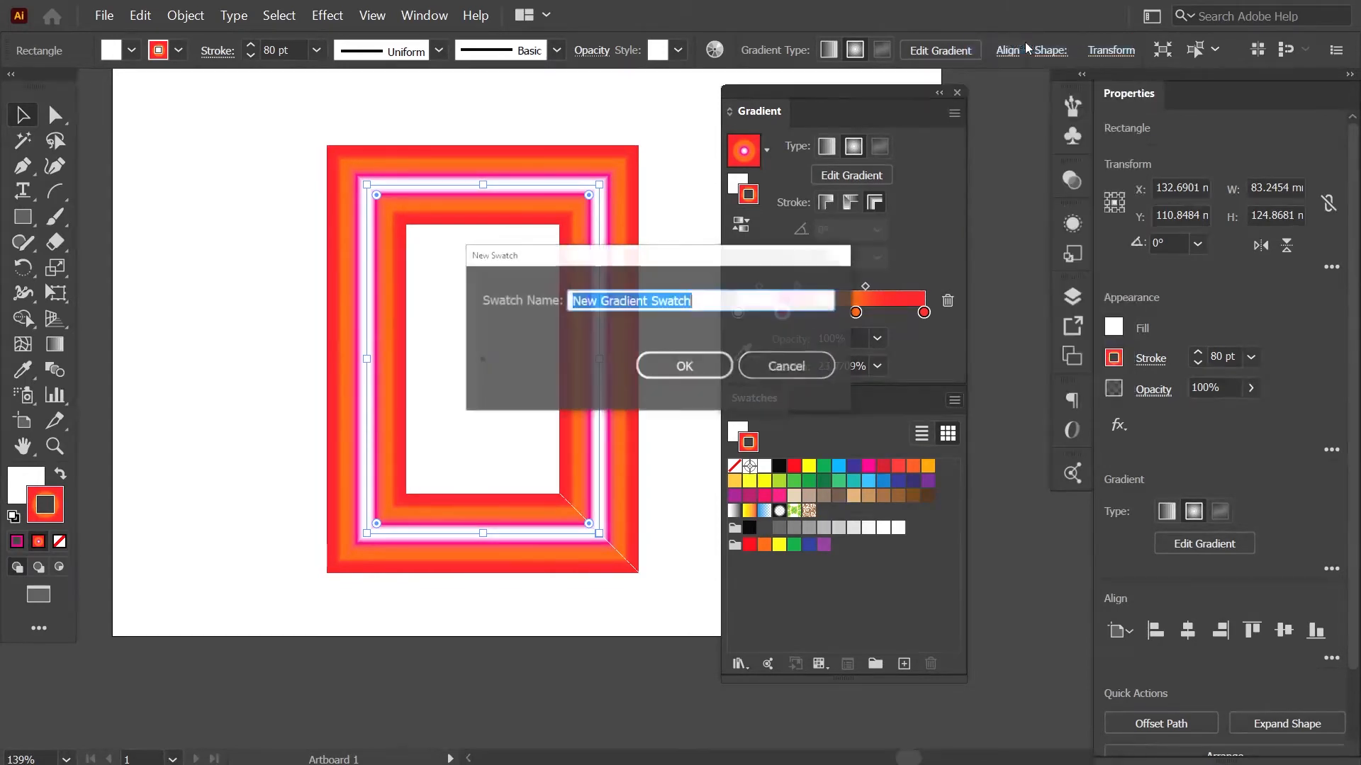
click(681, 366)
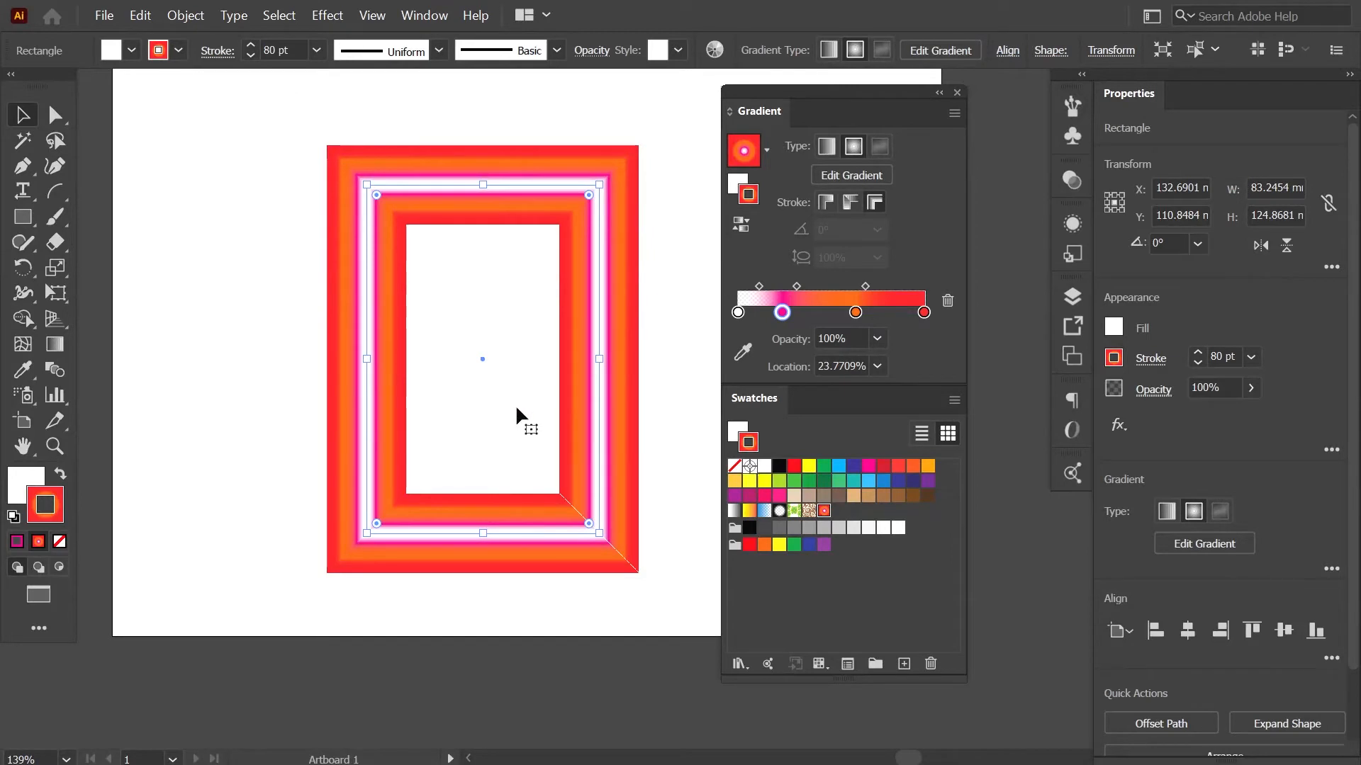
Delete the selected rectangle and draw a new, nearly square one about 136 mm high on the artboard.
key(Delete)
key(m)
drag(223, 133, 591, 513)
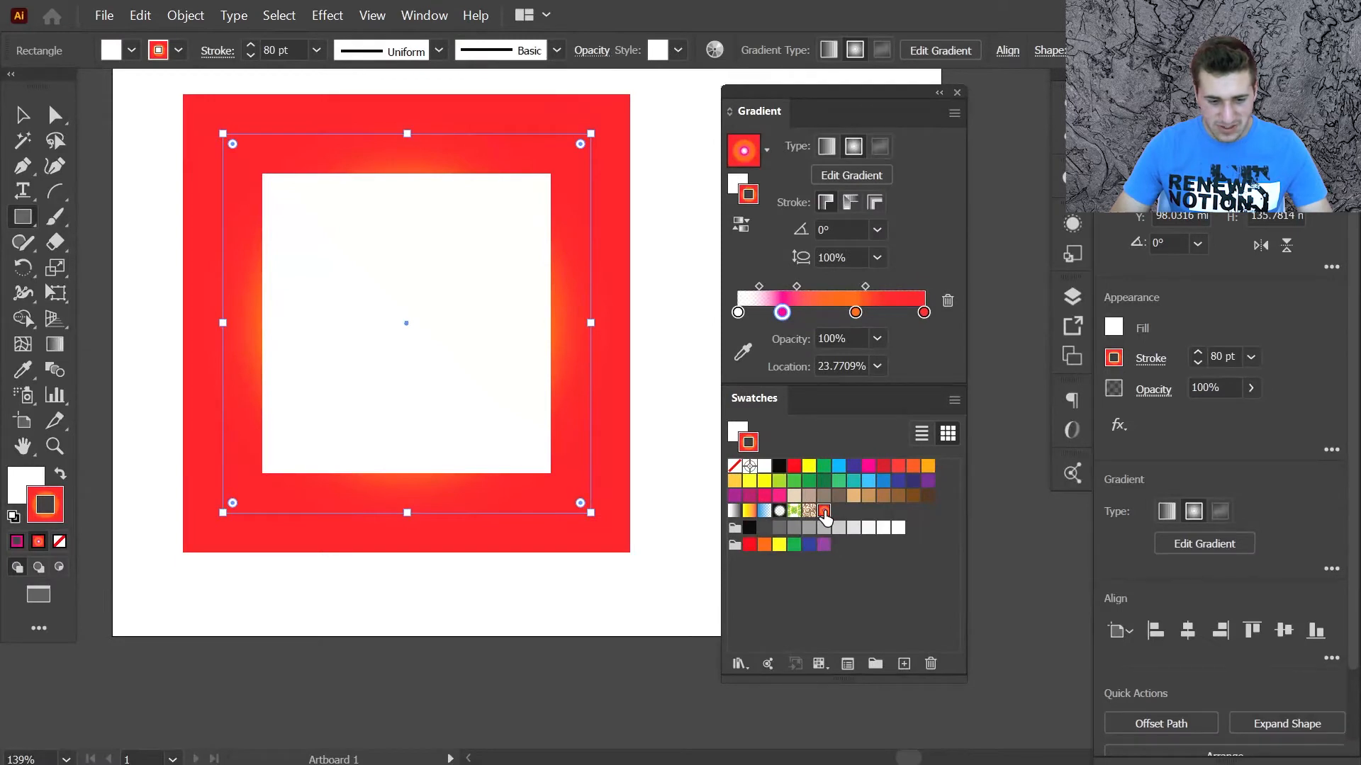
Apply the saved red-orange radial gradient swatch to the fill of the new rectangle and deselect it.
click(22, 114)
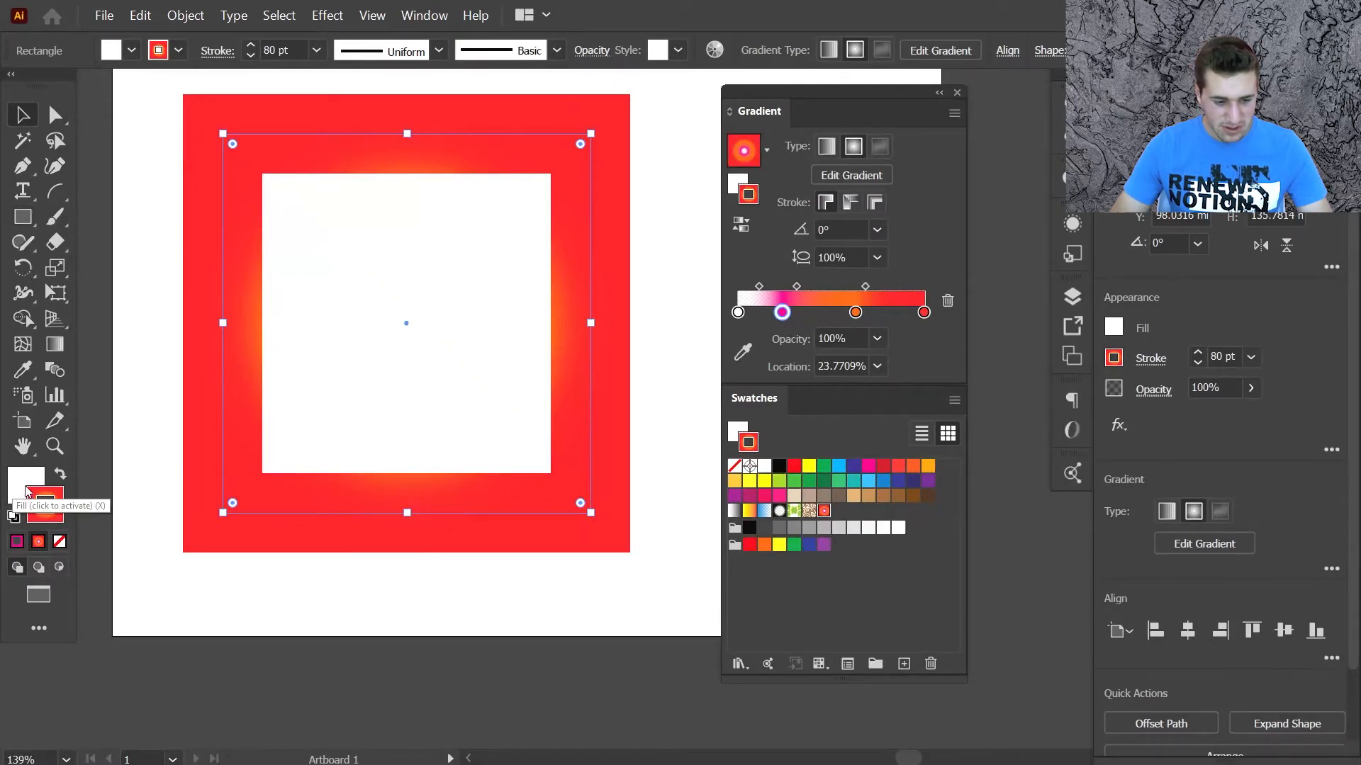
click(26, 489)
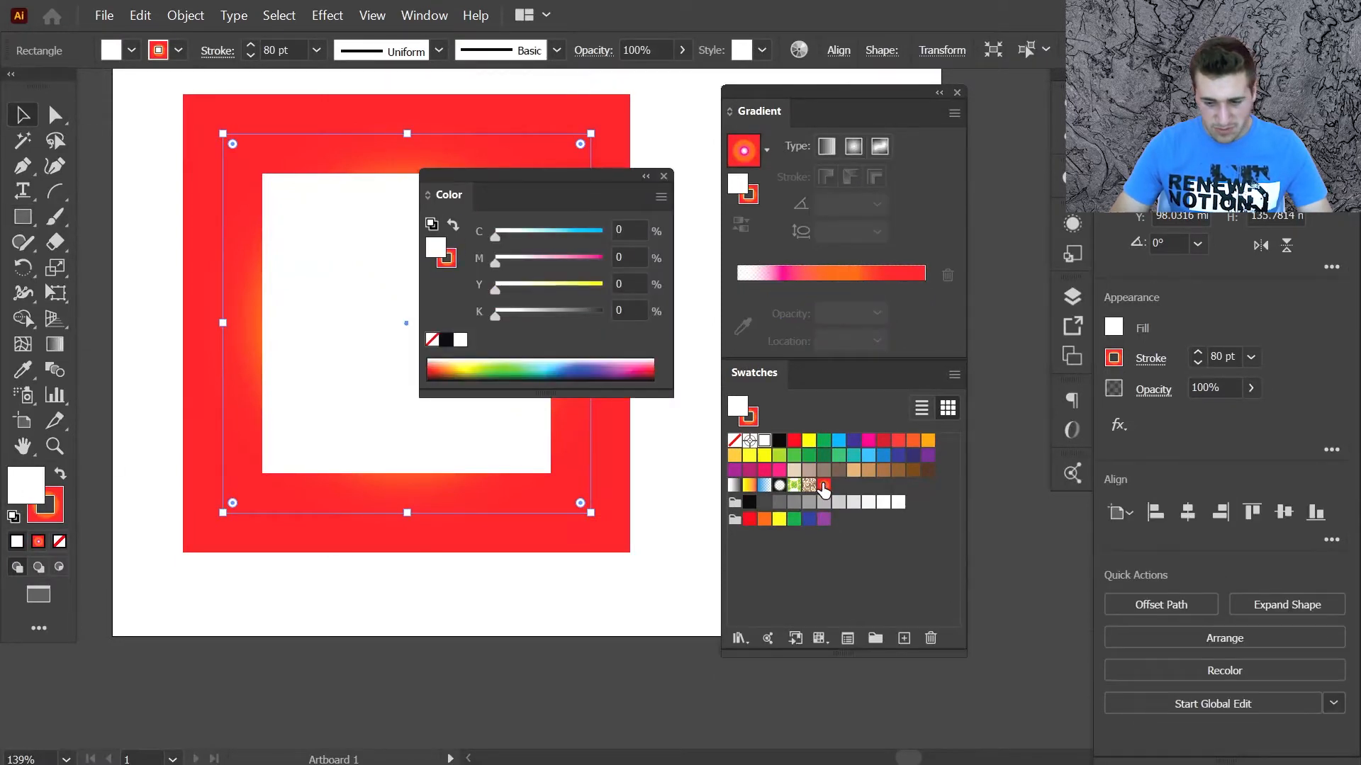
click(662, 176)
key(period)
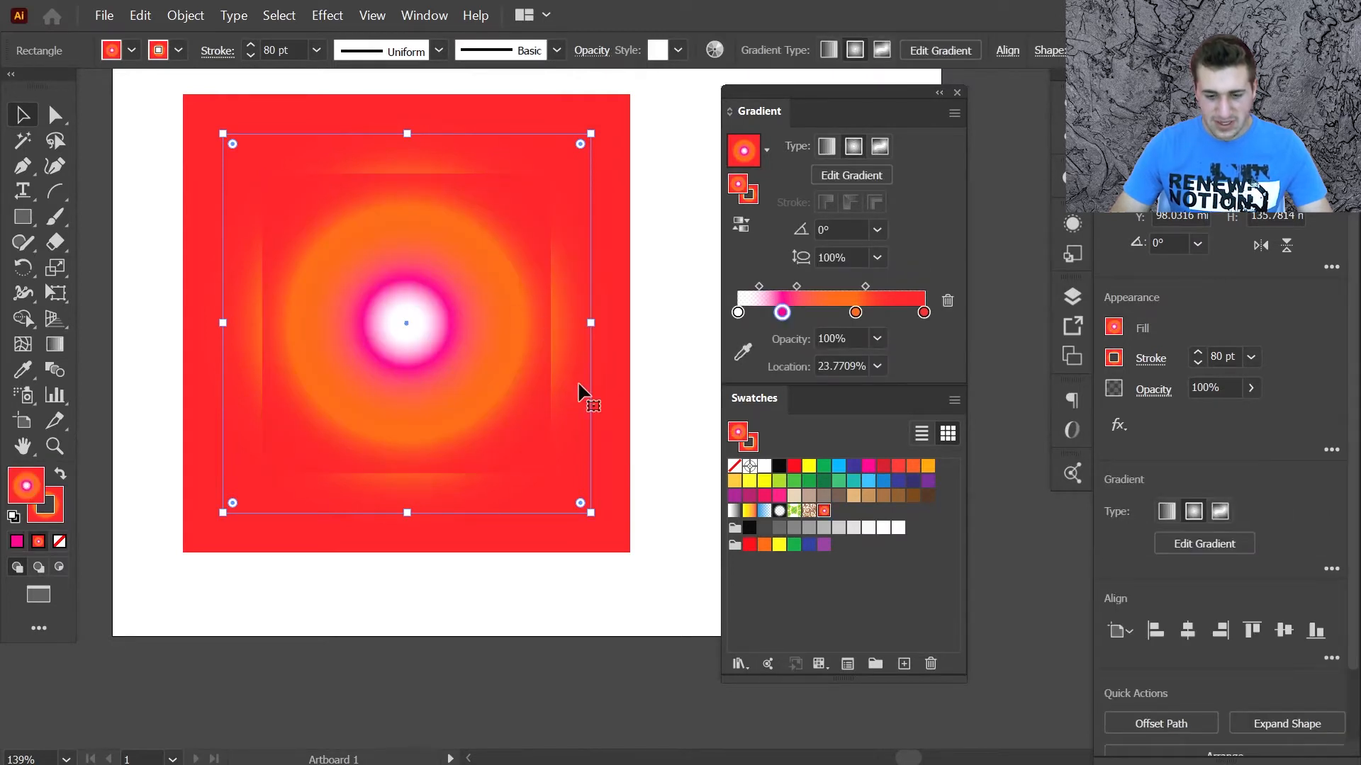
click(675, 259)
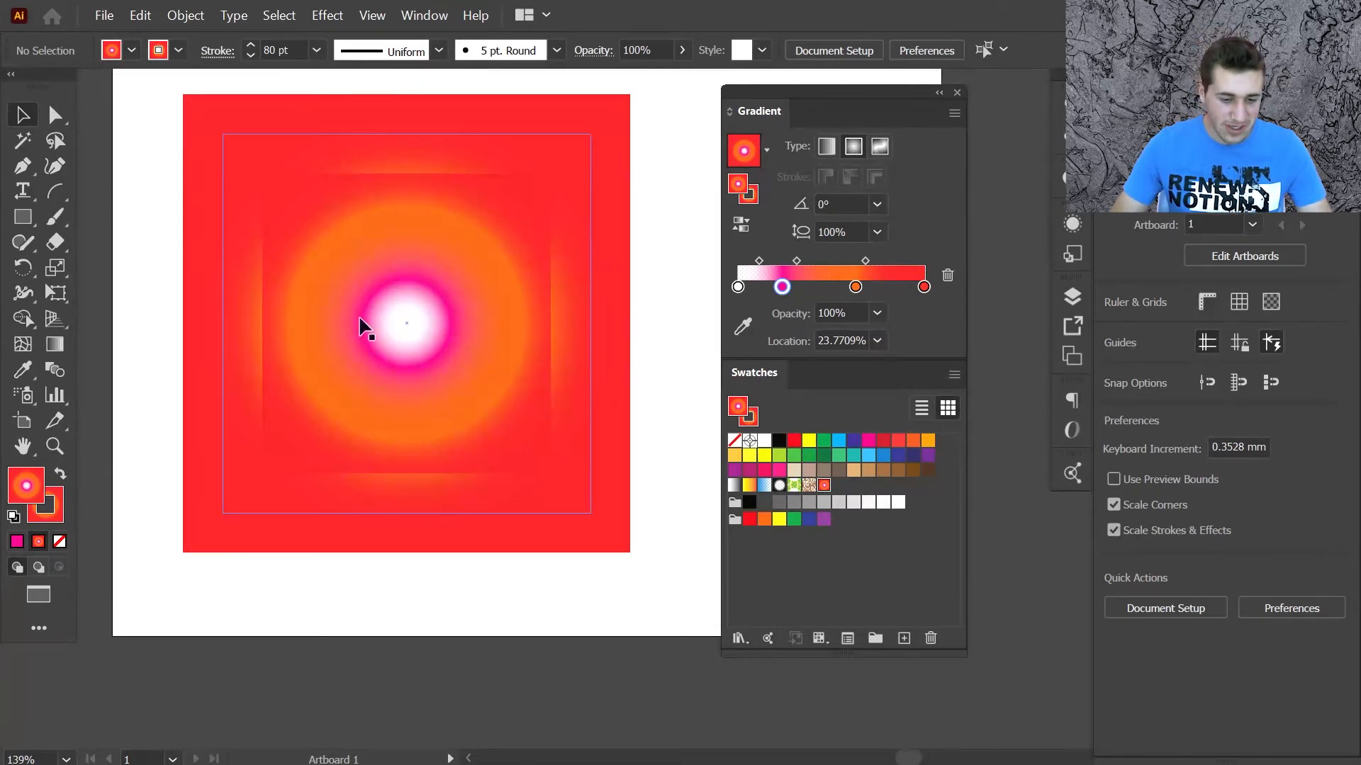
Inspect the rectangle's radial gradient fill and stroke up close, and delete the rectangle.
scroll(259, 335, up, 5)
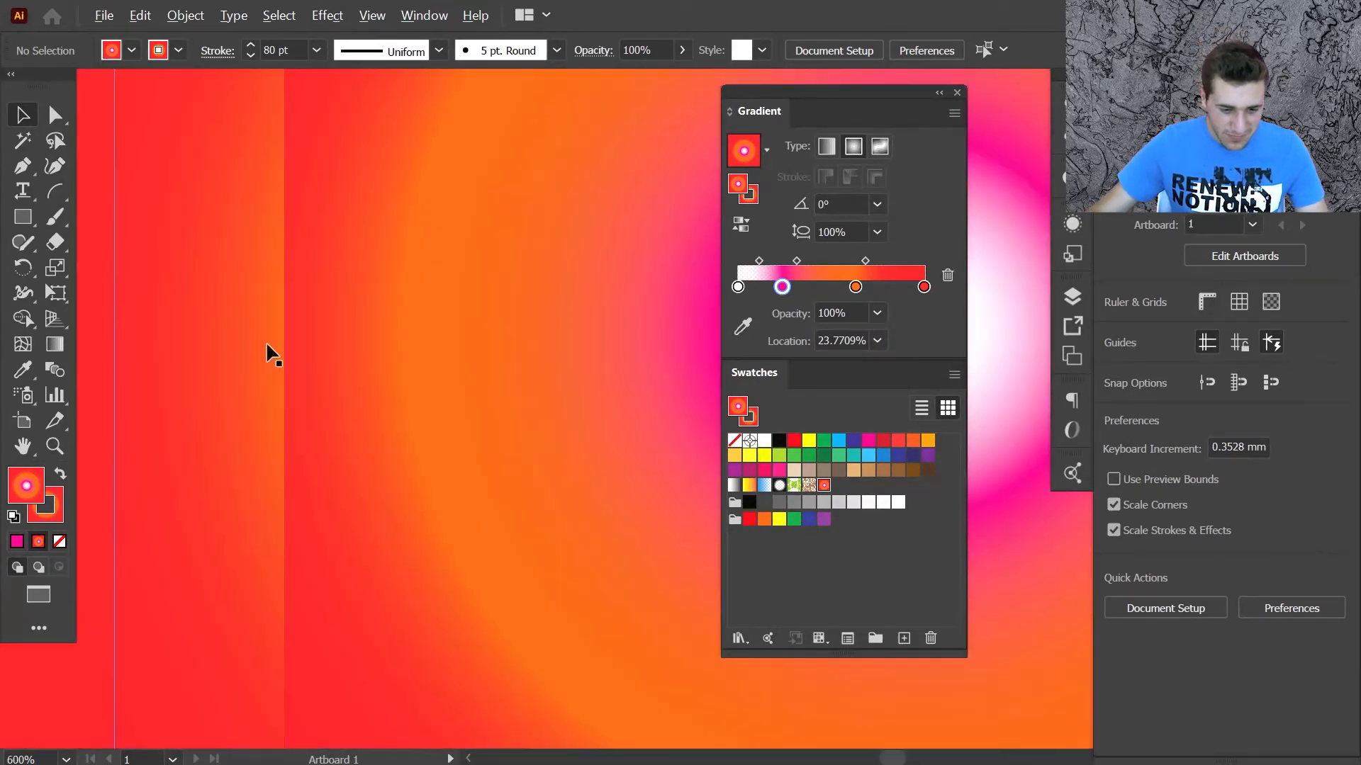
scroll(285, 354, down, 4)
scroll(234, 337, down, 5)
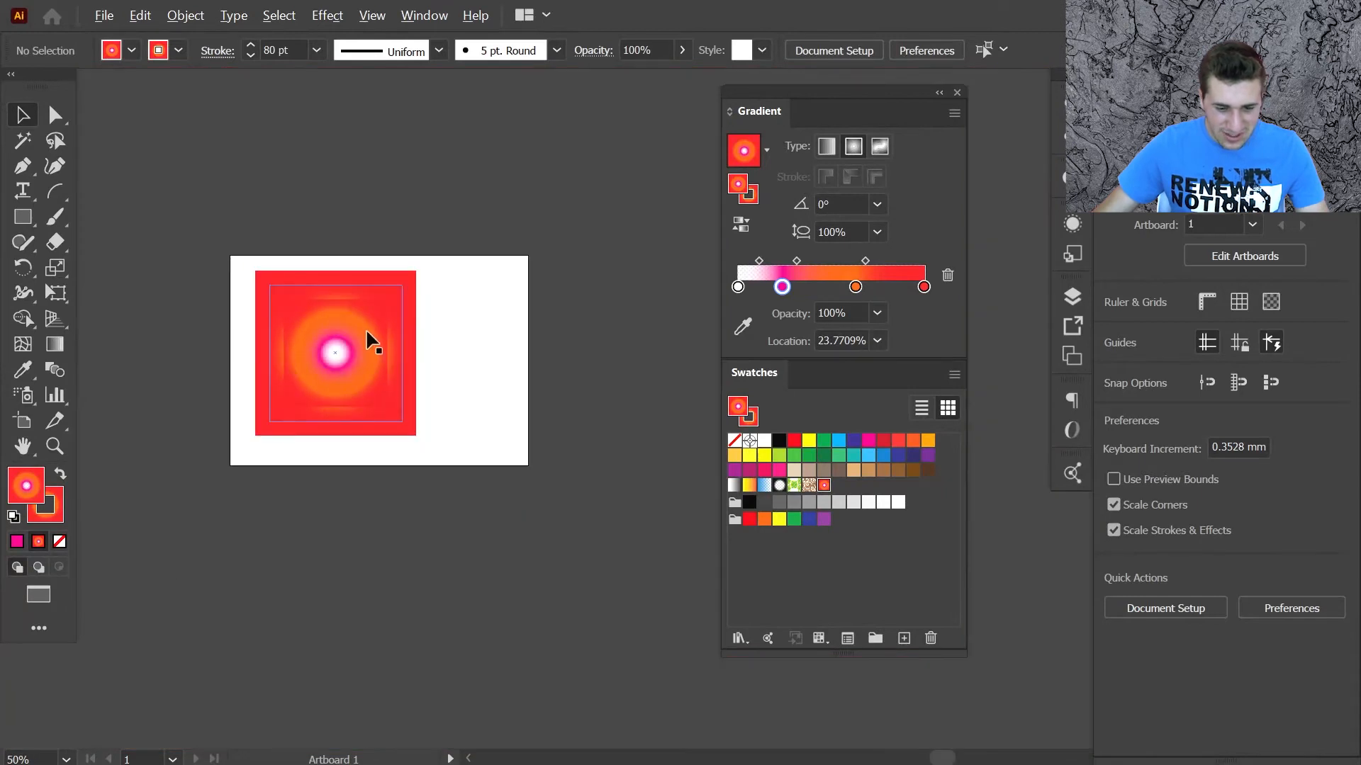
scroll(372, 343, up, 2)
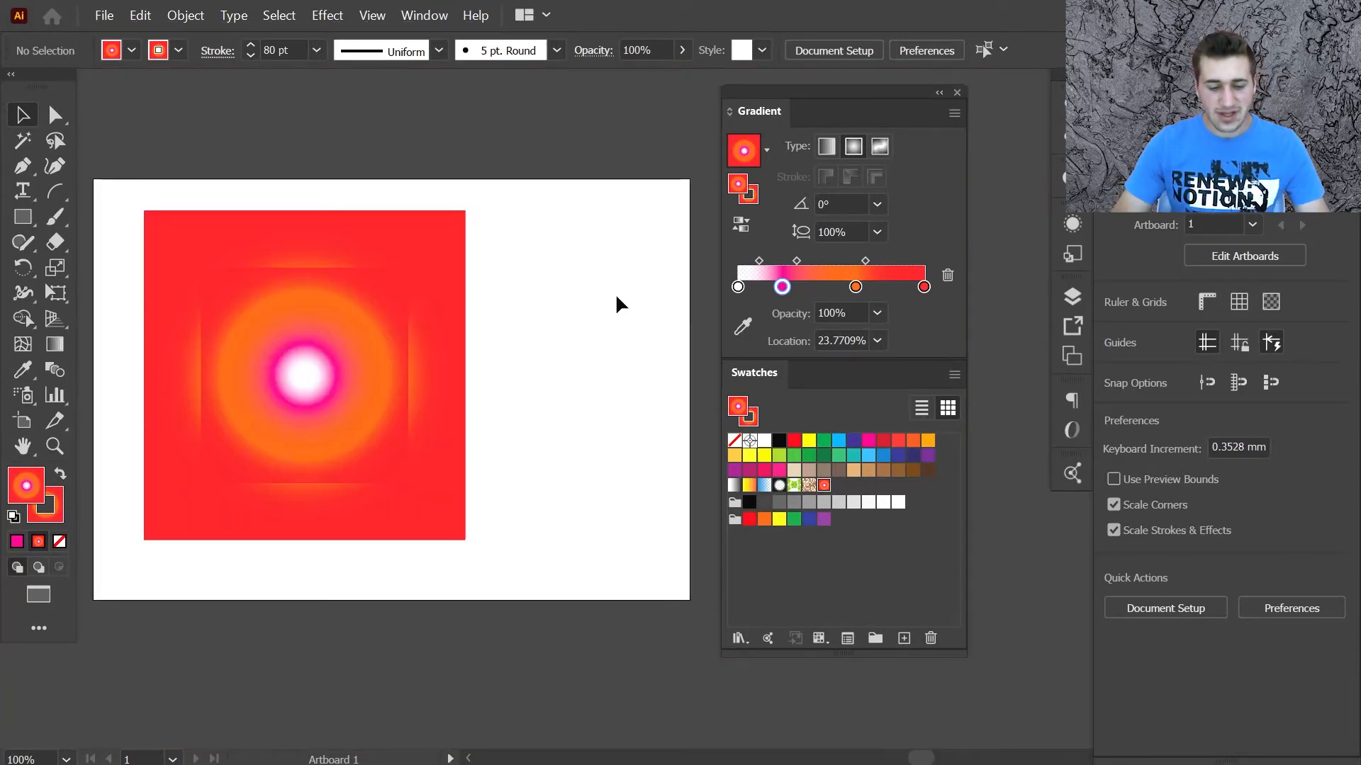
click(284, 385)
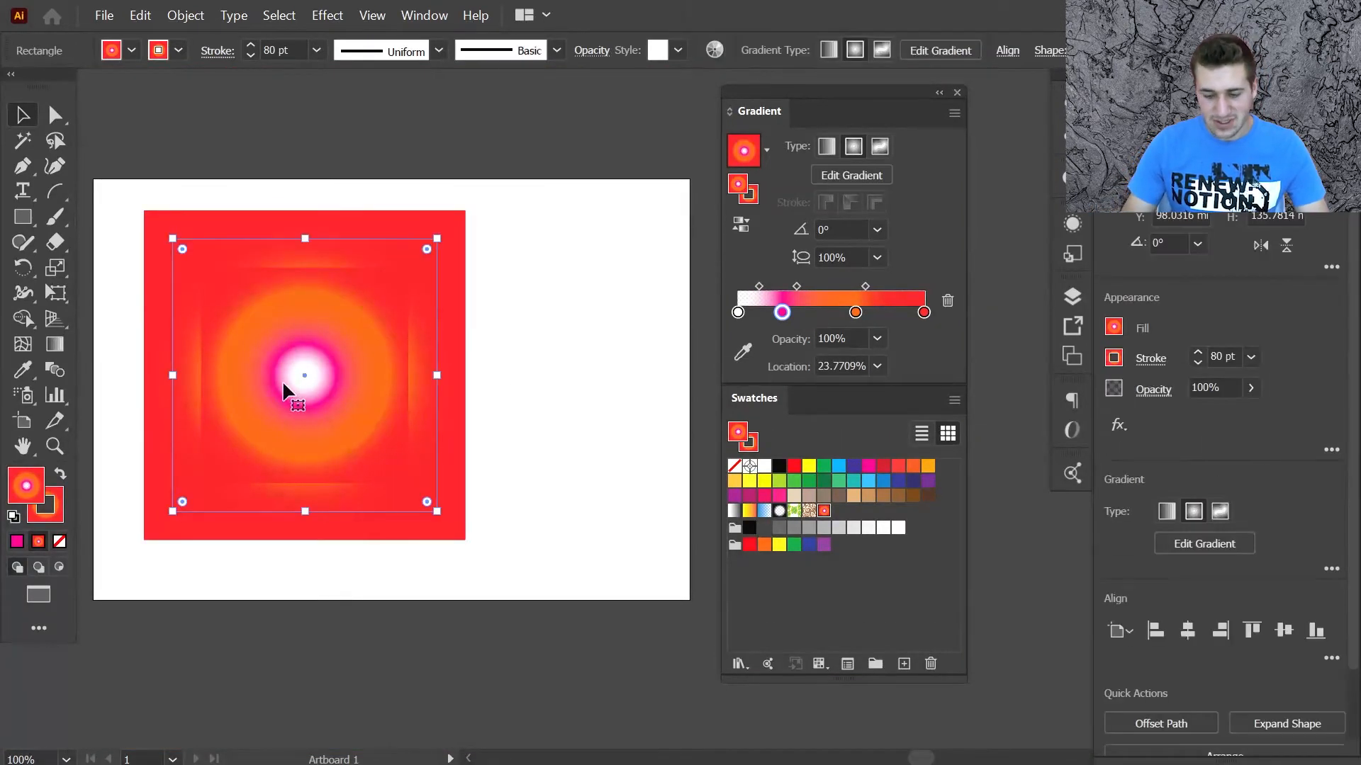
key(Delete)
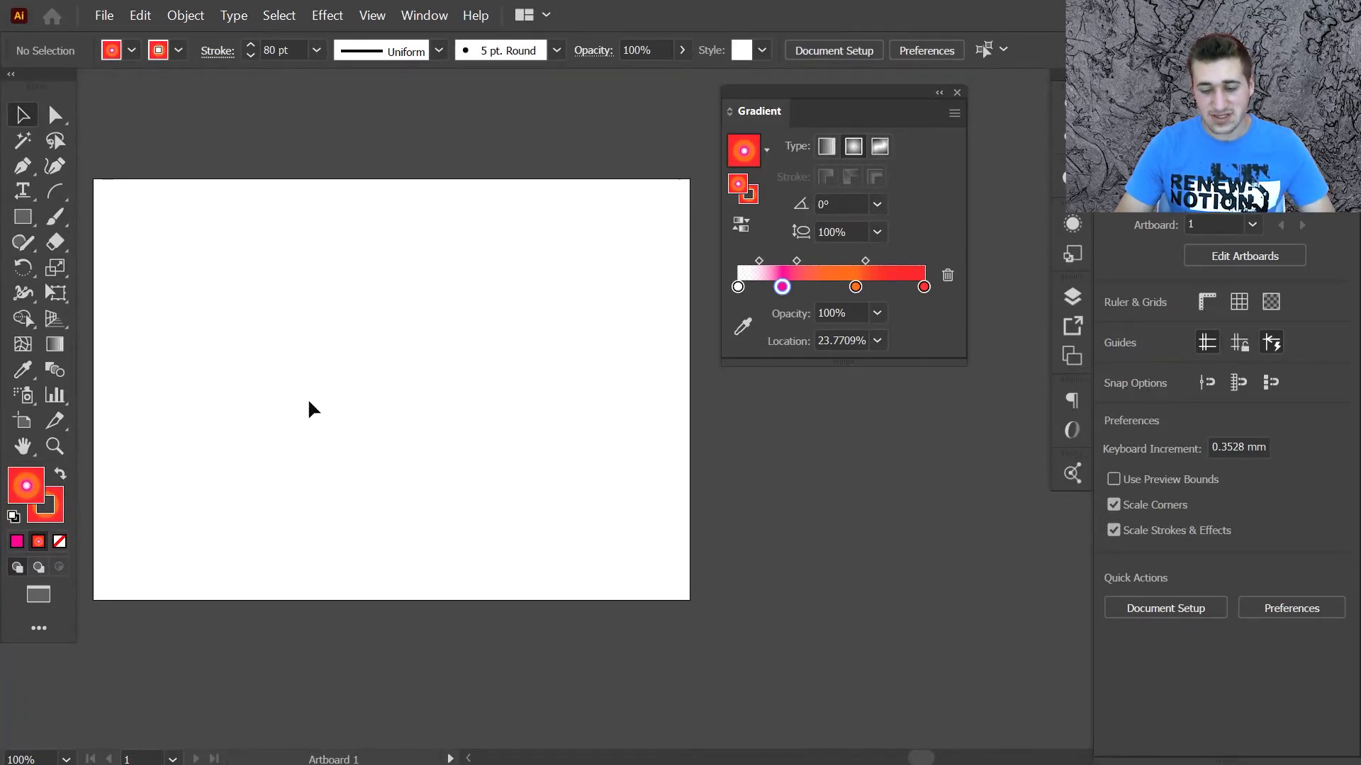
With the new white rectangle selected, show the Swatches panel and open the Brights gradient swatch library.
scroll(309, 403, left, 7)
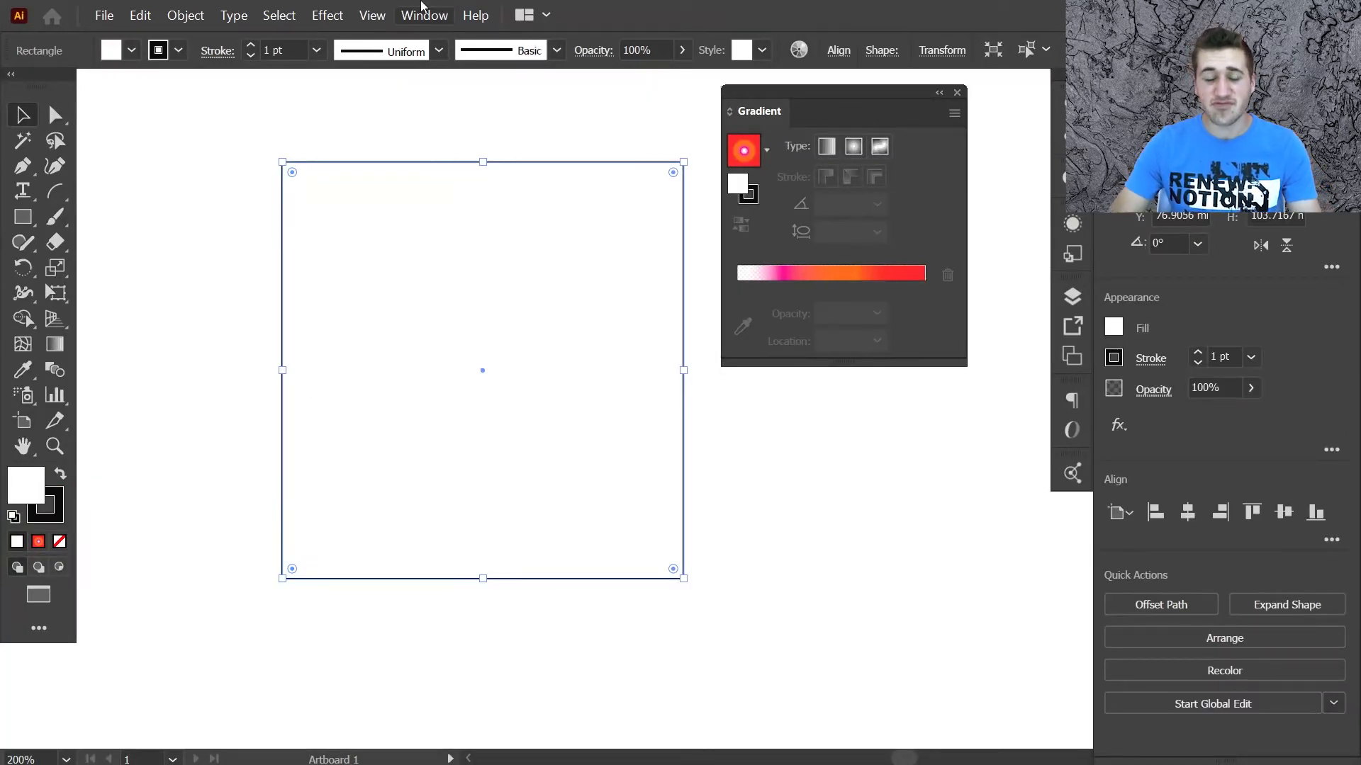
click(423, 14)
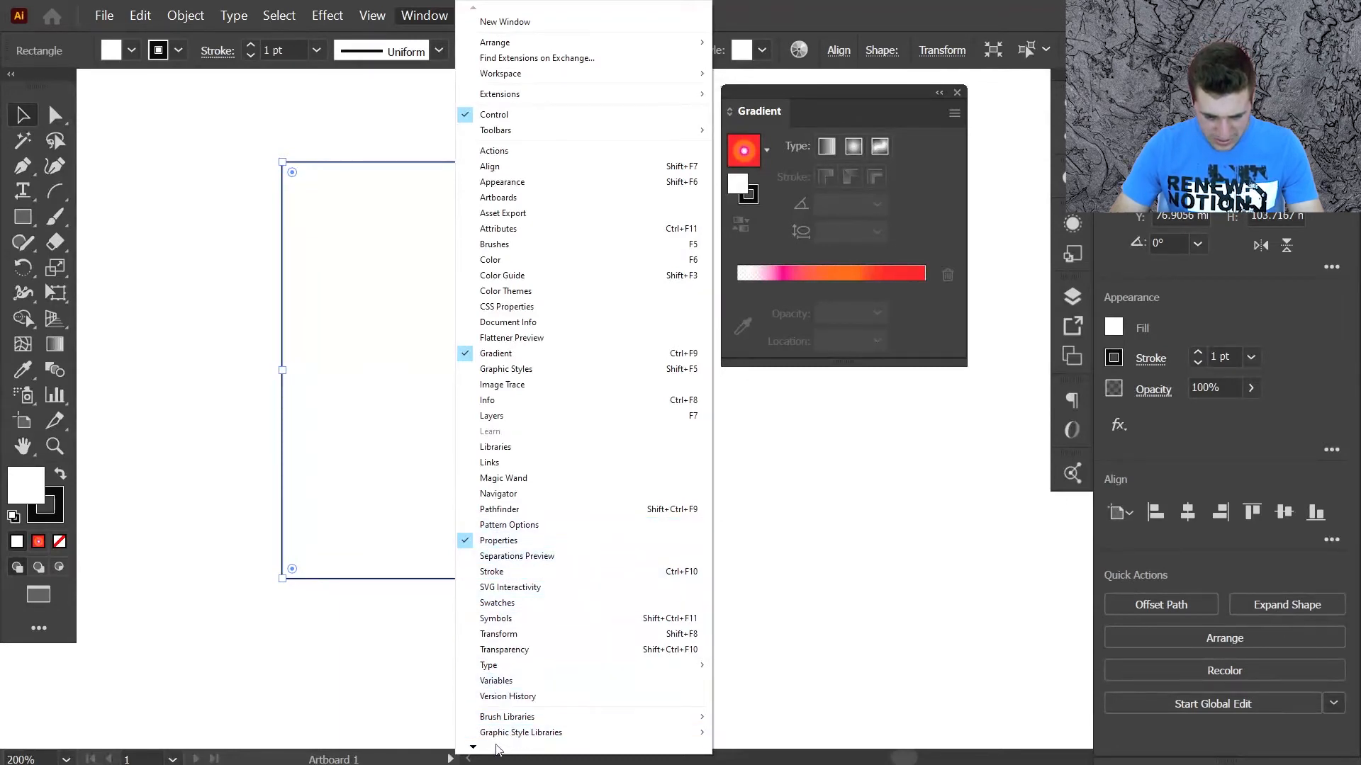
mouse_move(545, 730)
mouse_move(638, 712)
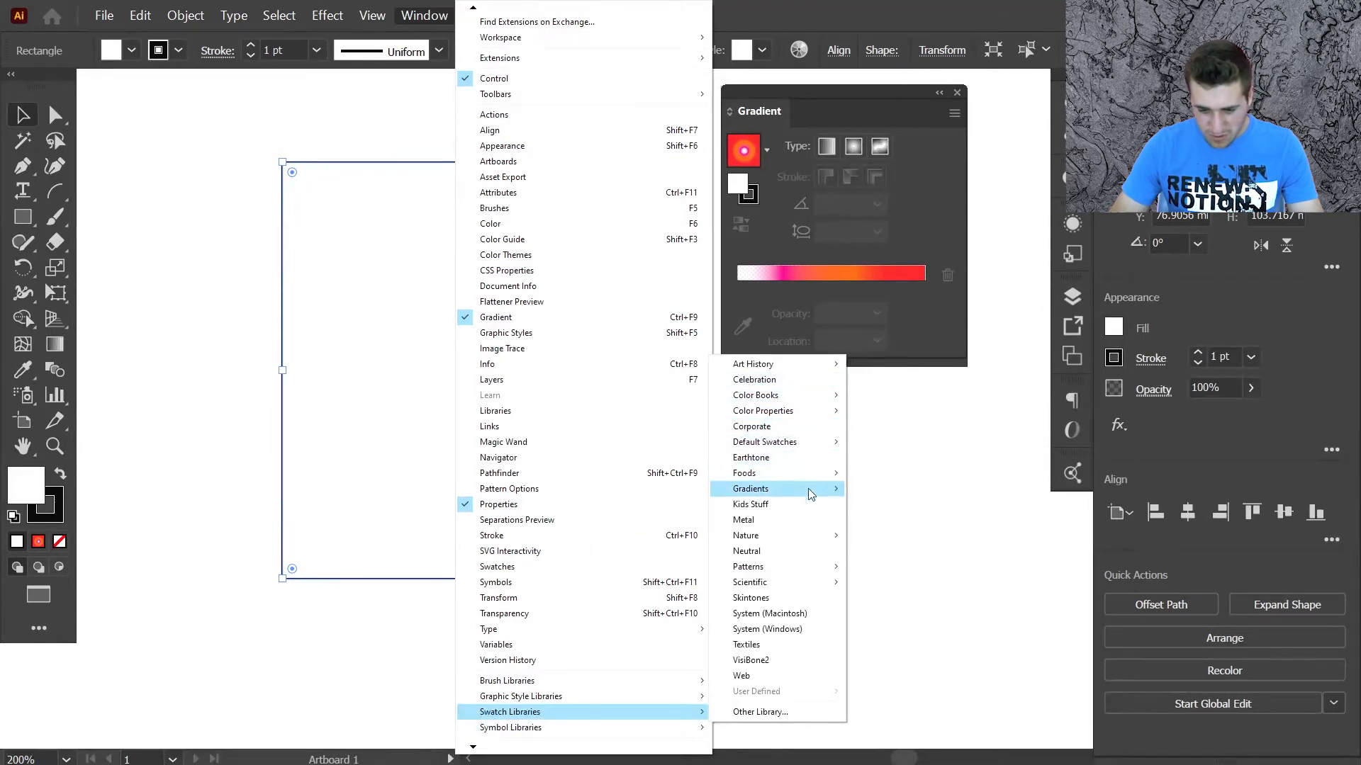
mouse_move(811, 490)
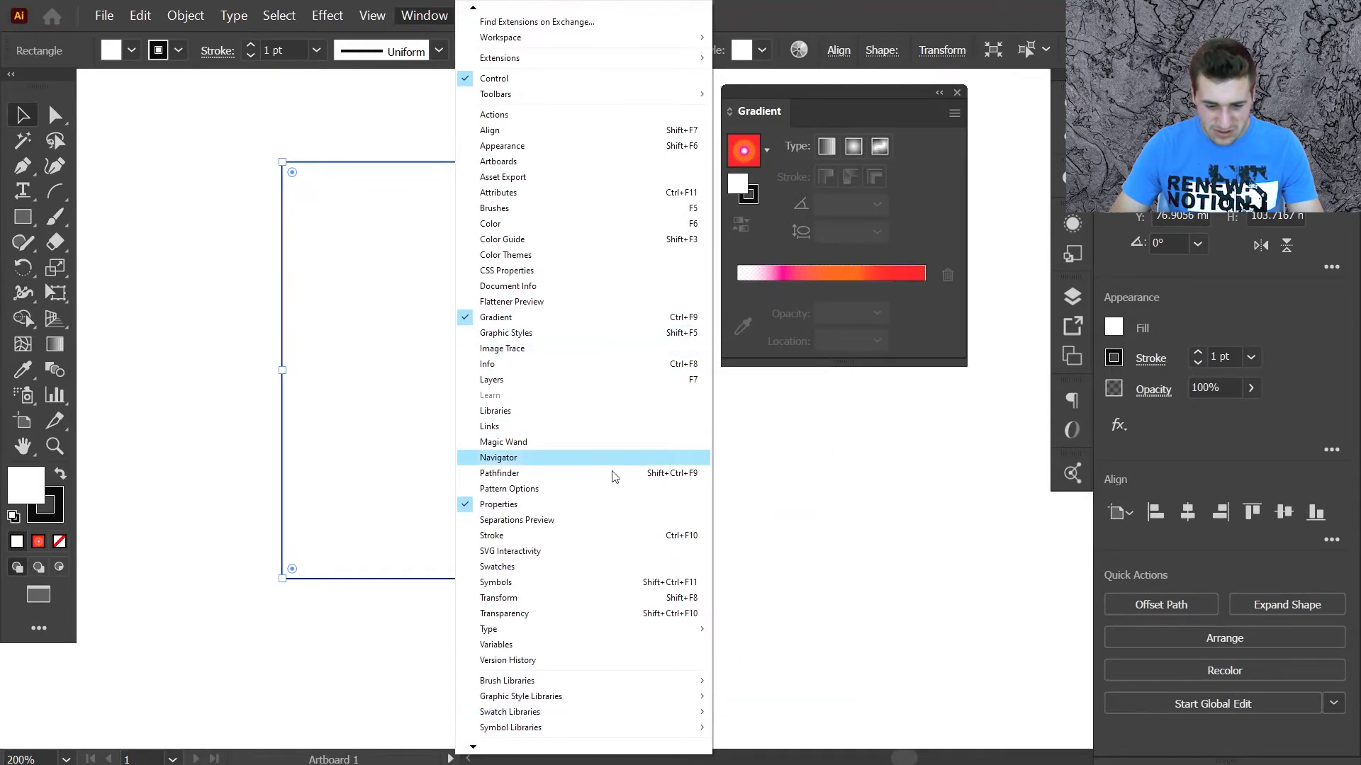
click(592, 566)
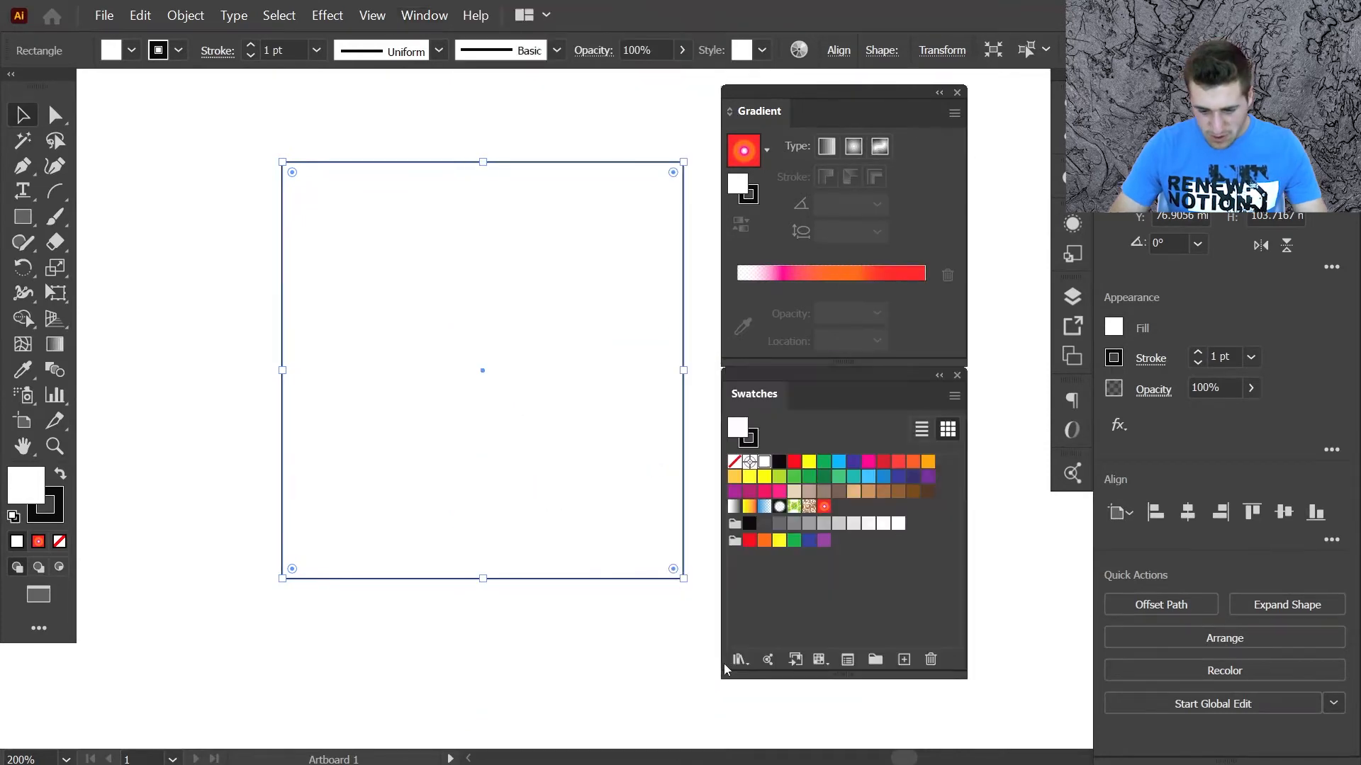
click(738, 660)
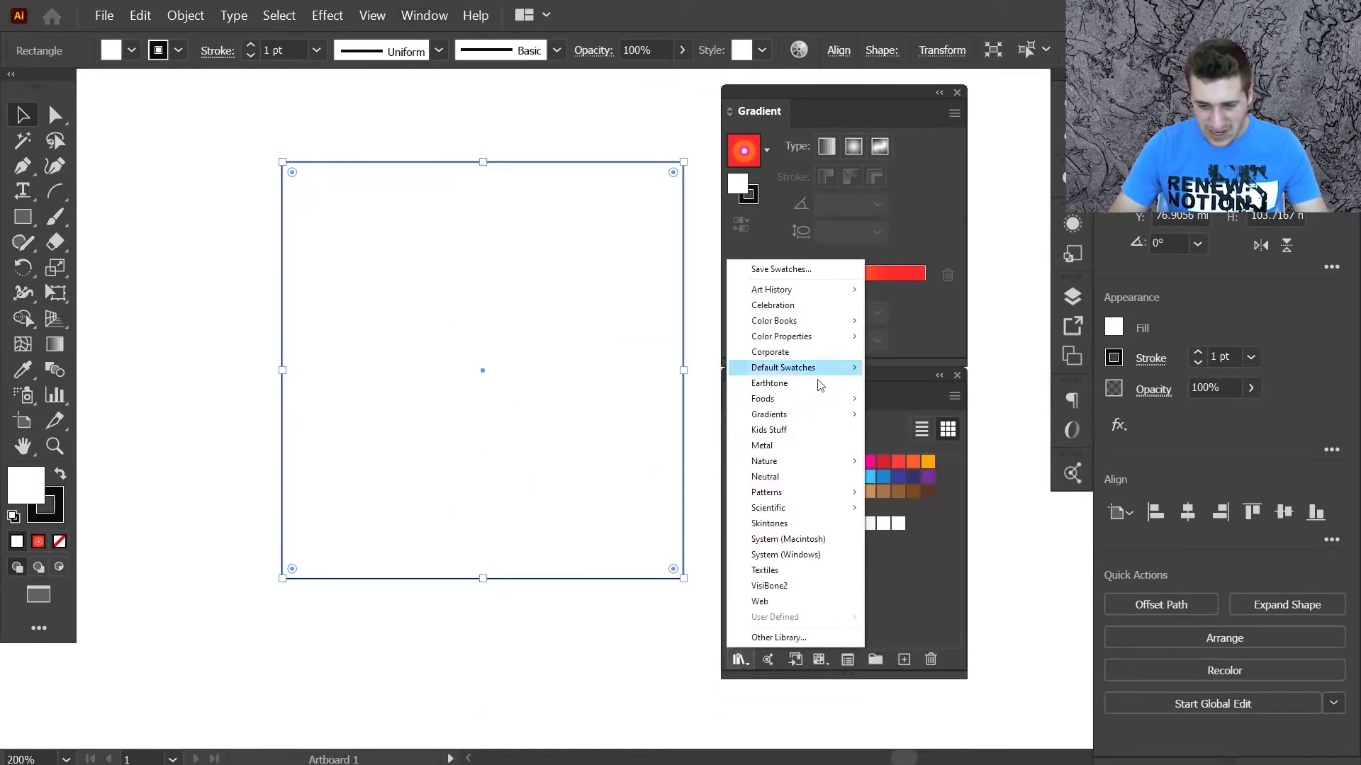
mouse_move(812, 418)
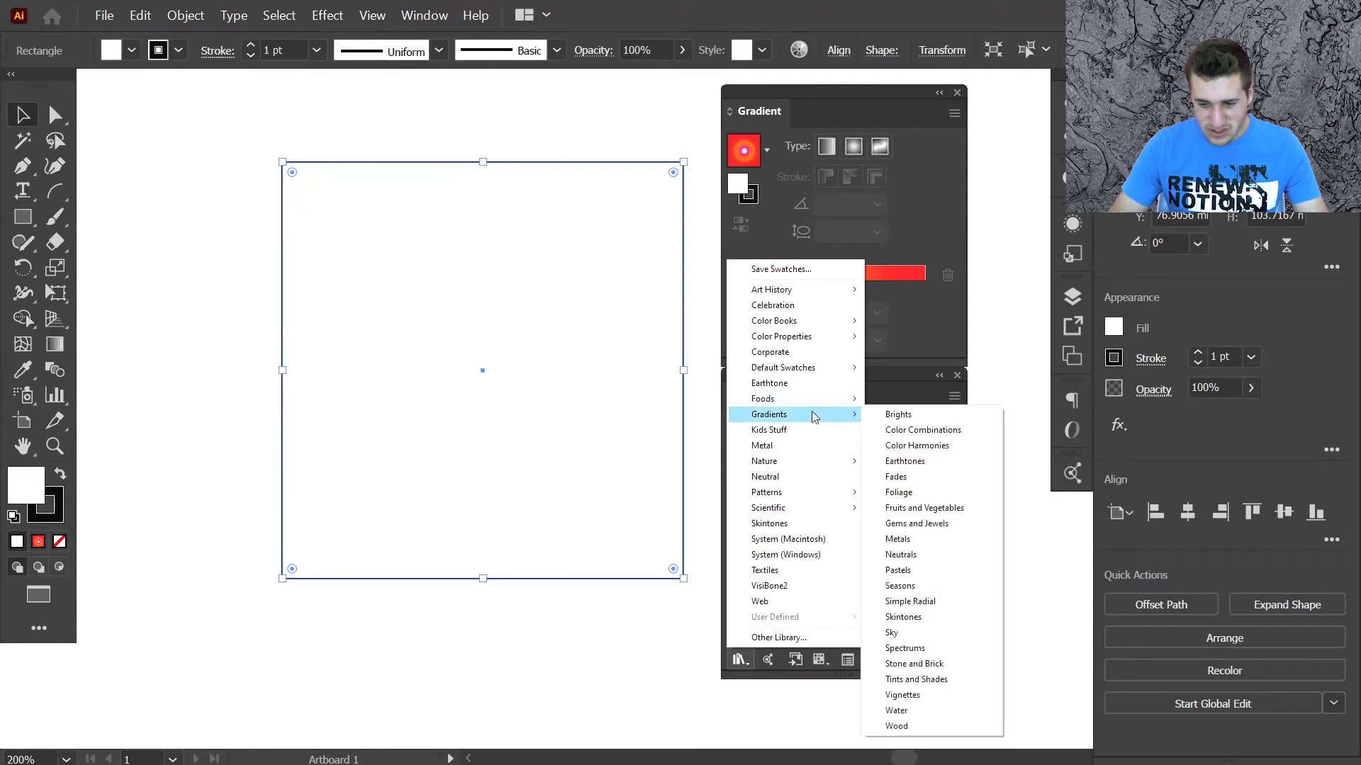
click(913, 422)
Browse the gradient libraries and try an Earthtones and a Fruits and Vegetables gradient on the rectangle's fill.
click(314, 607)
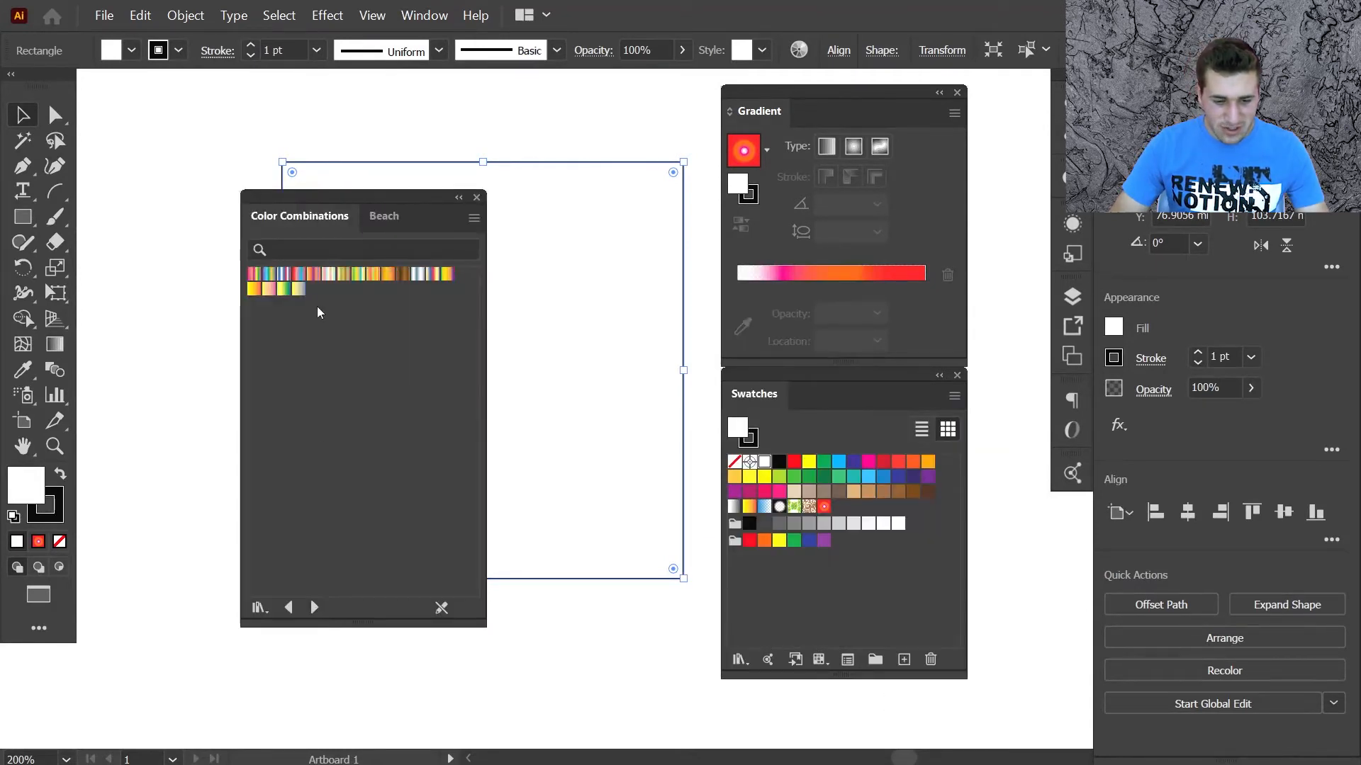
click(307, 610)
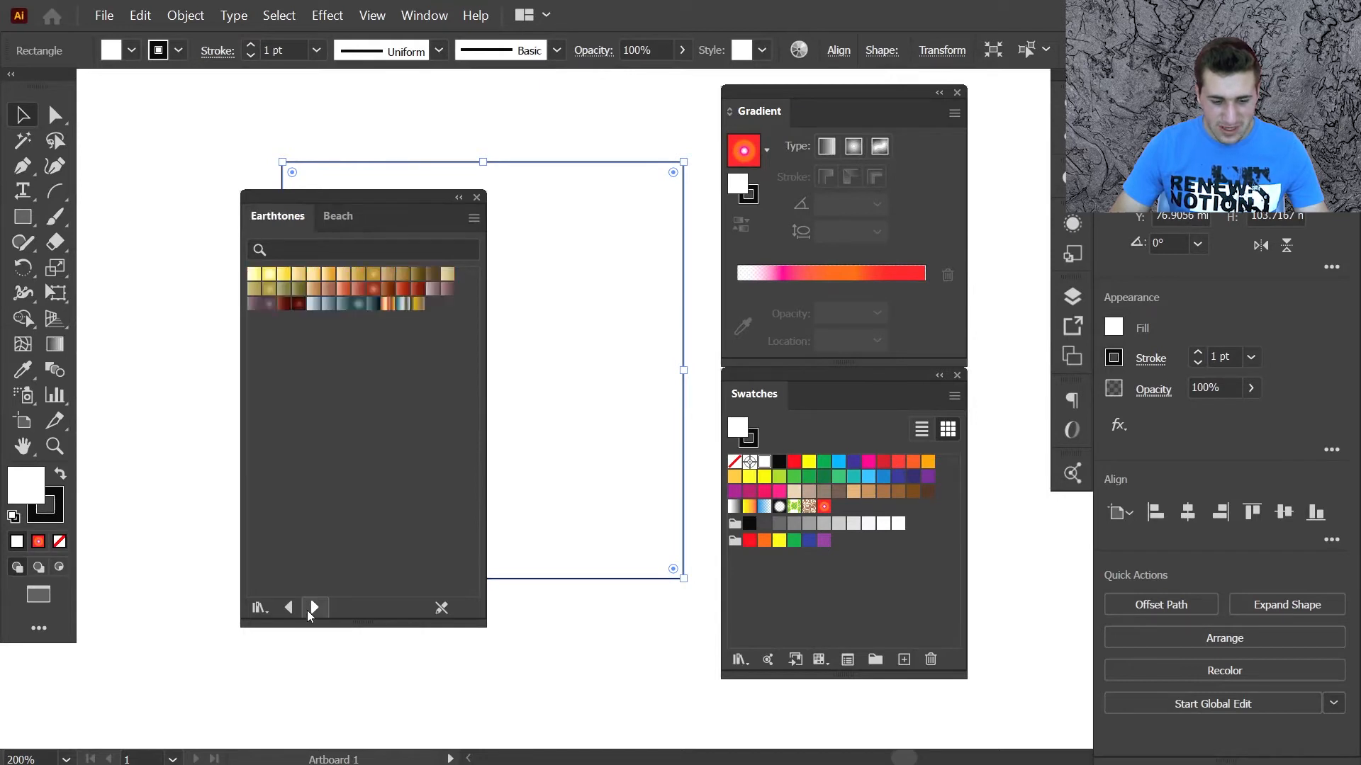
click(368, 275)
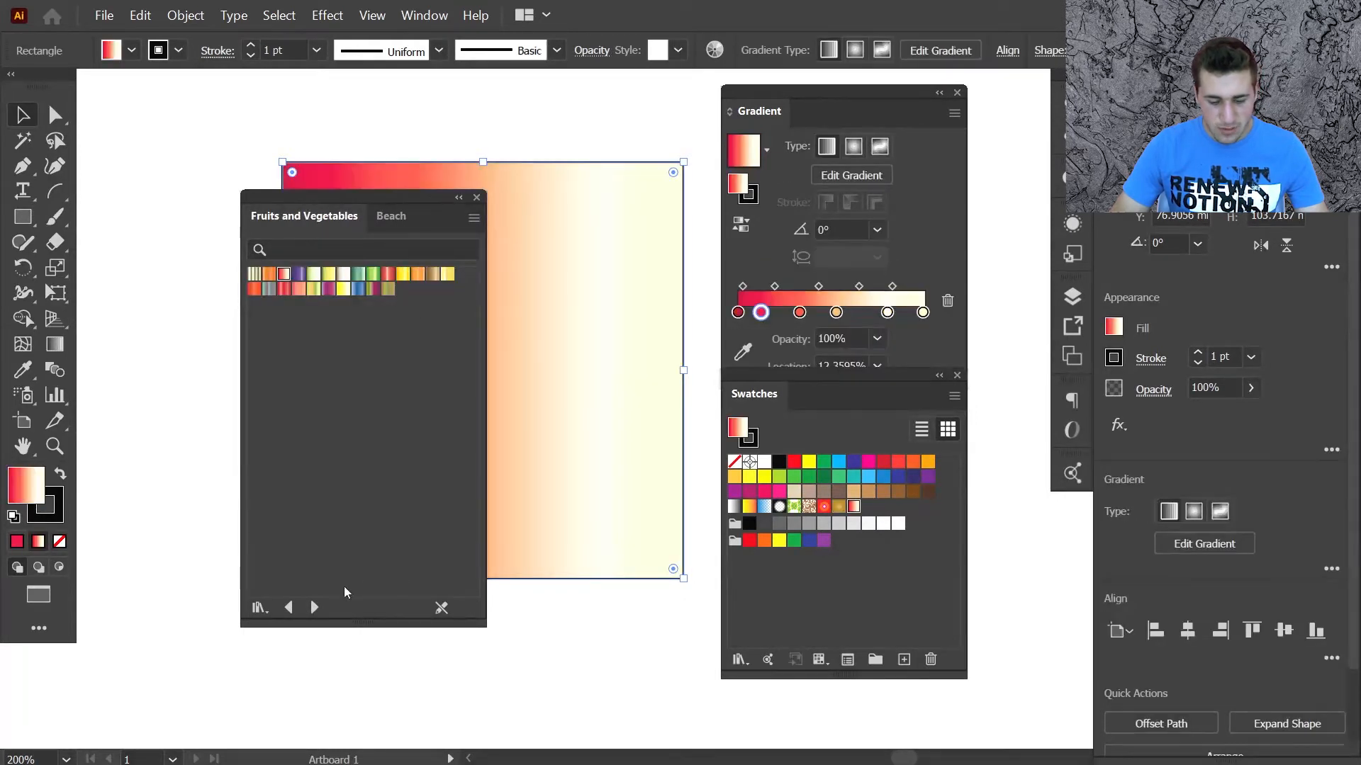
Fill the rectangle with the crimson gradient with a pale pink band from the Gems and Jewels library and close the library.
click(316, 608)
click(316, 608)
click(316, 608)
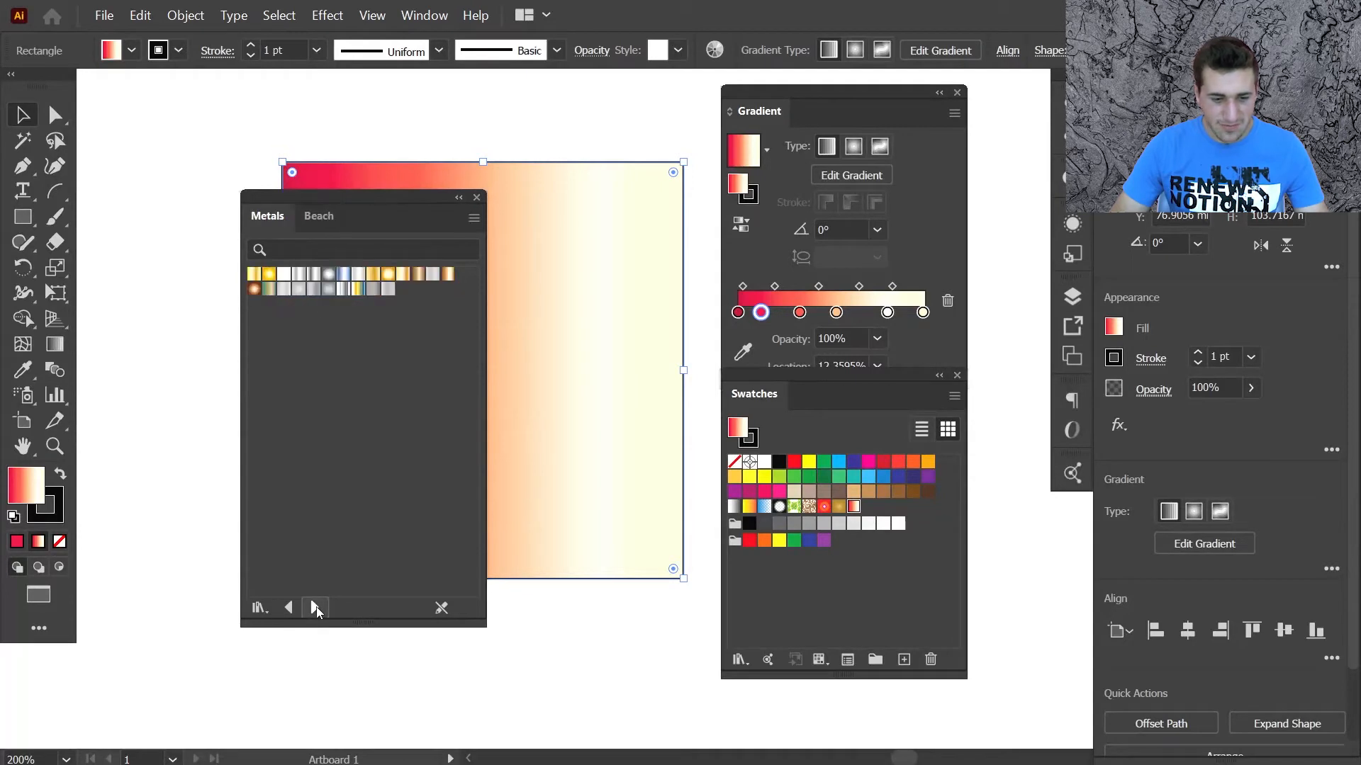
click(288, 607)
click(269, 289)
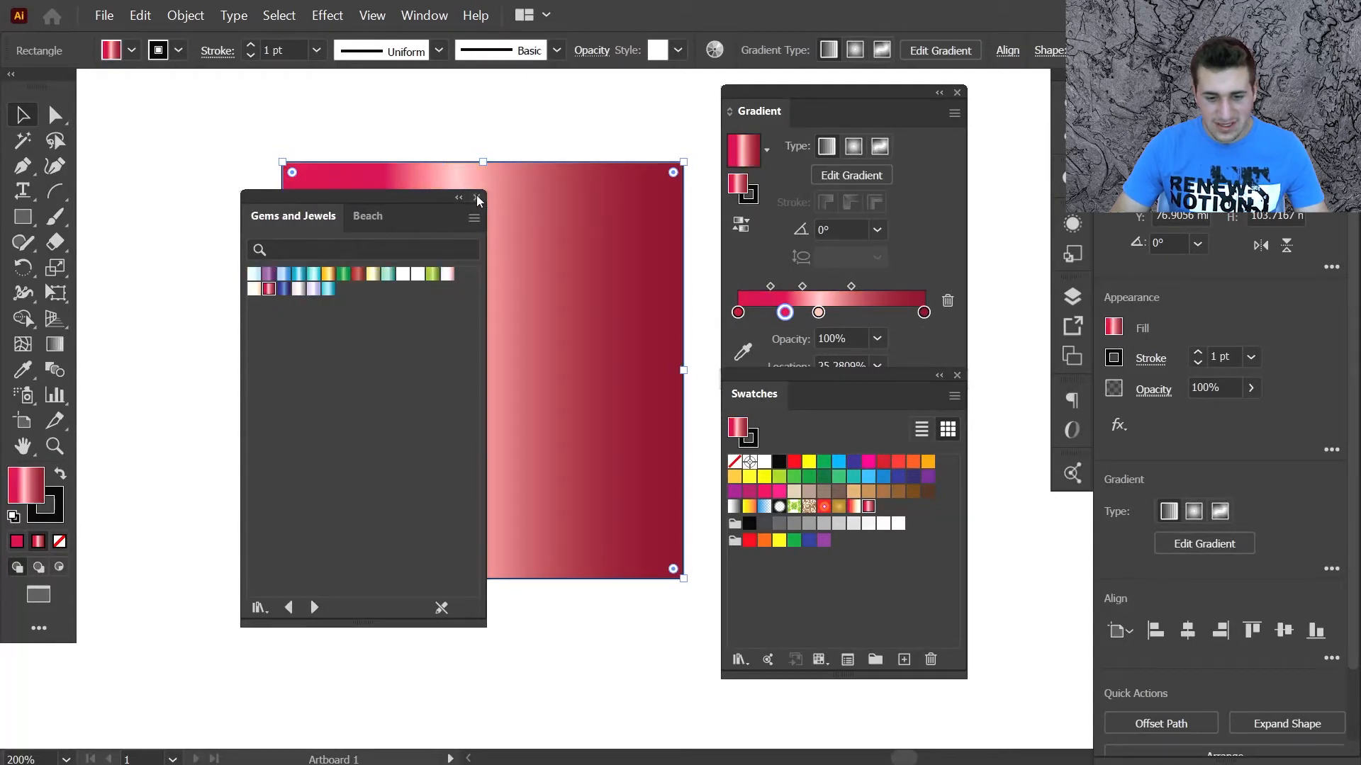
click(477, 197)
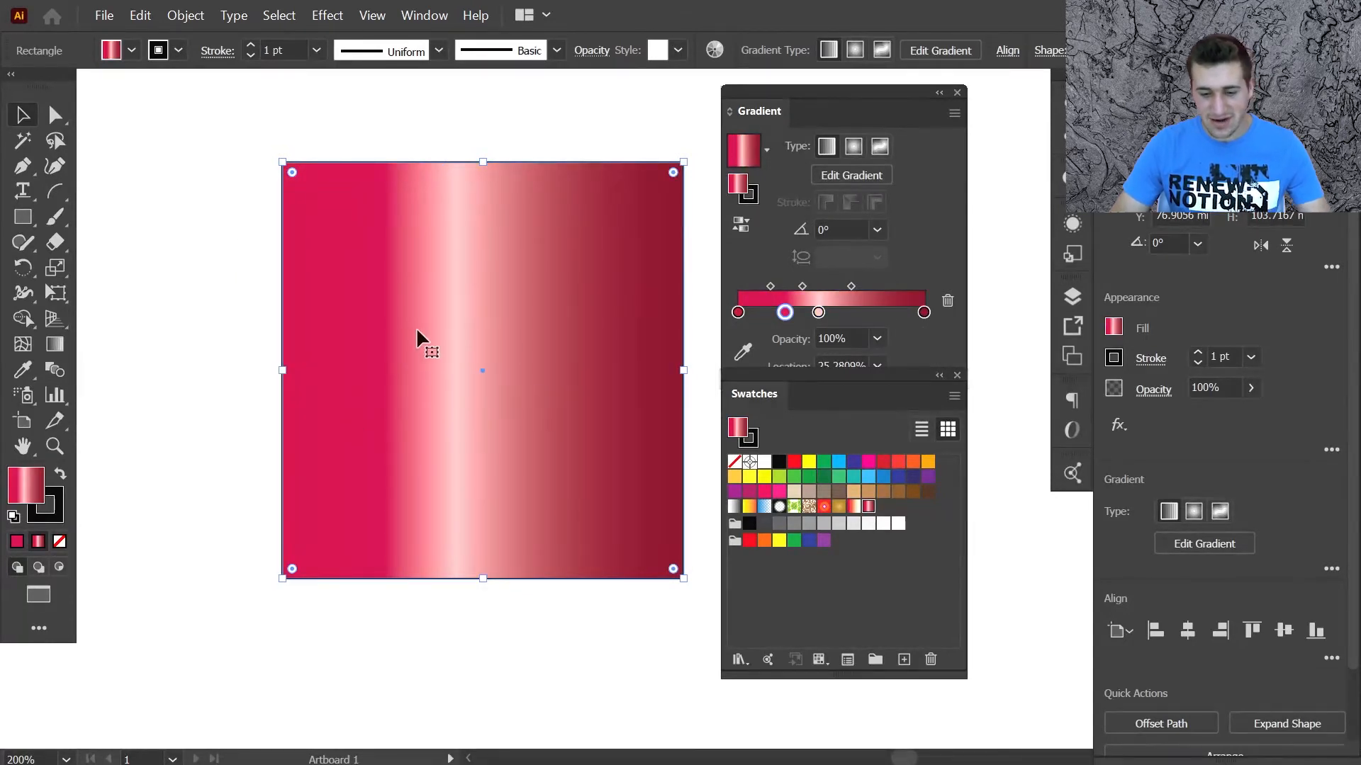
Remove the gradient's second color stop and adjust the pale pink stop, with midpoints at about 22% and 59% location.
drag(820, 313, 762, 377)
drag(819, 287, 765, 287)
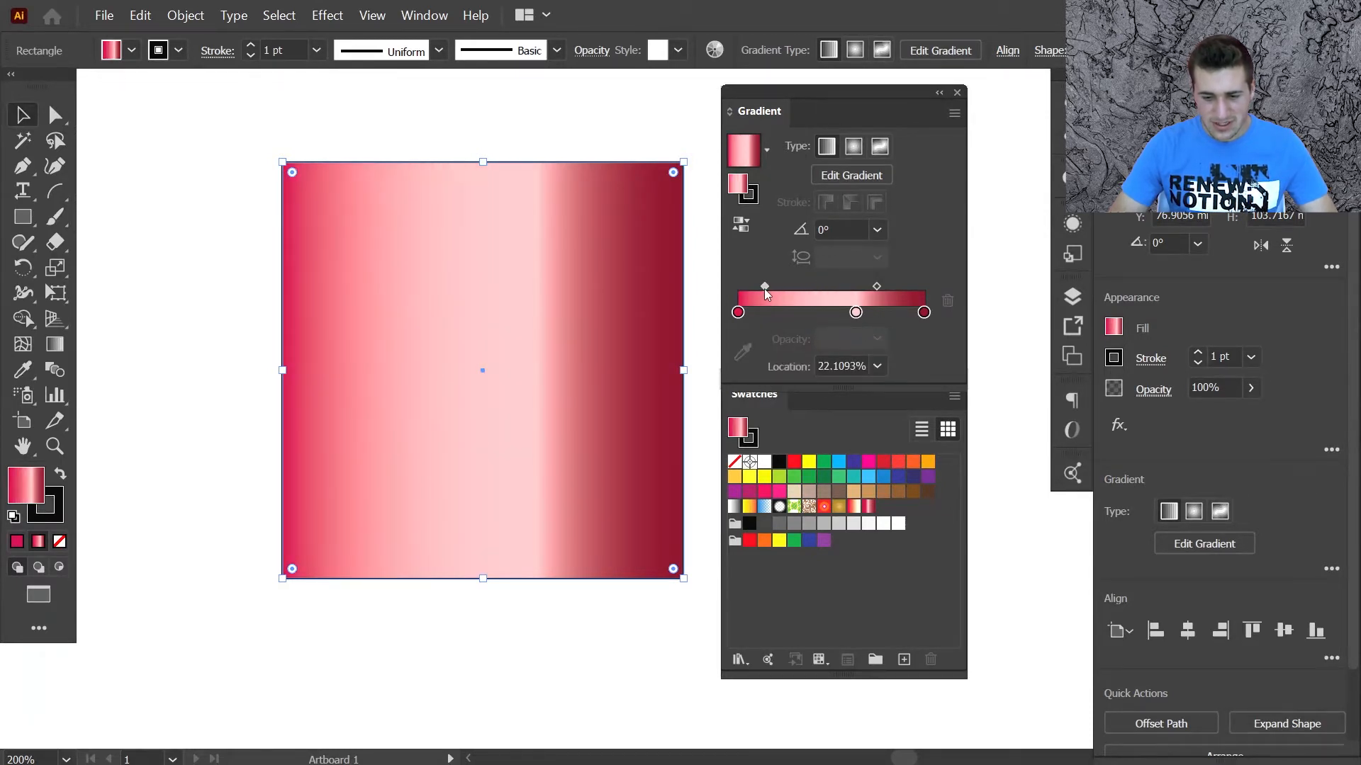
drag(890, 286, 896, 287)
key(ctrl+shift+a)
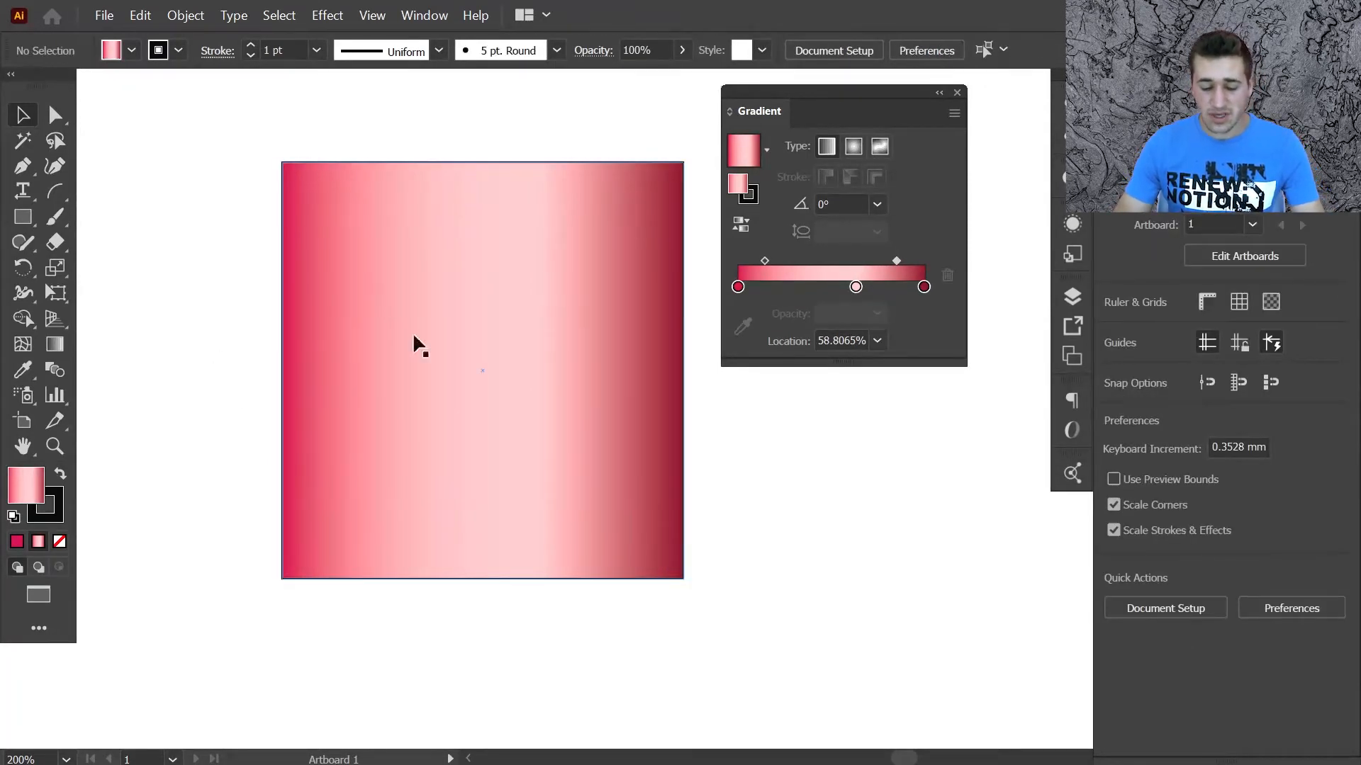
Edit the gradient directly on the rectangle, adjusting the first midpoint and moving the pale pink stop to about 47% location.
click(512, 353)
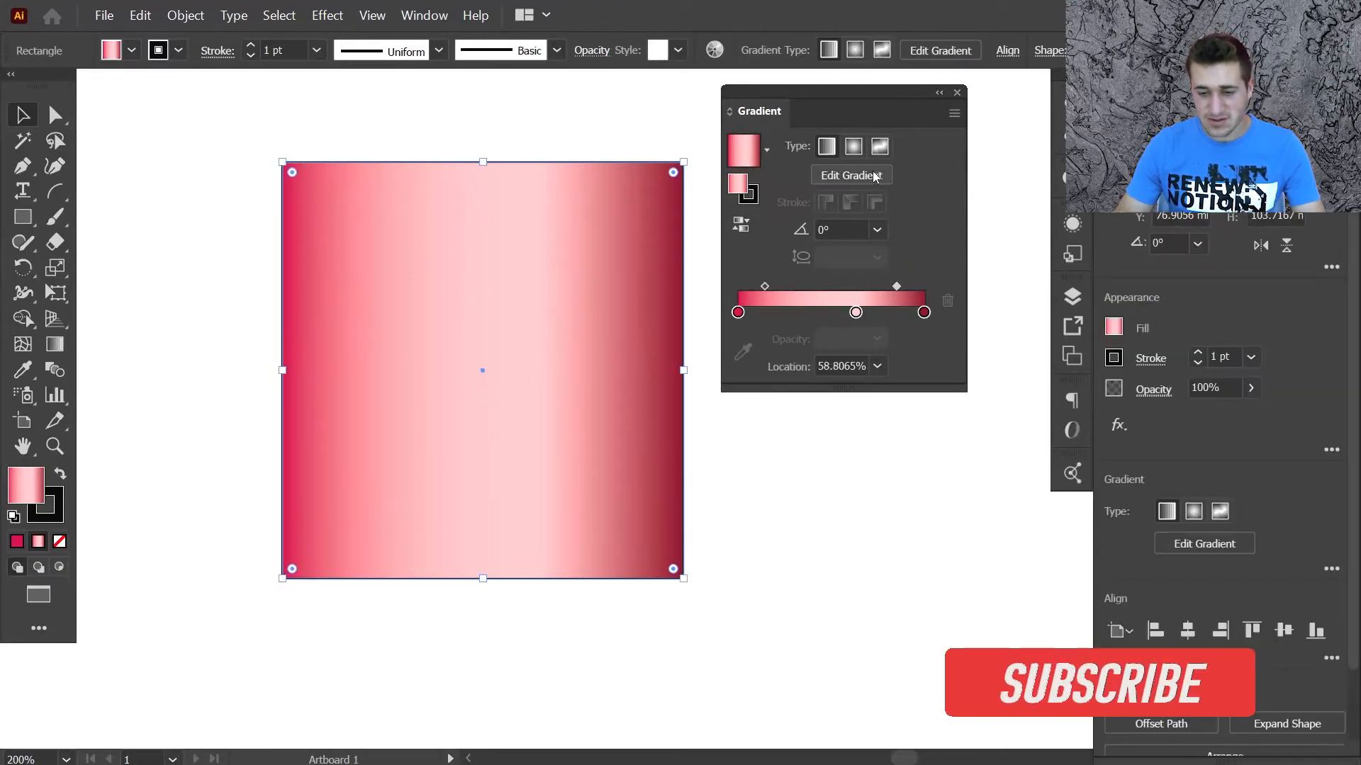
click(840, 177)
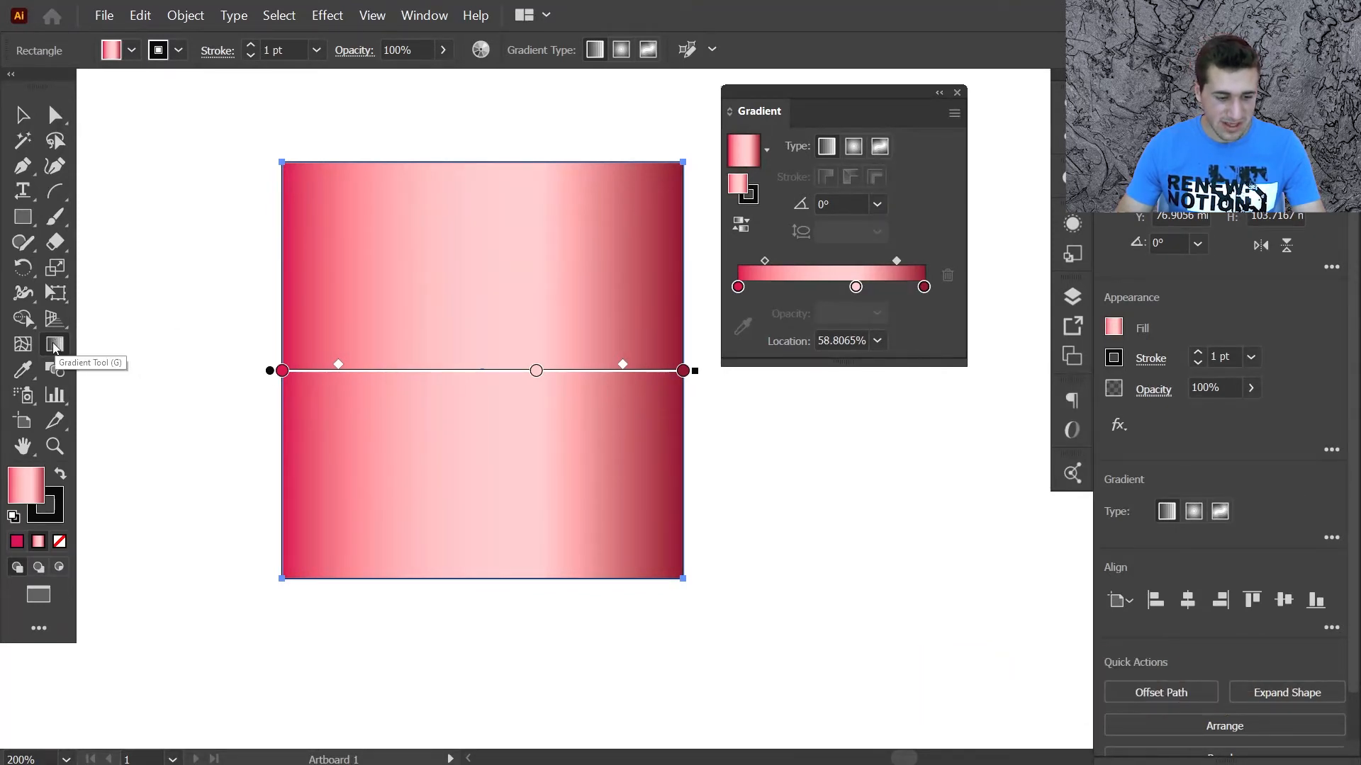
mouse_move(347, 366)
mouse_down()
mouse_move(456, 364)
mouse_move(360, 363)
mouse_up()
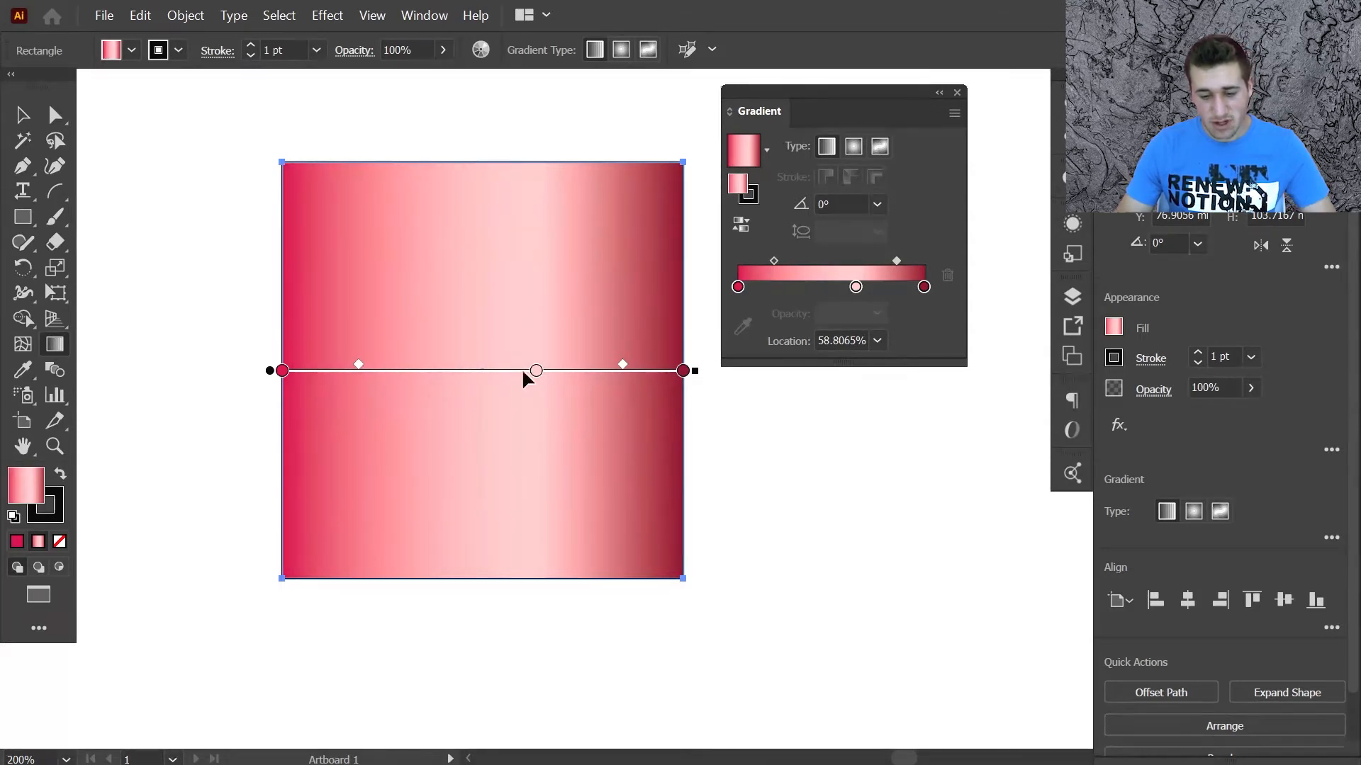
drag(535, 371, 471, 371)
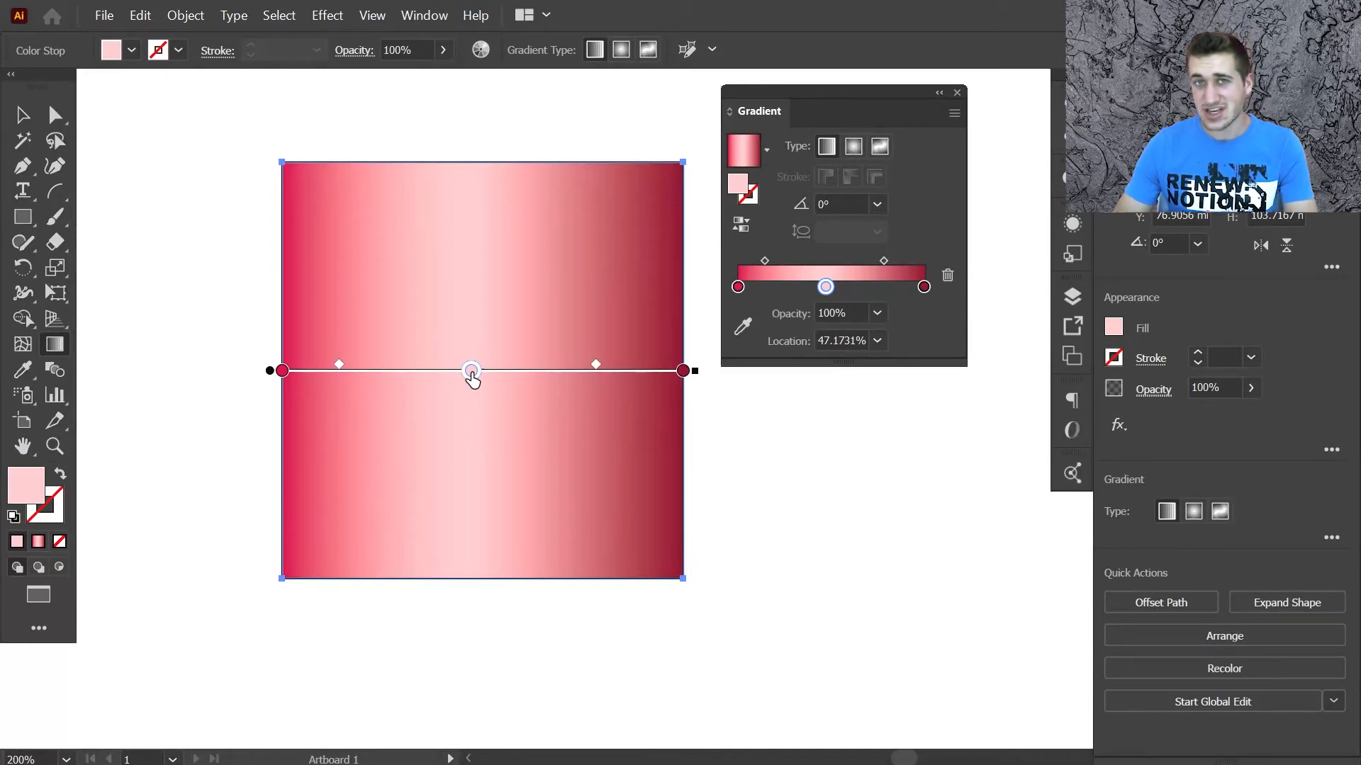
Delete the rectangle with the crimson and pink gradient.
key(v)
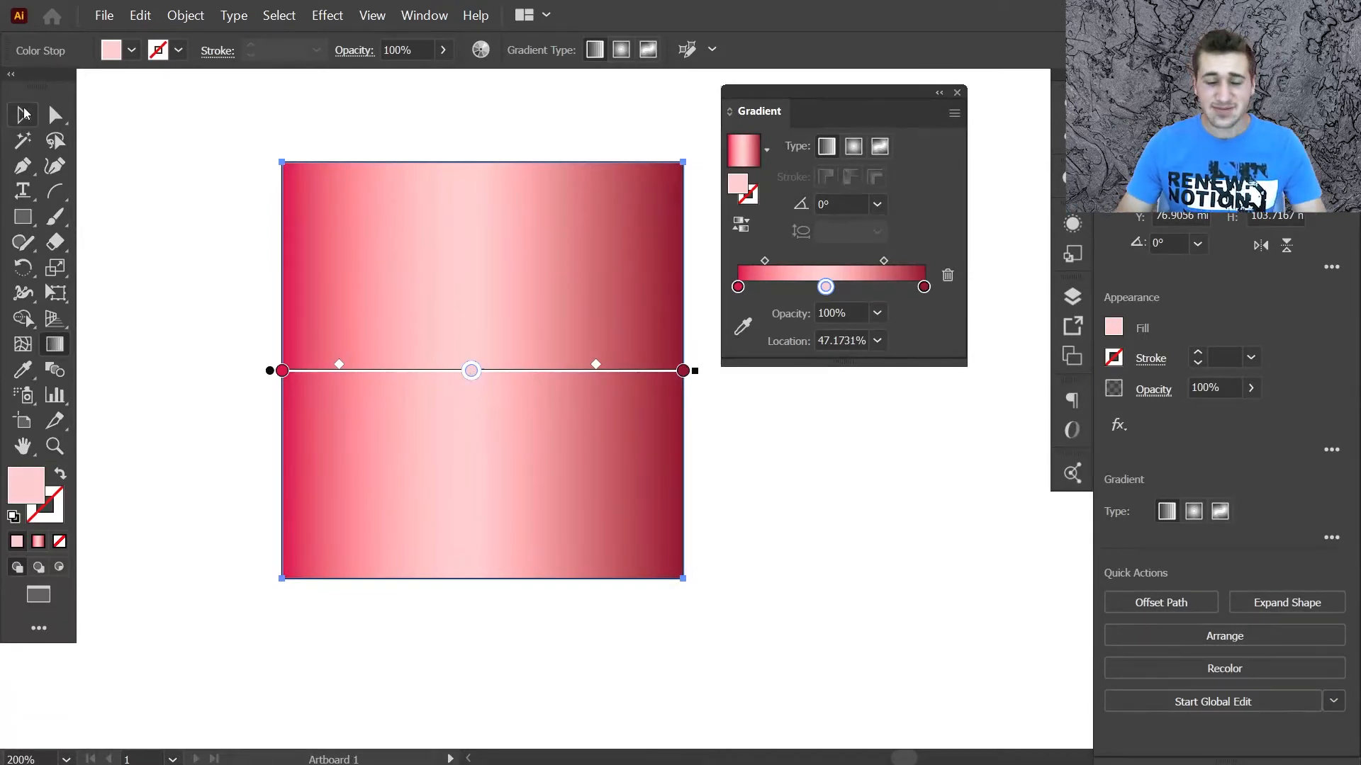
key(Delete)
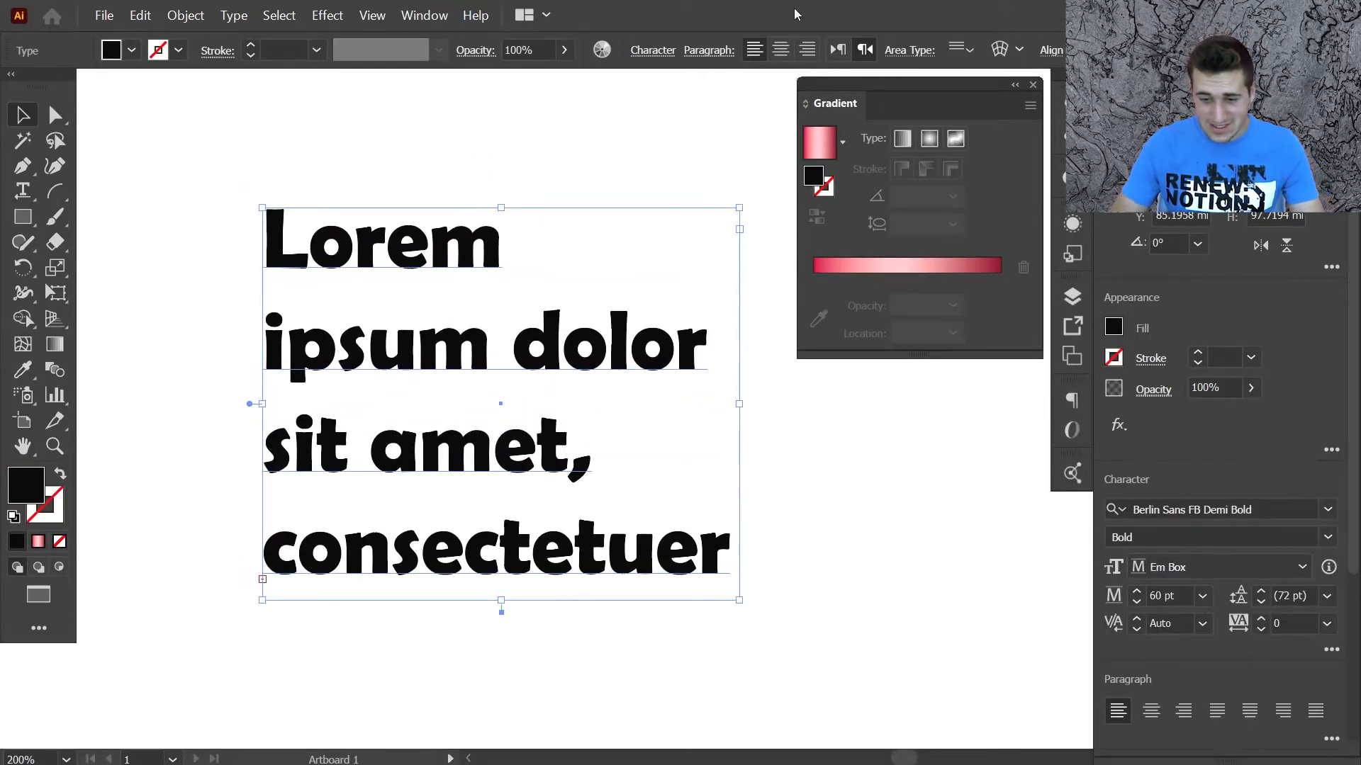
Try the crimson-pink linear gradient as the Lorem ipsum text's fill, and expand the text with Object and Fill enabled.
click(815, 149)
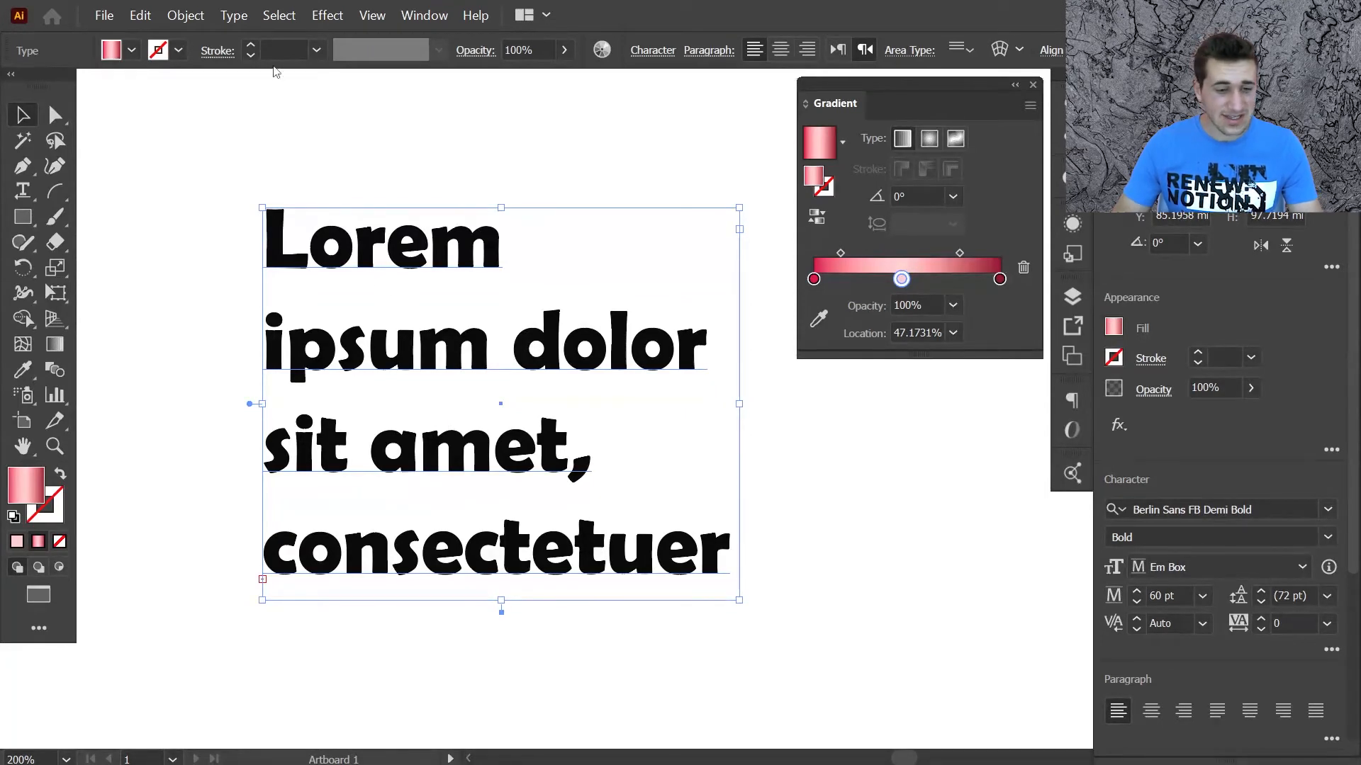
click(189, 17)
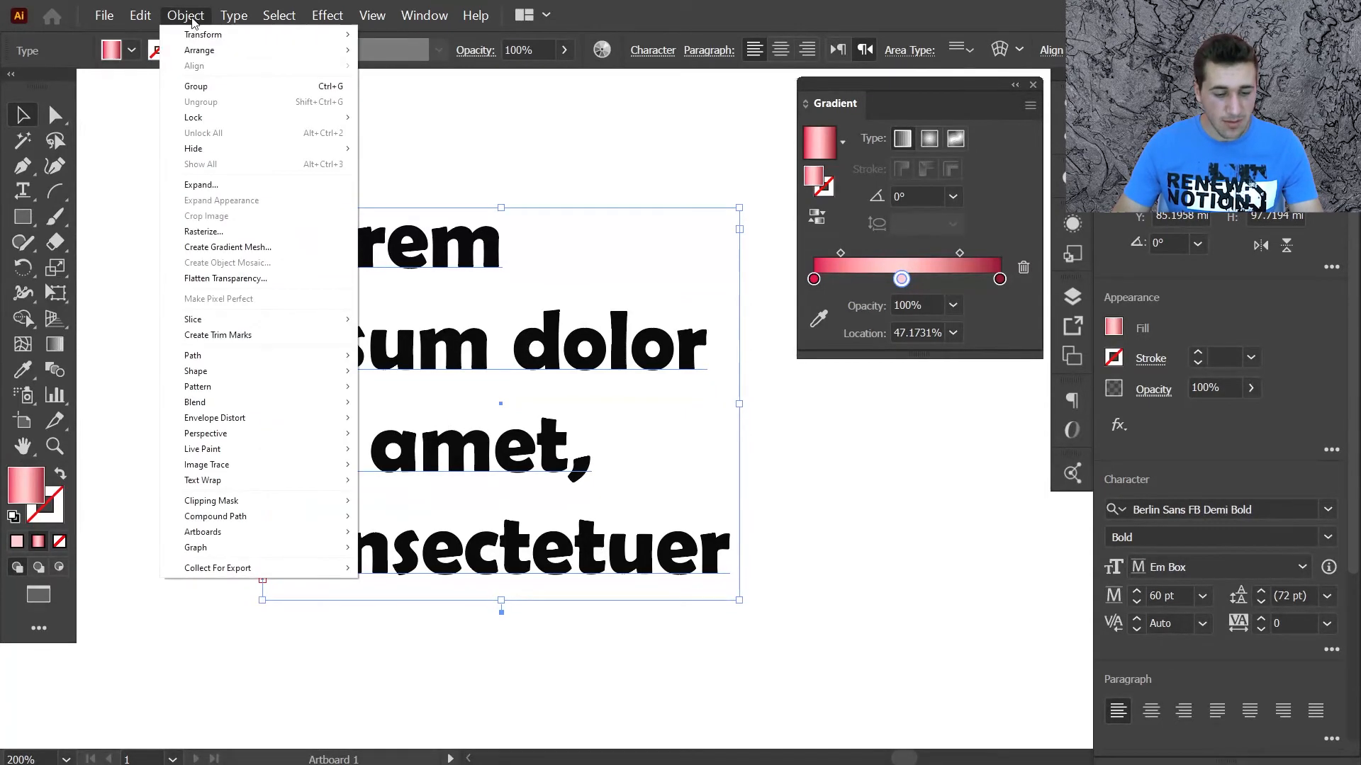
click(225, 184)
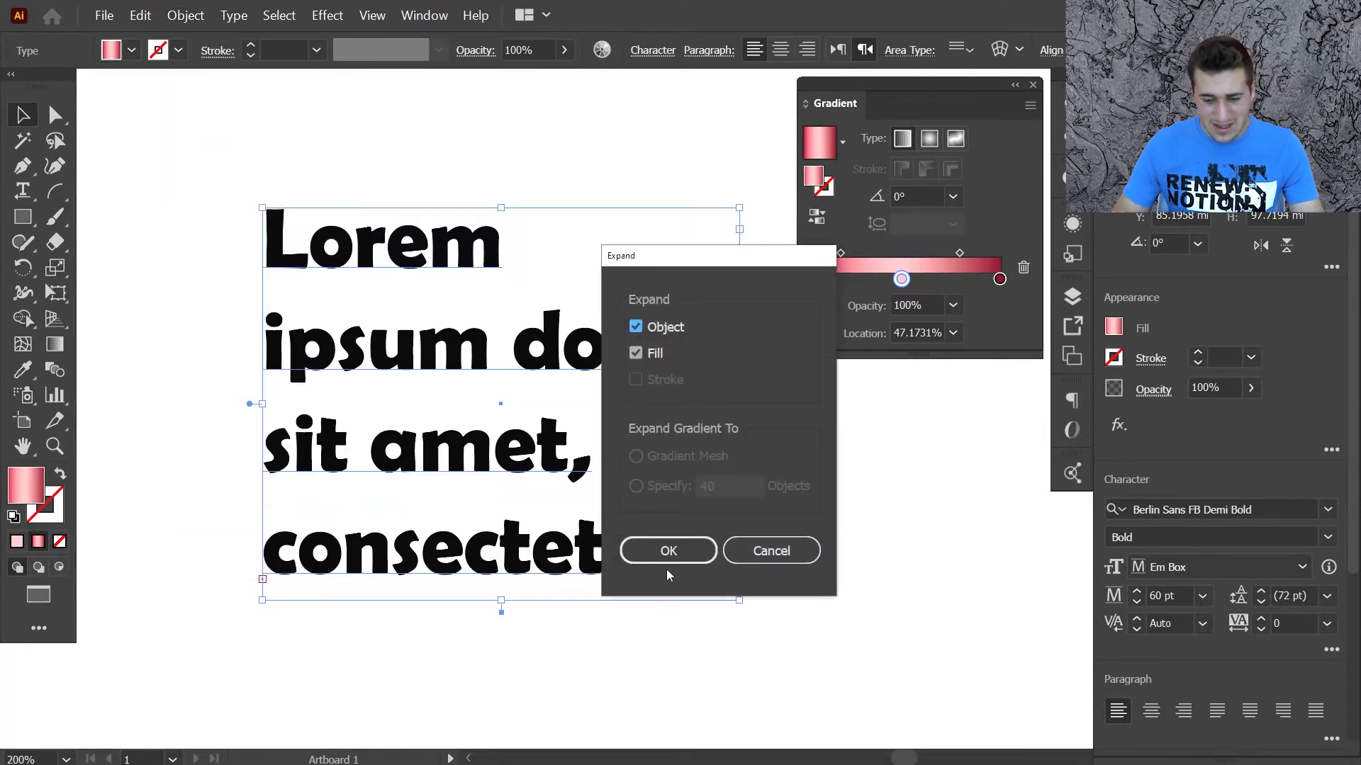
click(664, 551)
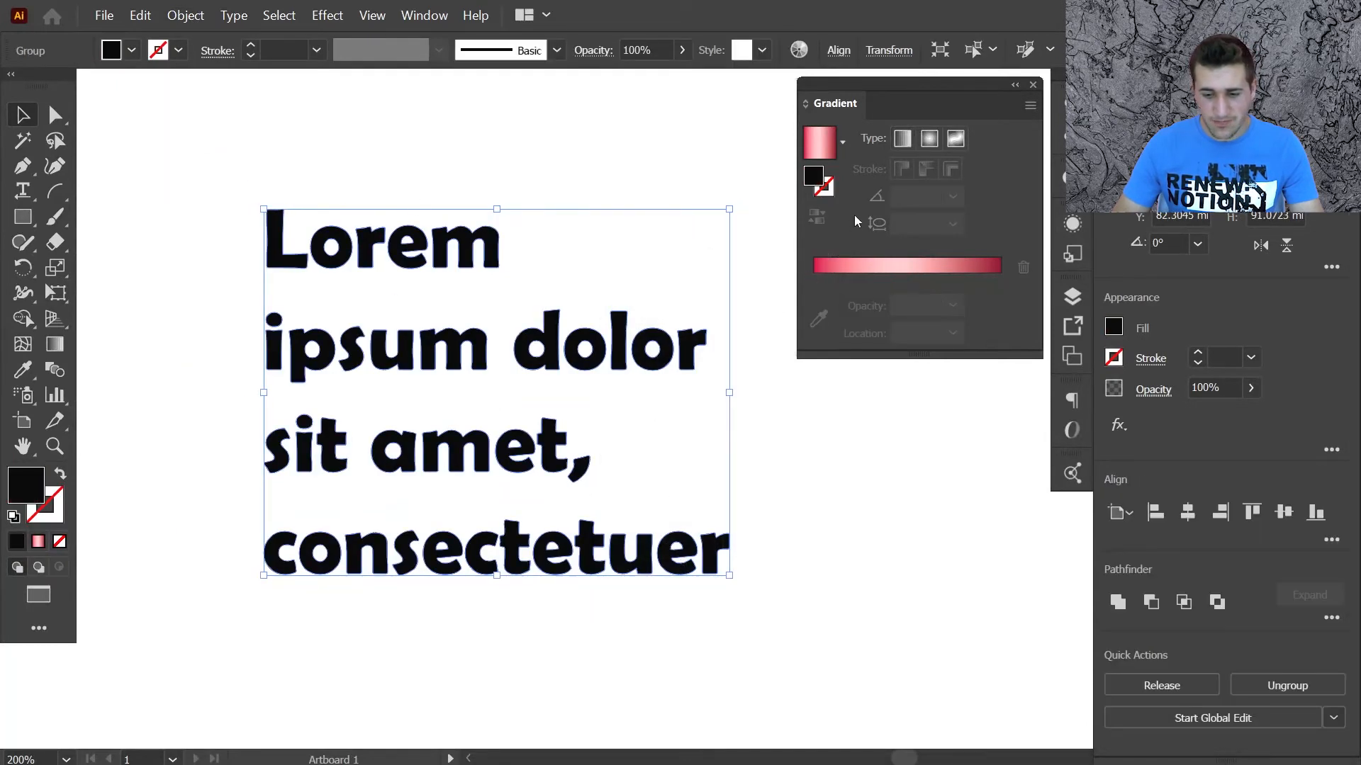
Fill the expanded Lorem ipsum lettering with the crimson-pink linear gradient and isolate the group to check one letter.
click(821, 142)
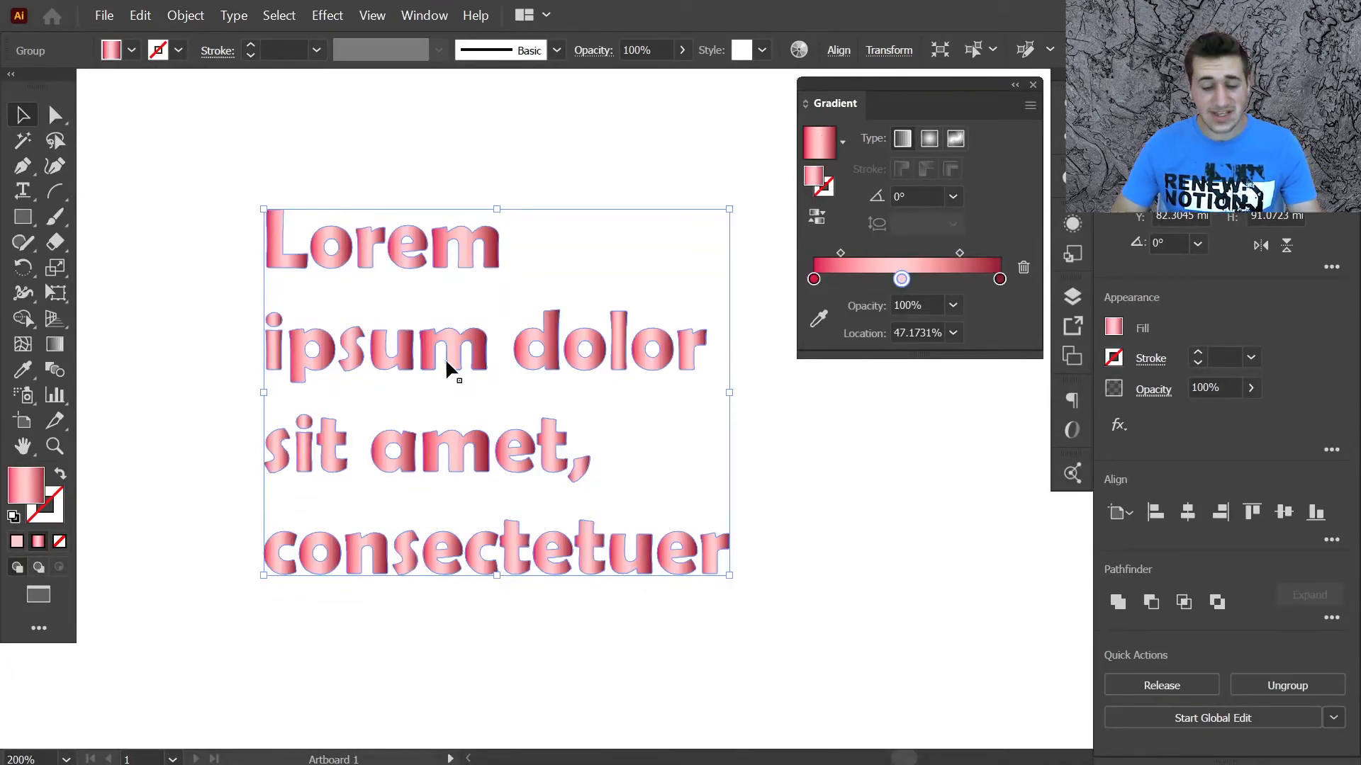
double_click(474, 363)
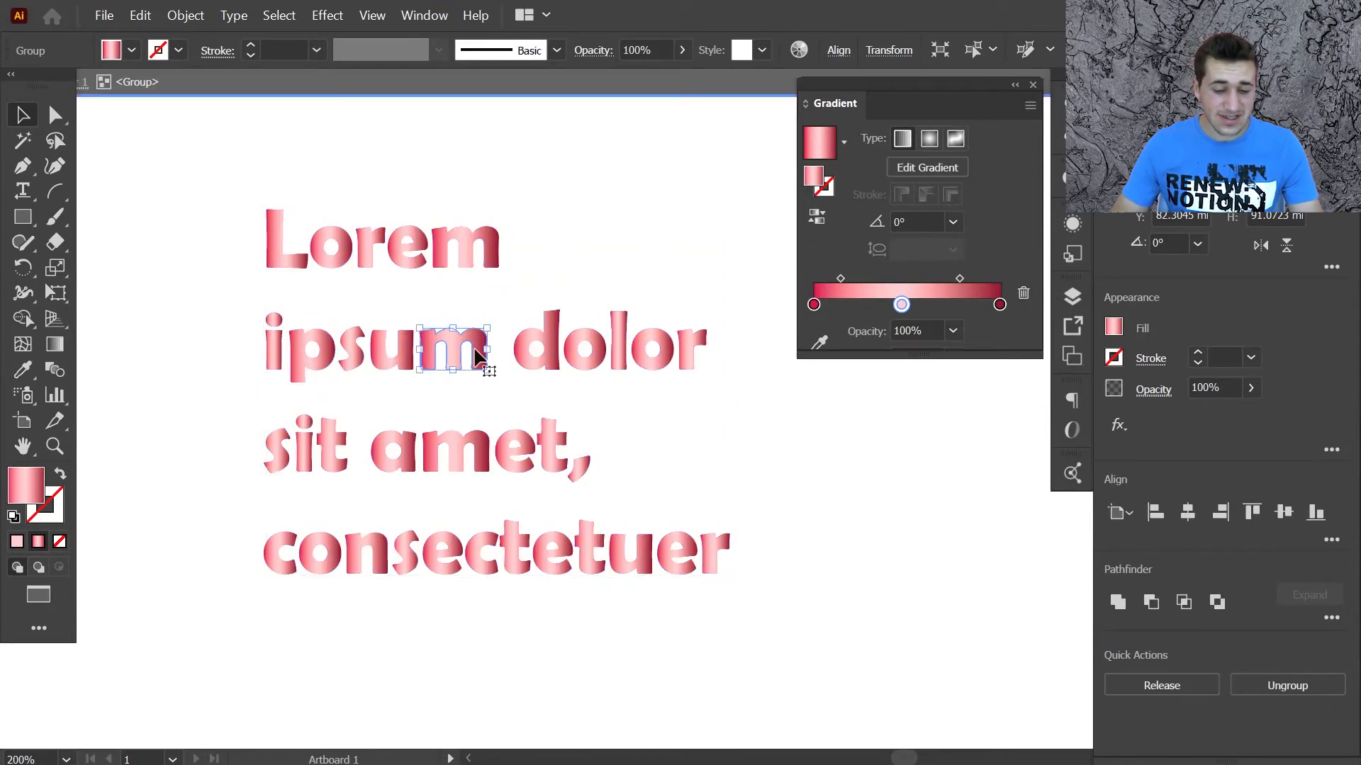
click(501, 347)
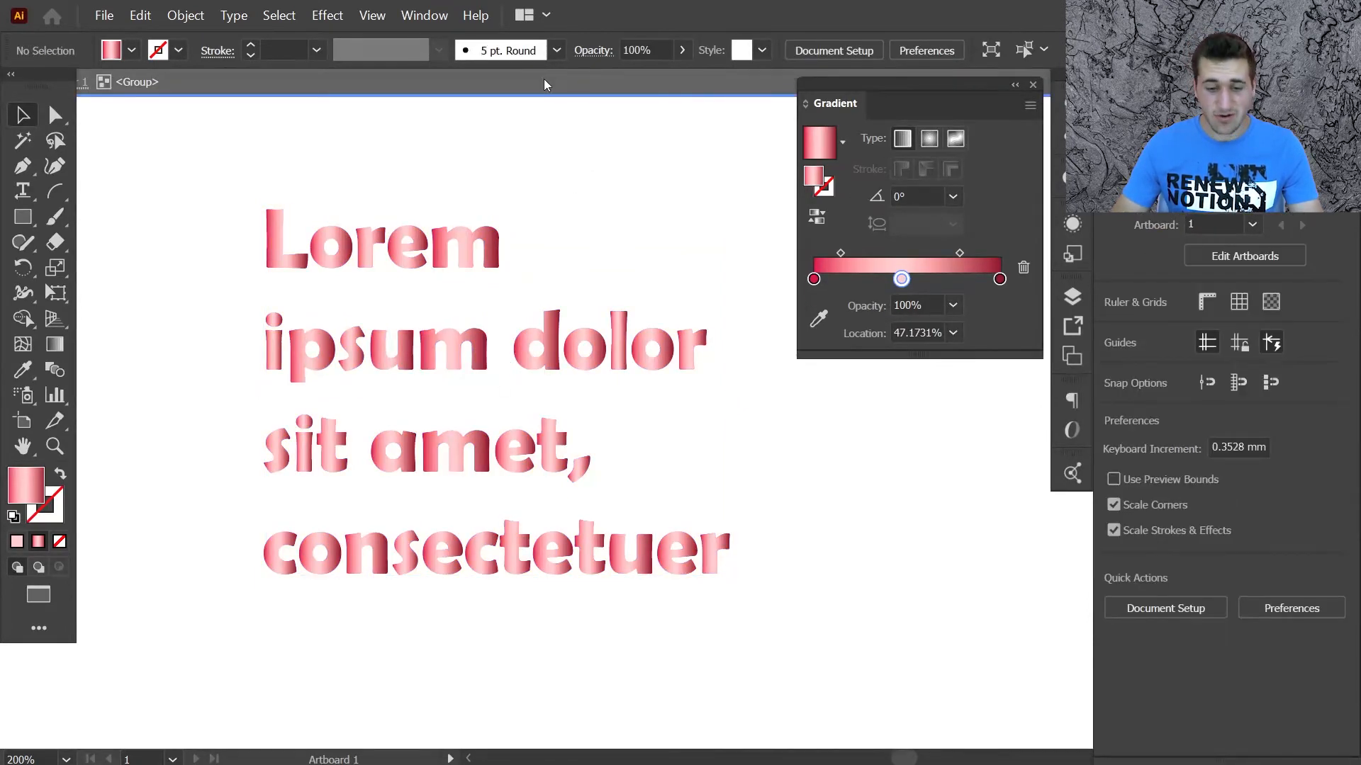
click(545, 85)
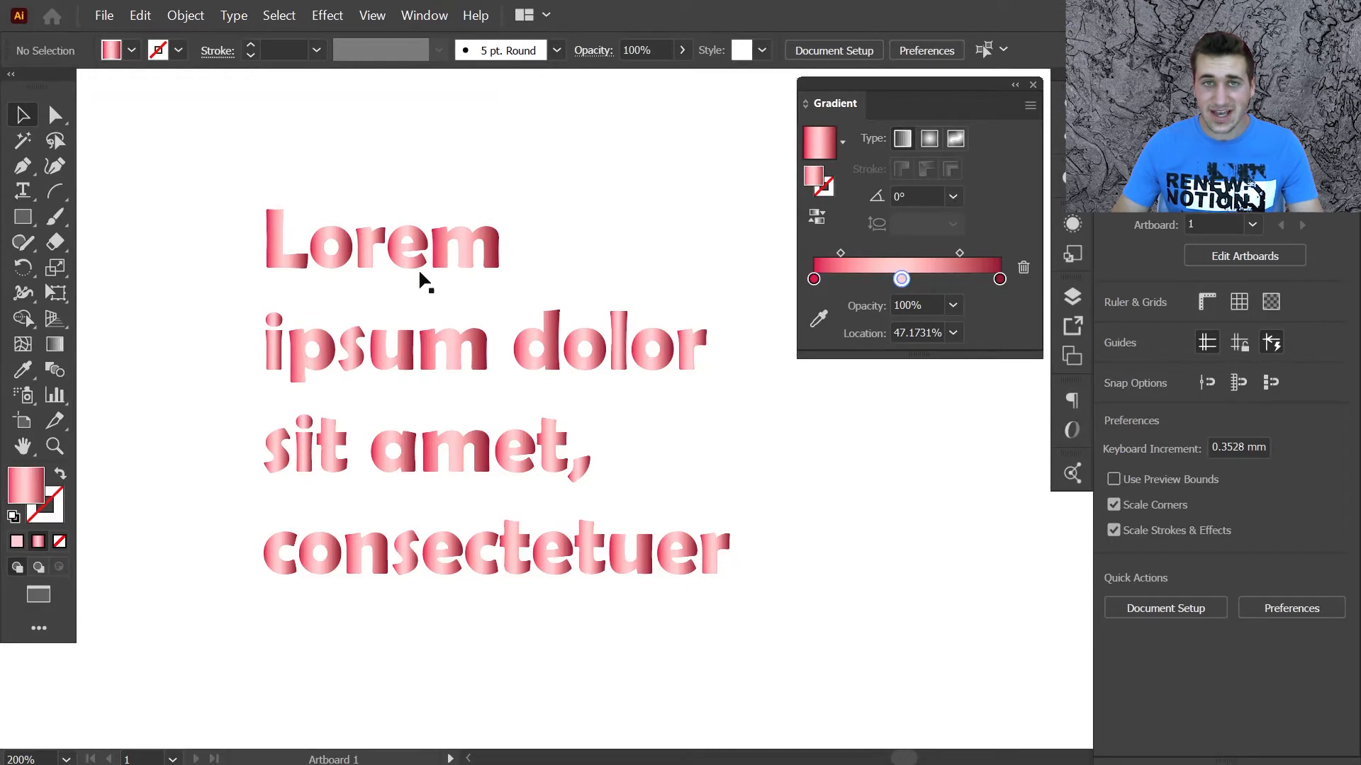
click(618, 368)
key(ctrl+shift+g)
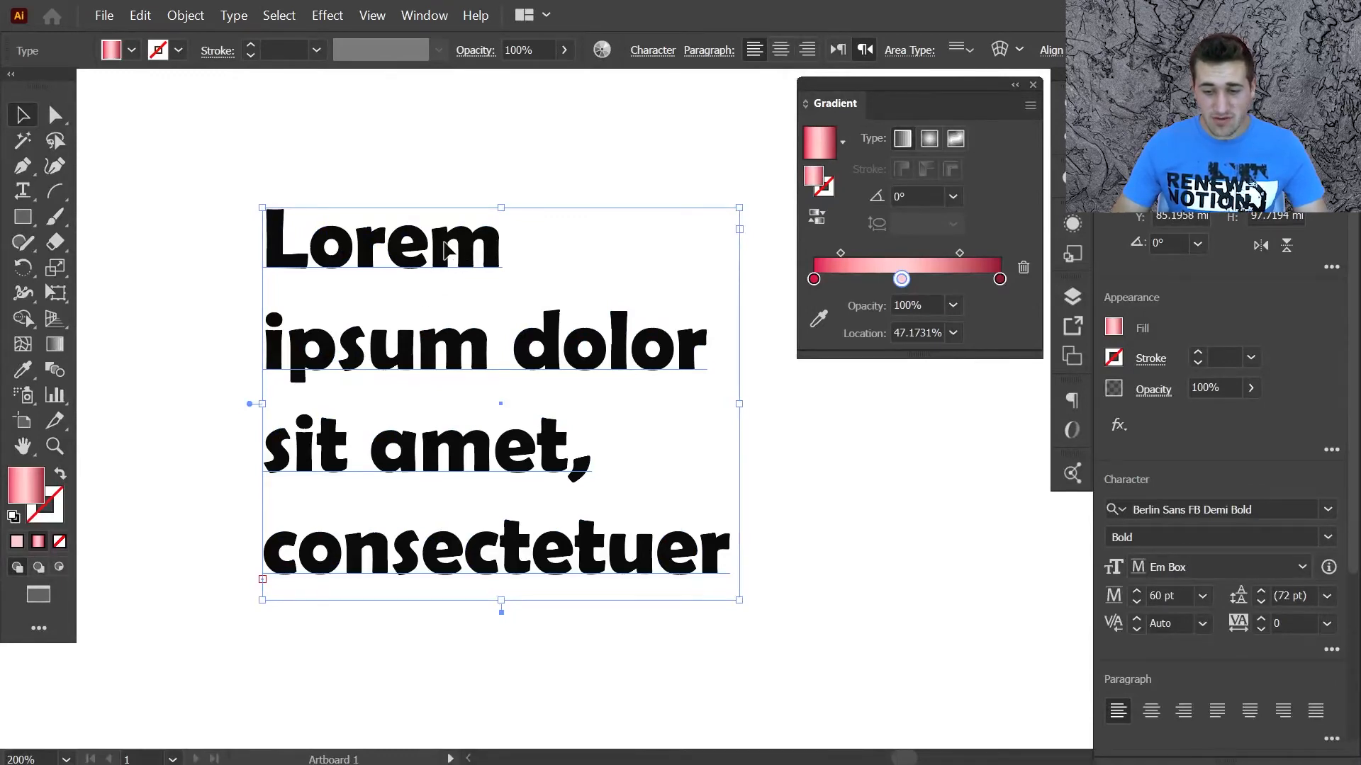
Move the live Lorem ipsum text block slightly up and to the left, and show its Appearance attributes.
drag(445, 250, 419, 225)
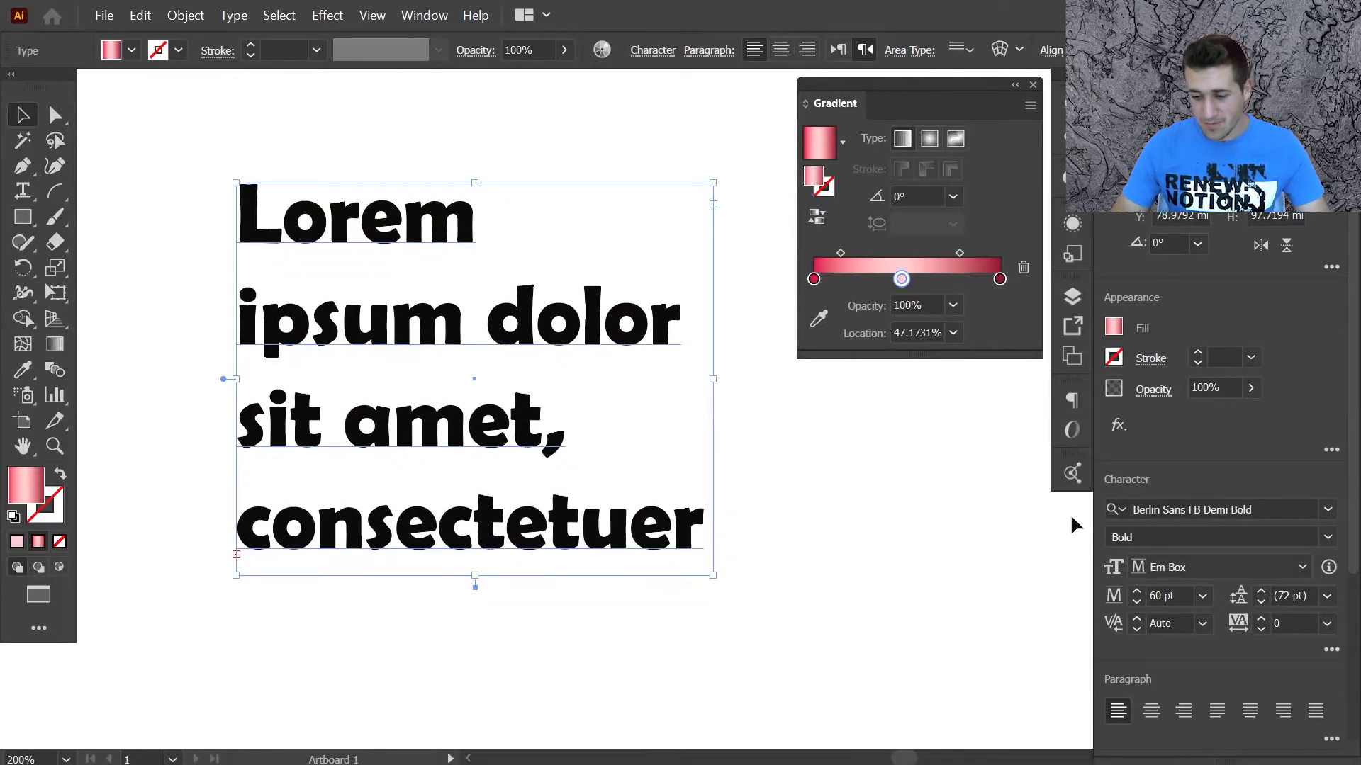
click(424, 15)
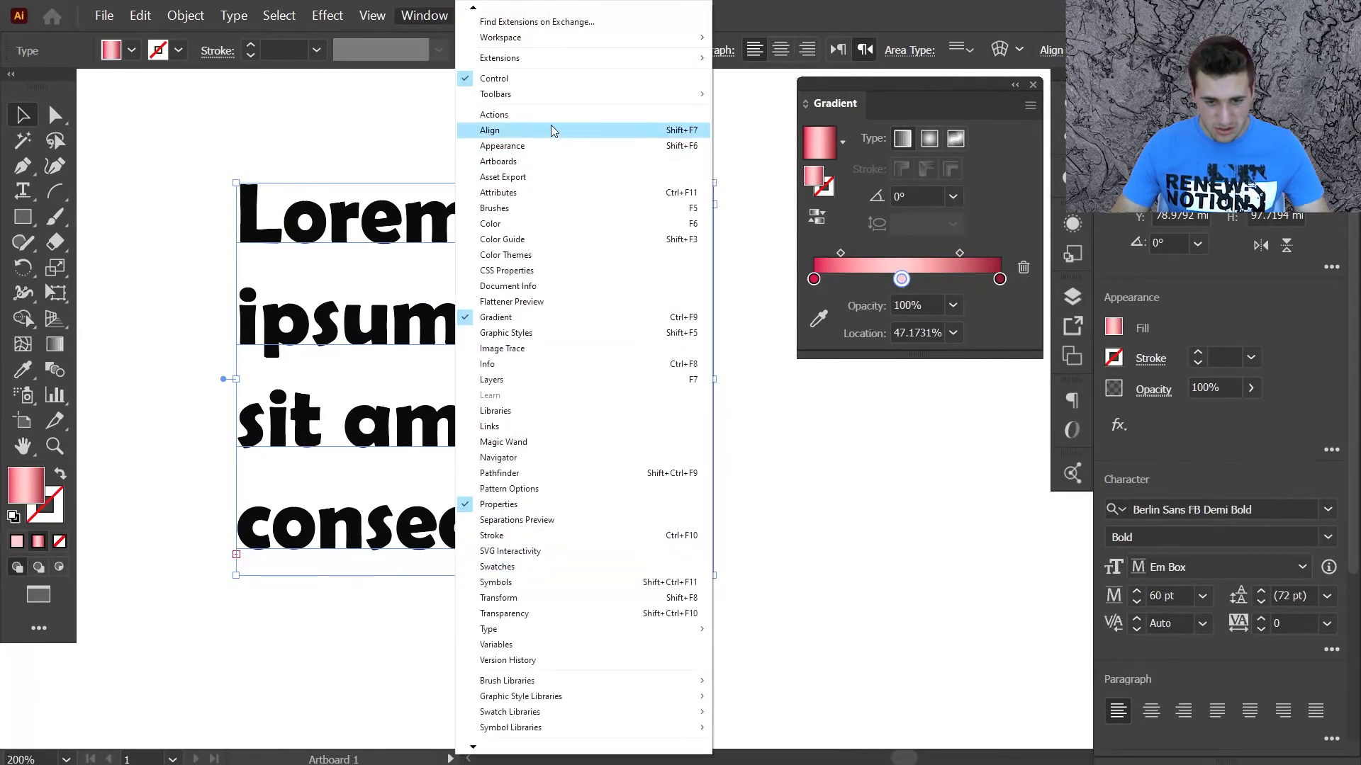
click(519, 146)
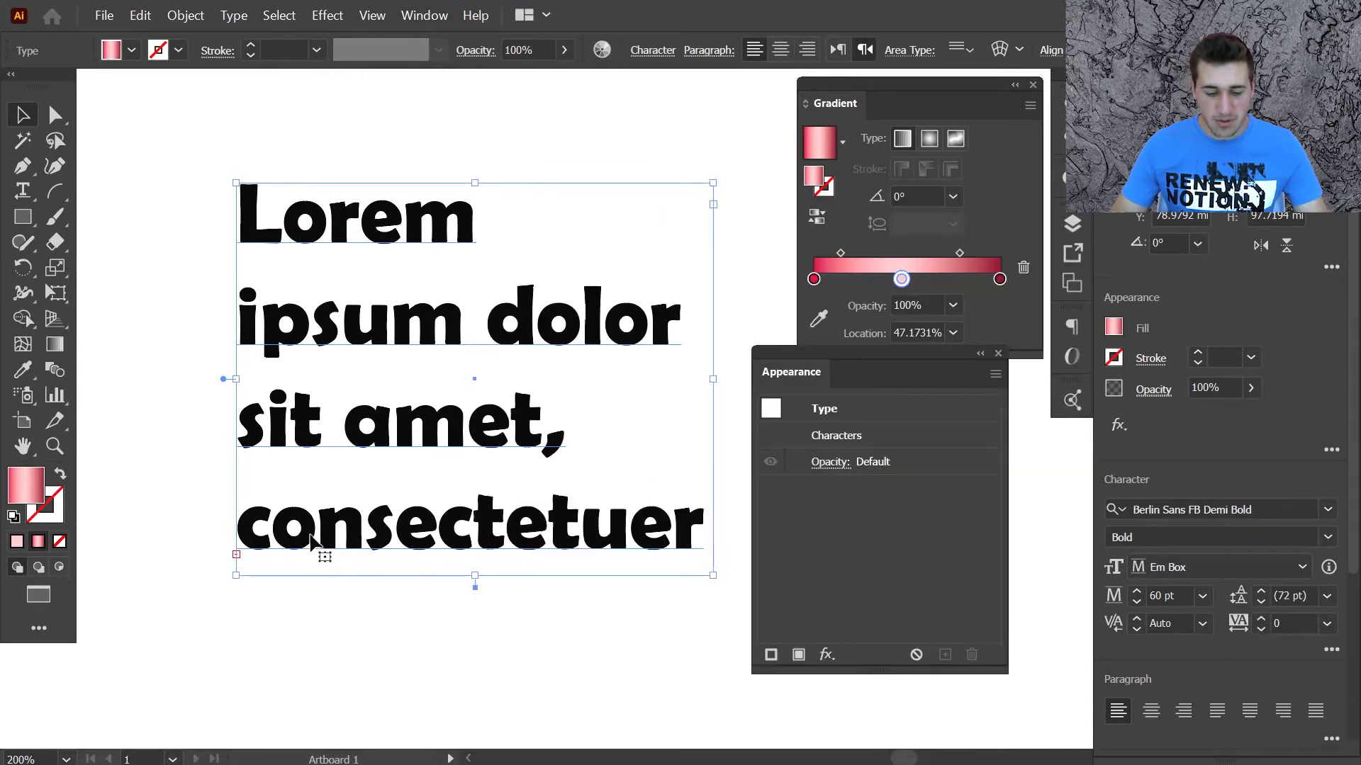
Compare the appearance attributes of the text's characters with those of the whole type object.
triple_click(378, 527)
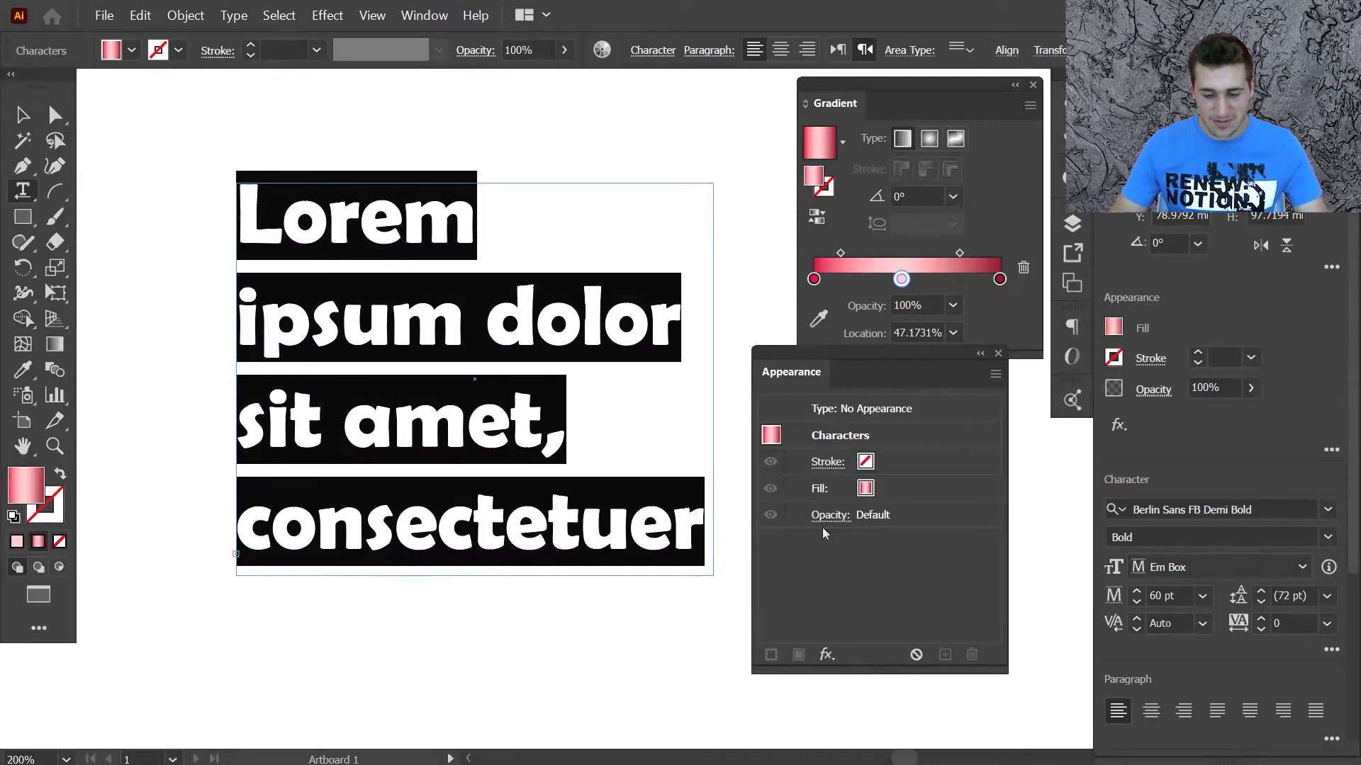
ctrl+click(514, 655)
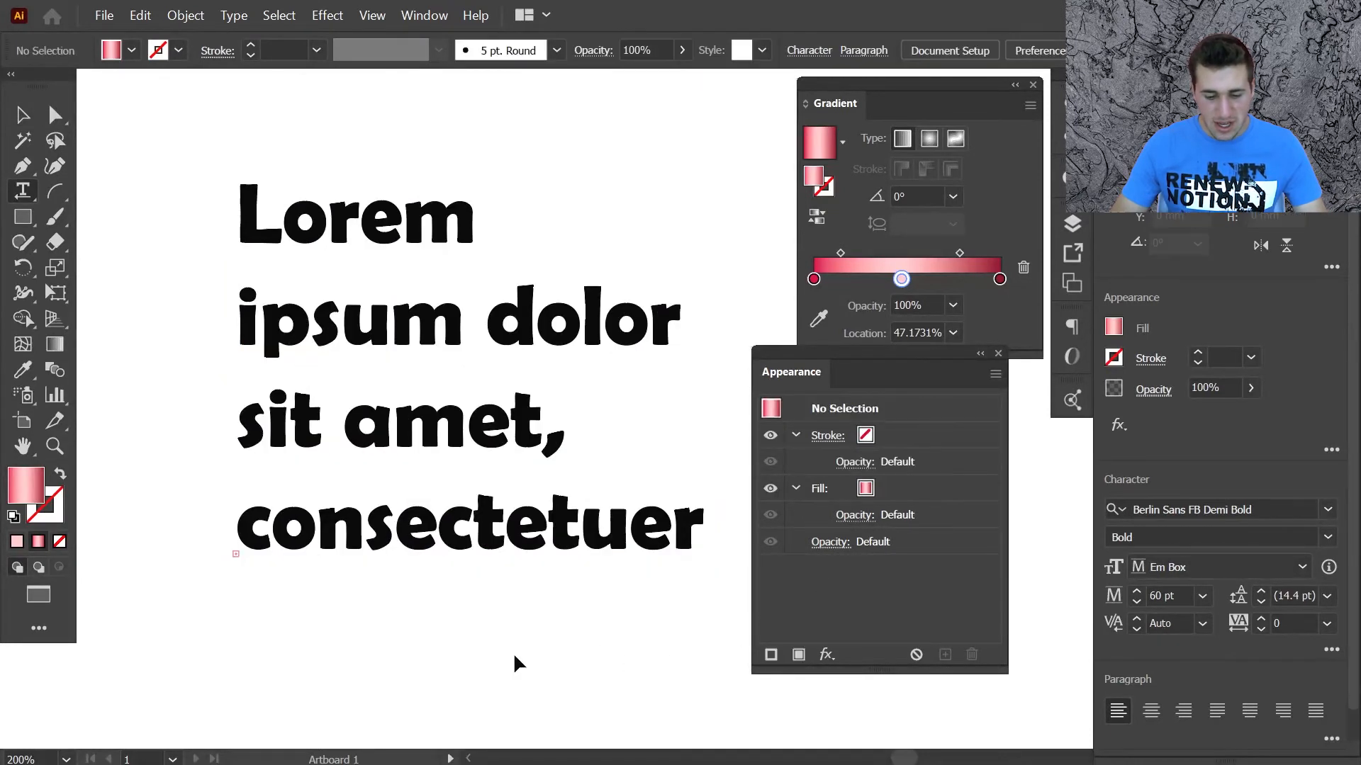
ctrl+click(448, 468)
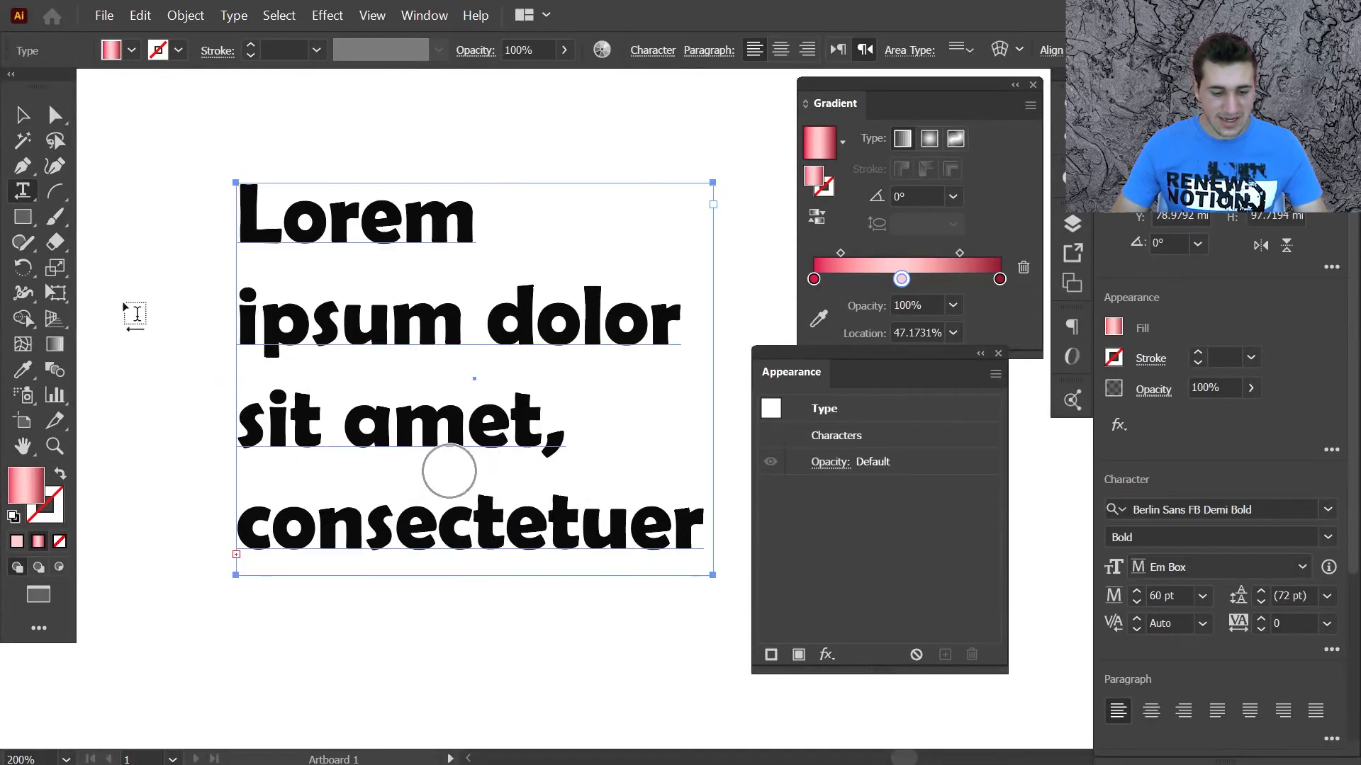
click(25, 117)
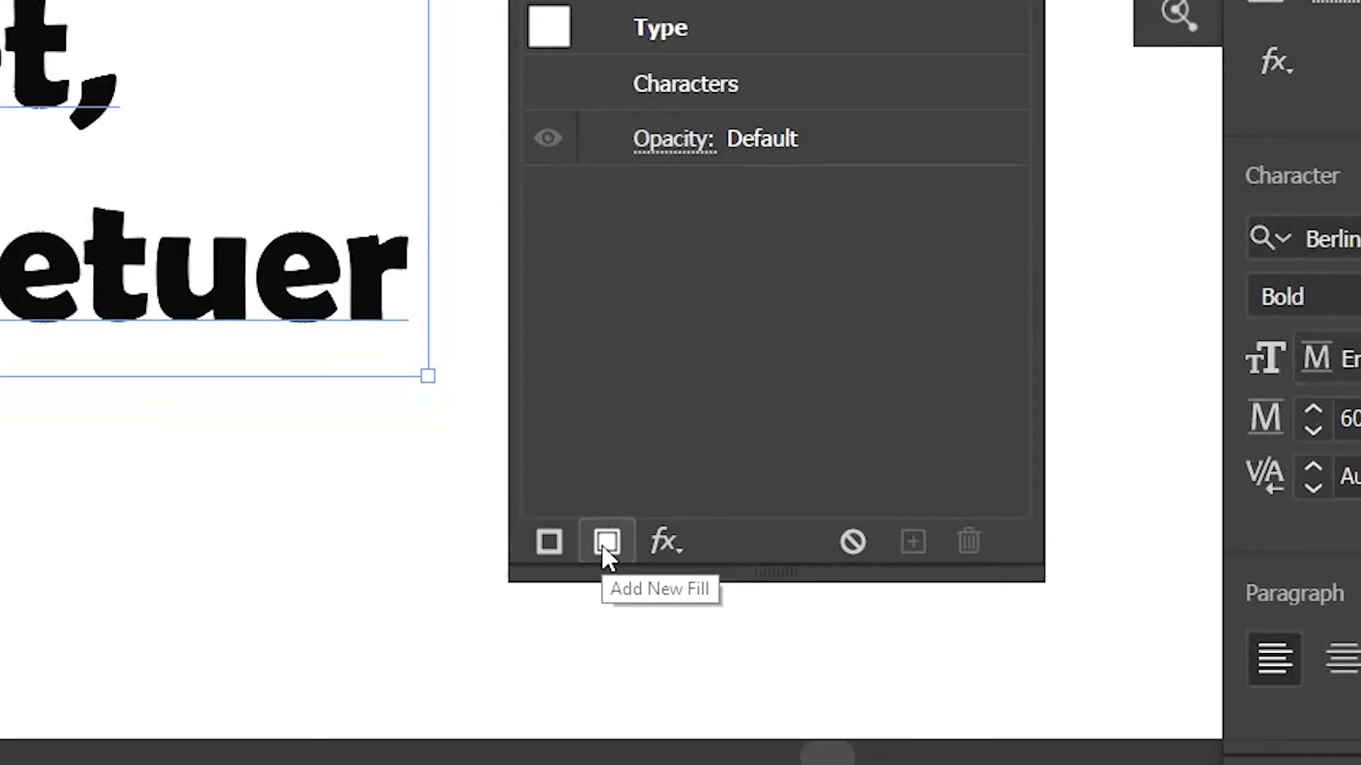
Add a new fill to the type object, try the orange-pink radial swatch, and set the fill to the Radish gradient.
click(596, 550)
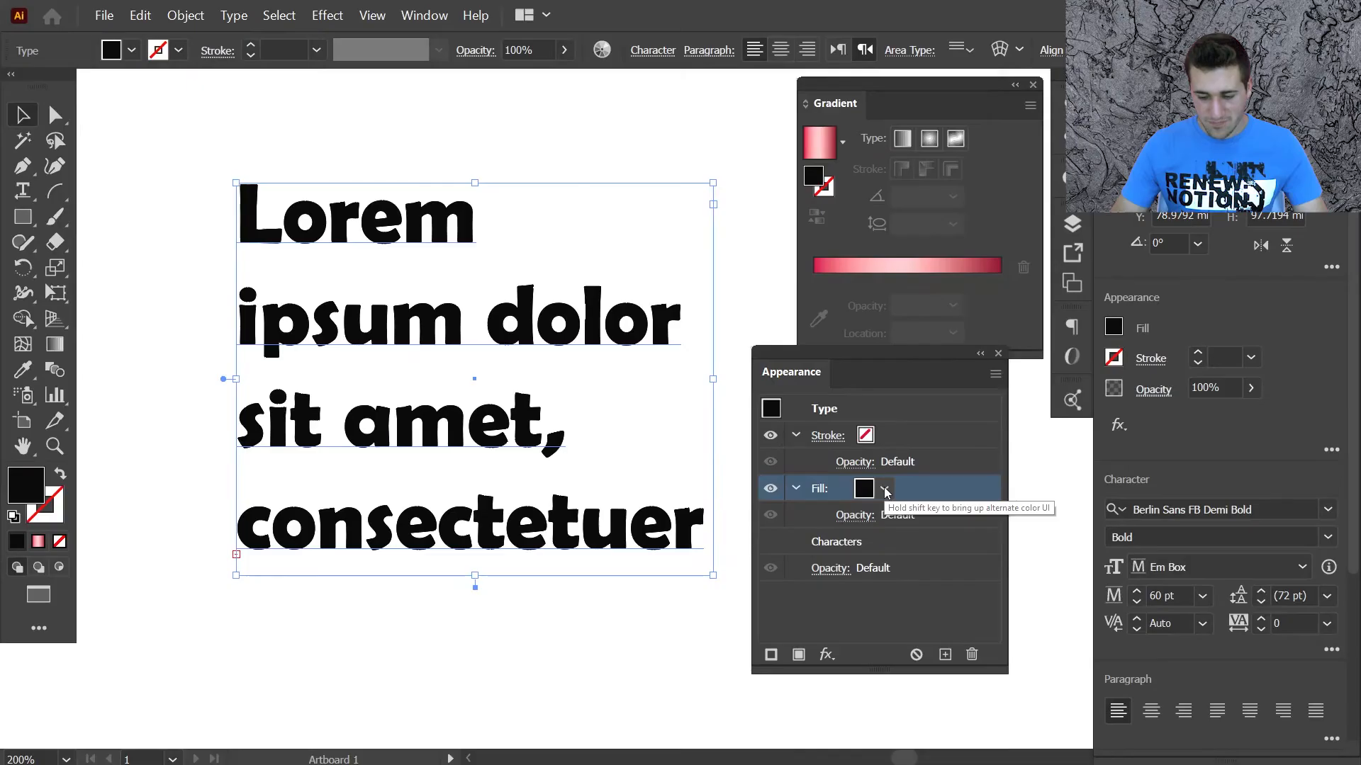
click(785, 193)
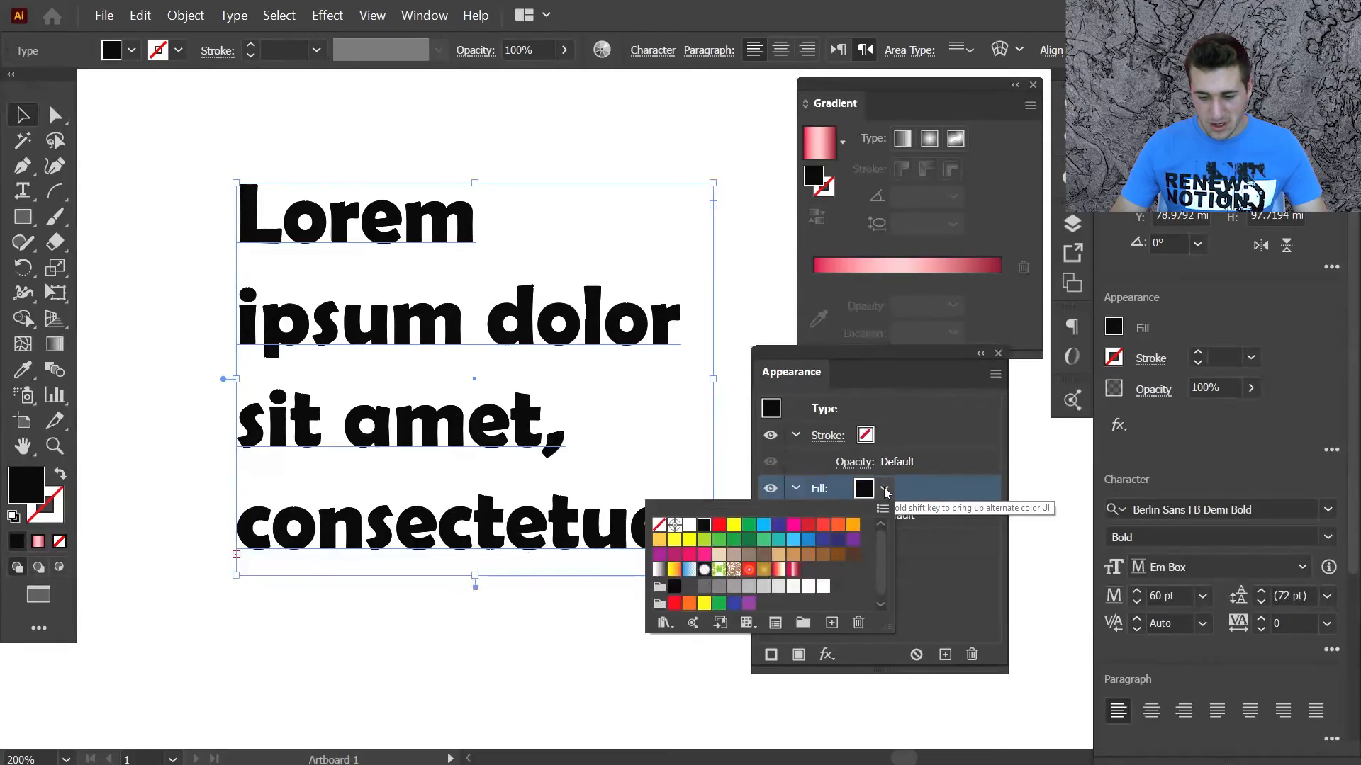
click(748, 569)
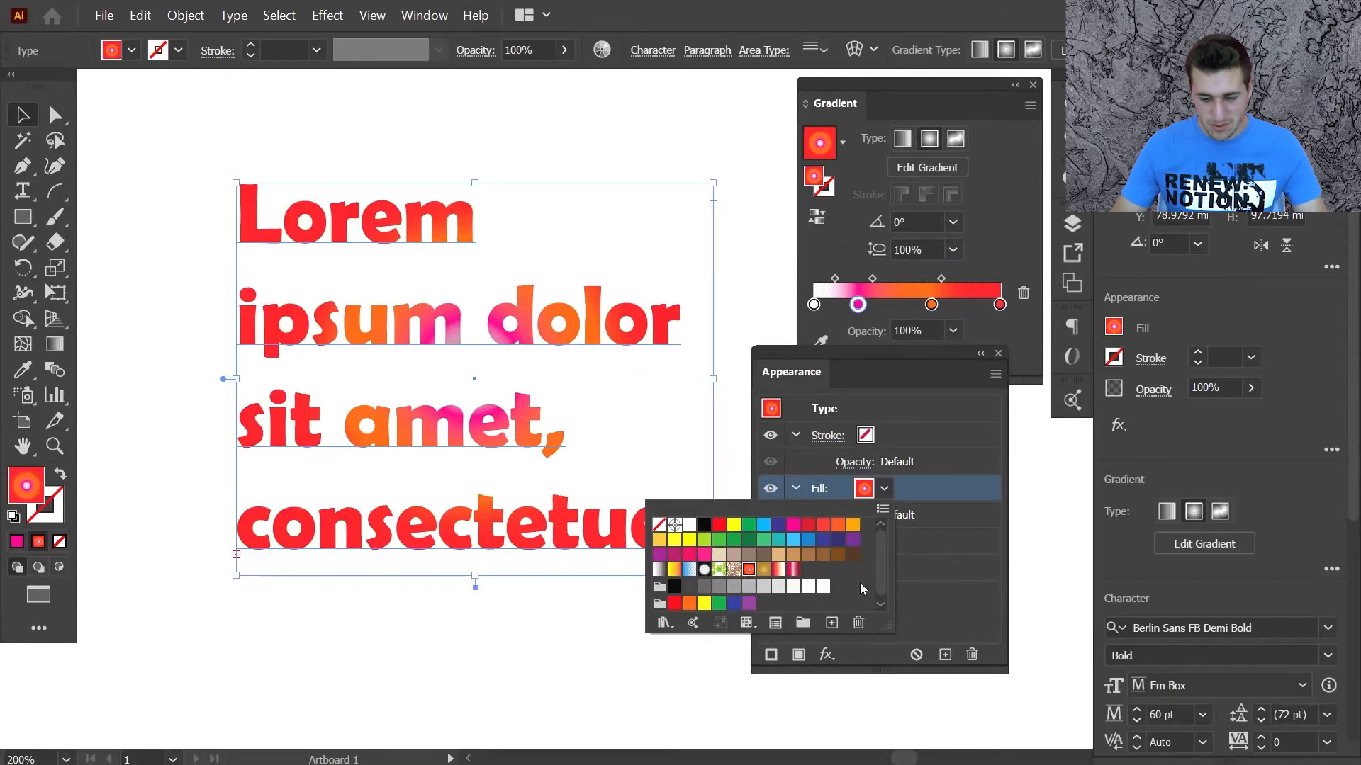
click(779, 572)
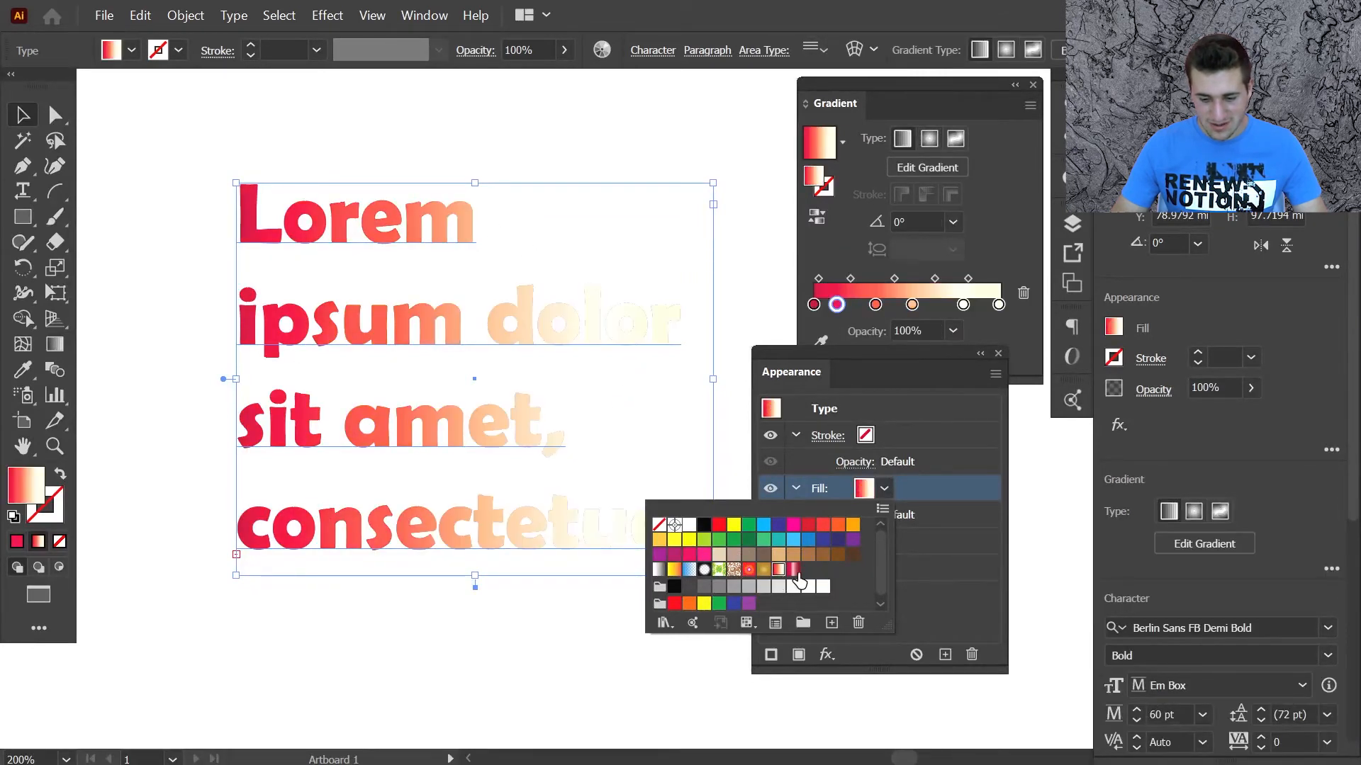
Edit the gradient-filled live text by inserting letters into "ipsum" and deleting back to "ipm", and close the appearance attributes.
double_click(414, 322)
key(ctrl+a)
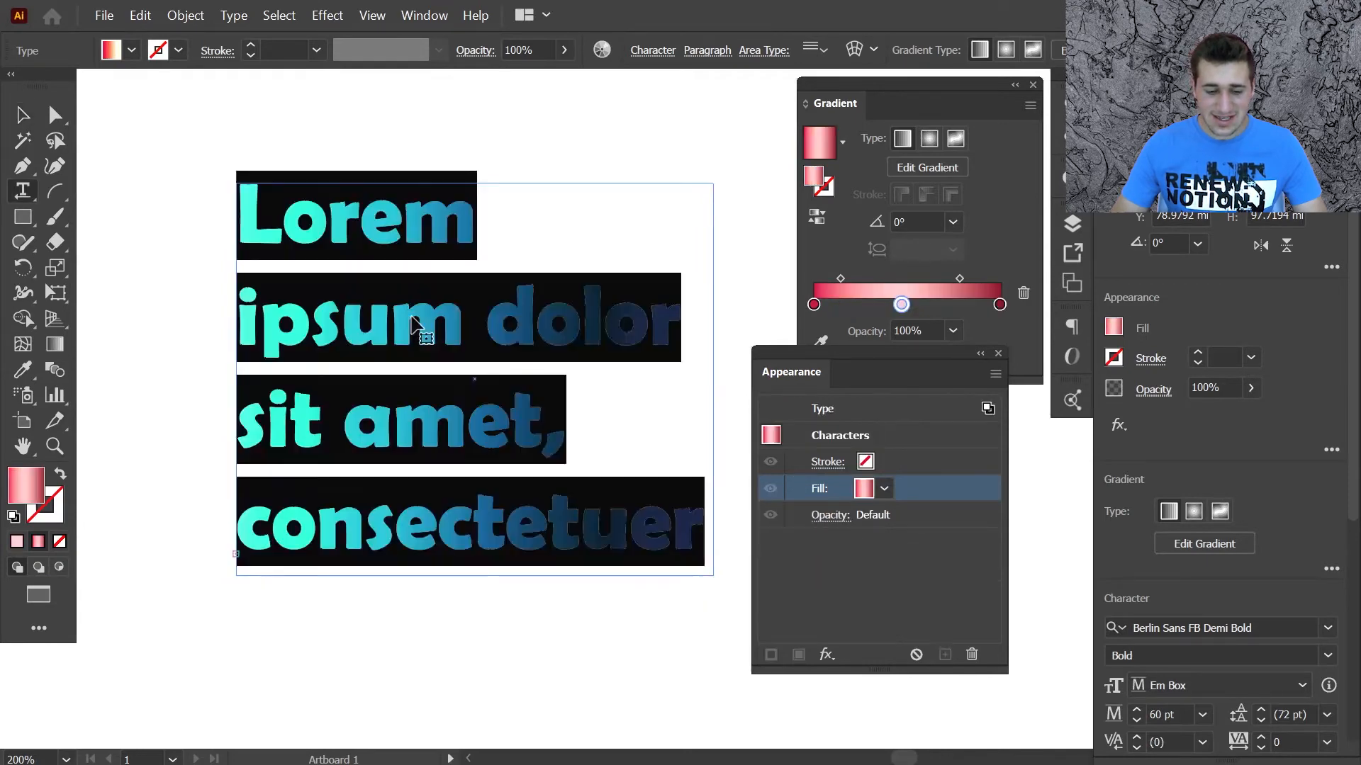
click(392, 320)
text(onse)
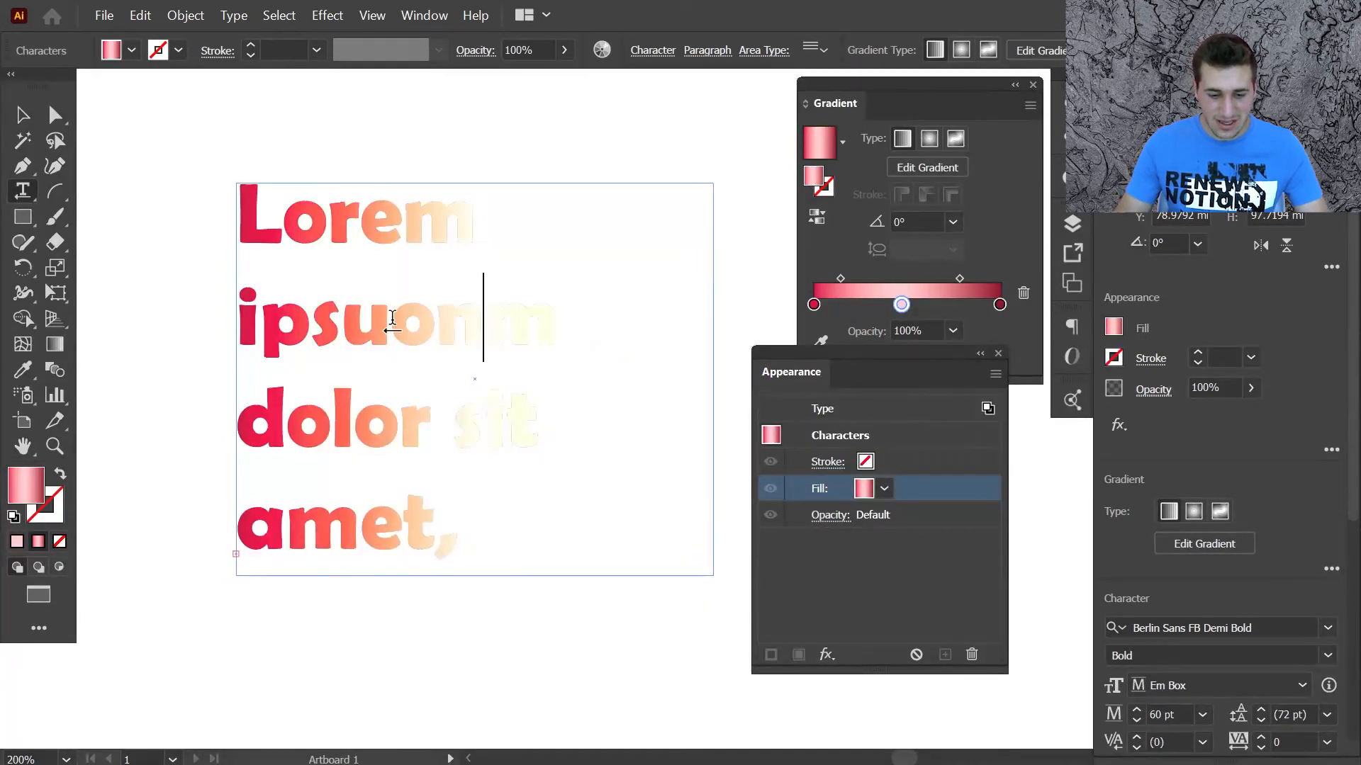
key(BackSpace)
key(BackSpace)
key(BackSpace)
key(BackSpace)
key(BackSpace)
key(BackSpace)
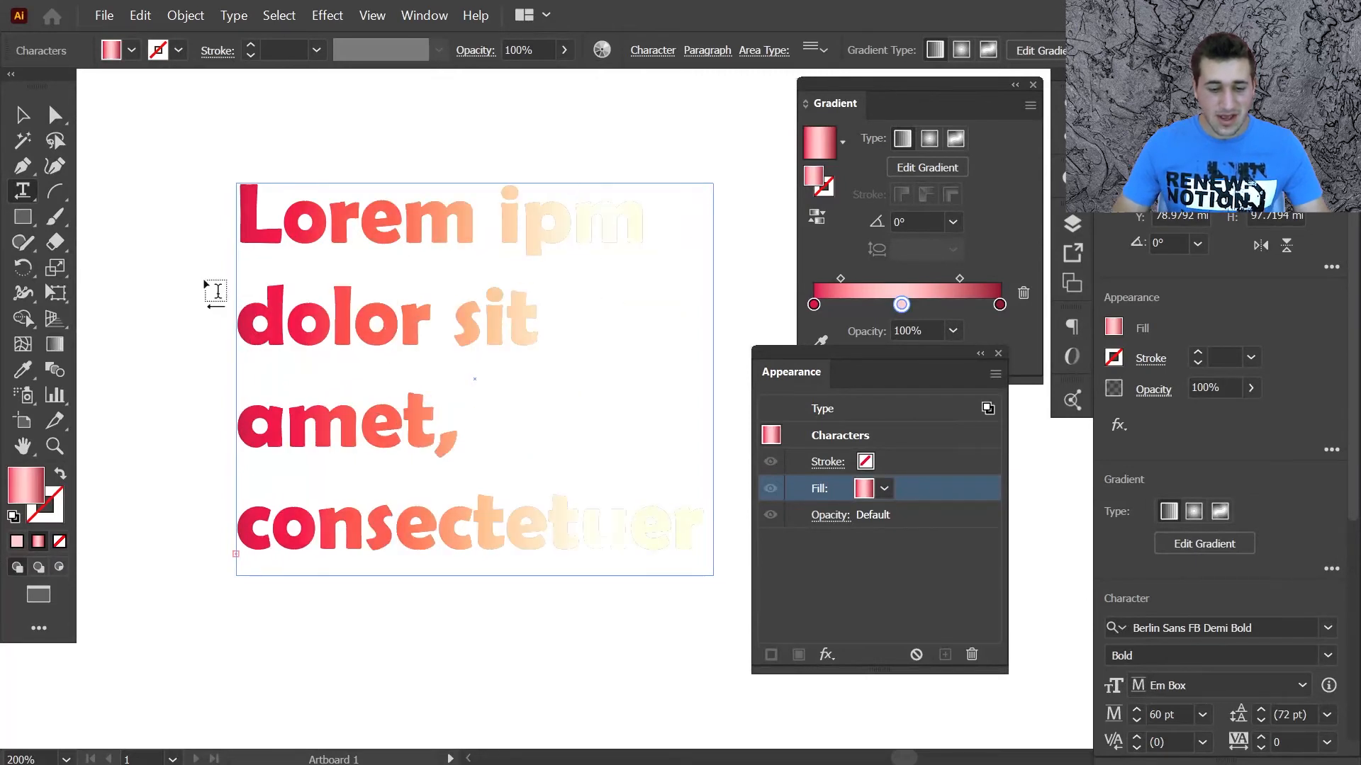
click(20, 116)
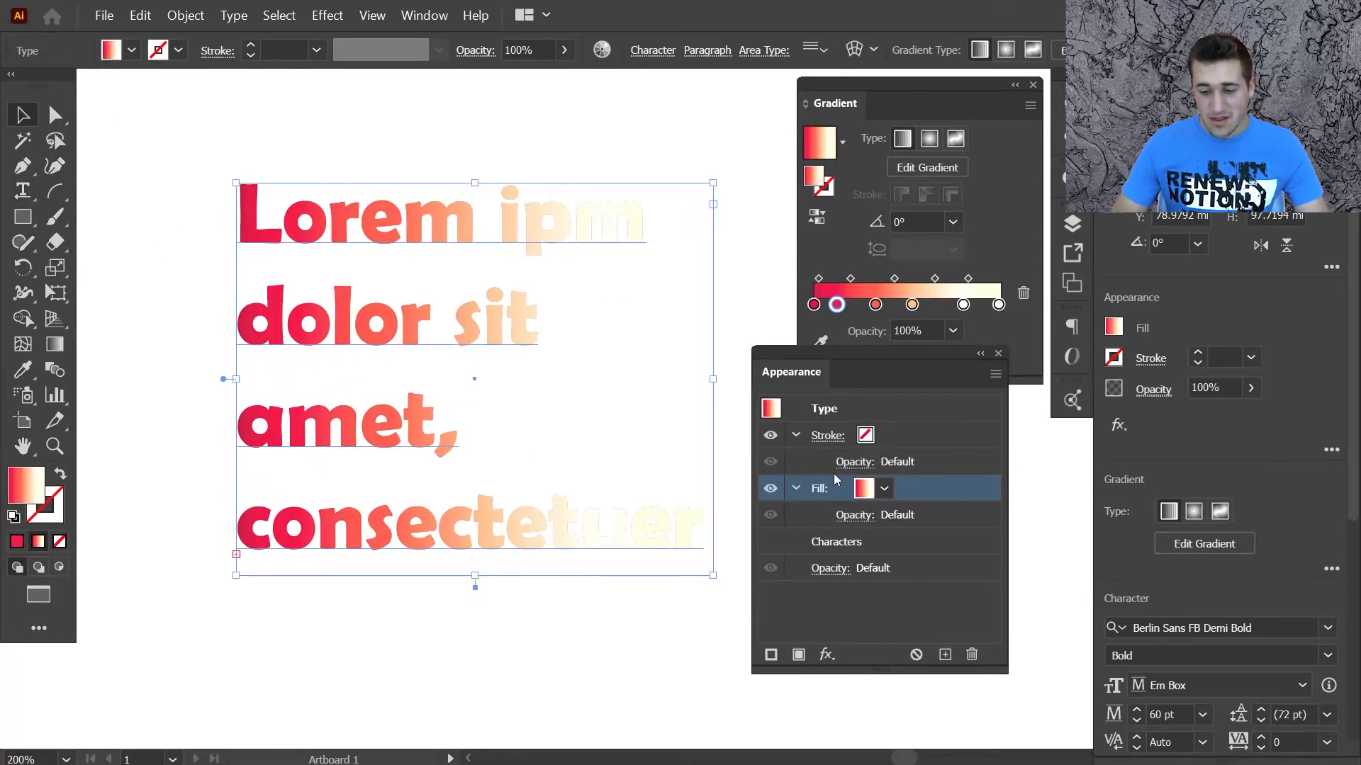
click(999, 353)
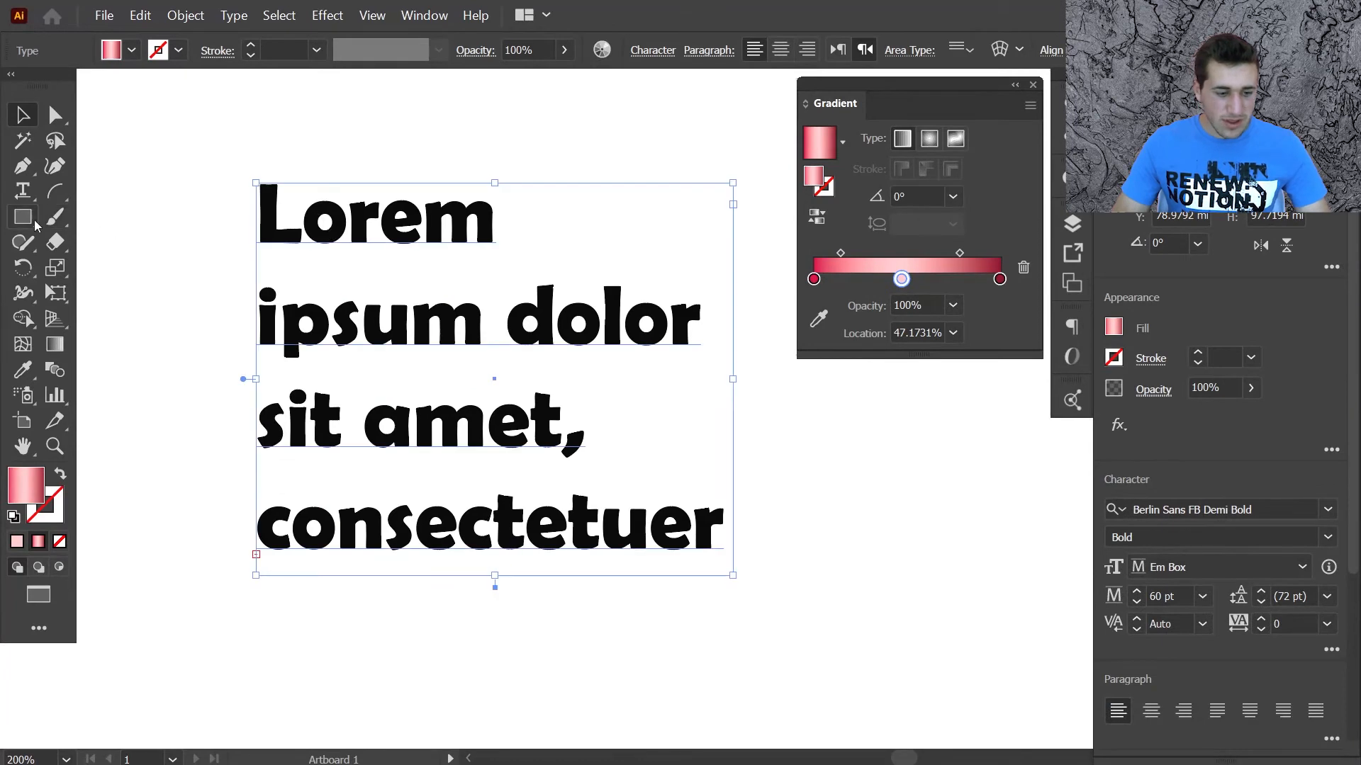
Draw a rectangle with the crimson-pink gradient covering the whole text block and send it to the back.
click(24, 220)
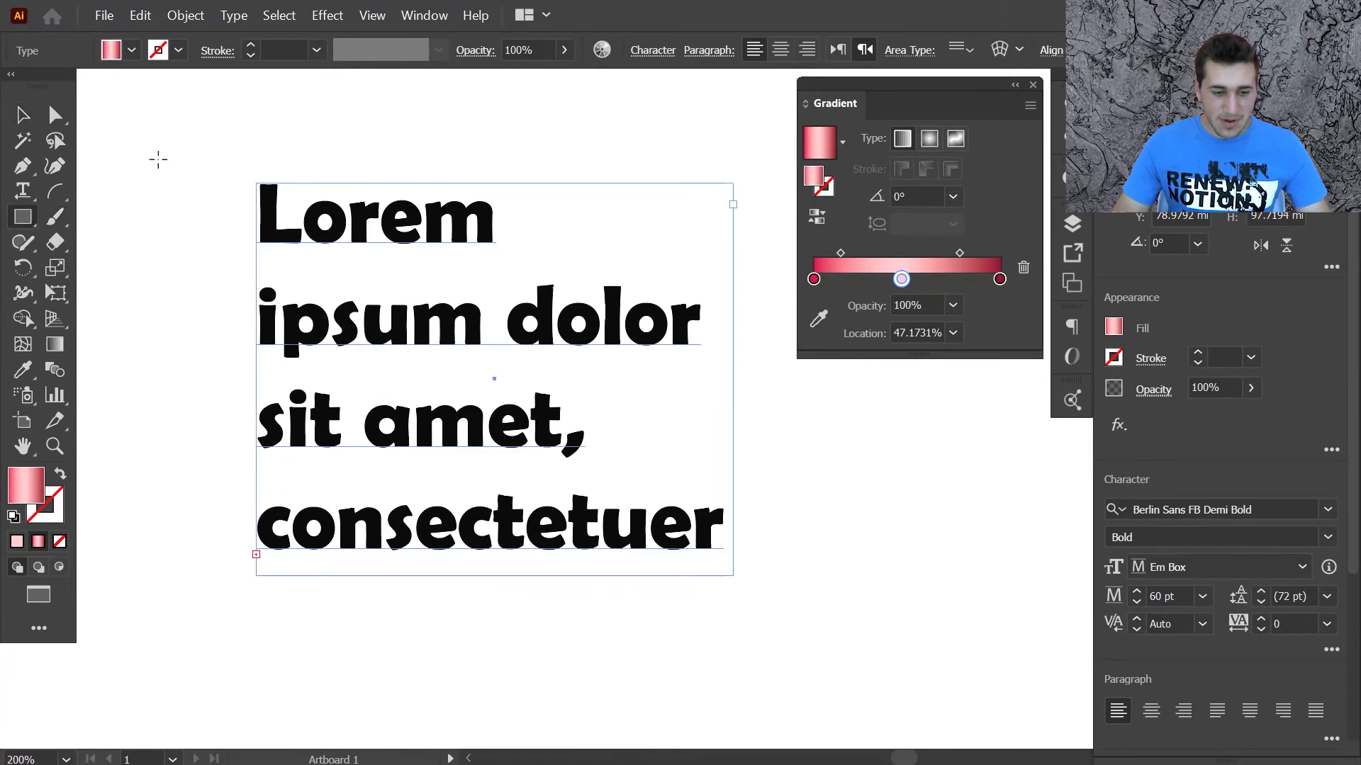
drag(161, 151, 795, 586)
click(23, 119)
right_click(522, 384)
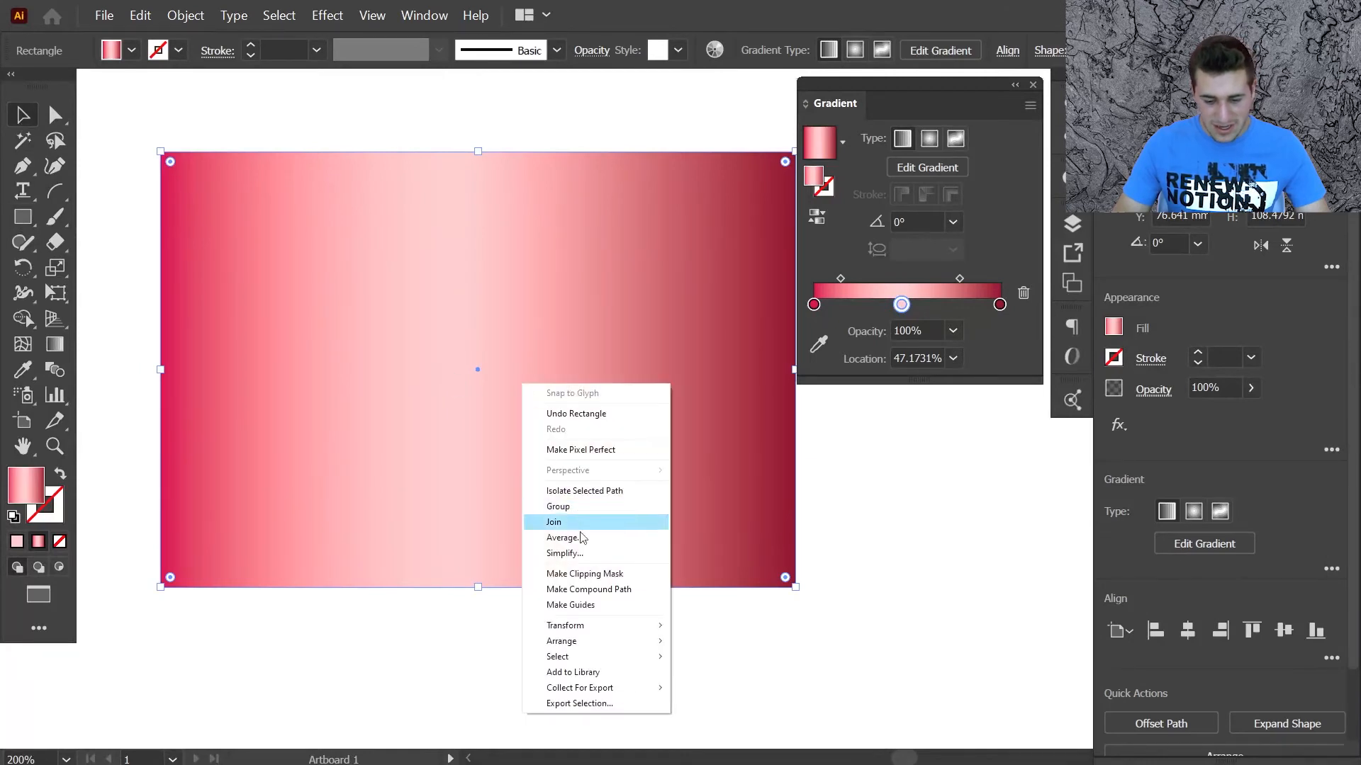
mouse_move(626, 647)
click(730, 687)
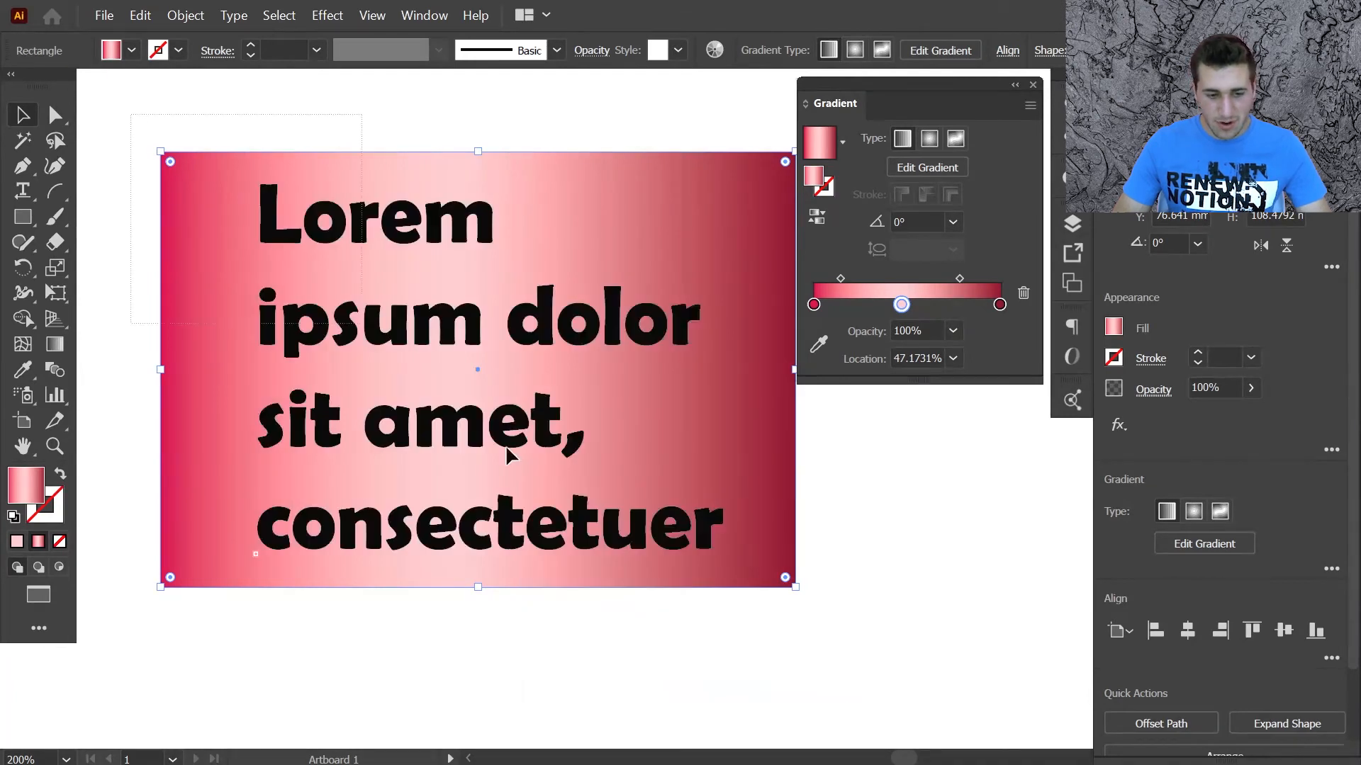
Make a clipping mask from the Lorem ipsum text and the gradient rectangle.
shift+click(599, 518)
right_click(484, 292)
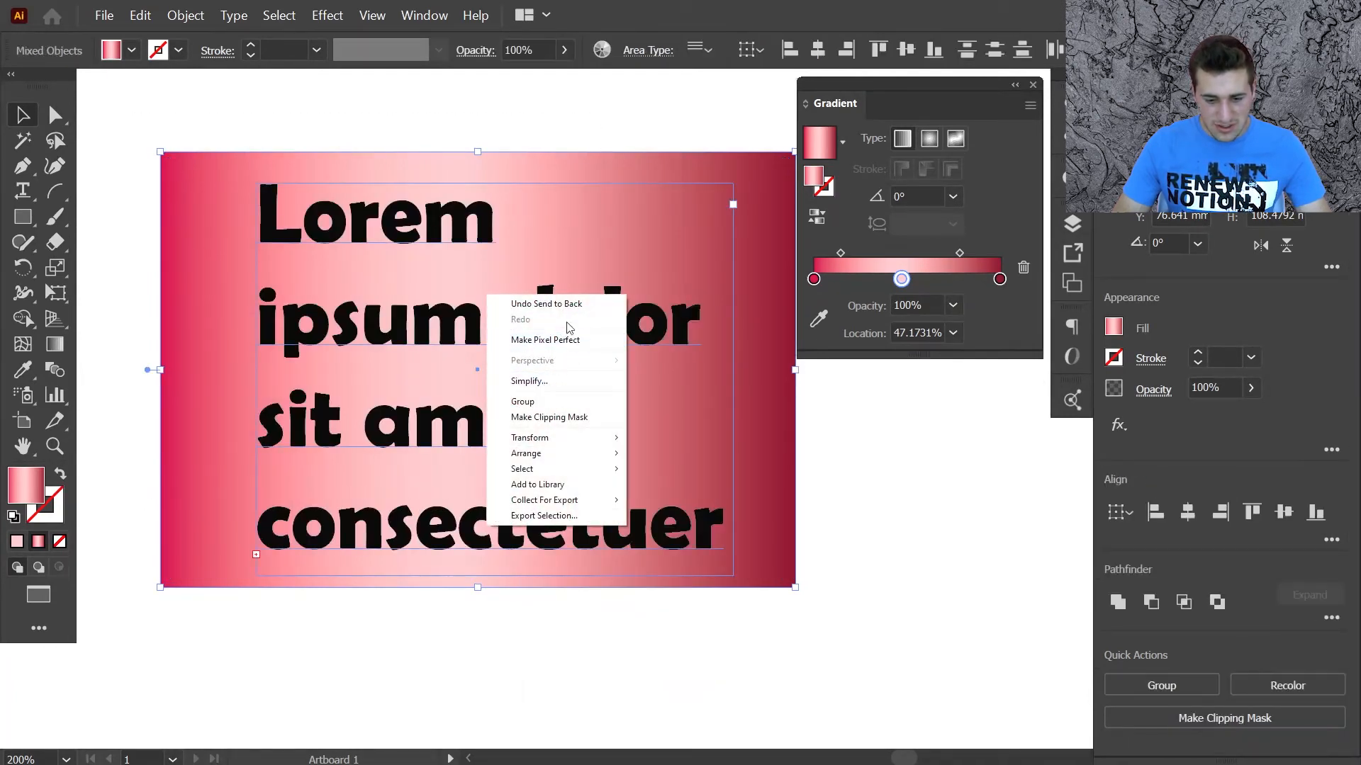
click(557, 418)
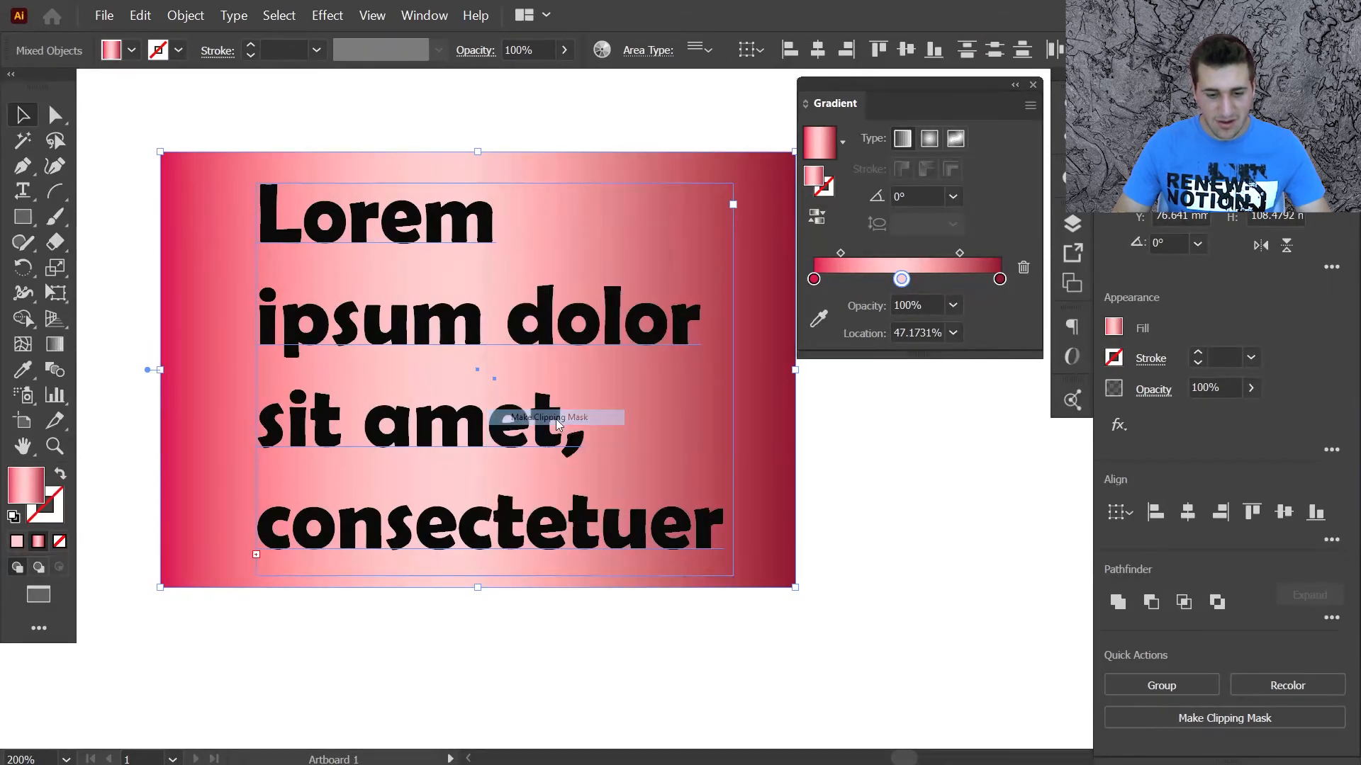
click(790, 419)
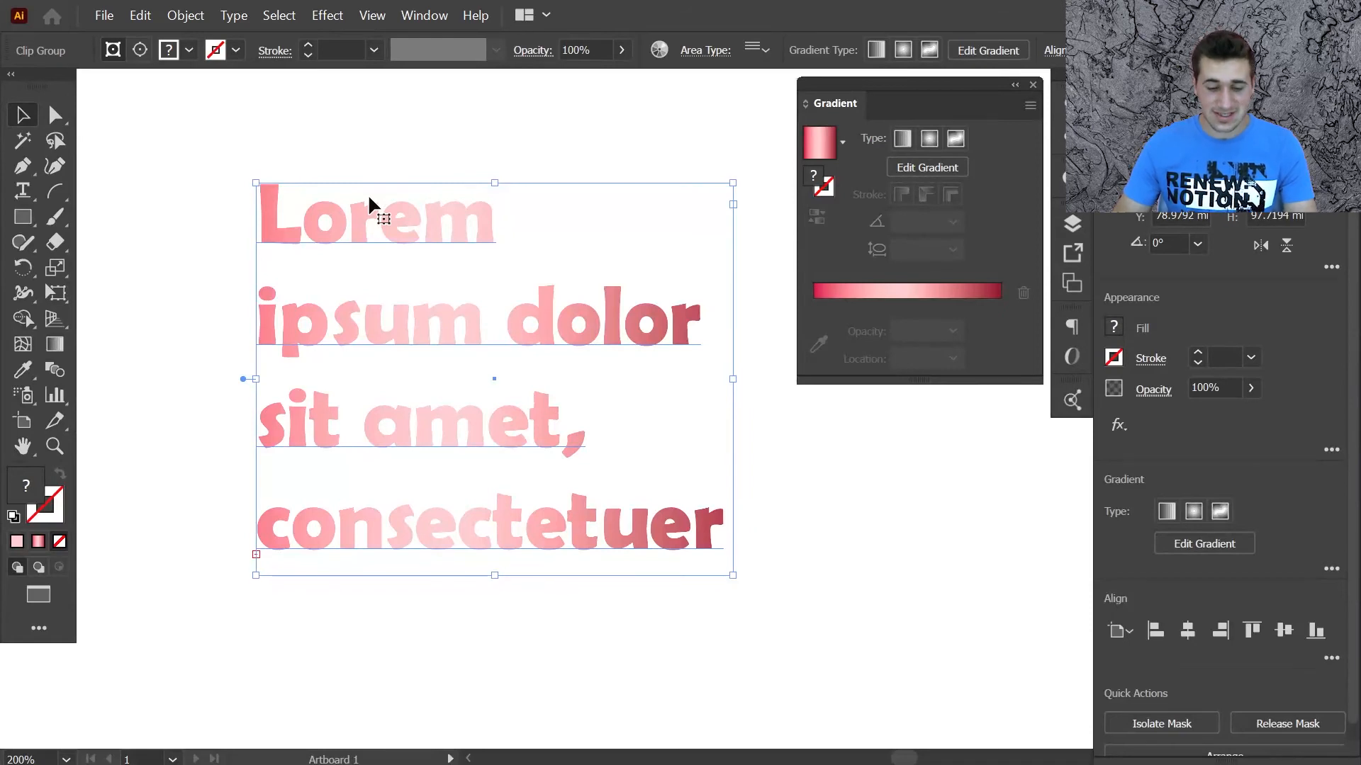
Edit the text inside the clip group, changing "ipsum" to "ipsuosom", and leave isolation mode.
double_click(425, 316)
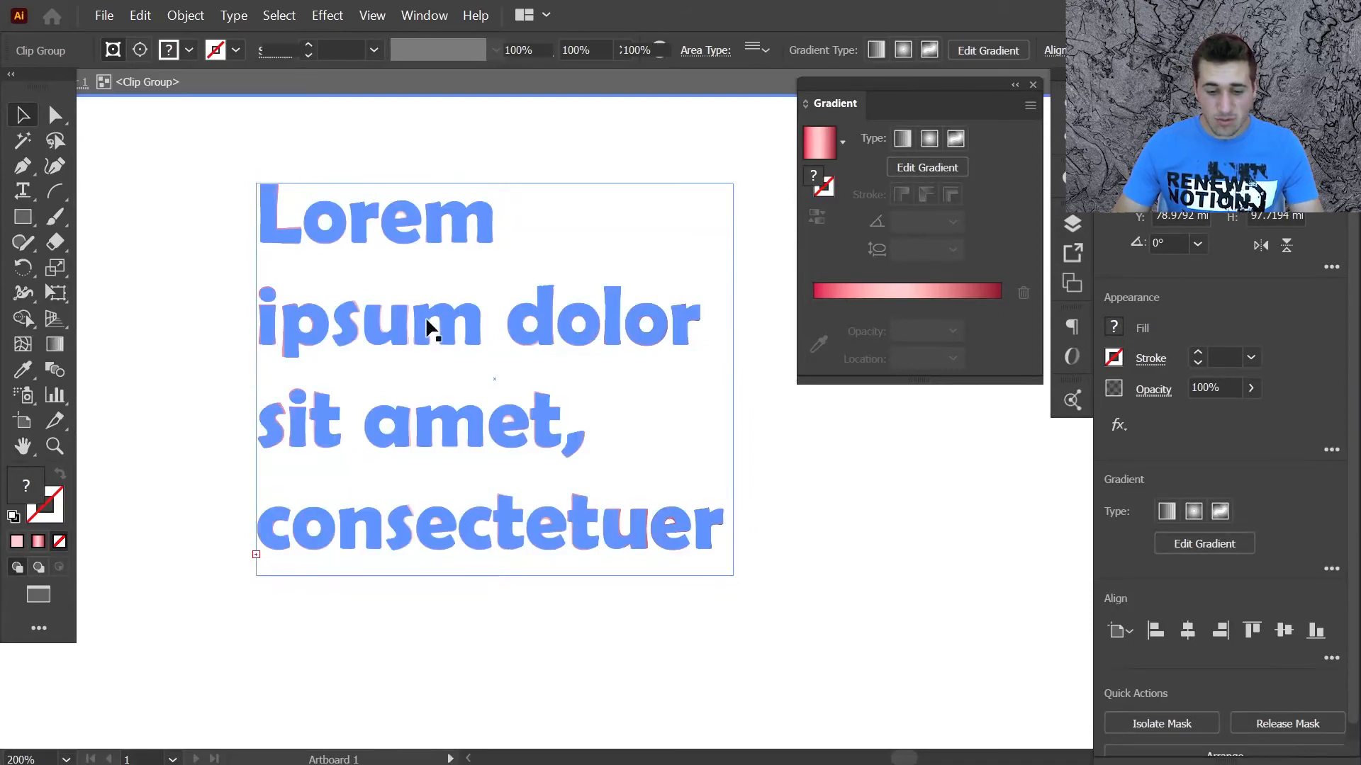
double_click(415, 324)
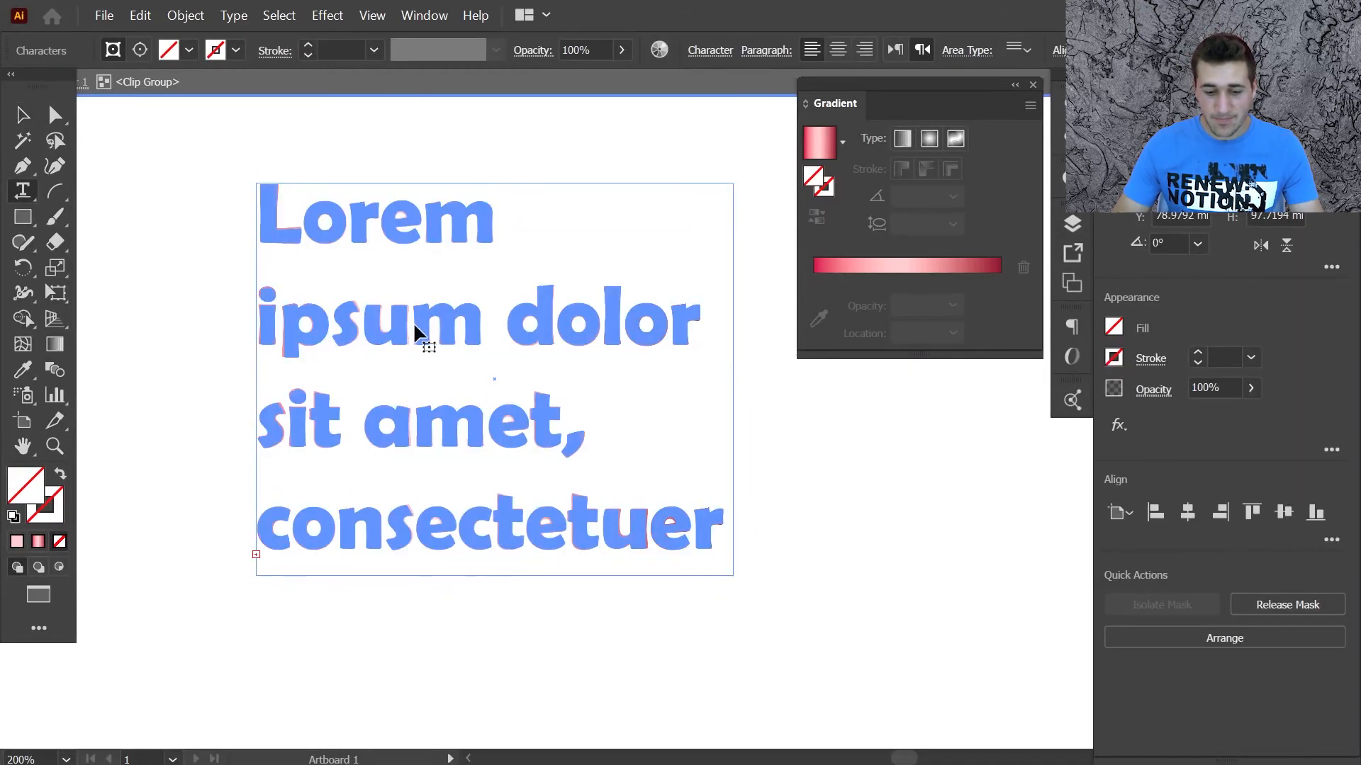
text(osom)
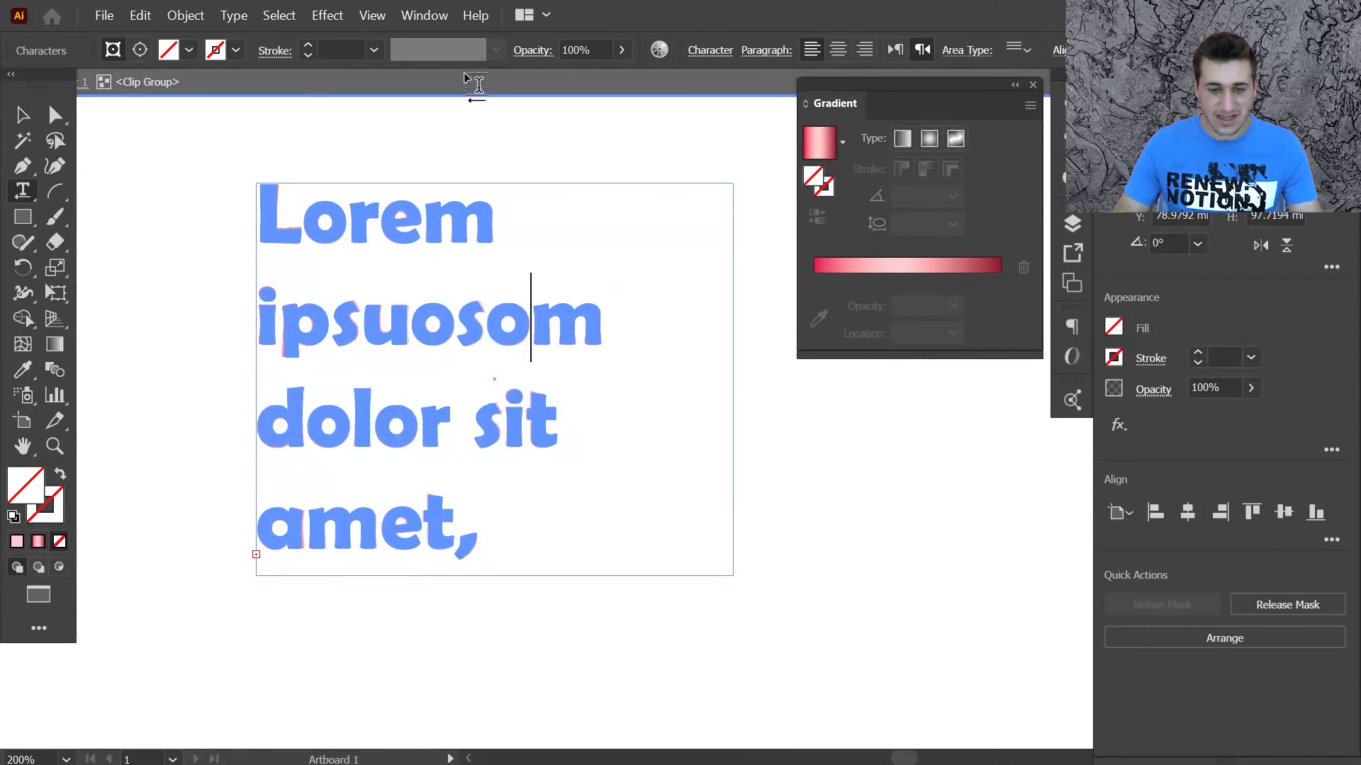
click(467, 79)
click(15, 116)
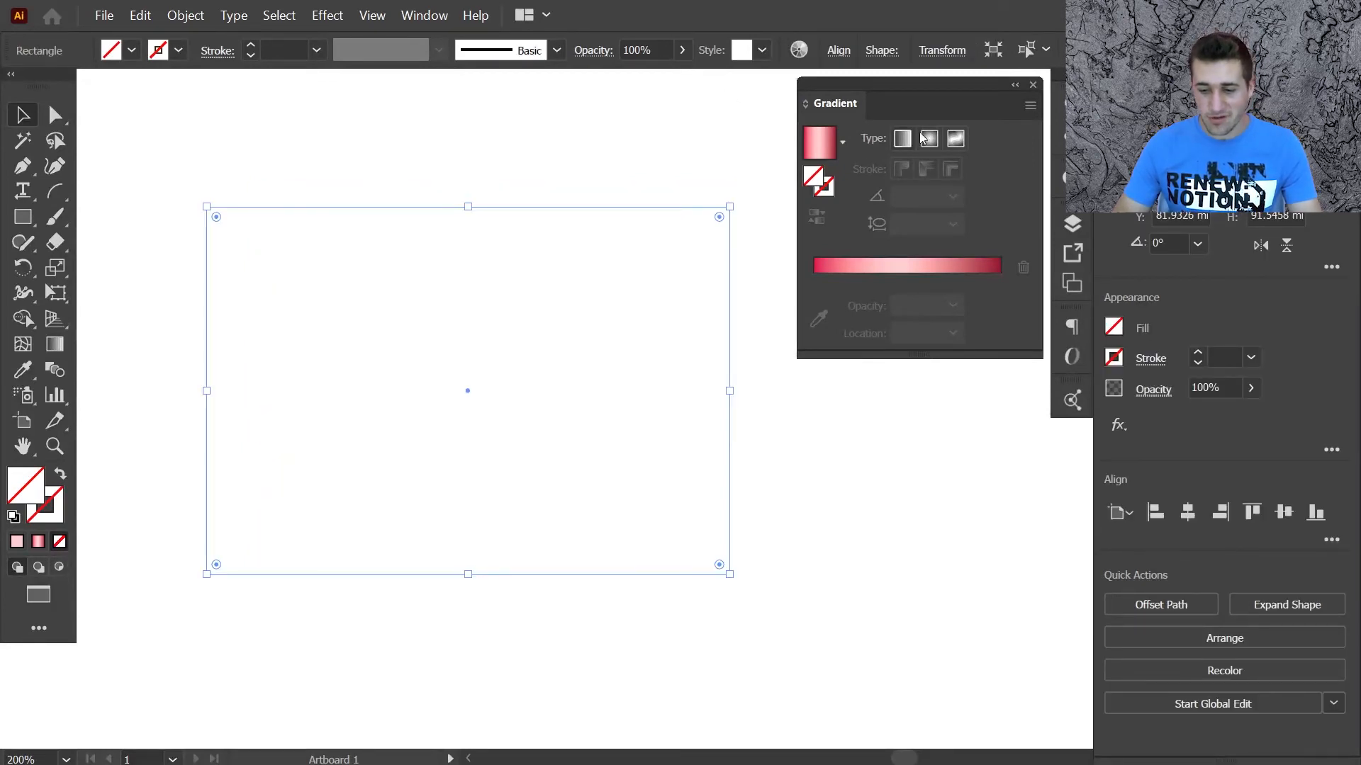
Fill the empty rectangle with the crimson-pink linear gradient and browse the list of saved gradient swatches.
click(816, 148)
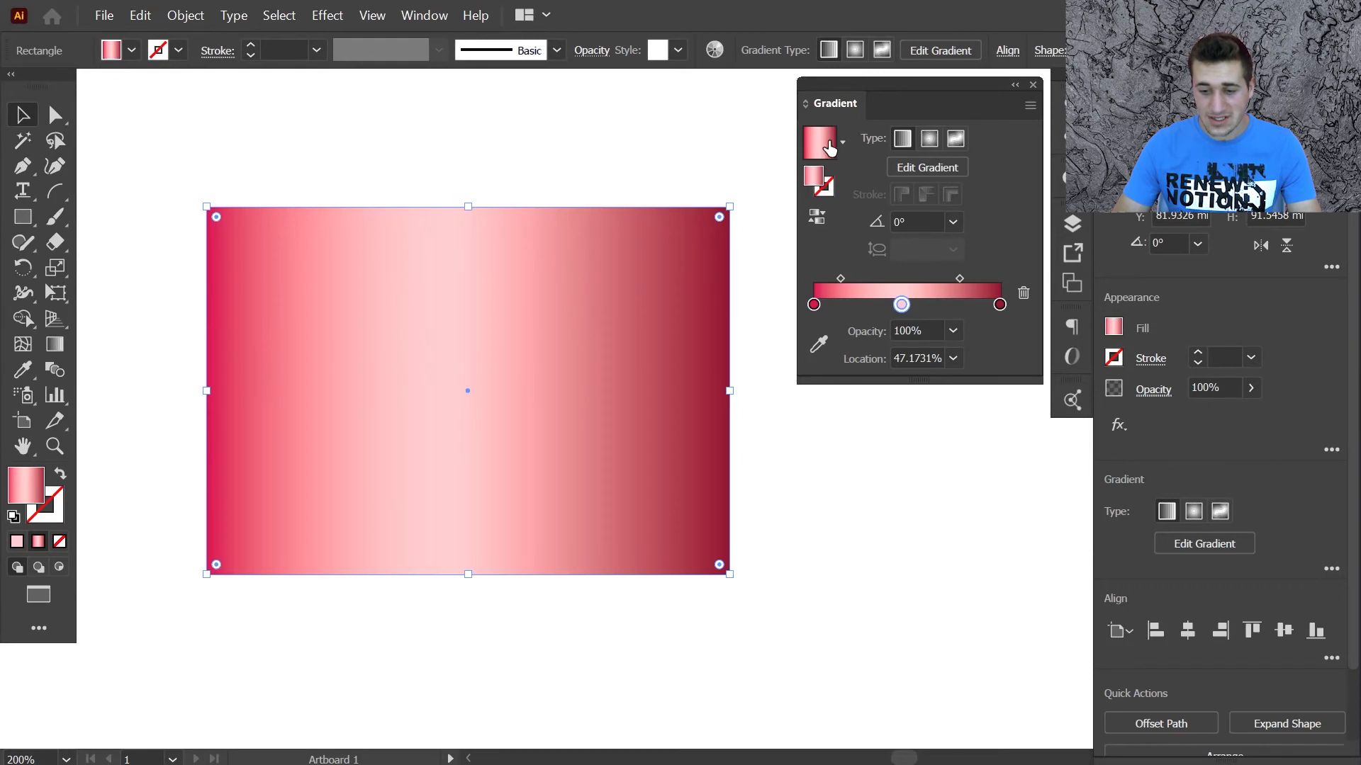
click(841, 141)
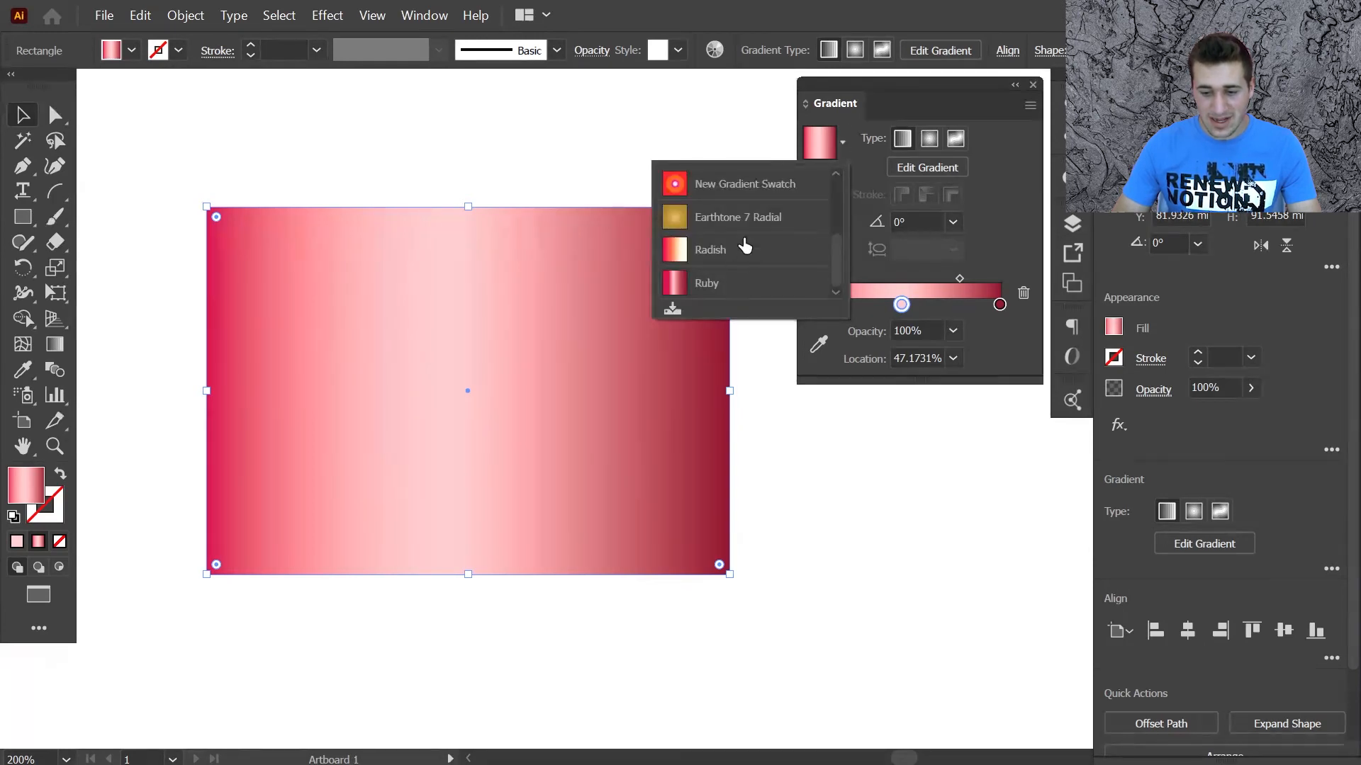
scroll(745, 241, down, 5)
scroll(744, 245, up, 5)
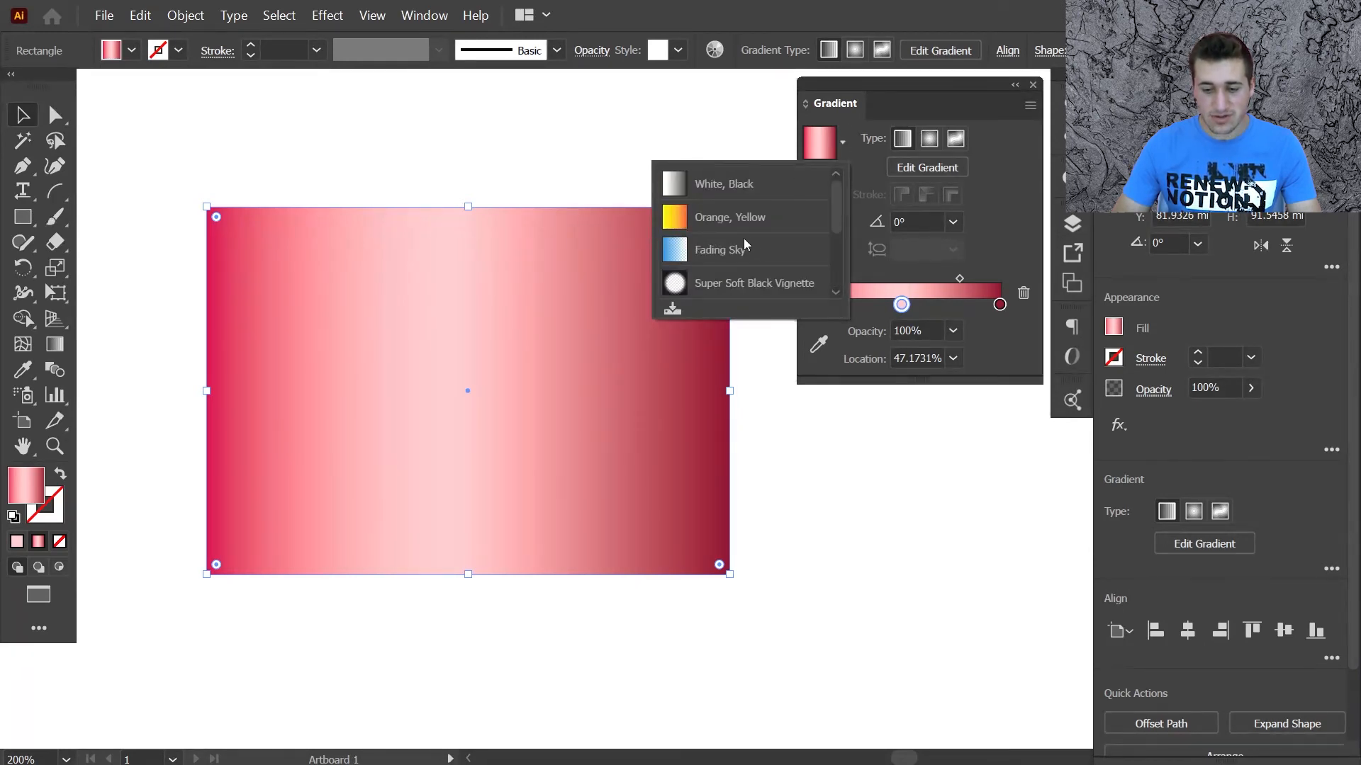
click(840, 140)
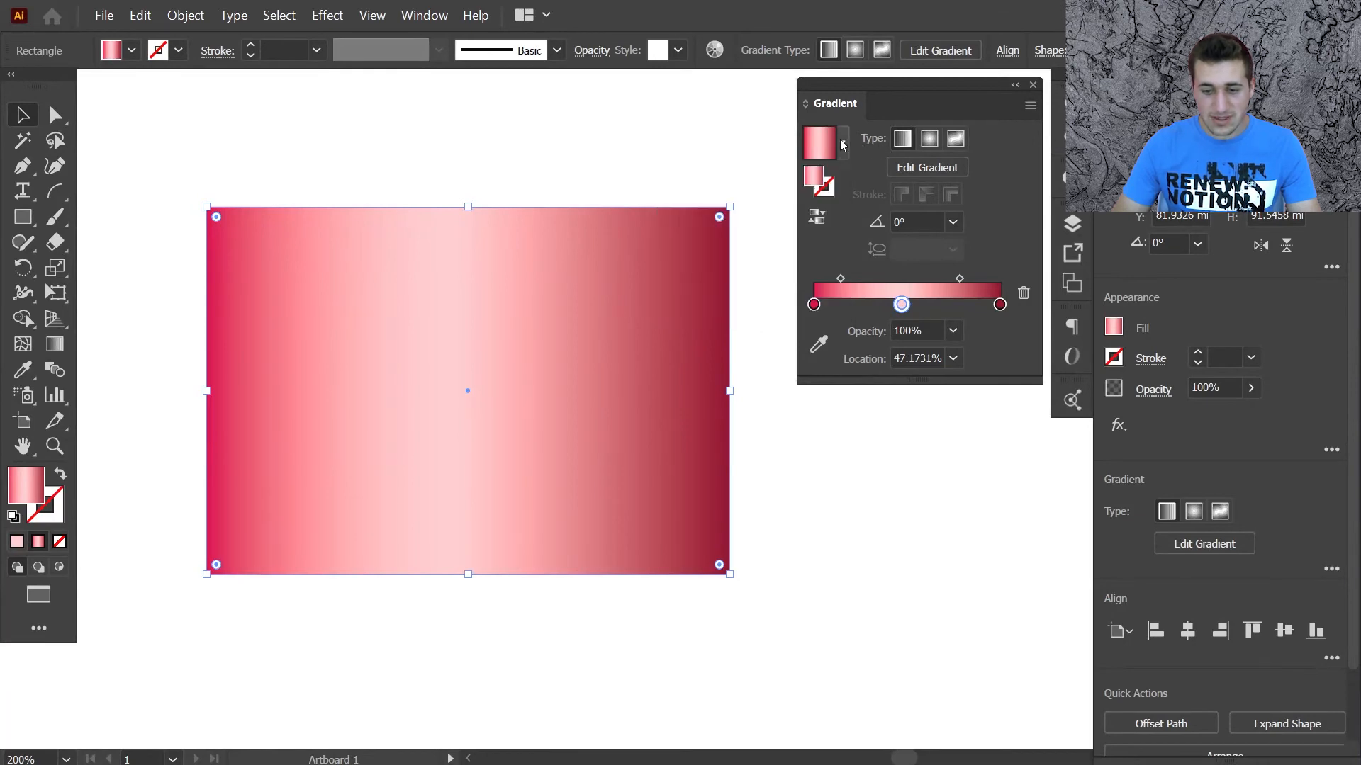
Look through the available swatch libraries for the Gradients category and close the list without loading one.
click(425, 8)
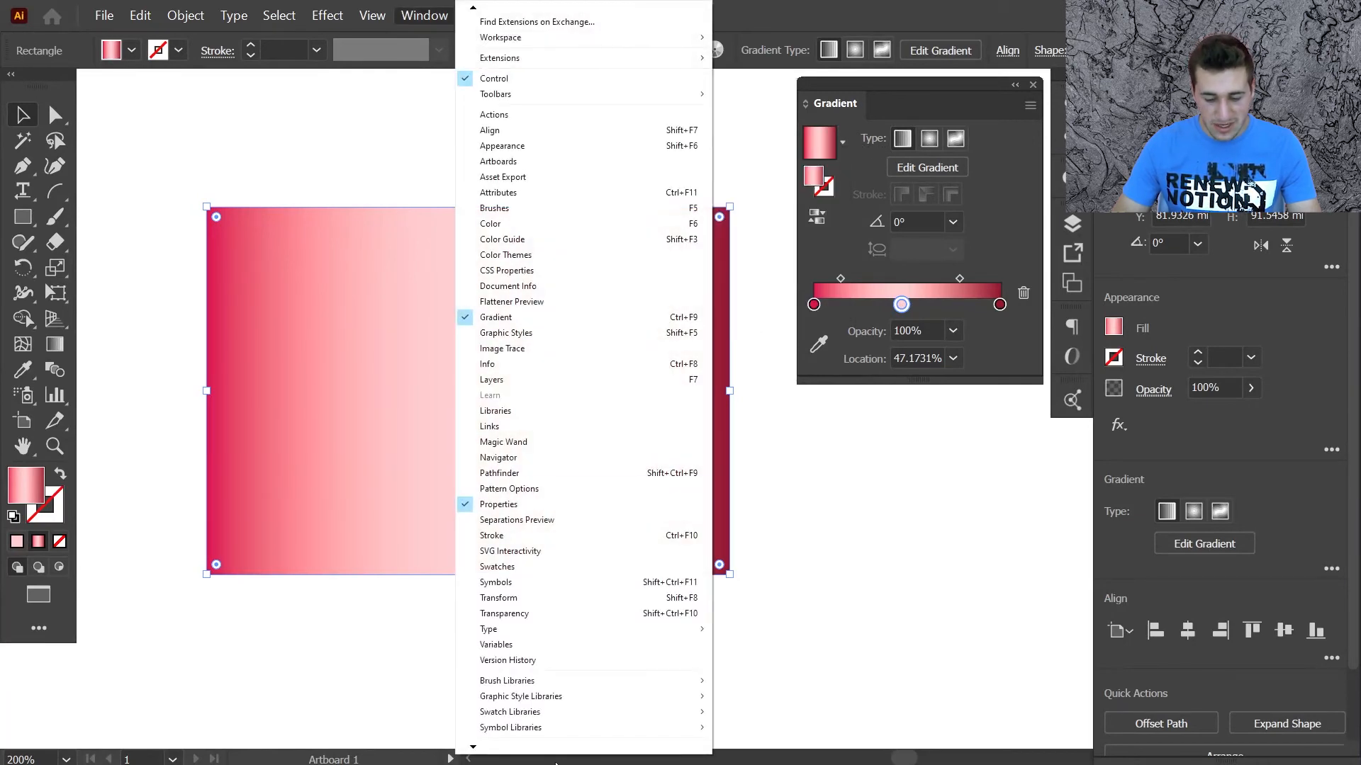
mouse_move(568, 712)
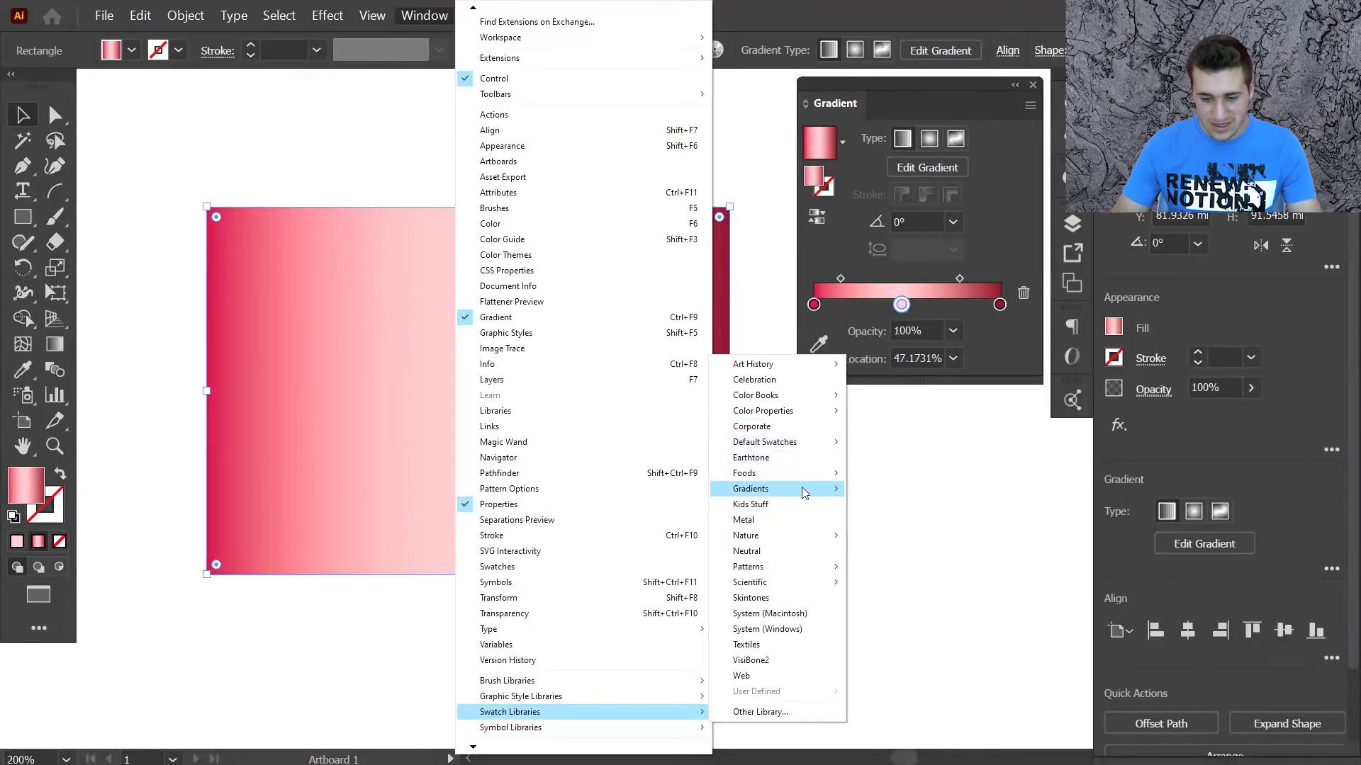
mouse_move(804, 493)
click(954, 218)
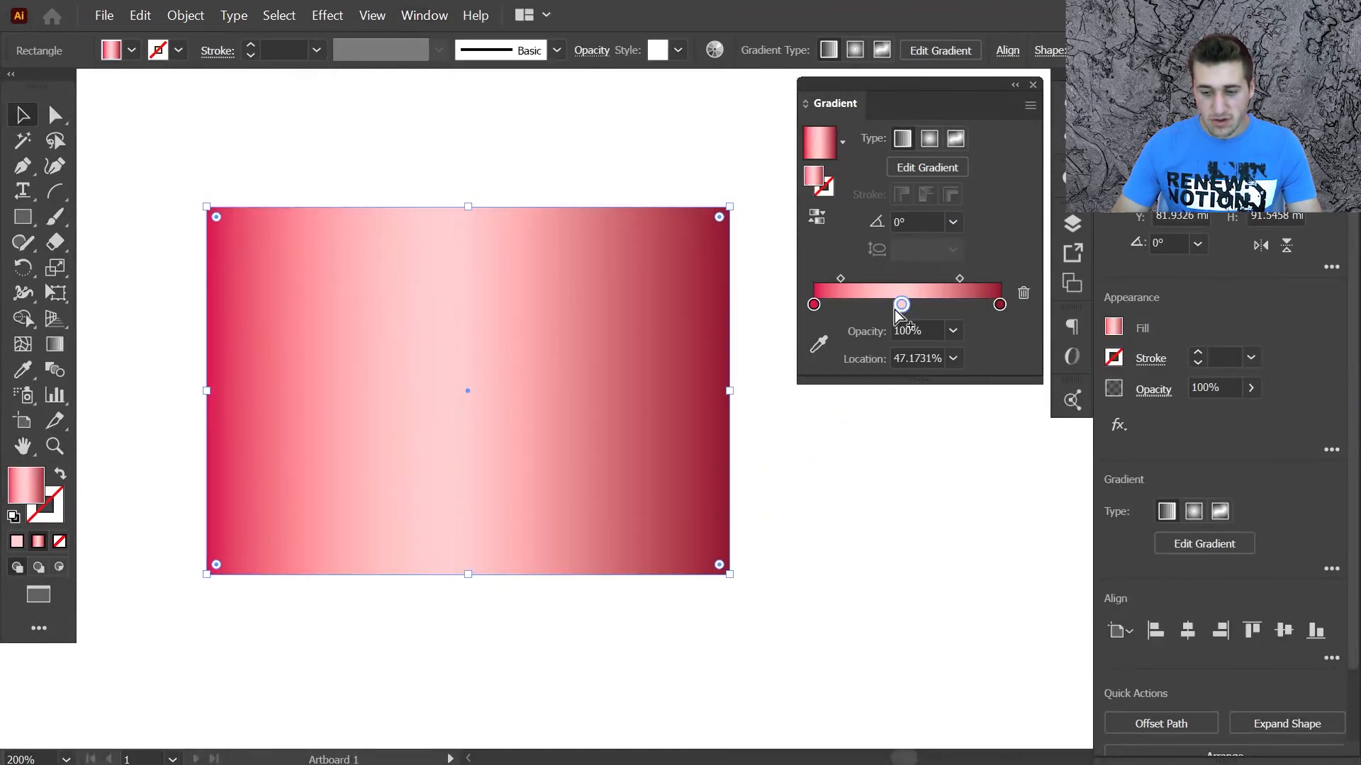
Shift the gradient's middle pink color stop to about 53% and remove that stop from the gradient.
mouse_move(893, 309)
mouse_down()
mouse_move(865, 312)
mouse_move(913, 306)
mouse_up()
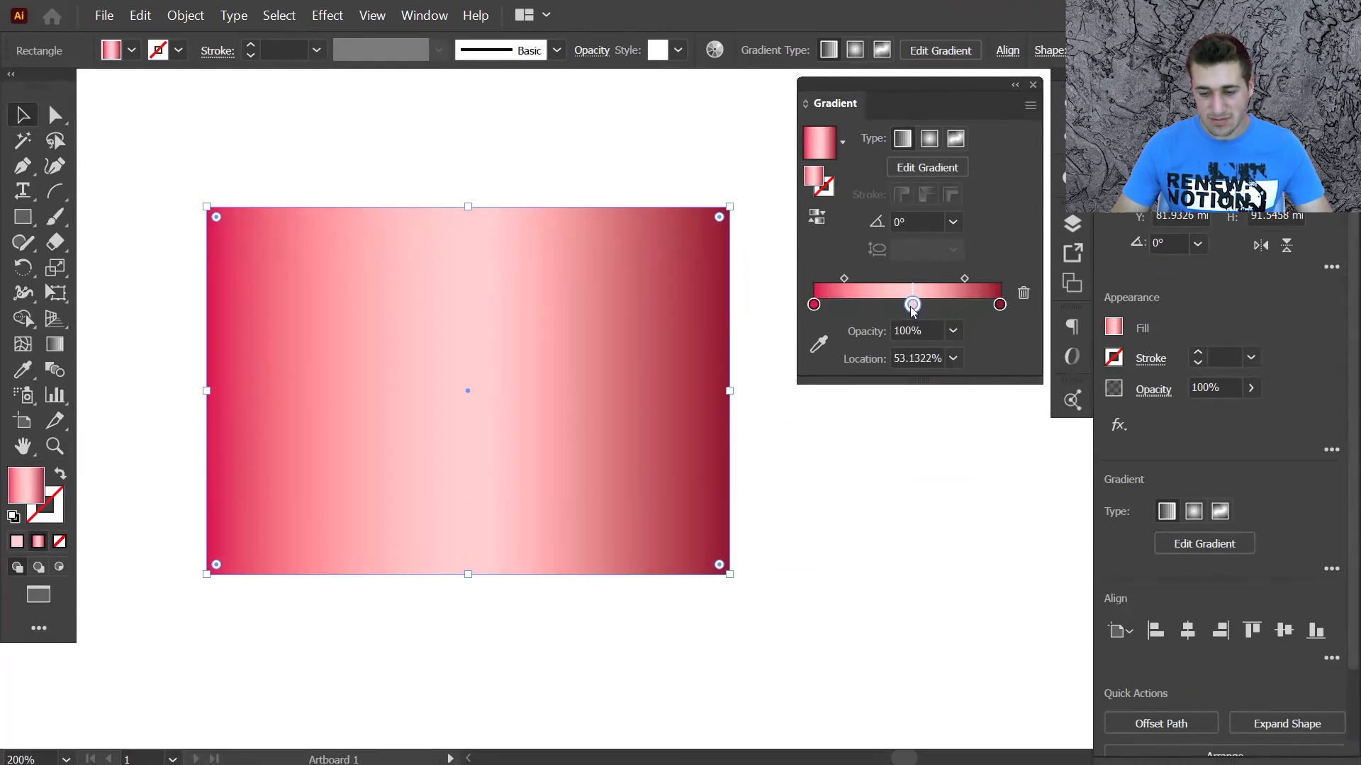
double_click(913, 305)
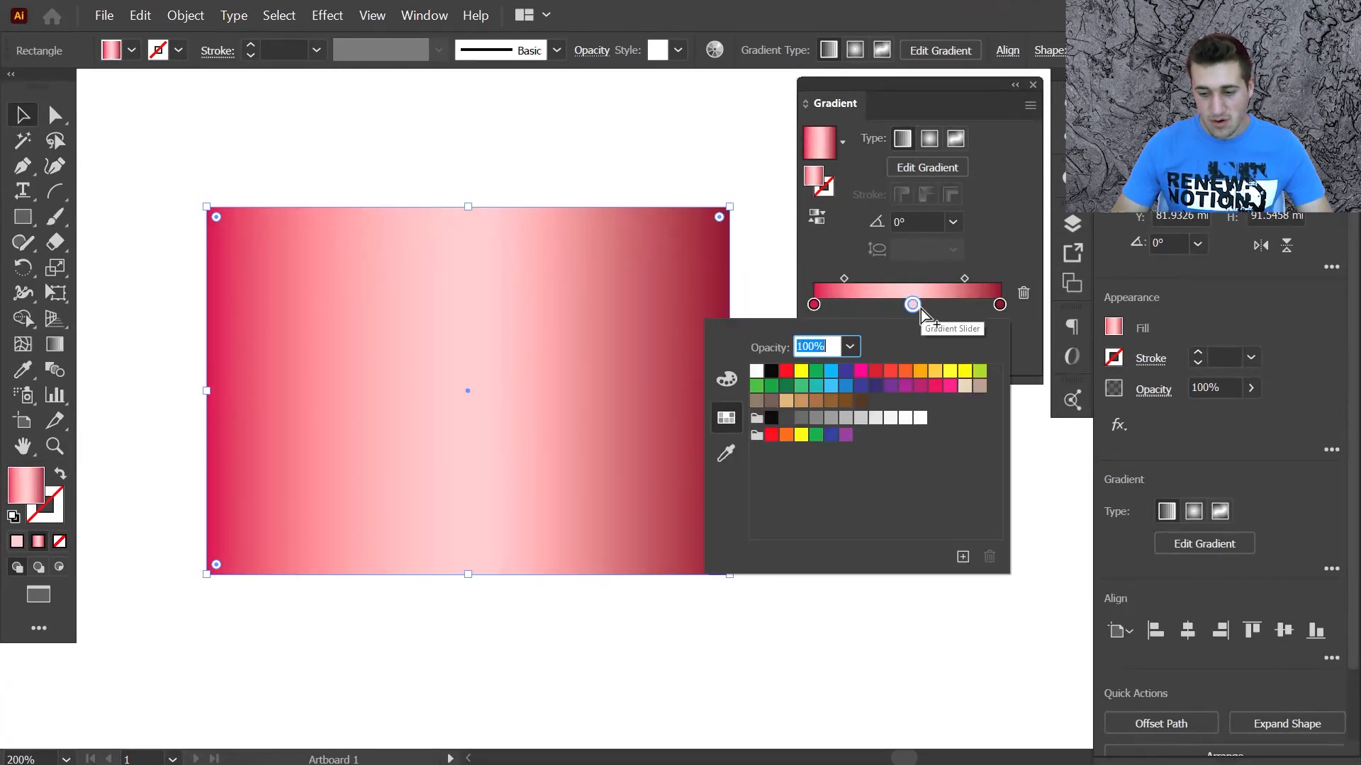
click(918, 307)
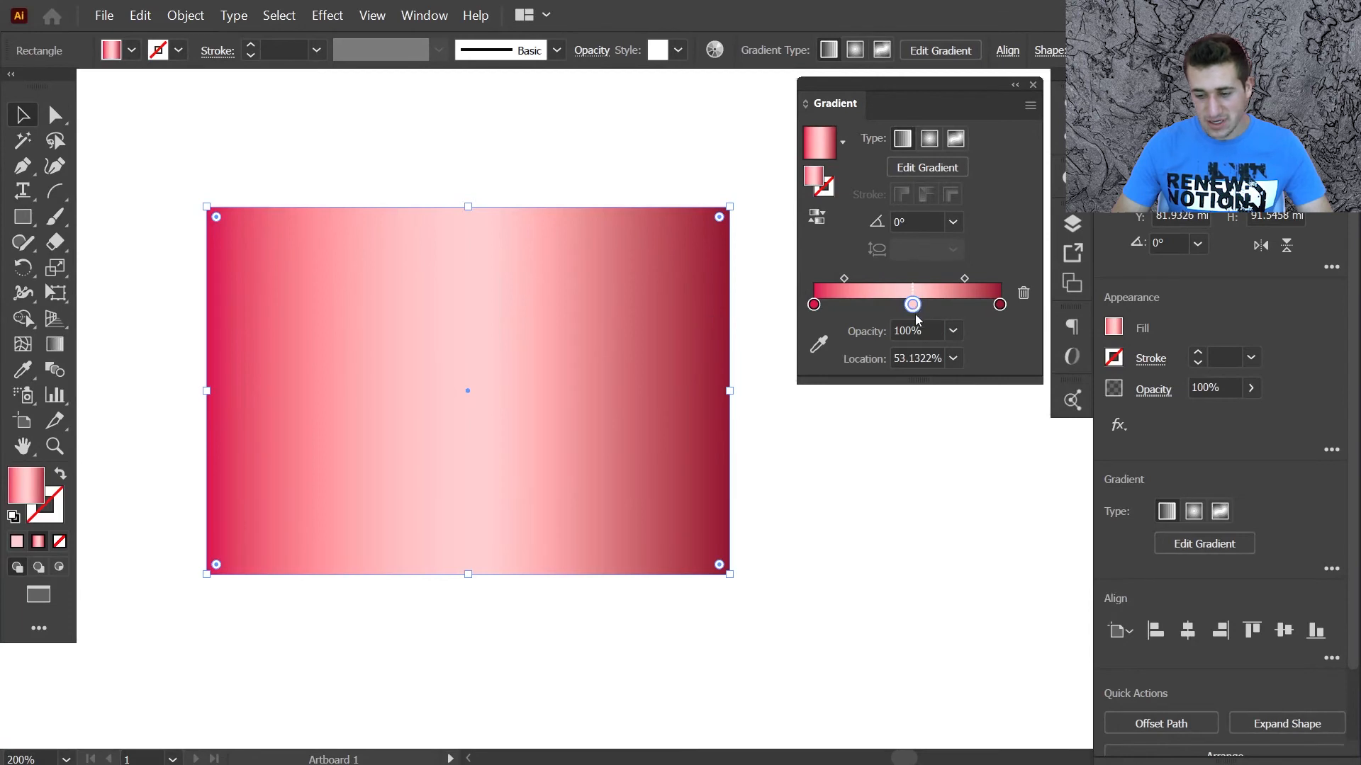
drag(915, 306, 914, 354)
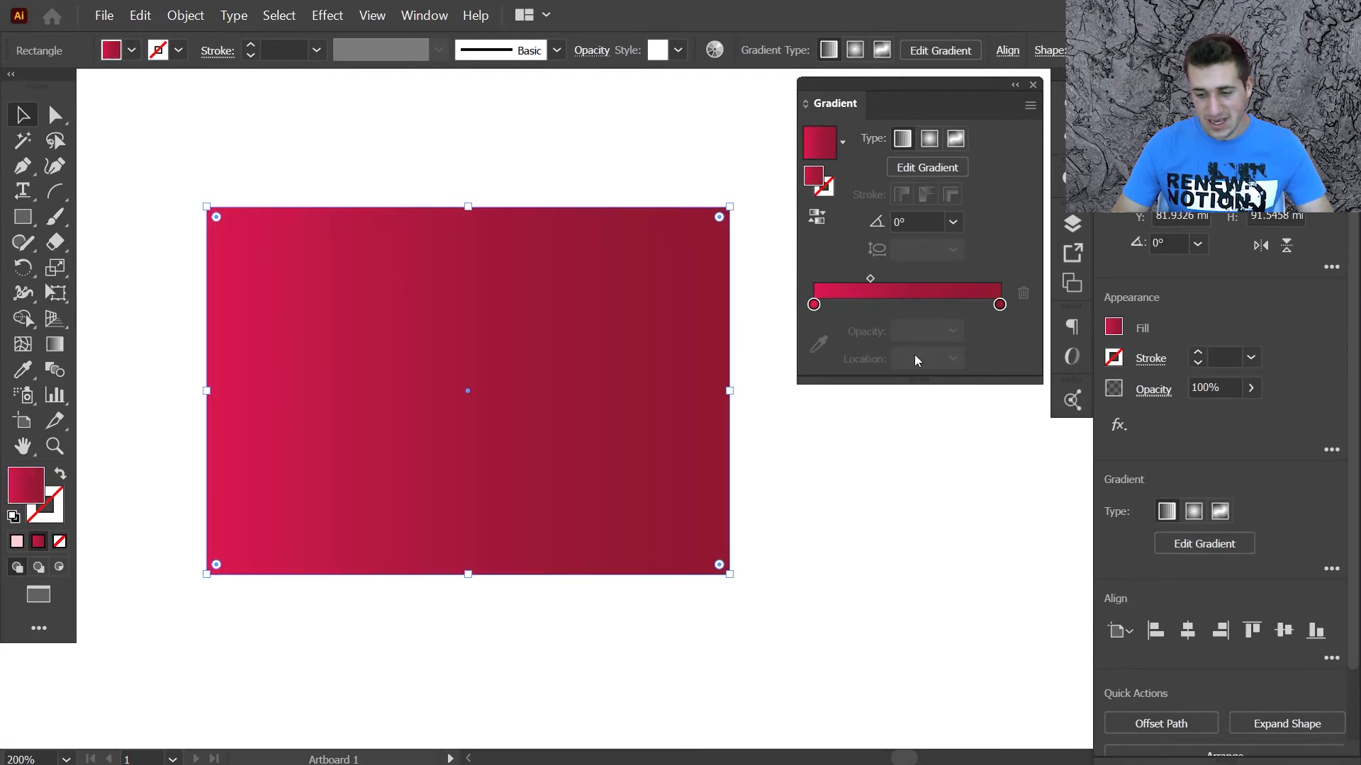
Switch the rectangle's fill to radial and on to freeform gradient, adding one line-connected stop and two separate point stops near its middle.
click(930, 140)
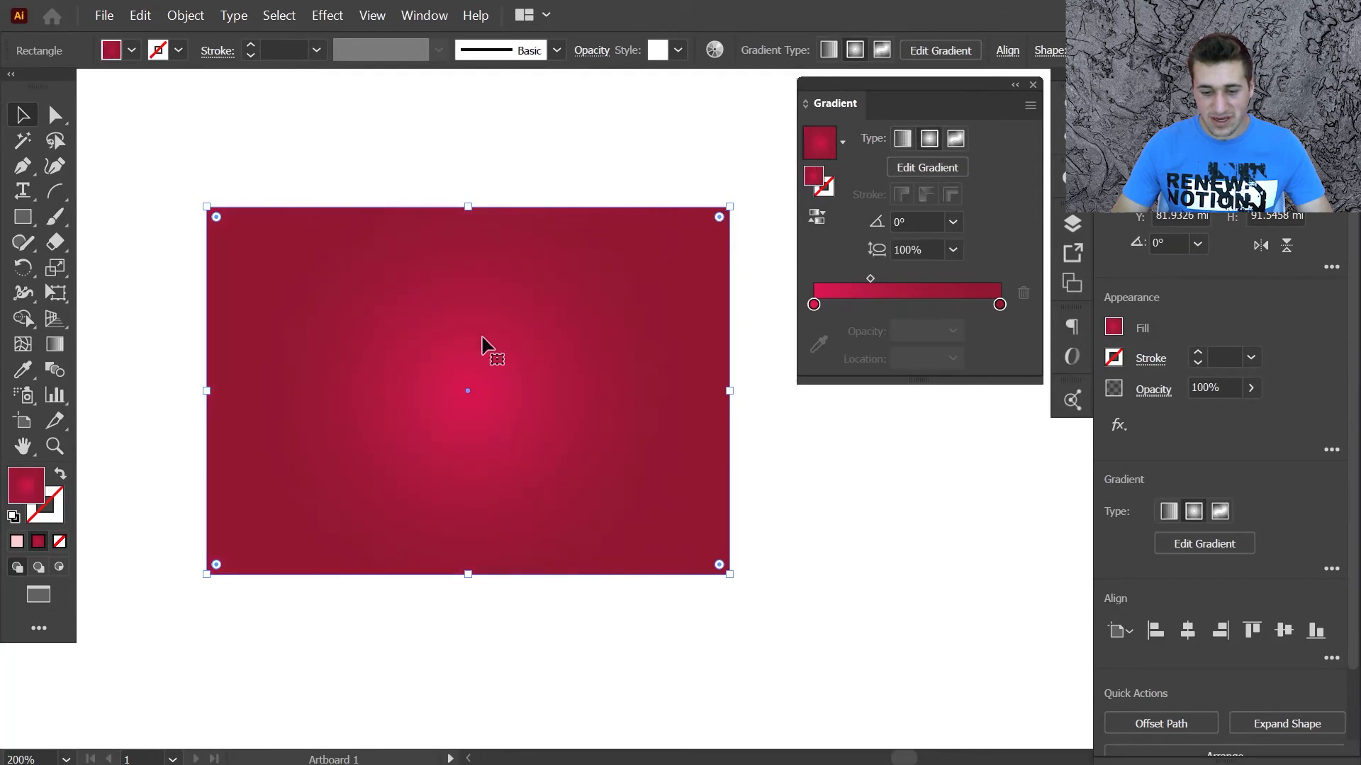
click(956, 139)
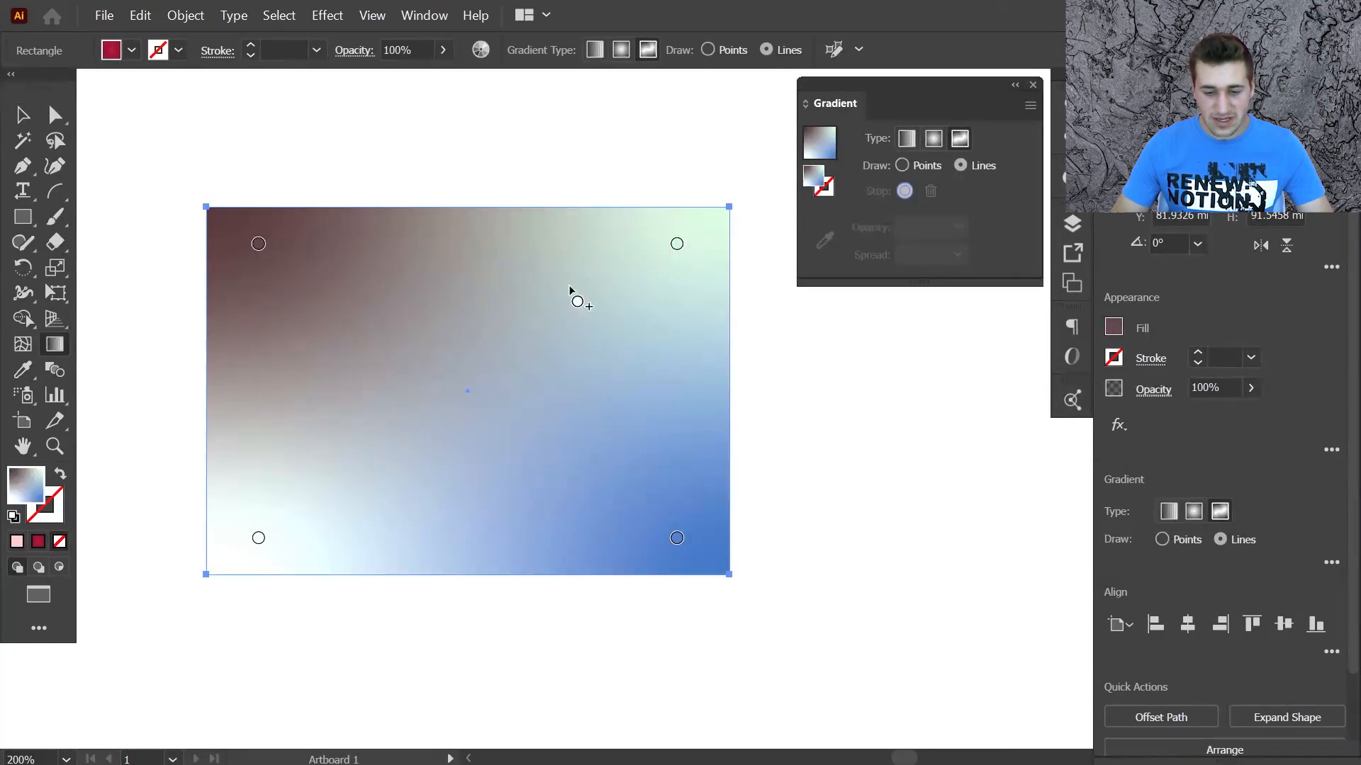
click(409, 357)
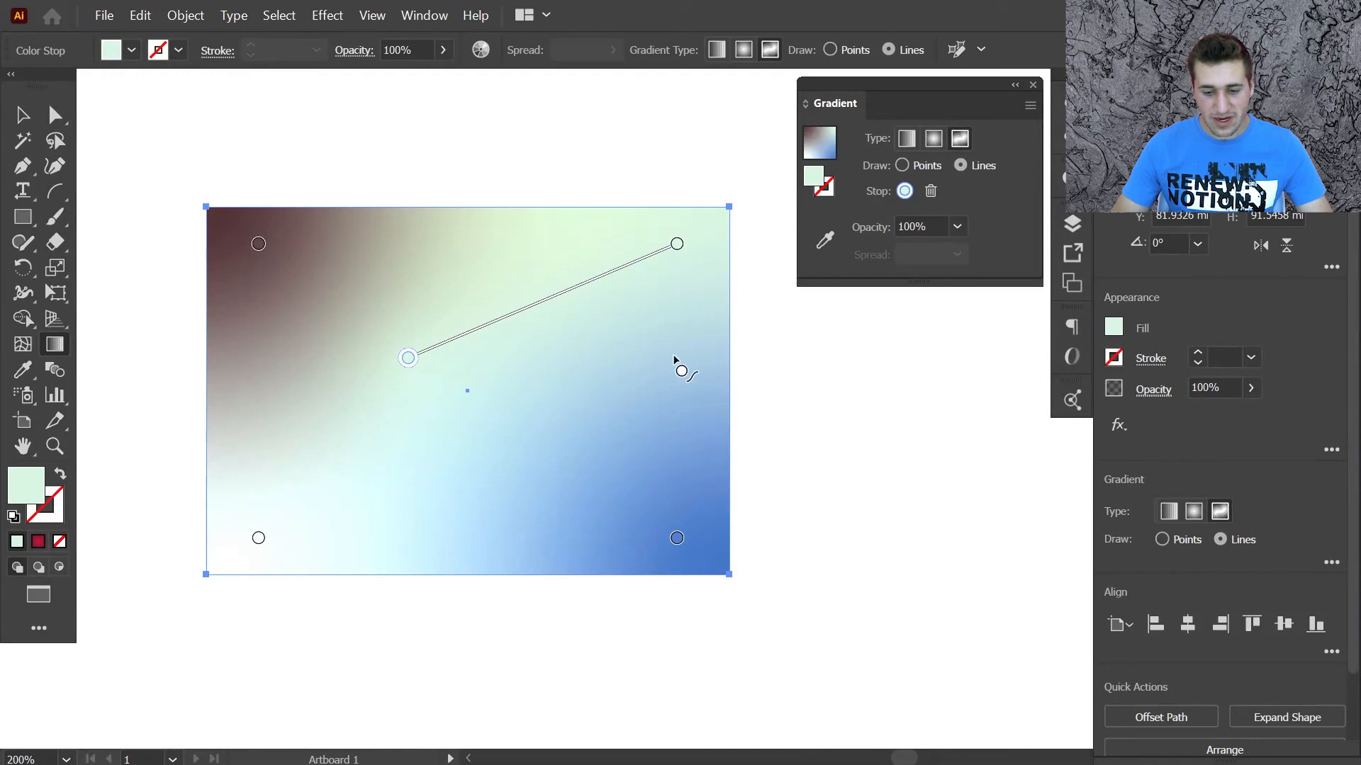
click(921, 165)
click(465, 447)
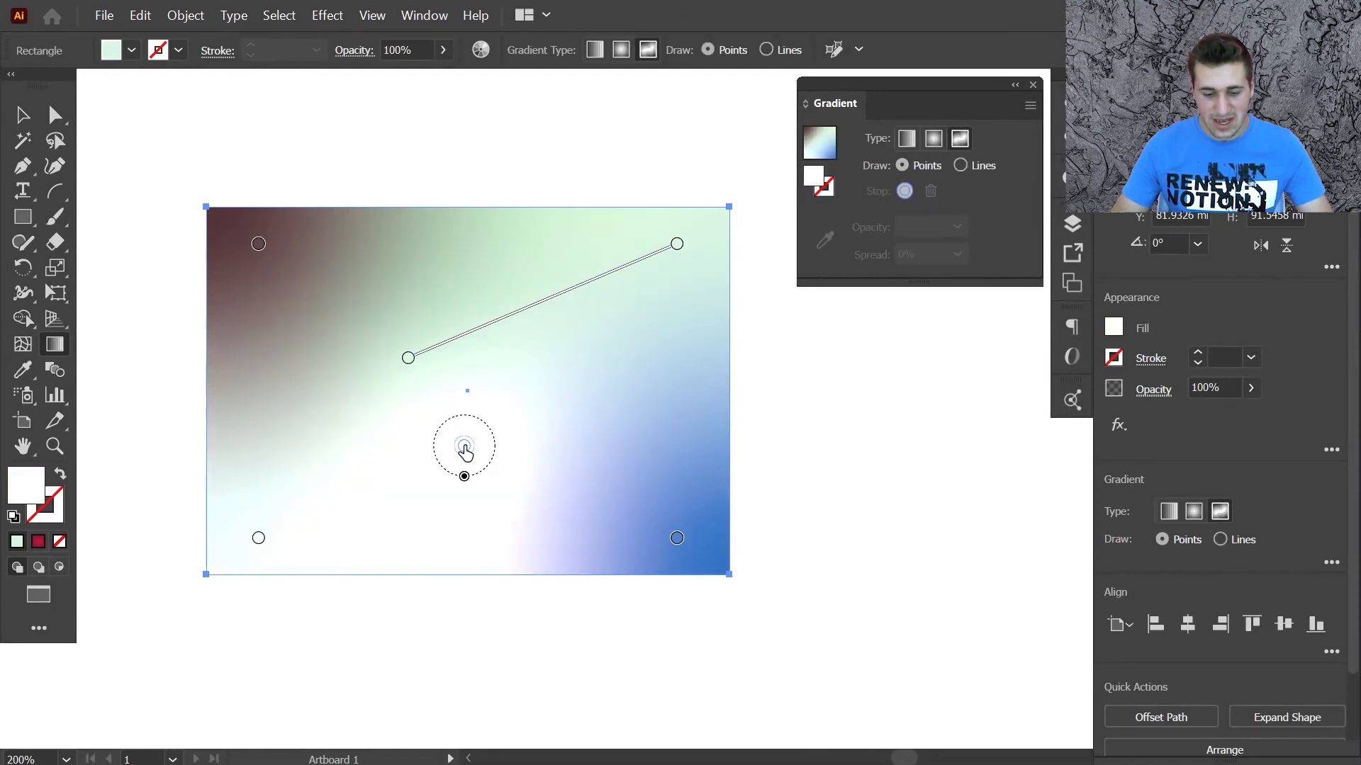
click(329, 419)
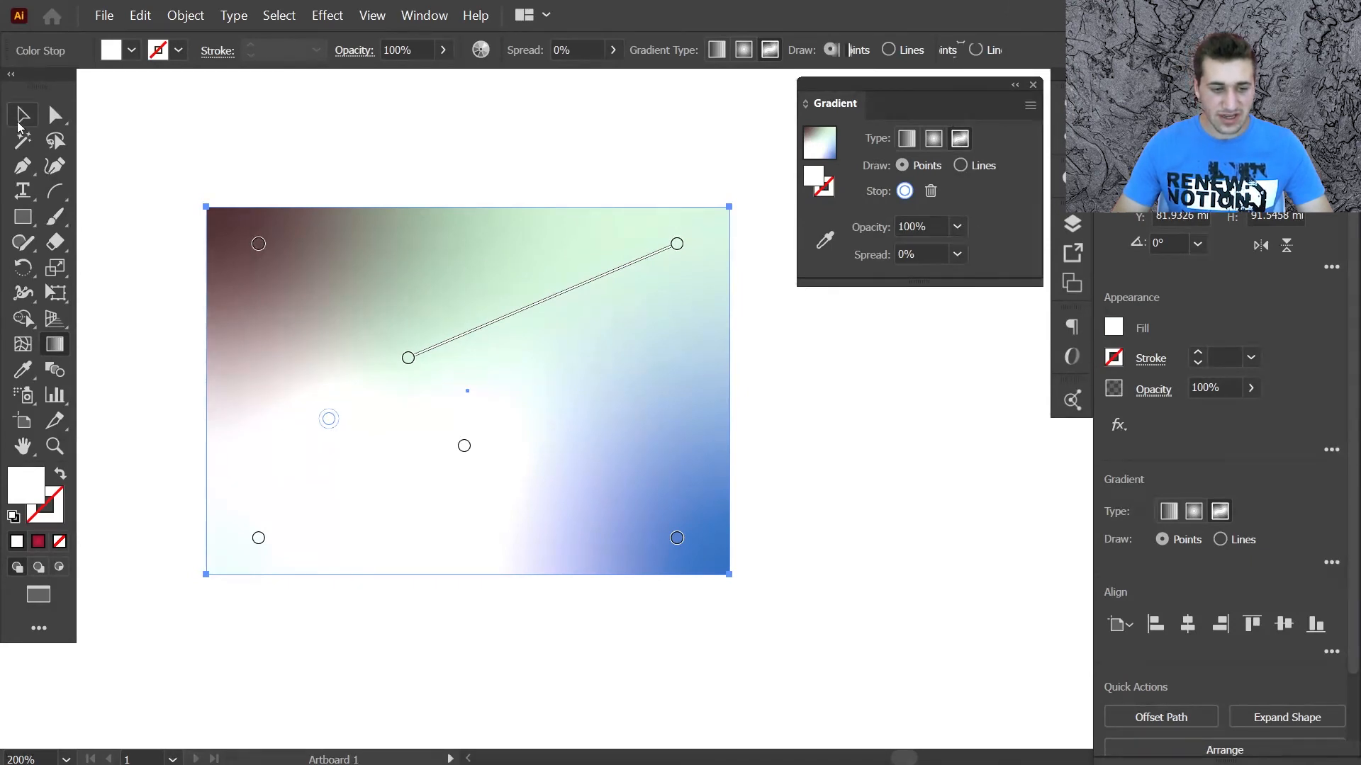
Move the rectangle slightly up and to the right and add three mesh points across it with the Mesh tool.
click(20, 113)
drag(391, 387, 444, 367)
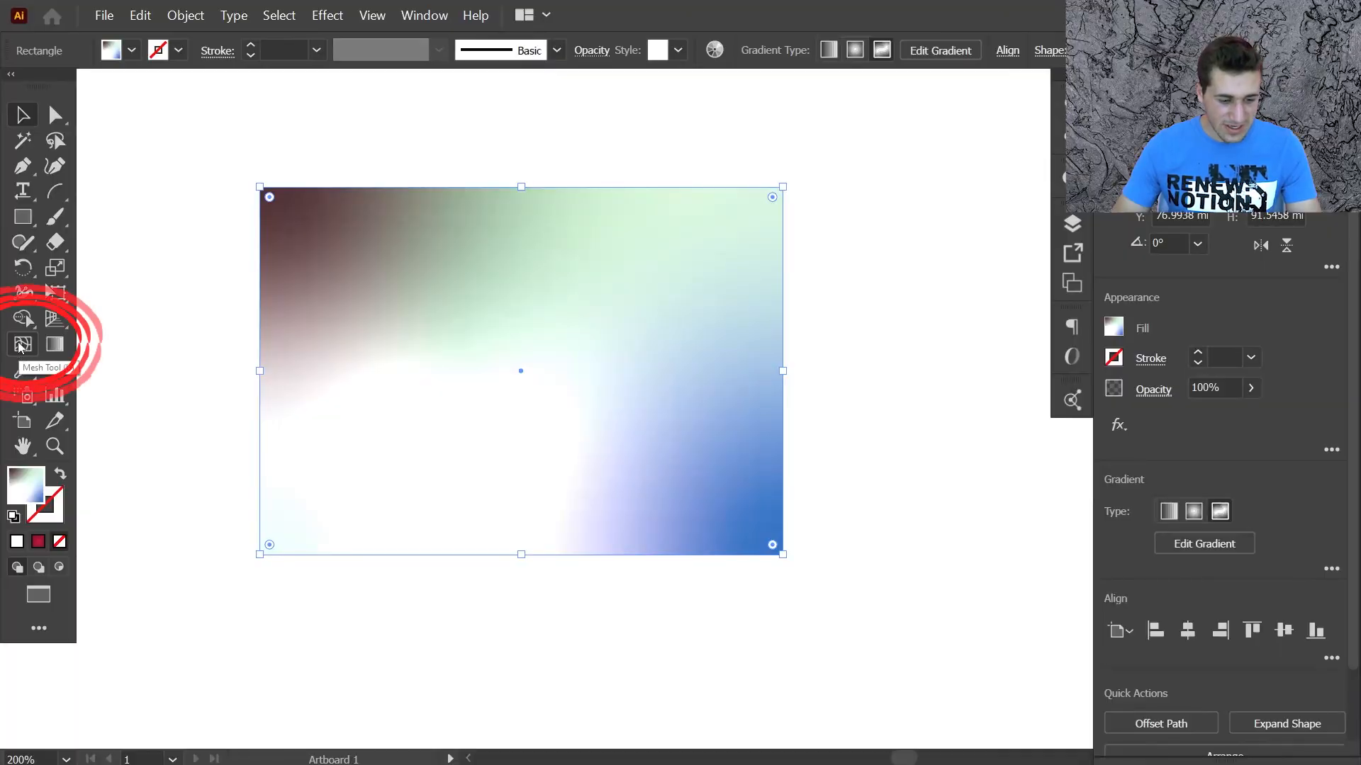
click(22, 344)
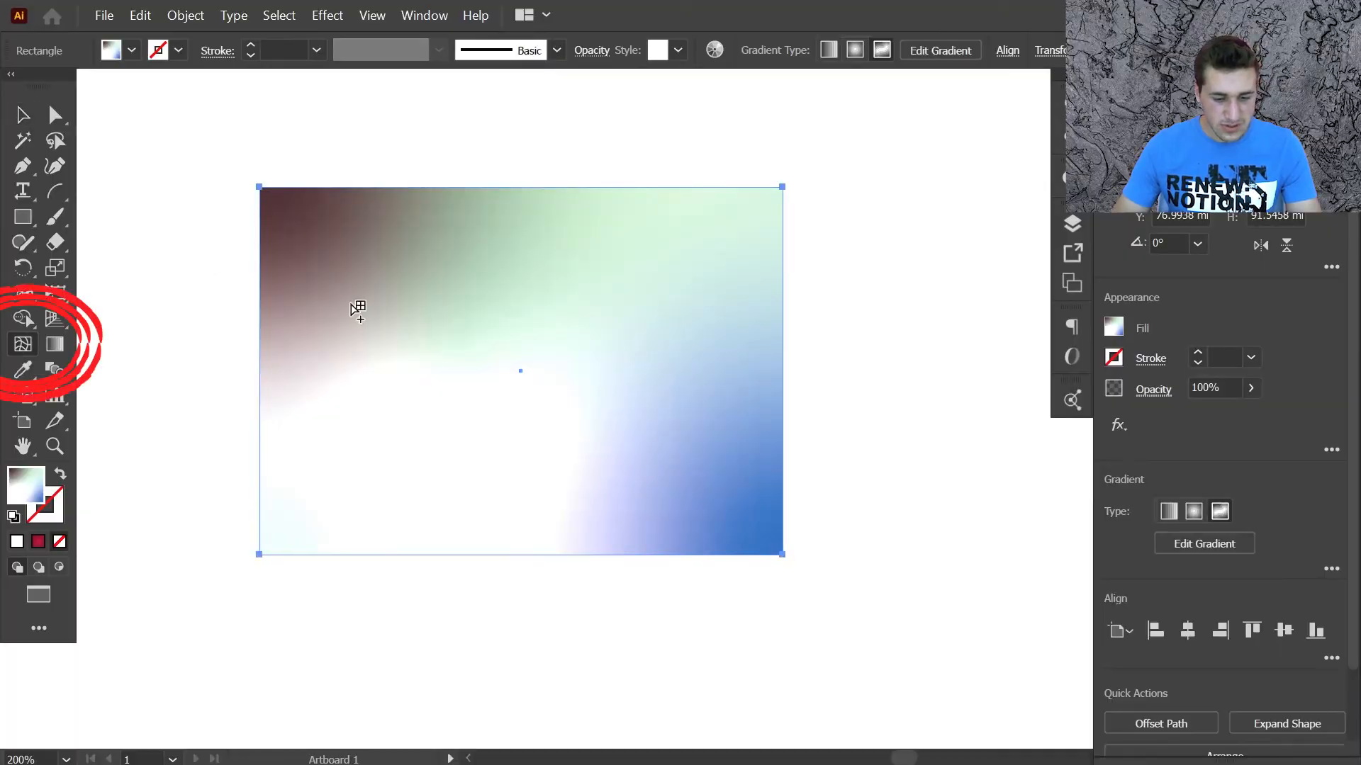
click(476, 216)
click(601, 334)
click(376, 453)
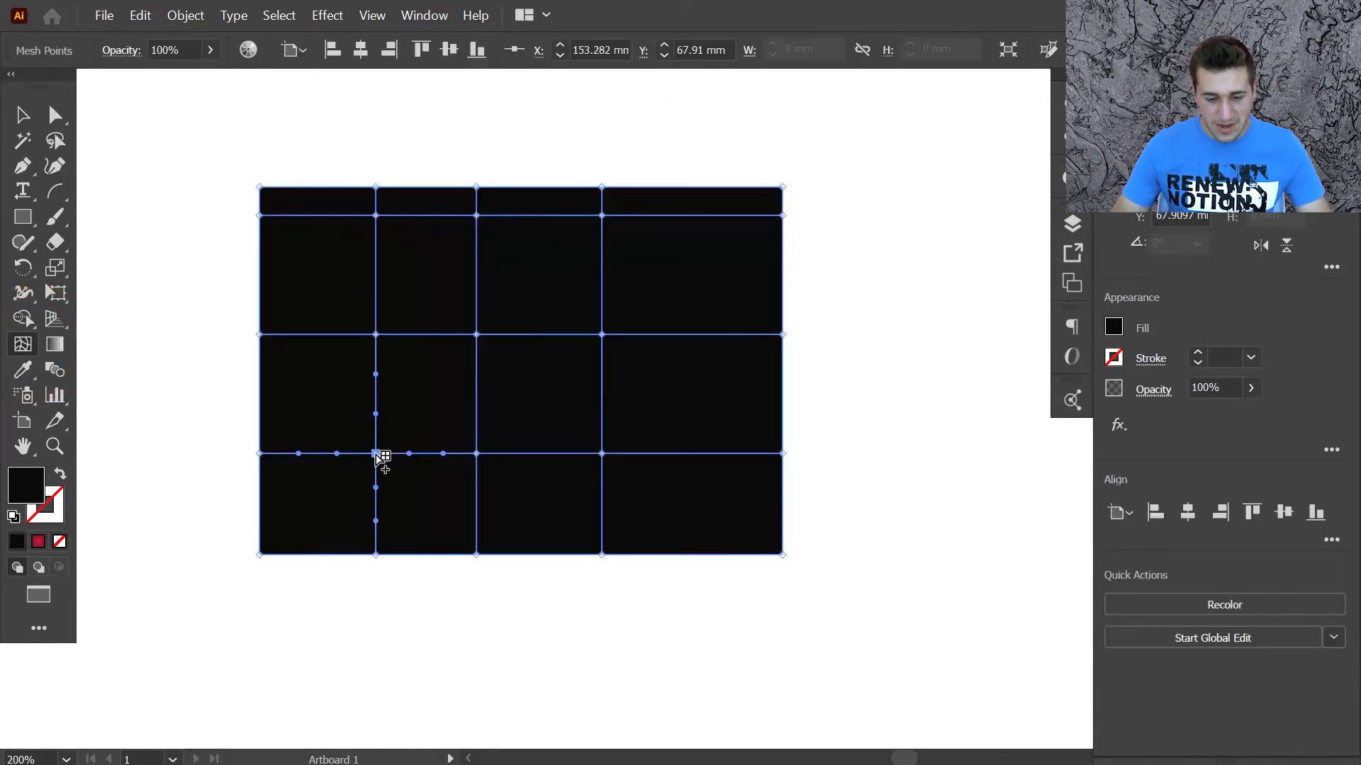
Select the black interior mesh point right of the blue one and fill it with the red swatch.
key(a)
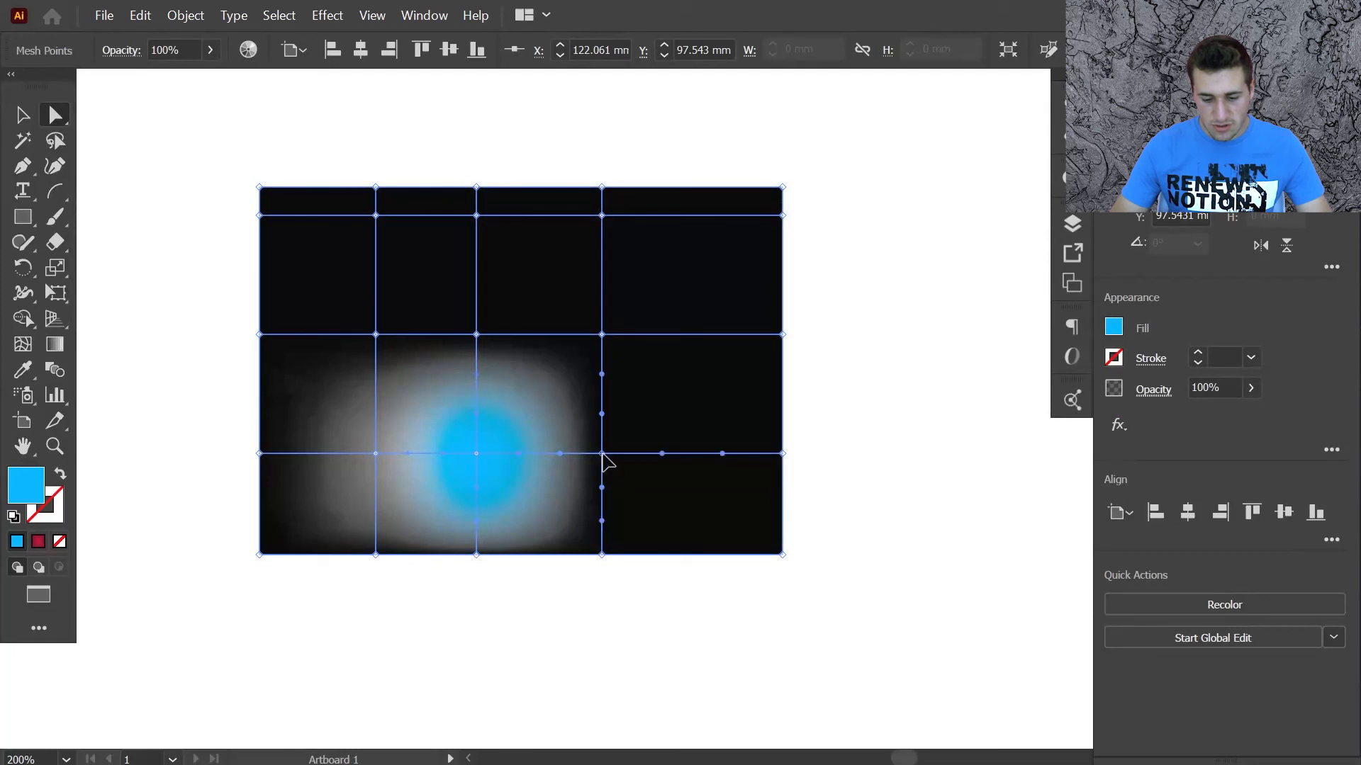
click(603, 454)
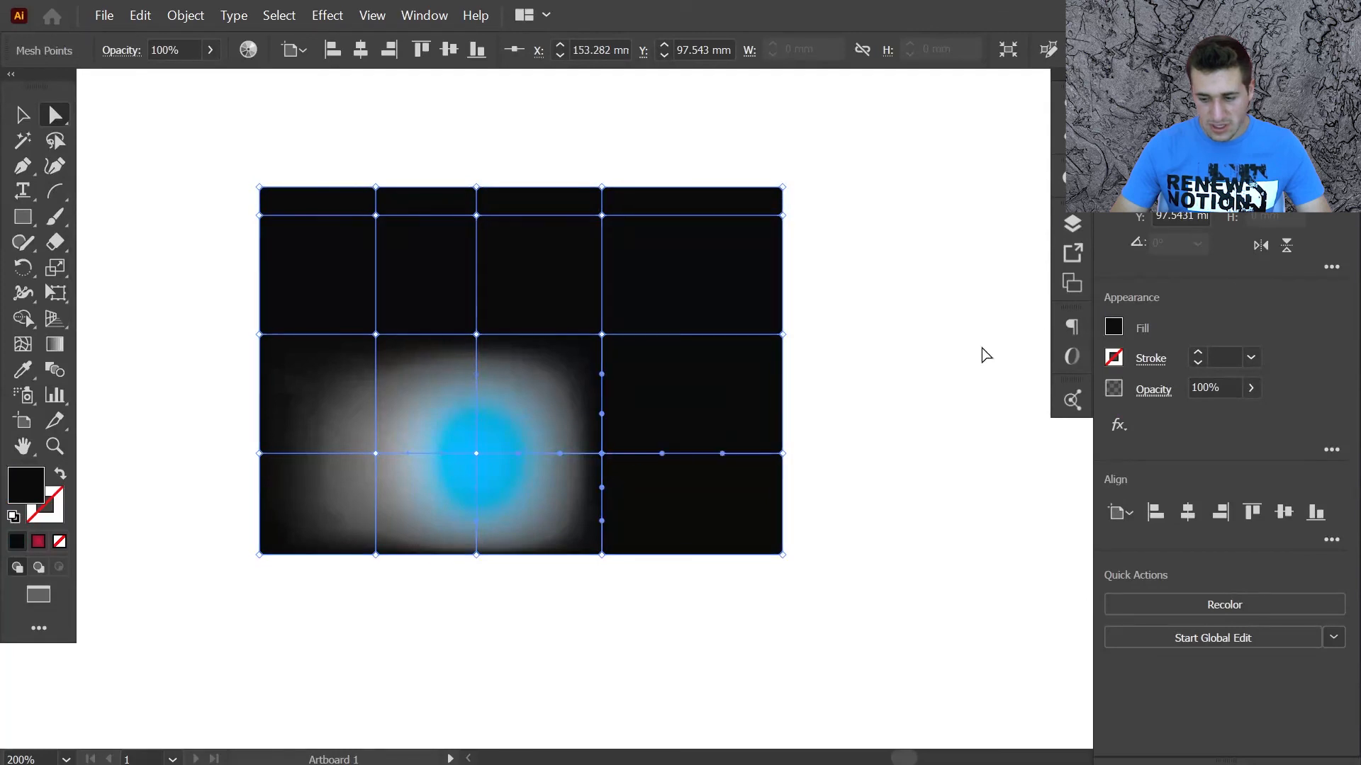
click(1115, 327)
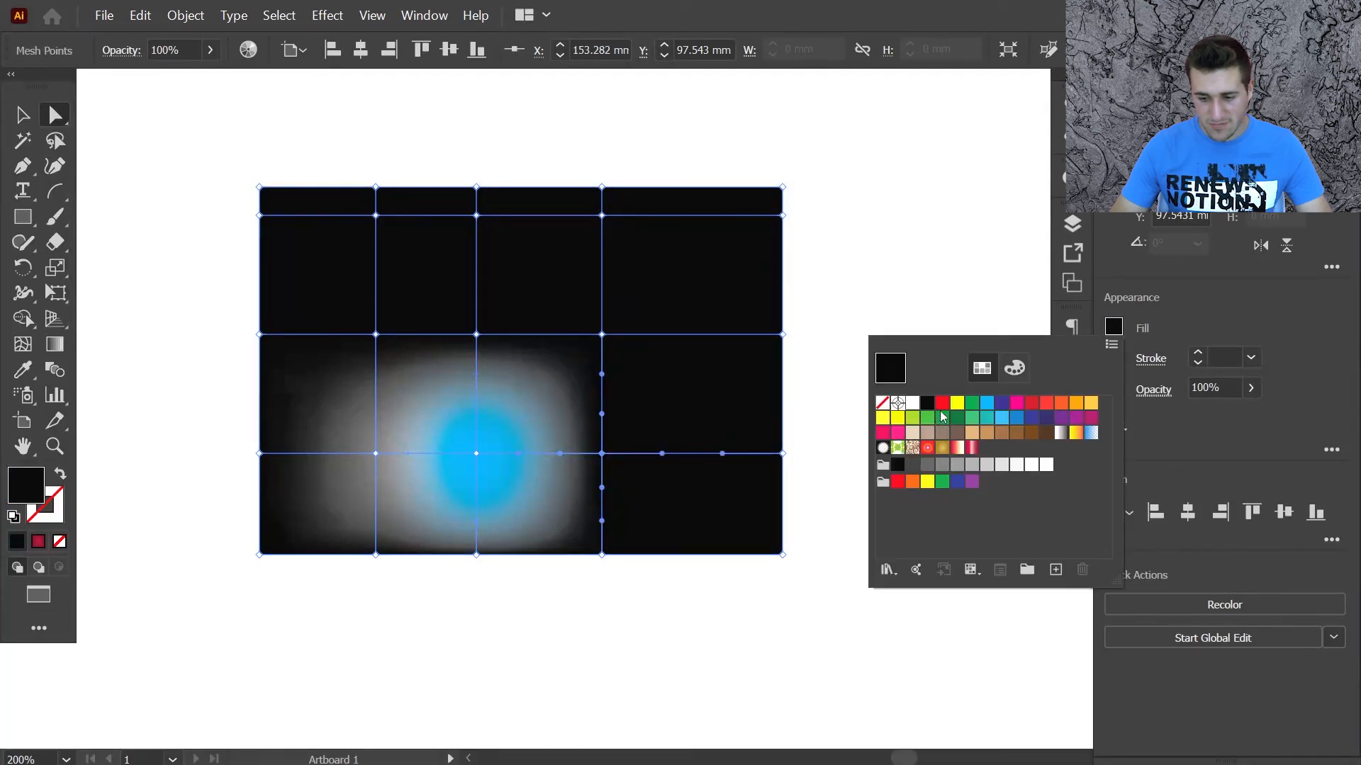
click(942, 403)
Warp the gradient mesh by moving the red and blue points and the two interior points above them leftward.
click(603, 457)
mouse_move(600, 456)
mouse_down()
mouse_move(522, 425)
mouse_move(523, 389)
mouse_move(572, 397)
mouse_up()
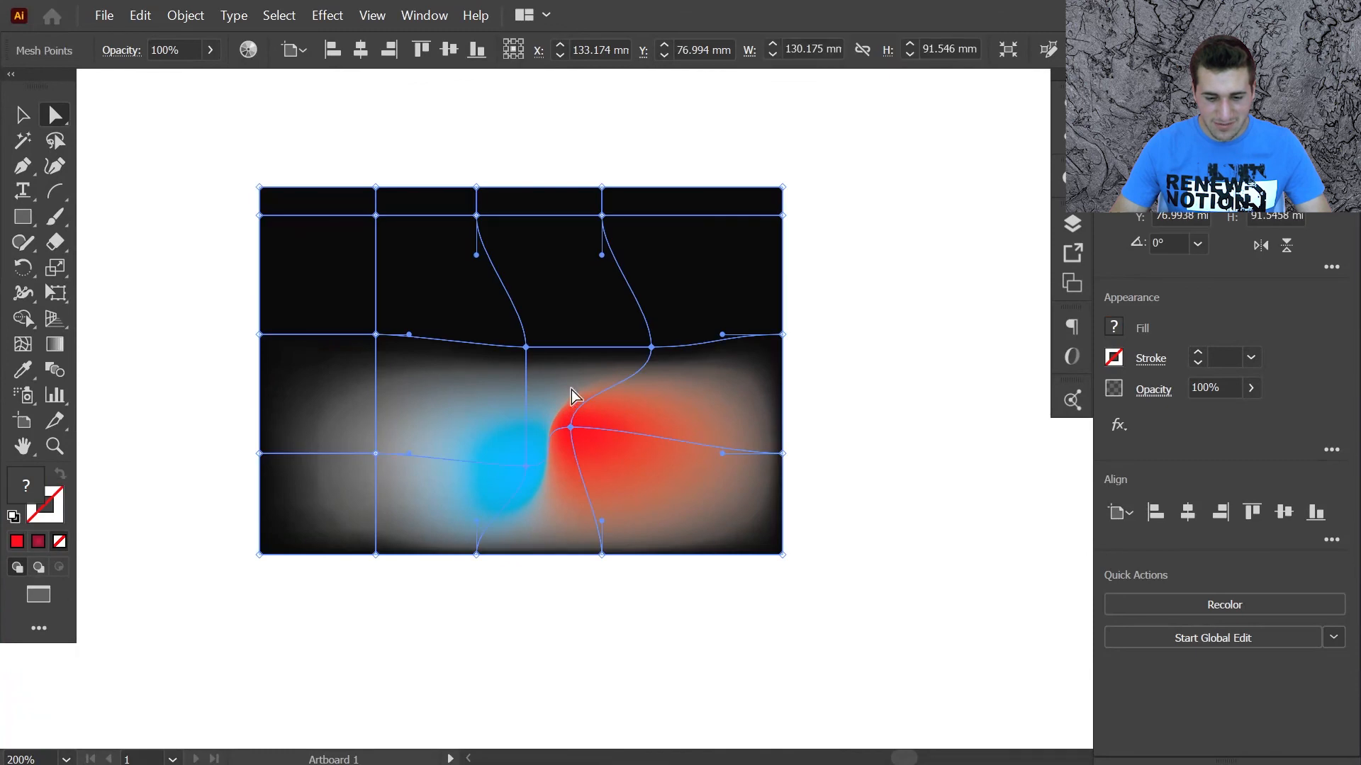
click(525, 348)
drag(526, 348, 370, 312)
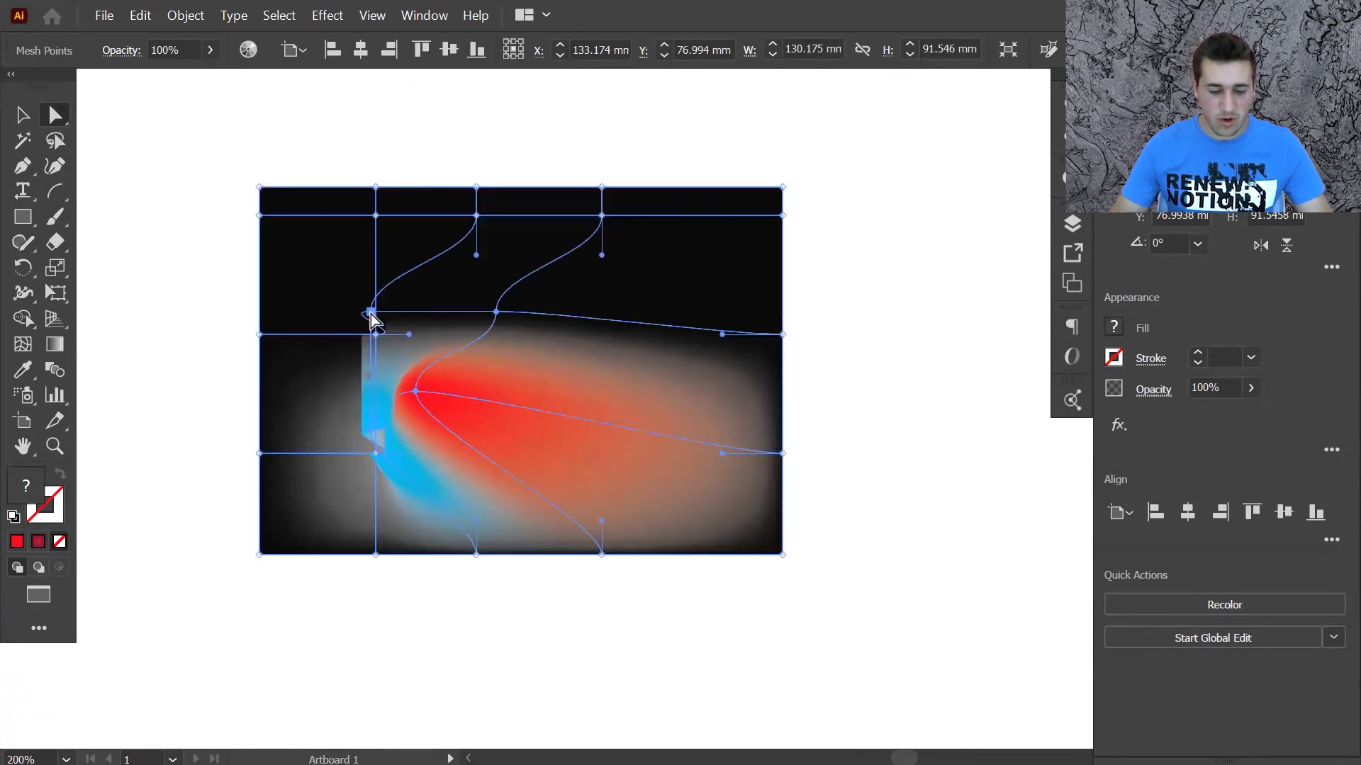
shift+click(496, 312)
drag(496, 313, 548, 342)
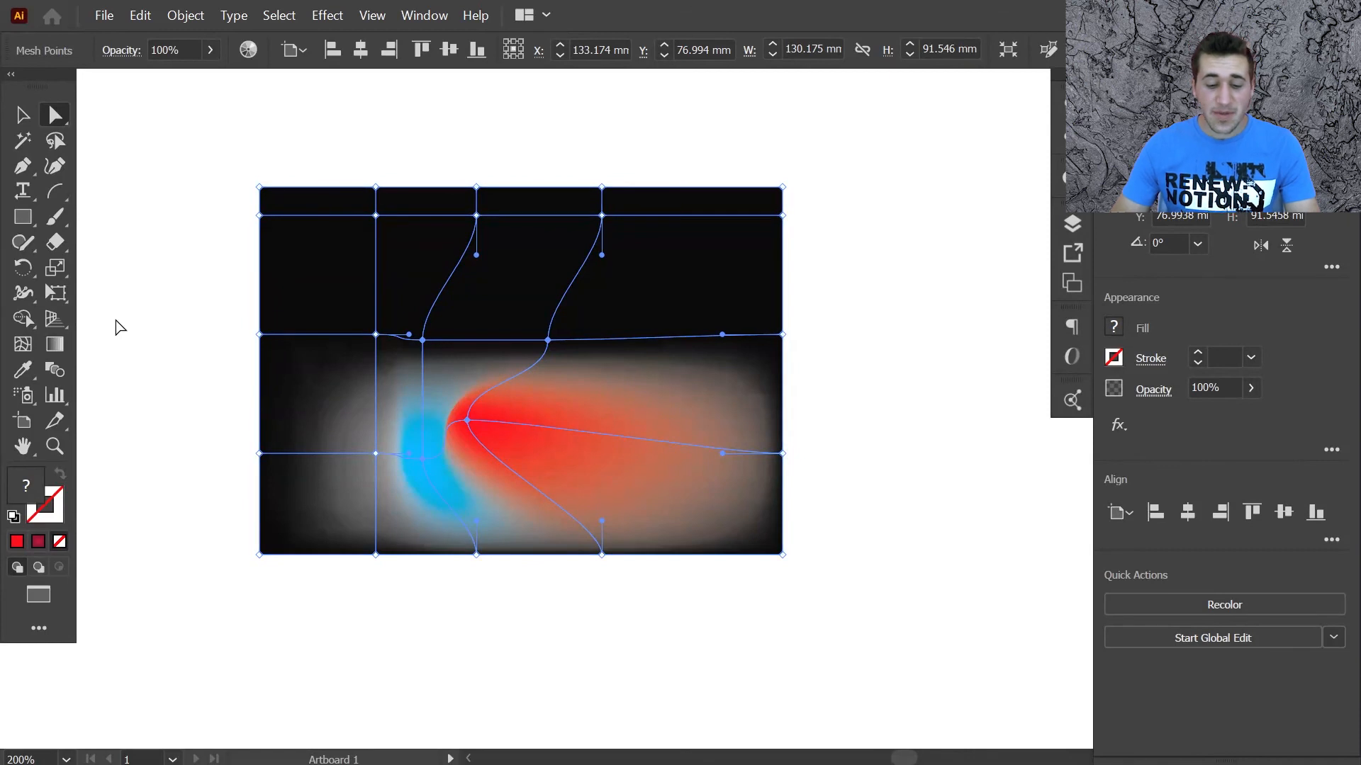
click(11, 116)
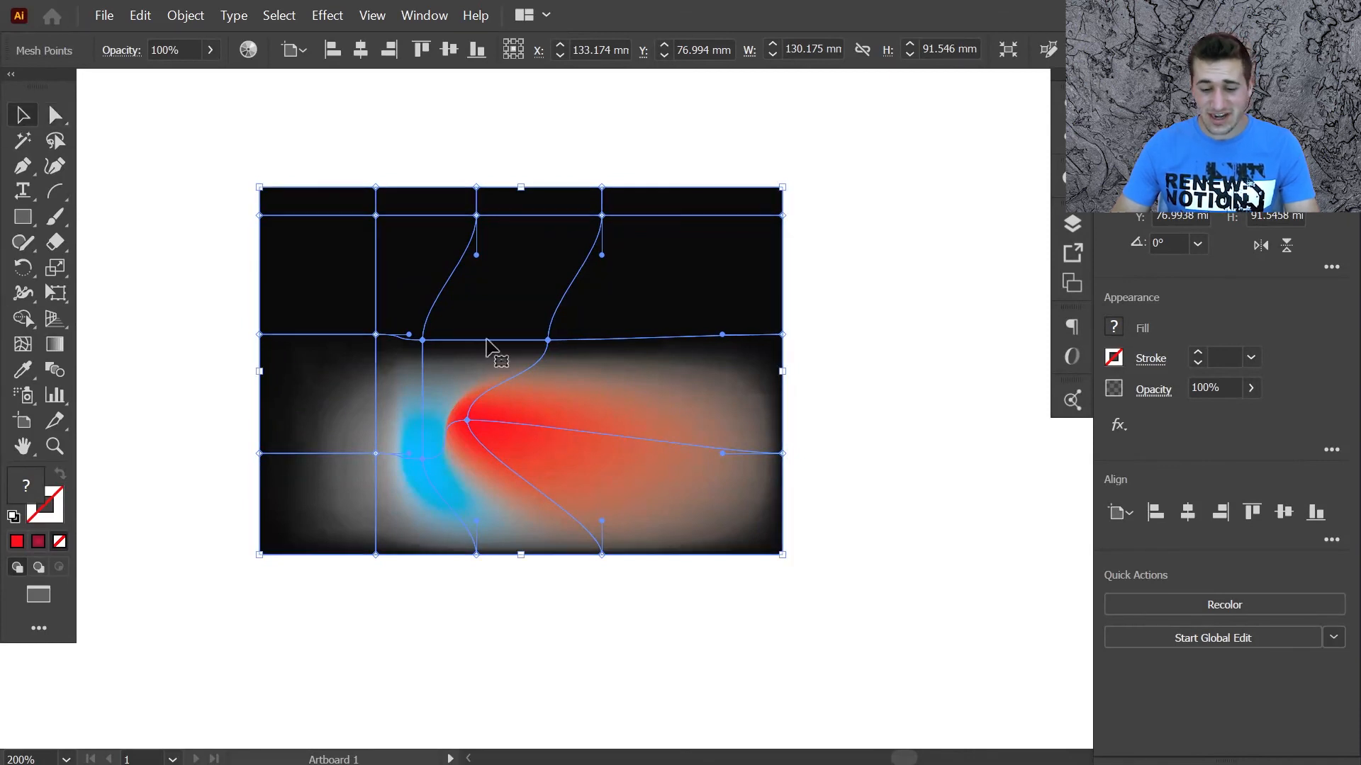